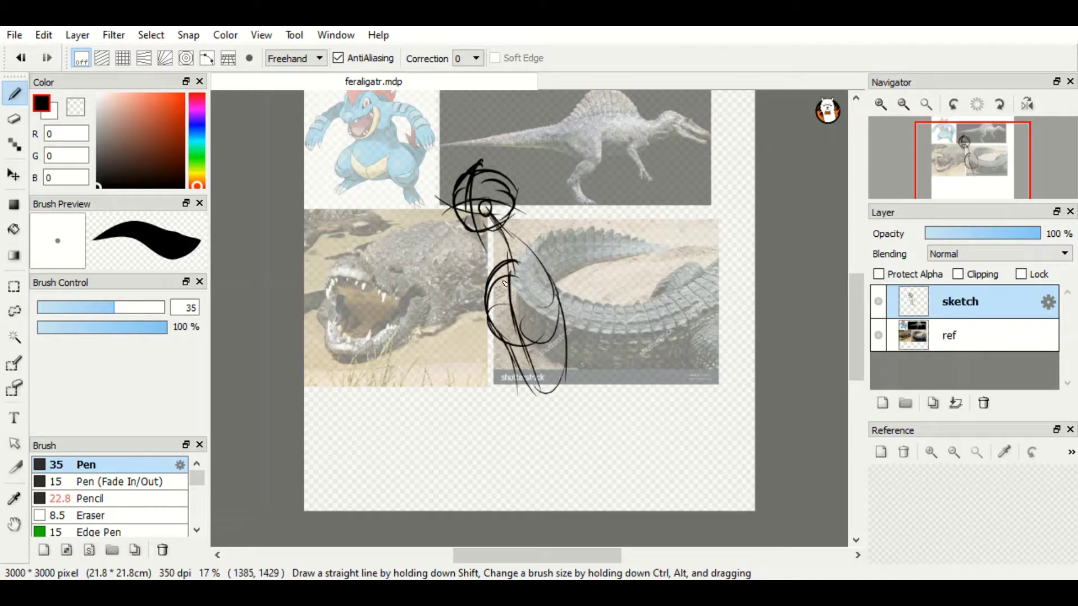
- Rough in the figure's pelvis, thighs, torso sides and shoulder line on the sketch layer
scroll(550, 325, up, 1)
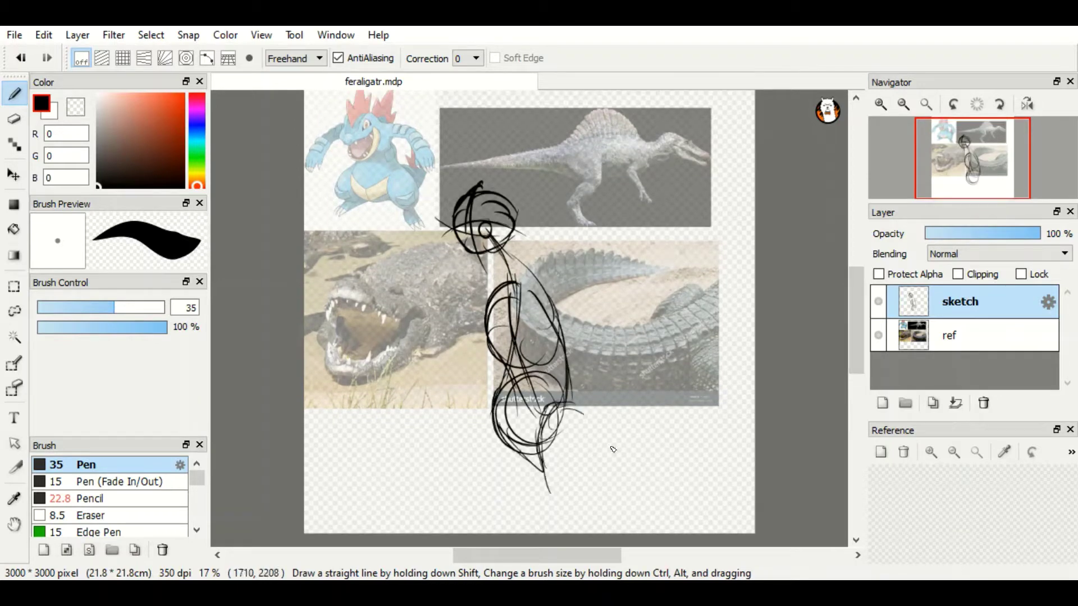
scroll(497, 295, up, 1)
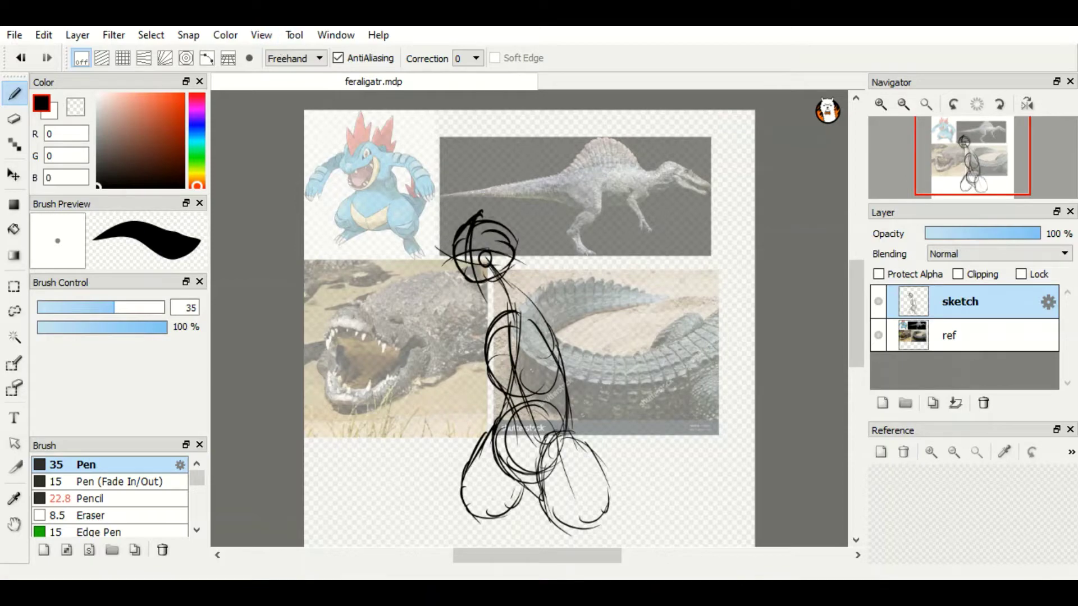
scroll(603, 348, up, 4)
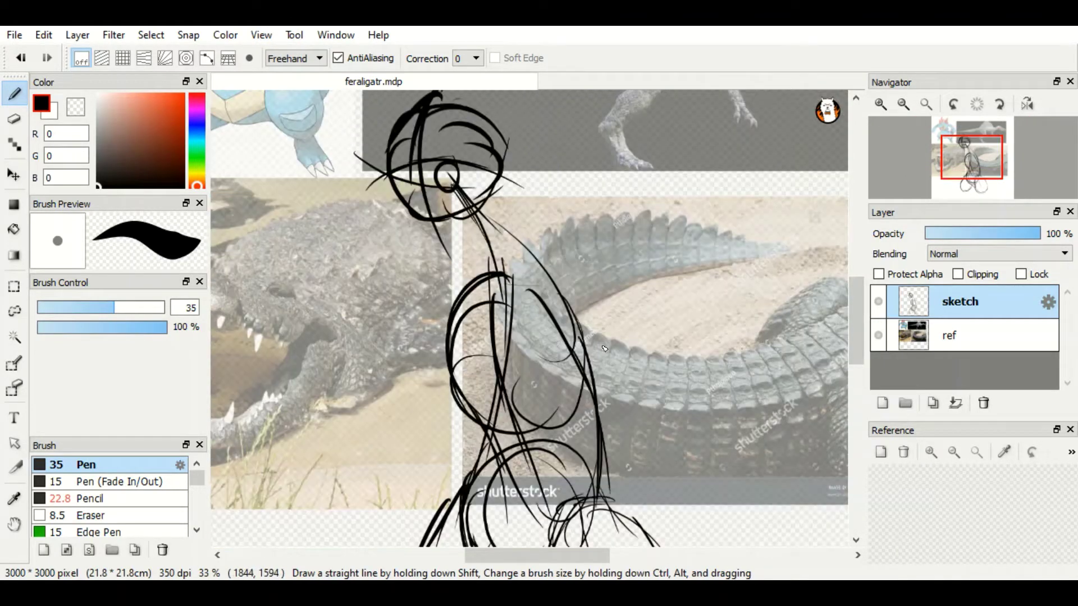
mouse_move(584, 281)
mouse_down()
mouse_move(371, 281)
mouse_move(603, 477)
mouse_up()
mouse_move(466, 303)
mouse_down()
mouse_move(454, 404)
mouse_move(562, 273)
mouse_move(393, 270)
mouse_up()
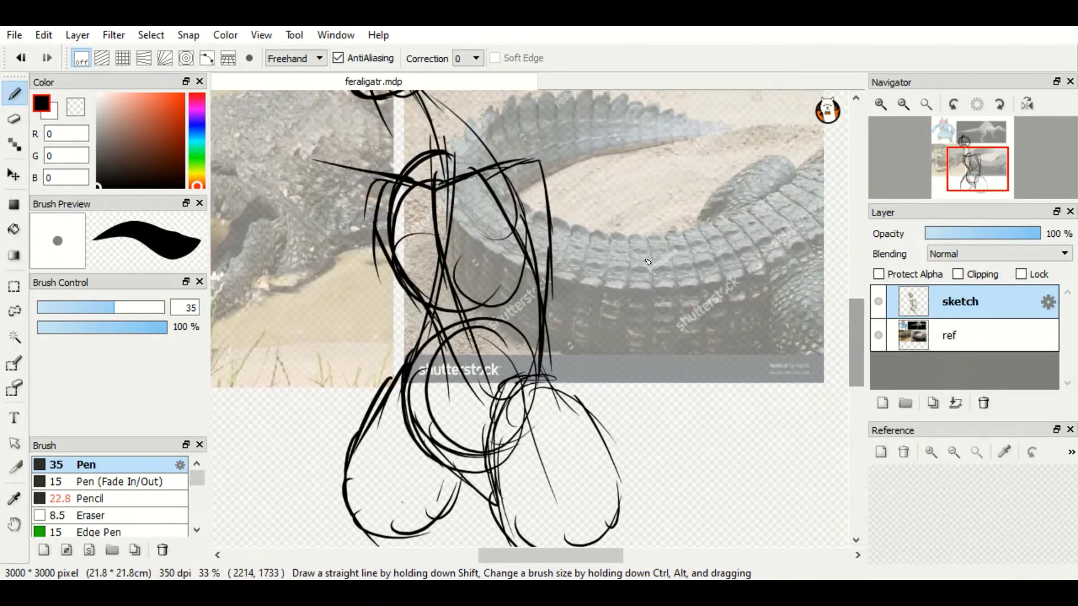
drag(561, 186, 506, 163)
- Sketch both arms with circles at the shoulders and elbows and tapered shapes for the forearms
mouse_move(359, 191)
mouse_down()
mouse_move(500, 182)
mouse_move(590, 280)
mouse_move(662, 387)
mouse_up()
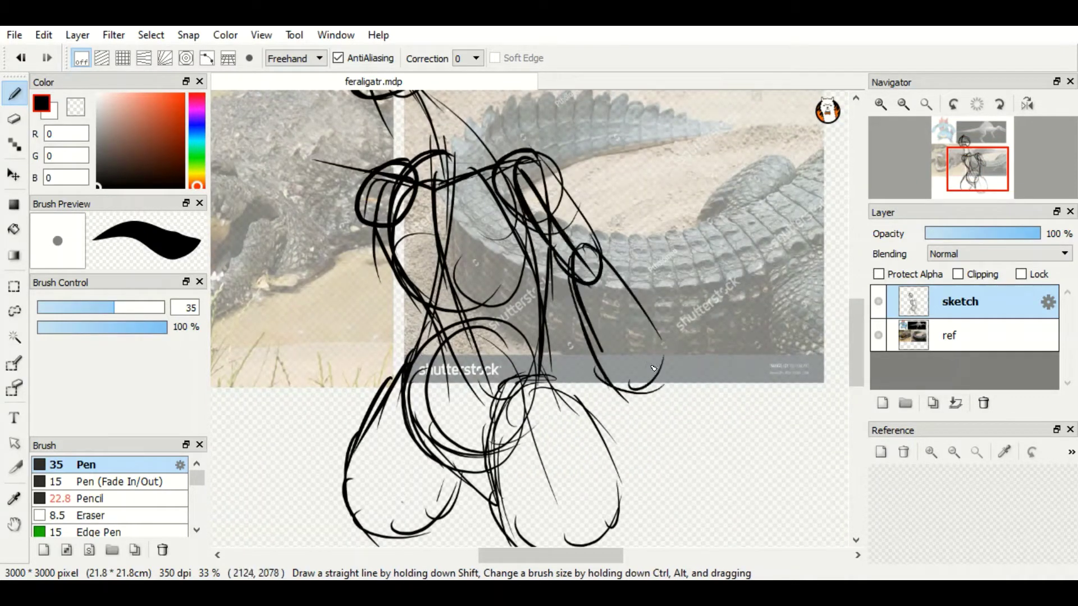
drag(647, 351, 652, 372)
drag(376, 208, 263, 364)
drag(662, 342, 682, 404)
drag(303, 314, 250, 415)
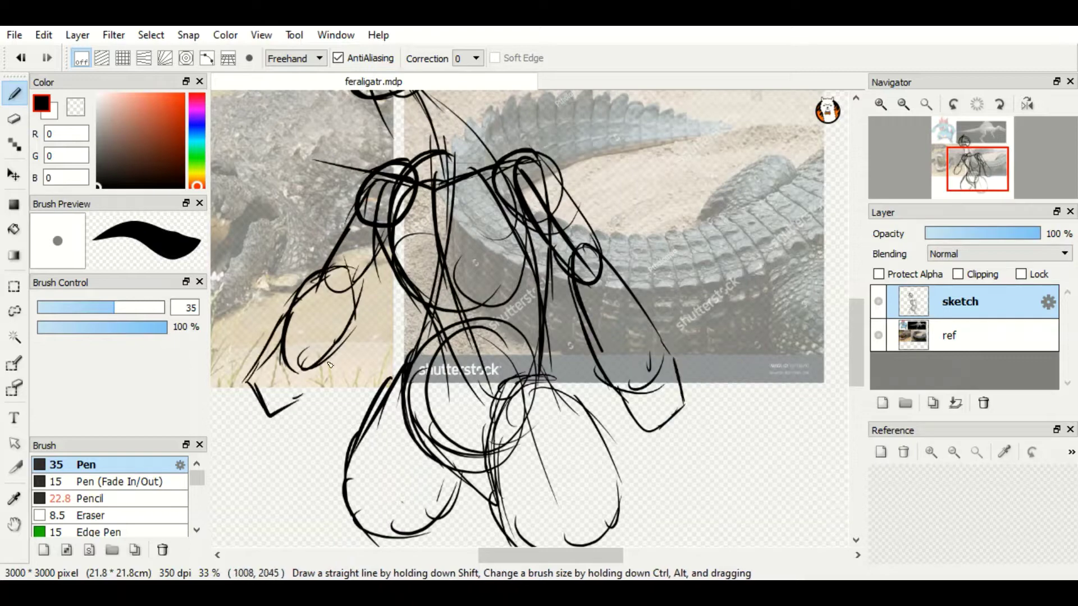
- Sketch the wrists and block in simple hand shapes at the ends of both forearms
drag(331, 351, 270, 407)
drag(656, 343, 677, 386)
mouse_move(281, 342)
mouse_down()
mouse_move(263, 387)
mouse_move(292, 387)
mouse_up()
drag(295, 393, 258, 435)
mouse_move(620, 397)
mouse_down()
mouse_move(628, 427)
mouse_move(680, 393)
mouse_up()
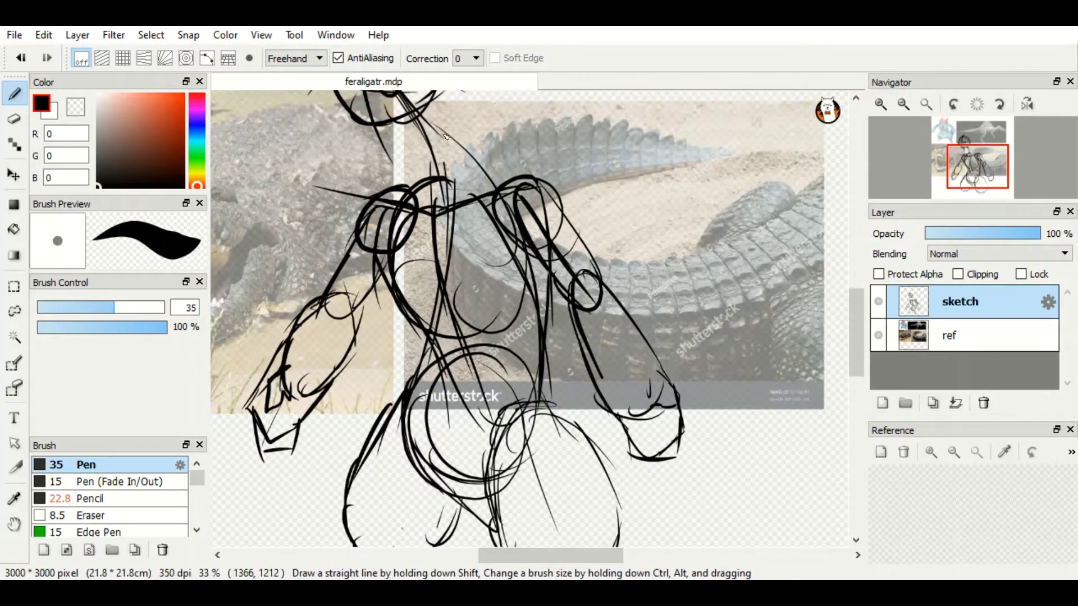
- Sketch the left-hand leg with a knee circle, lower leg, long flat foot and ground lines
scroll(629, 427, down, 5)
drag(505, 314, 482, 278)
scroll(536, 359, up, 3)
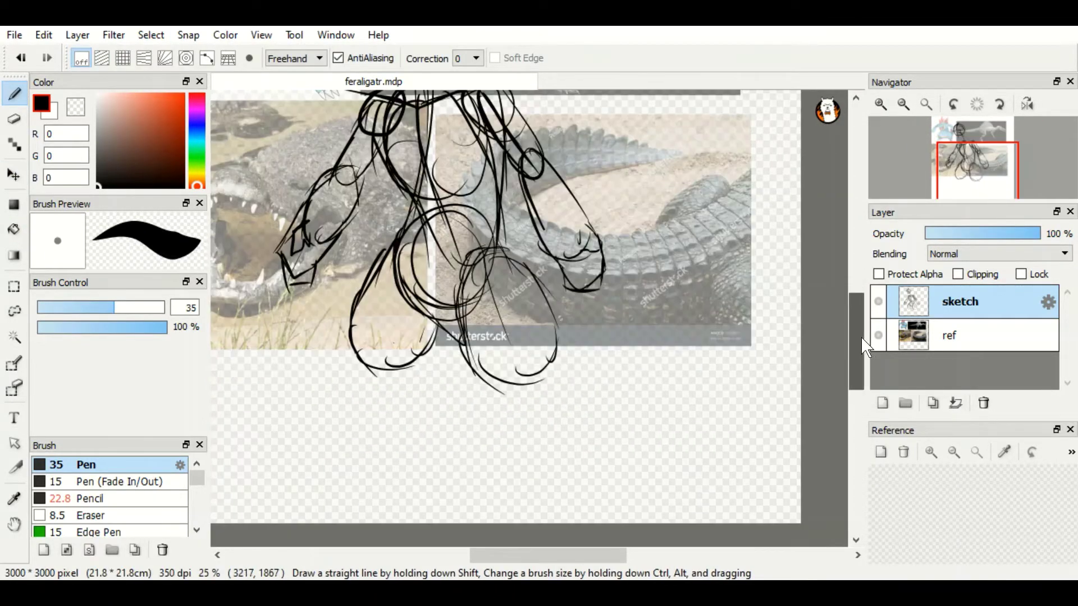
mouse_move(372, 264)
mouse_down()
mouse_move(335, 384)
mouse_move(401, 424)
mouse_up()
drag(418, 382, 415, 432)
mouse_move(501, 362)
mouse_down()
mouse_move(531, 358)
mouse_move(505, 371)
mouse_up()
drag(342, 337, 357, 364)
mouse_move(415, 432)
mouse_down()
mouse_move(392, 449)
mouse_move(317, 452)
mouse_move(404, 443)
mouse_up()
drag(269, 455, 516, 437)
drag(446, 426, 413, 431)
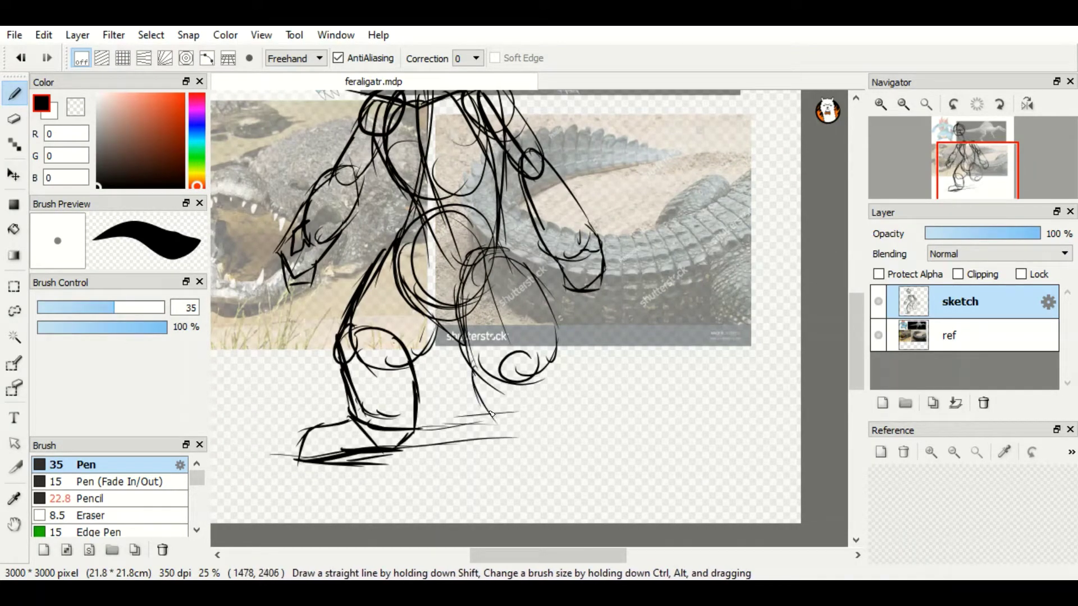
- Sketch the right-hand leg's knee, lower leg and blocky forward-facing foot
drag(490, 413, 553, 422)
drag(525, 359, 494, 376)
drag(490, 420, 556, 475)
drag(556, 418, 553, 473)
drag(460, 464, 486, 455)
- Sketch a long tail sweeping down from the hips and curving around below the feet
scroll(499, 393, up, 3)
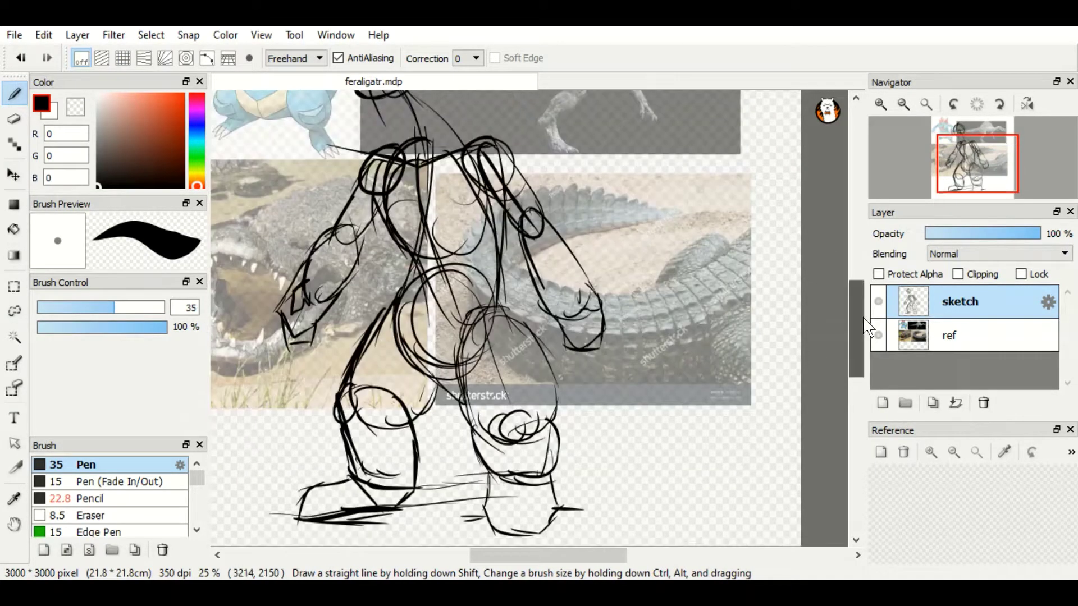
mouse_move(441, 291)
mouse_down()
mouse_move(501, 389)
mouse_move(693, 405)
mouse_move(654, 331)
mouse_up()
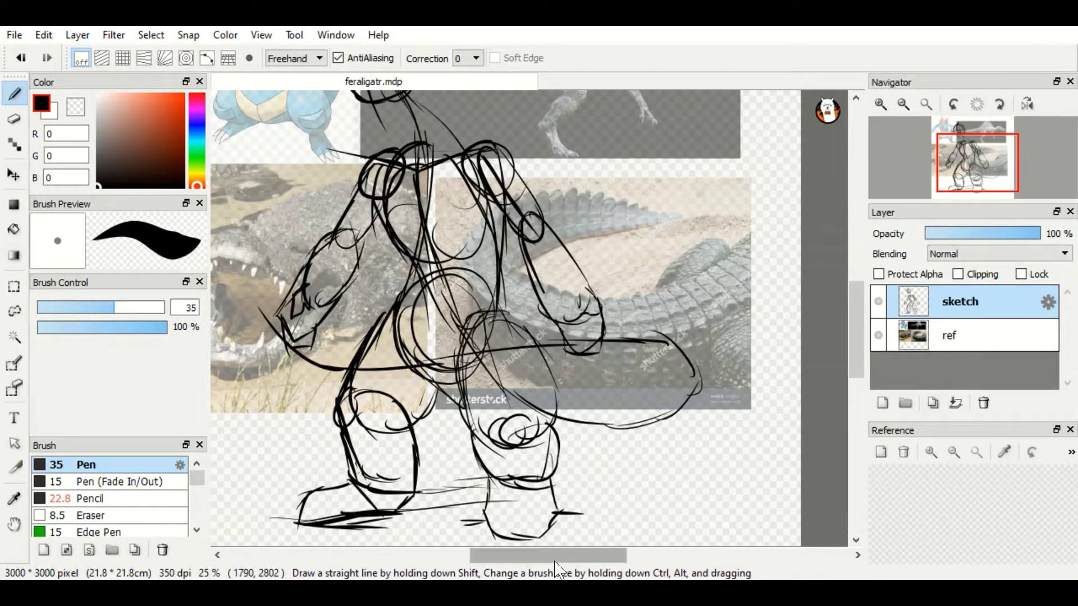
mouse_move(652, 417)
mouse_down()
mouse_move(819, 501)
mouse_move(700, 422)
mouse_up()
scroll(562, 365, down, 3)
- Transform the whole rough sketch to a smaller size and return to the brush
click(14, 175)
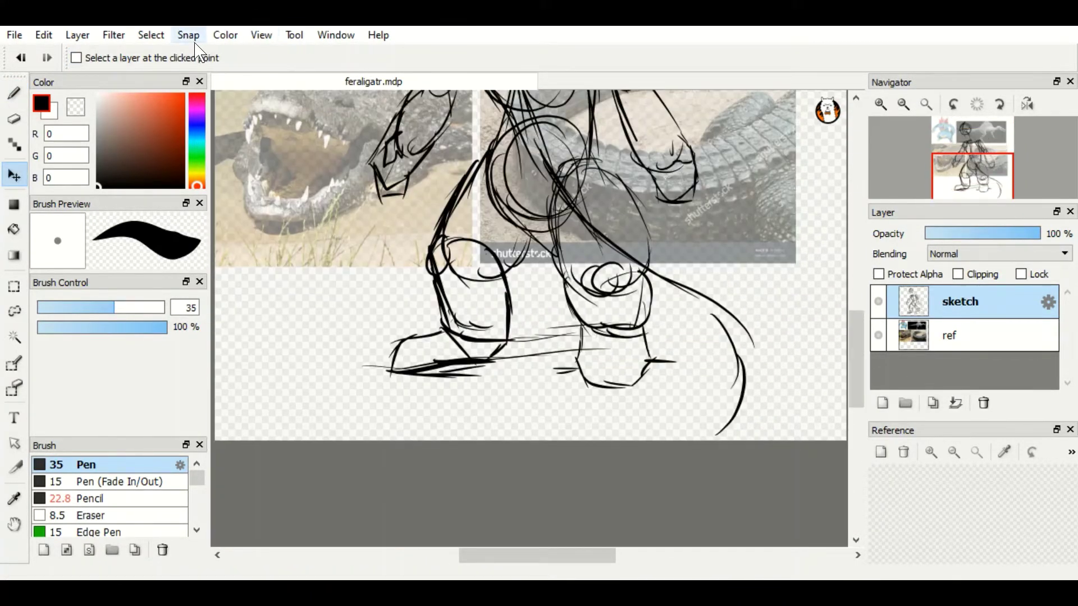
key(ctrl+t)
drag(640, 440, 691, 373)
key(Return)
key(b)
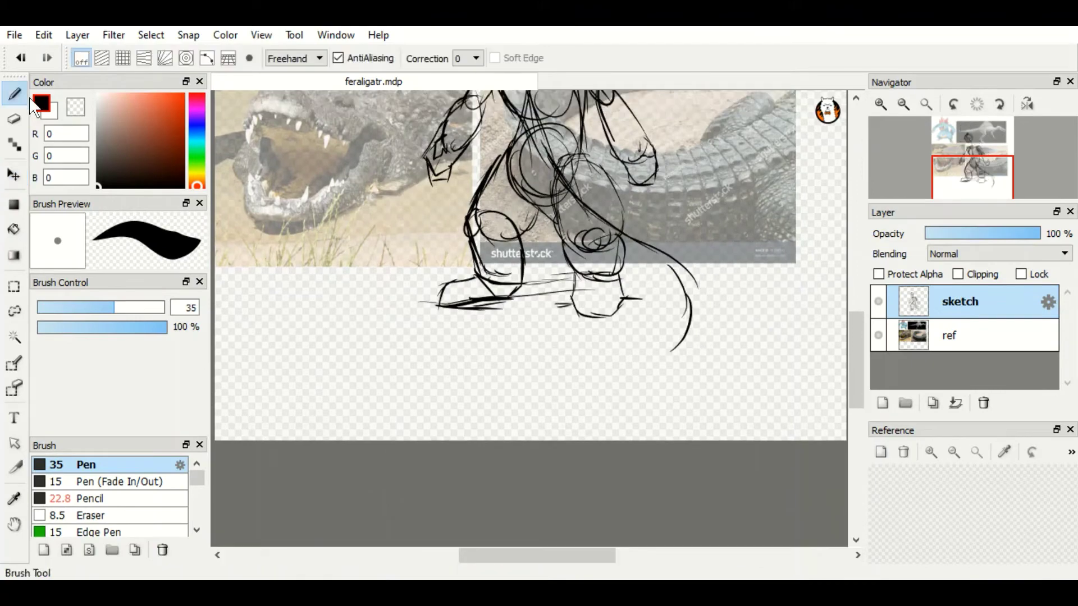
- Add a layer named "sketch 2", lower the sketch layer's opacity, and make sketch 2 the active layer
drag(857, 368, 856, 316)
click(882, 403)
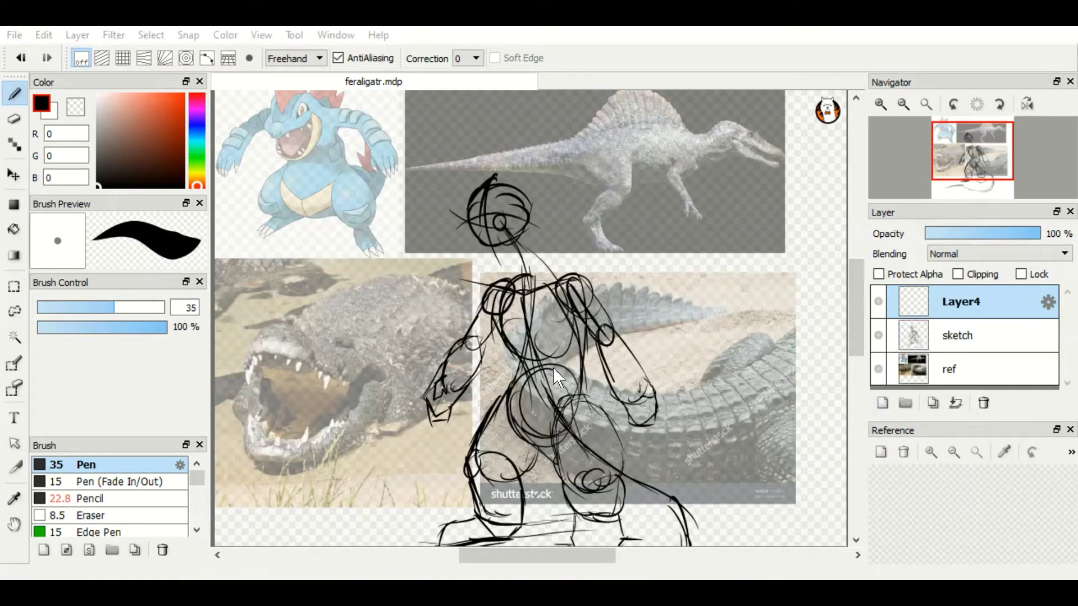
double_click(960, 301)
text(sketch 2)
key(Return)
click(957, 335)
click(982, 234)
click(988, 302)
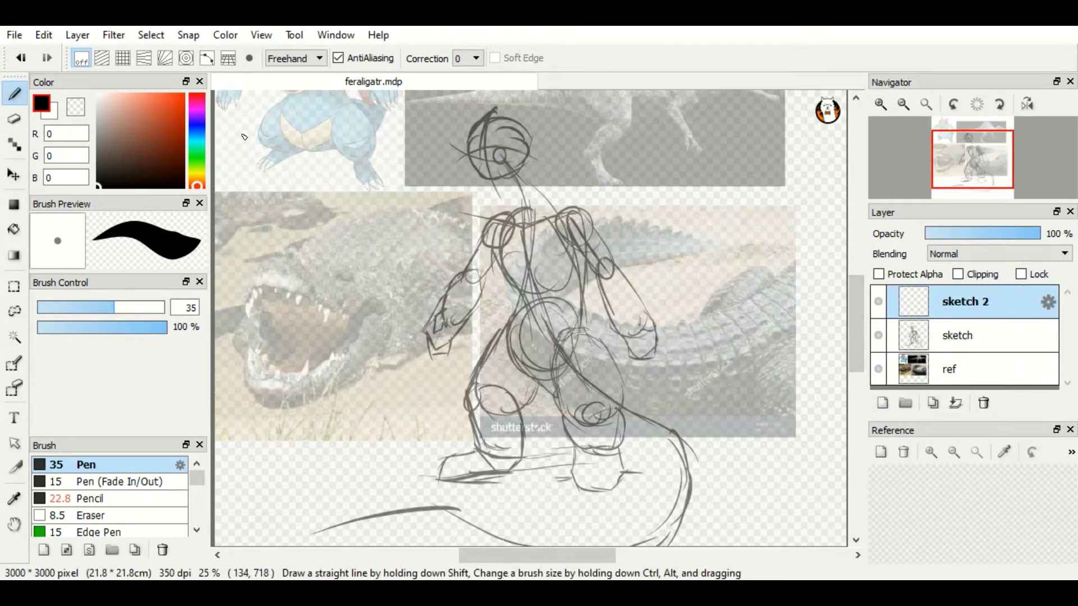
- Choose orange-red (255, 40, 0) and draw the open-jawed head and the back of the neck over the rough
click(182, 95)
scroll(496, 218, left, 1)
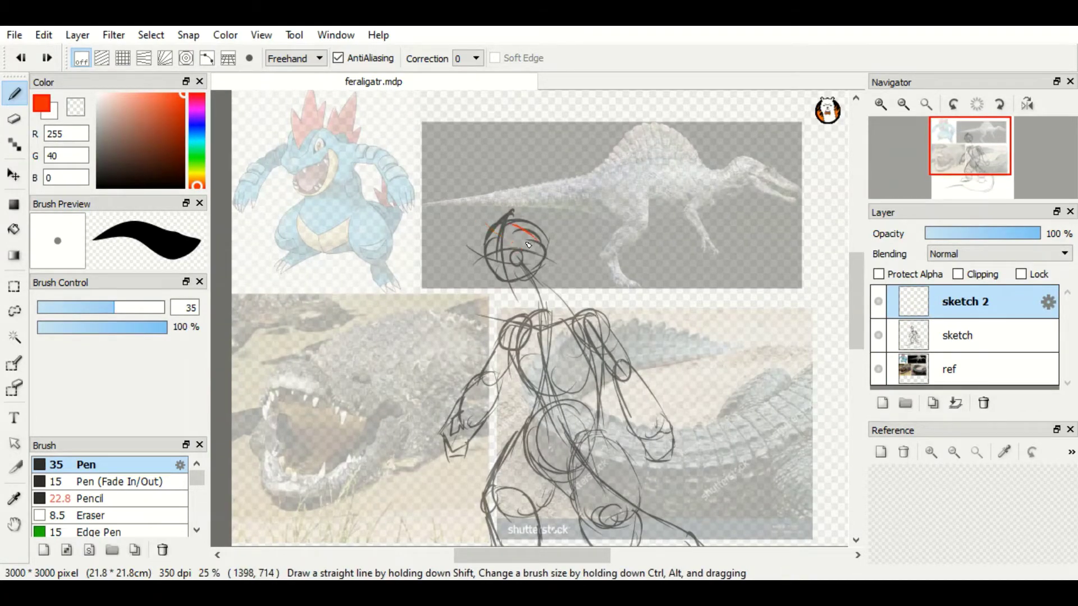
key(ctrl+z)
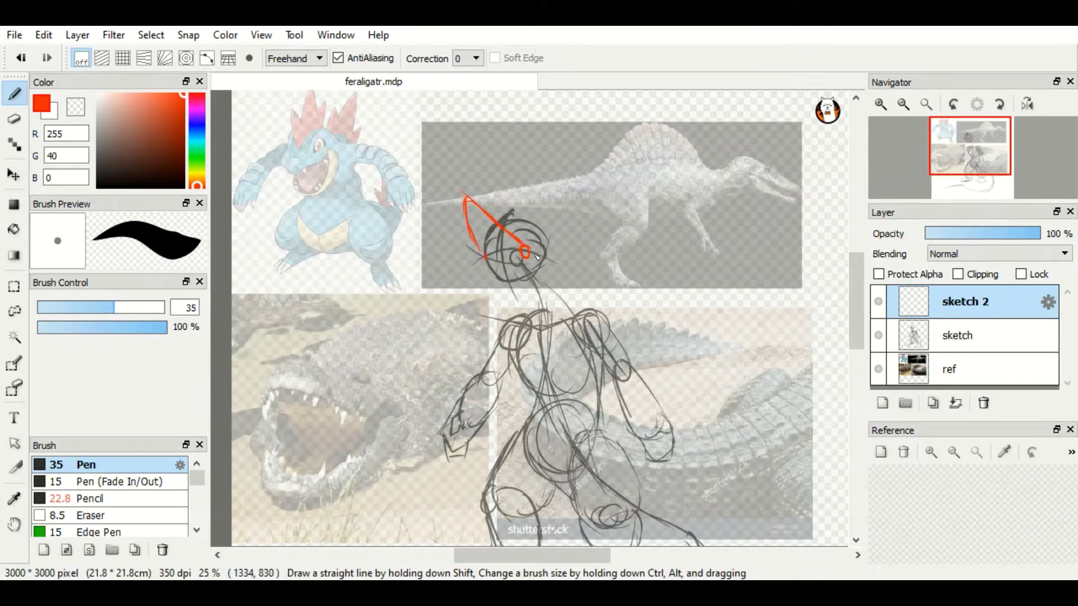
drag(486, 208, 517, 294)
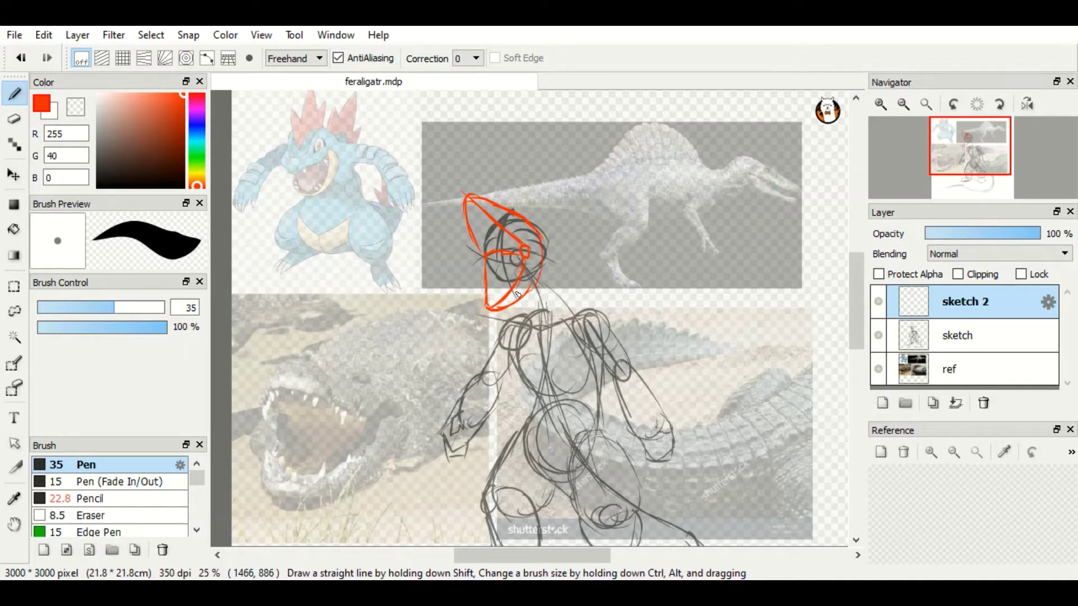
mouse_move(547, 238)
mouse_down()
mouse_move(515, 304)
mouse_move(586, 306)
mouse_up()
drag(586, 306, 588, 262)
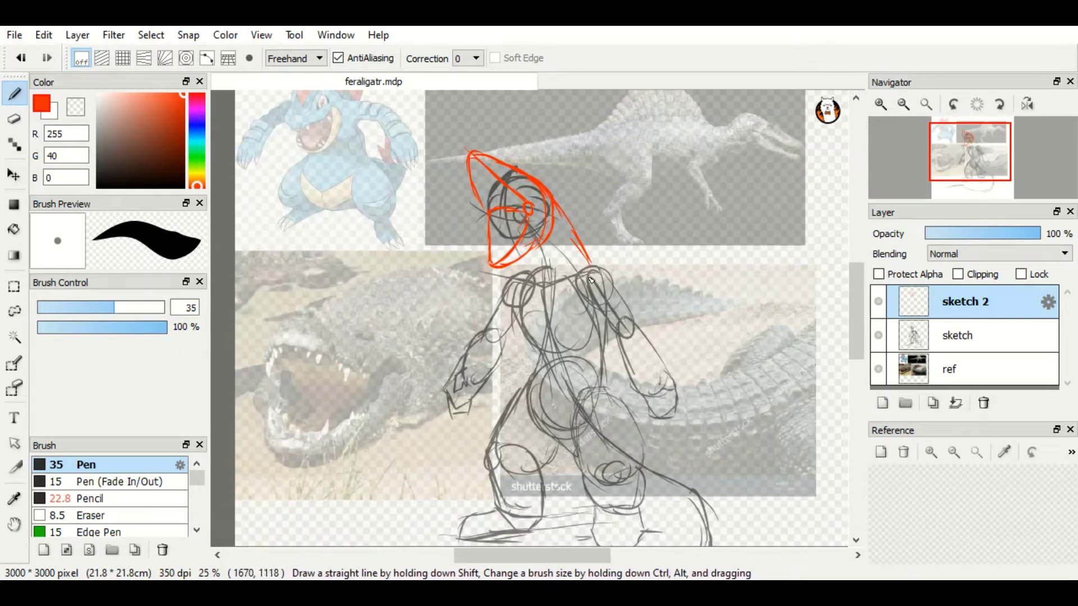
- Draw both arms in orange-red with clawed hands, plus the front contour of the chest
drag(633, 387, 669, 375)
scroll(594, 243, down, 1)
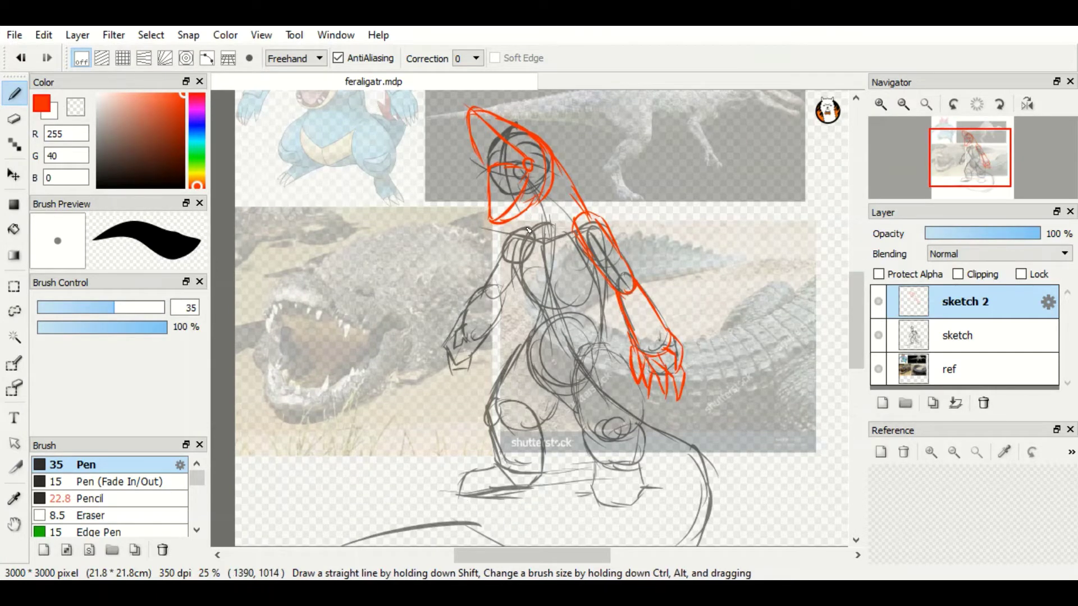
drag(523, 232, 507, 245)
mouse_move(461, 323)
mouse_down()
mouse_move(449, 351)
mouse_move(438, 337)
mouse_move(471, 386)
mouse_move(508, 270)
mouse_up()
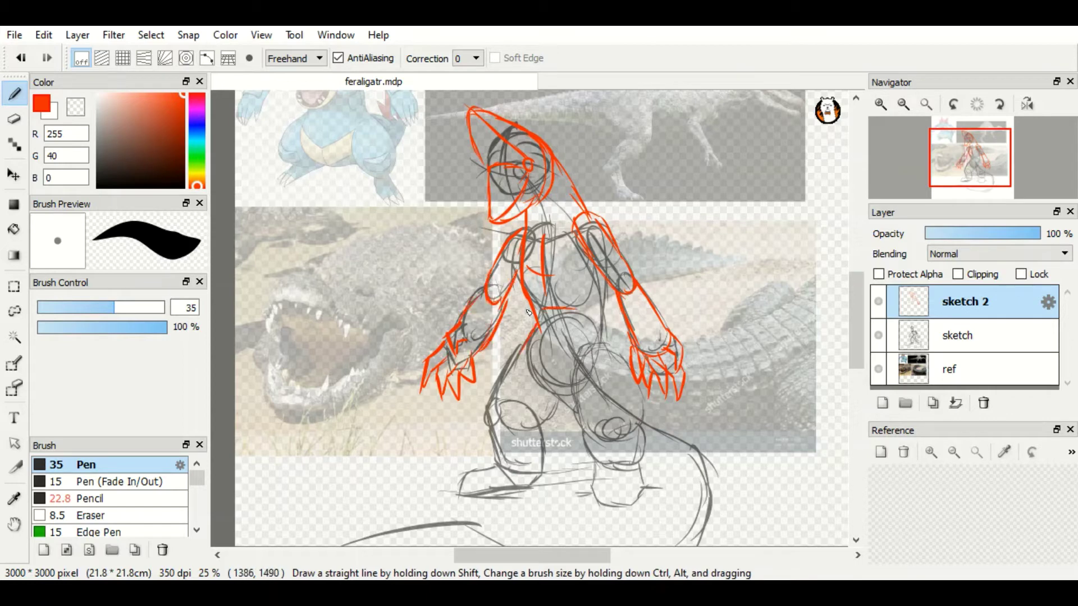
- Draw the belly, both legs and the clawed feet in orange-red over the rough
scroll(528, 312, down, 1)
drag(532, 306, 488, 379)
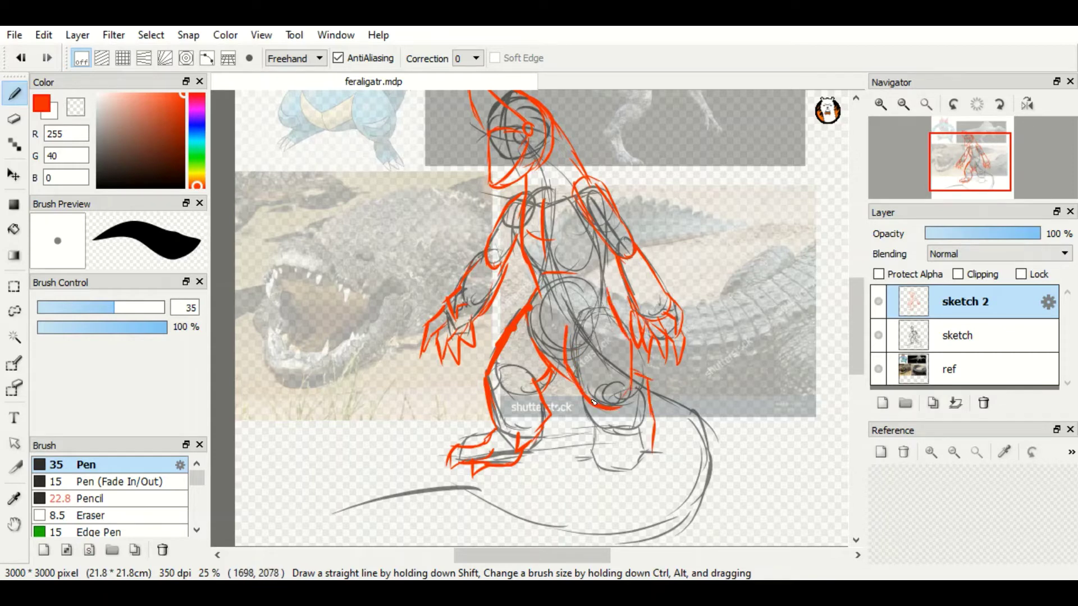
key(ctrl+z)
key(ctrl+z)
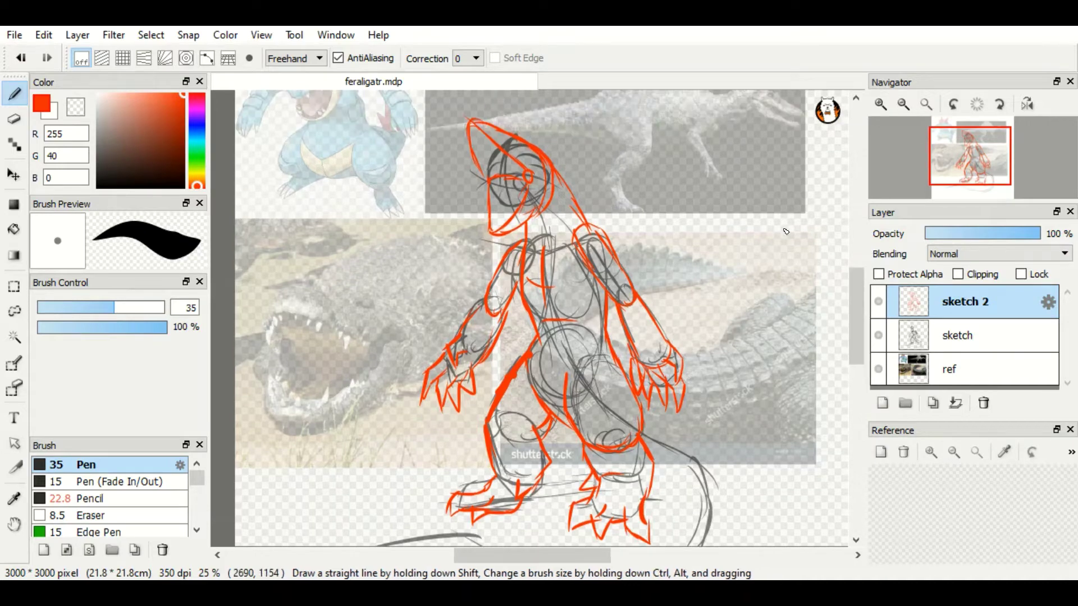
- Draw the thick tail in orange-red, curving from the back around beneath the feet to a pointed tip
scroll(766, 350, down, 2)
drag(640, 301, 741, 365)
mouse_move(339, 425)
mouse_down()
mouse_move(458, 441)
mouse_move(715, 429)
mouse_move(730, 354)
mouse_move(421, 417)
mouse_move(643, 417)
mouse_up()
scroll(649, 420, up, 6)
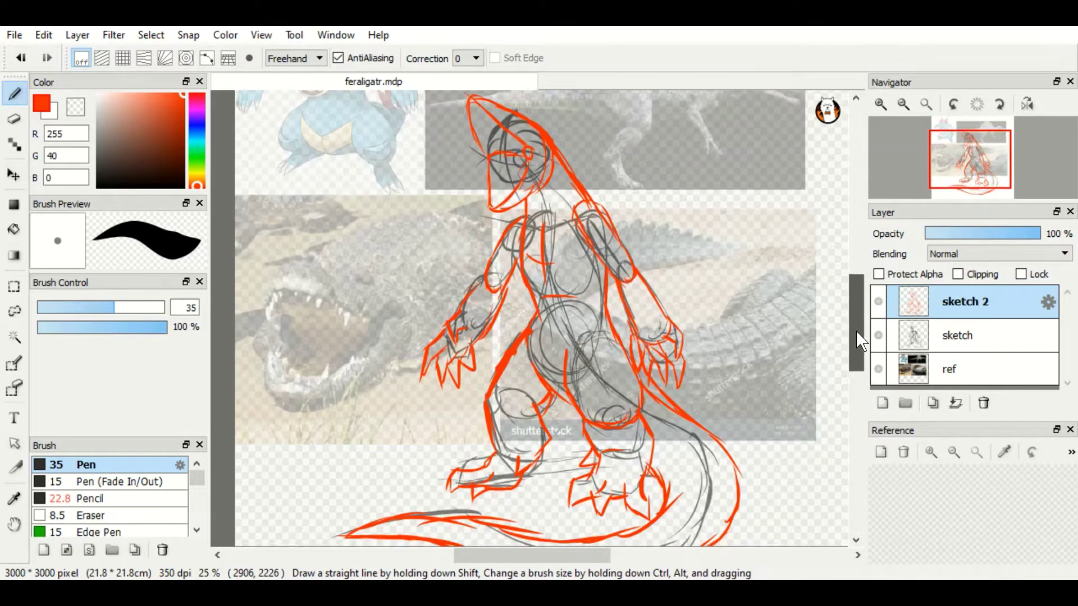
- Add a new layer above sketch 2 and name it "sketch 3"
scroll(534, 303, down, 3)
click(882, 403)
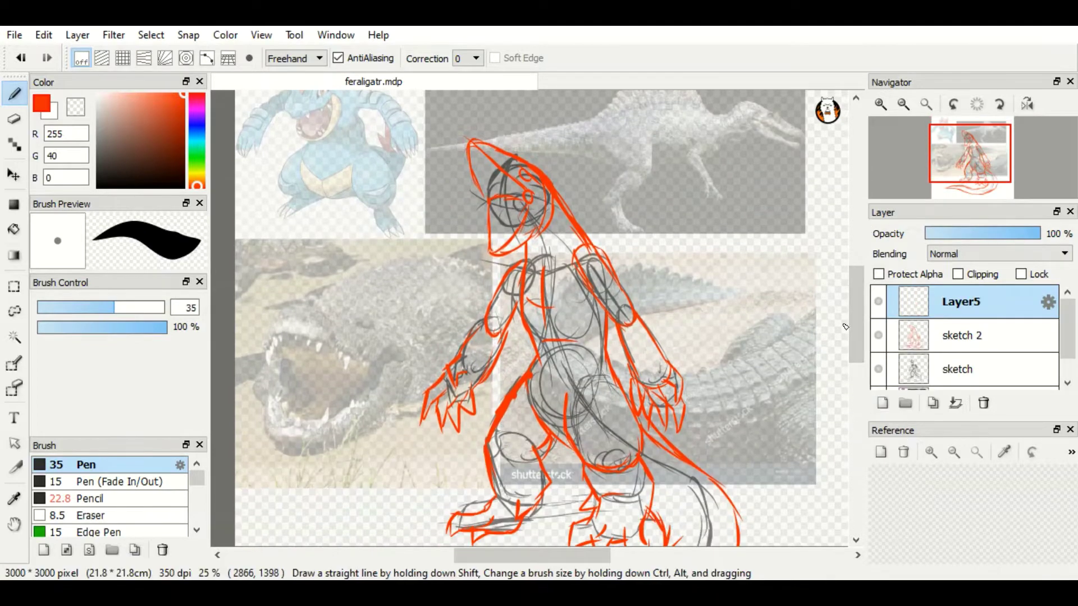
double_click(964, 301)
text(sketch 3)
key(Return)
- Reduce the sketch 2 layer's opacity to 56% and hide the original sketch layer
click(964, 335)
drag(1038, 234, 990, 234)
click(877, 369)
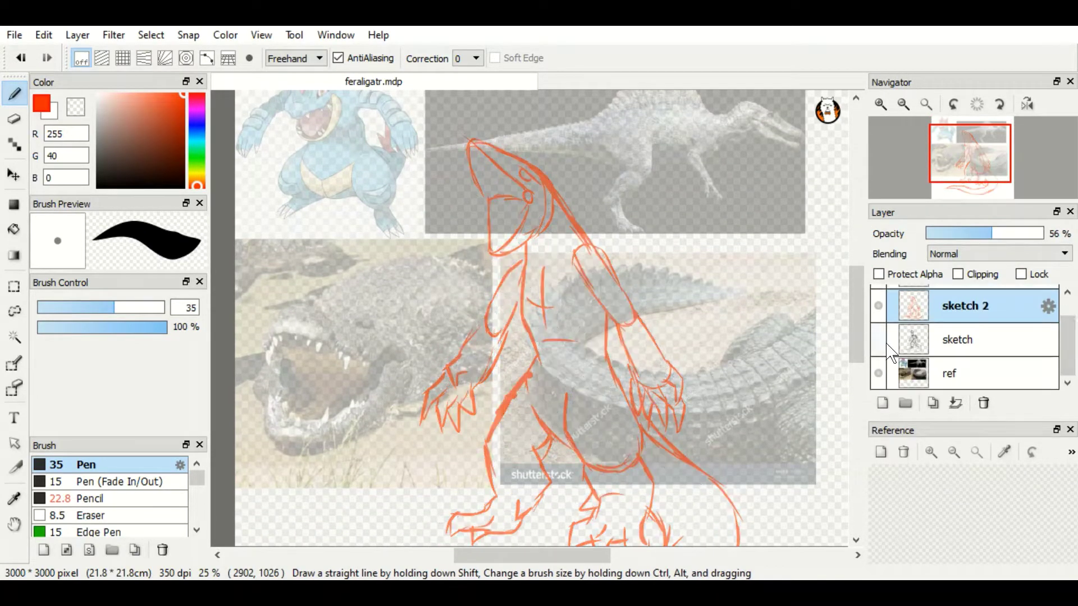
- Choose pure blue (0, 0, 255) and refine the open jaws, snout and head outline
scroll(530, 317, up, 1)
click(196, 124)
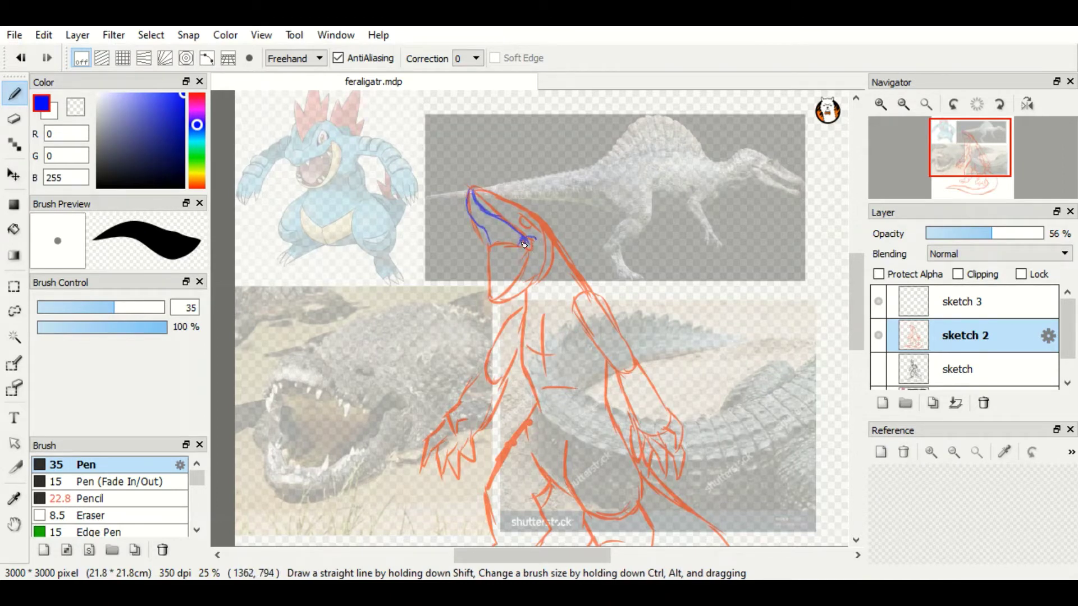
drag(519, 270, 494, 300)
mouse_move(492, 246)
mouse_down()
mouse_move(484, 231)
mouse_move(493, 306)
mouse_up()
key(ctrl+z)
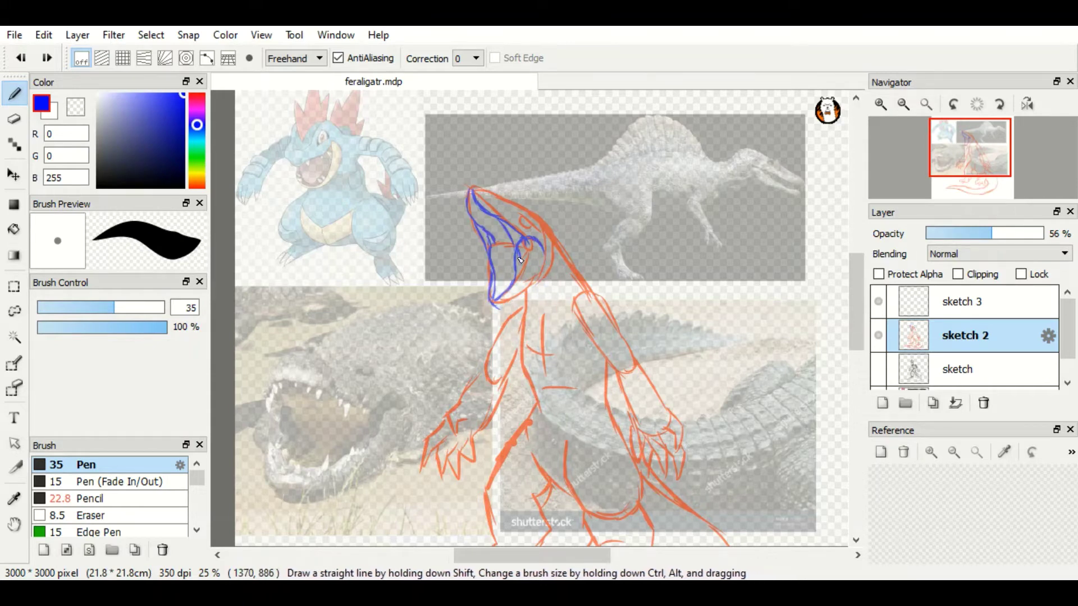
mouse_move(519, 261)
mouse_down()
mouse_move(524, 298)
mouse_move(499, 308)
mouse_up()
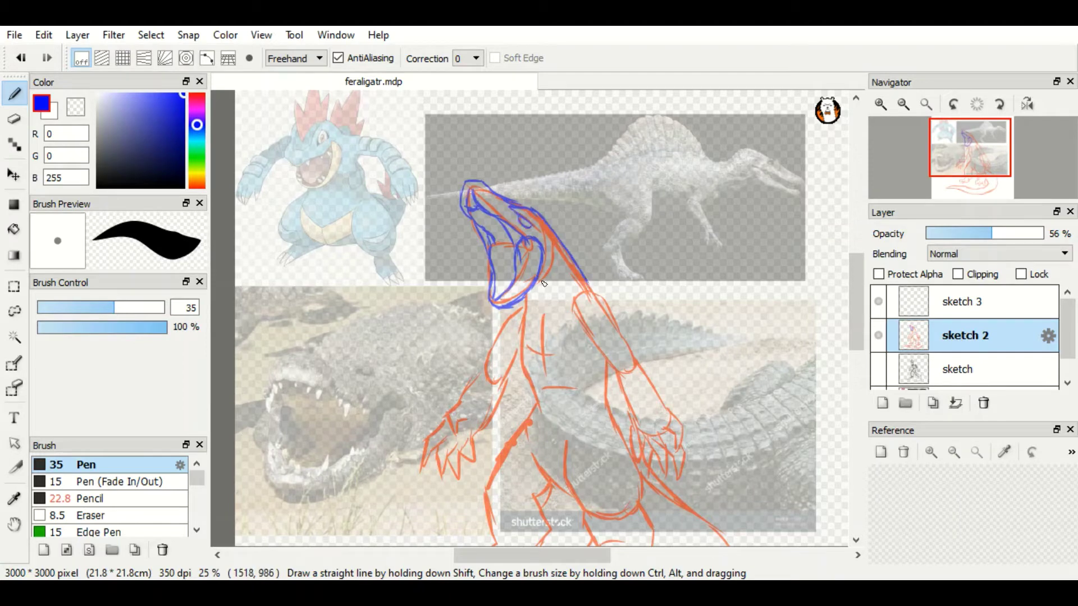
- Outline the right-hand shoulder and upper arm in blue, and make sketch 3 the active layer
scroll(586, 266, down, 1)
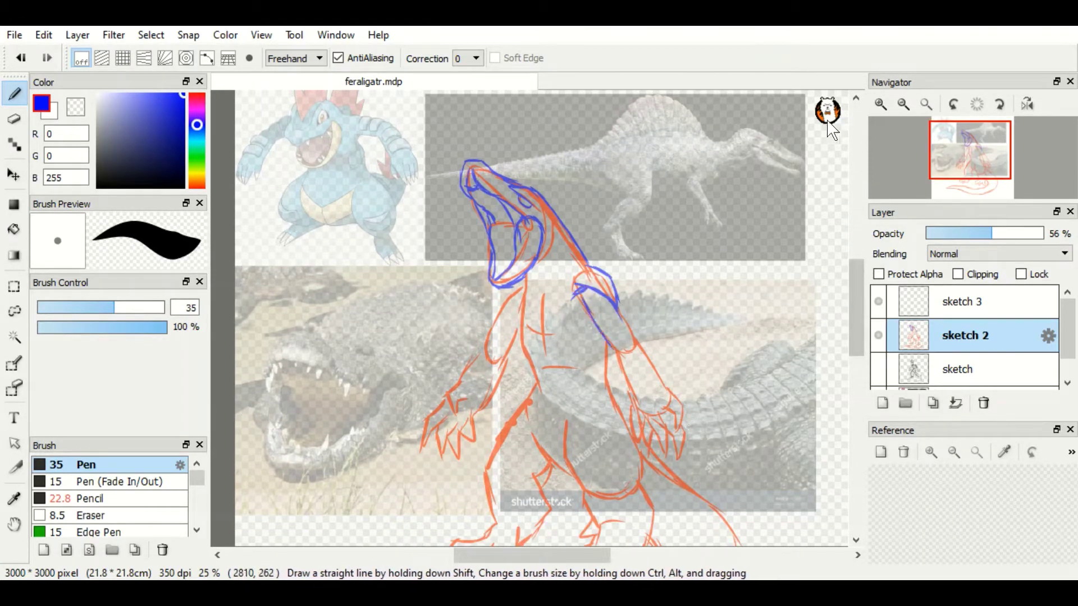
scroll(618, 269, up, 4)
click(965, 301)
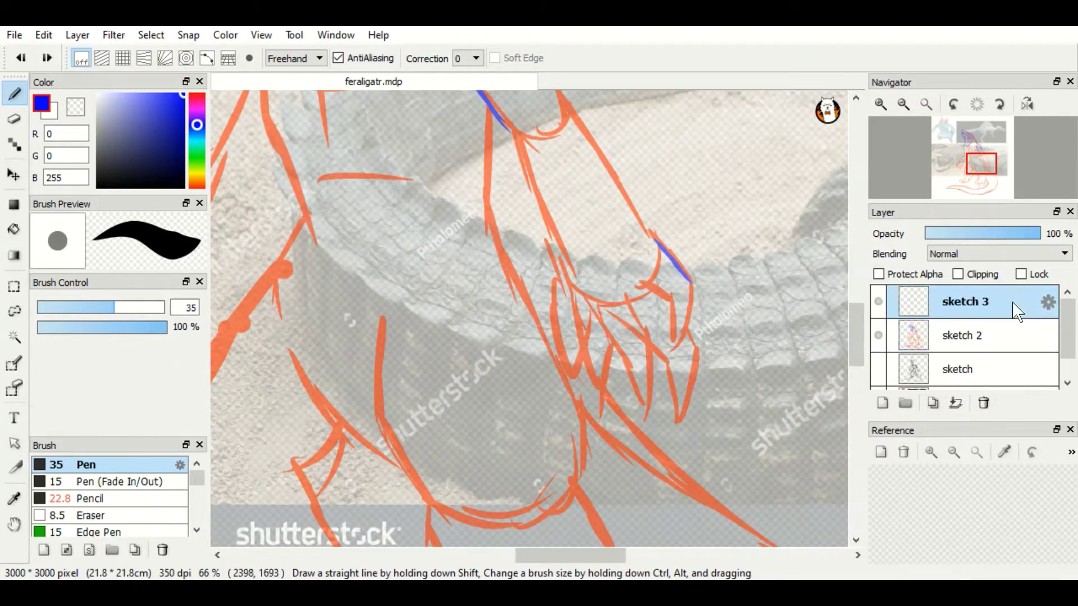
drag(404, 178, 466, 219)
drag(488, 168, 612, 261)
drag(398, 287, 623, 286)
drag(617, 426, 527, 416)
drag(690, 374, 623, 505)
key(ctrl+z)
key(ctrl+z)
key(ctrl+z)
key(ctrl+z)
key(ctrl+z)
key(ctrl+z)
key(ctrl+z)
key(ctrl+z)
key(ctrl+z)
key(ctrl+z)
key(ctrl+z)
key(ctrl+z)
key(ctrl+z)
- Draw the right-hand hand in blue on sketch 3 with angular fingers and long curved claws
drag(656, 241, 691, 281)
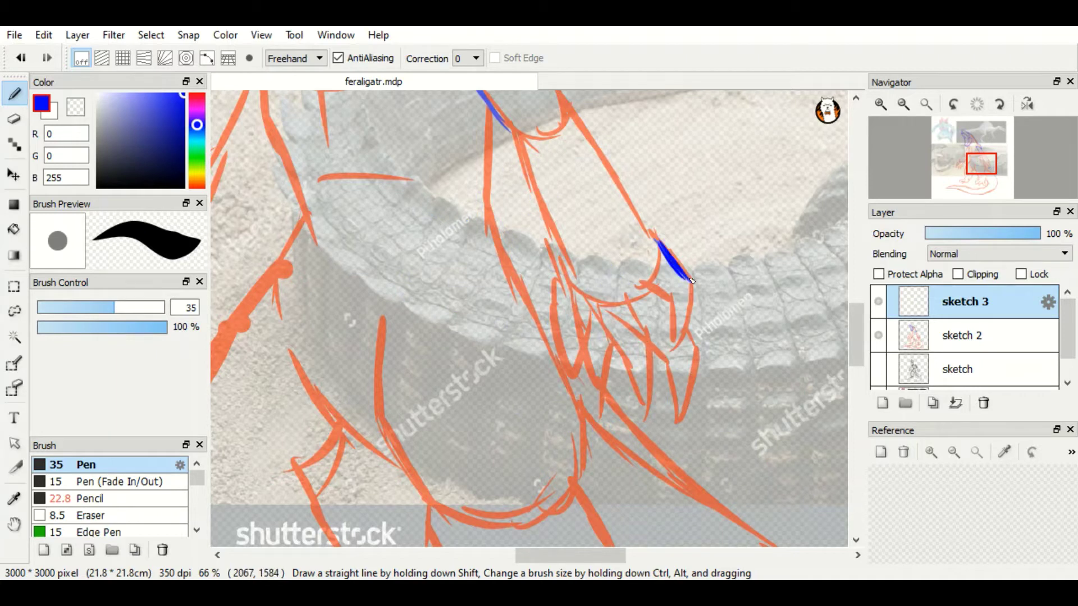
drag(620, 275, 688, 347)
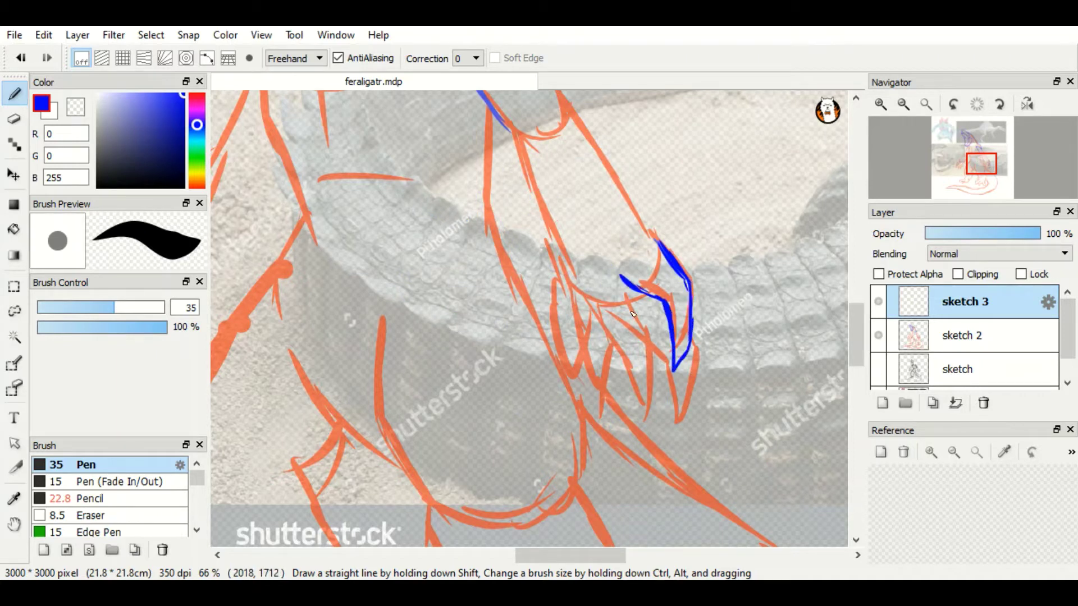
drag(611, 300, 666, 331)
drag(692, 318, 719, 349)
drag(701, 408, 674, 370)
mouse_move(668, 362)
mouse_down()
mouse_move(611, 374)
mouse_move(665, 475)
mouse_up()
mouse_move(617, 376)
mouse_down()
mouse_move(651, 429)
mouse_move(603, 471)
mouse_up()
- Outline both sides of the right-hand forearm in blue, joining the elbow to the wrist
scroll(590, 394, up, 3)
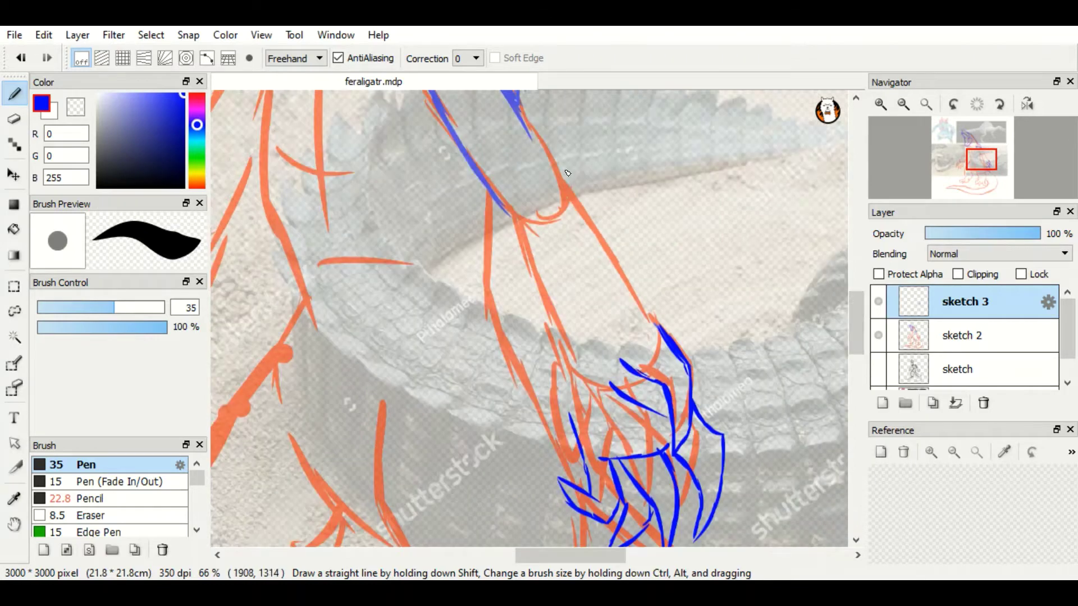
drag(551, 156, 663, 326)
mouse_move(496, 185)
mouse_down()
mouse_move(536, 247)
mouse_move(575, 435)
mouse_up()
scroll(561, 337, up, 3)
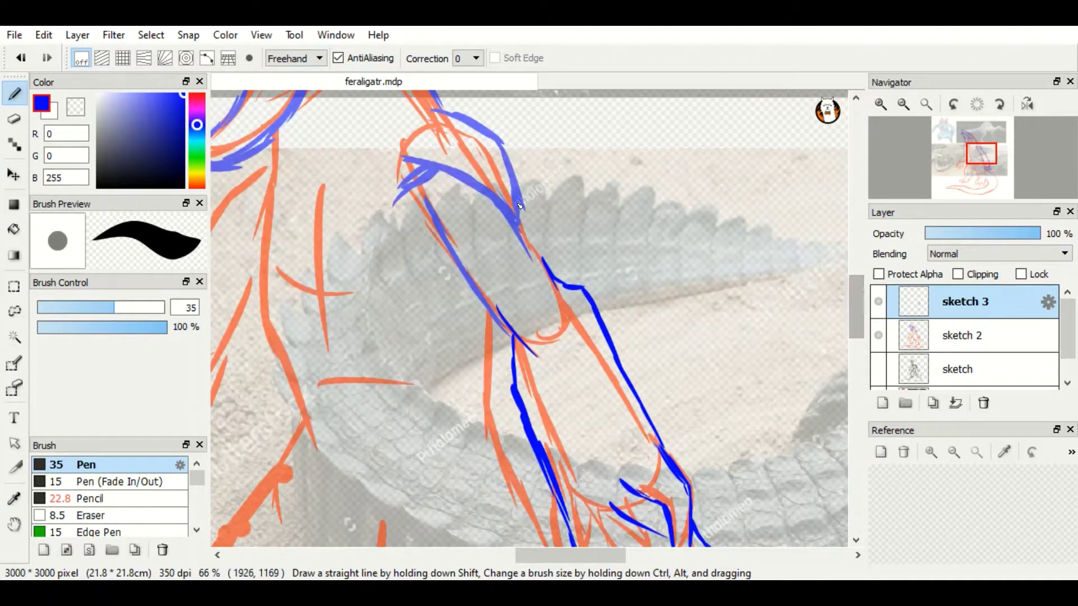
- Reinforce both sides of the right-hand upper arm and outline the left-hand shoulder in blue on sketch 3
drag(522, 199, 548, 263)
drag(430, 219, 439, 232)
mouse_move(561, 555)
mouse_down()
mouse_move(460, 570)
mouse_move(543, 561)
mouse_up()
scroll(539, 281, up, 3)
drag(555, 182, 471, 264)
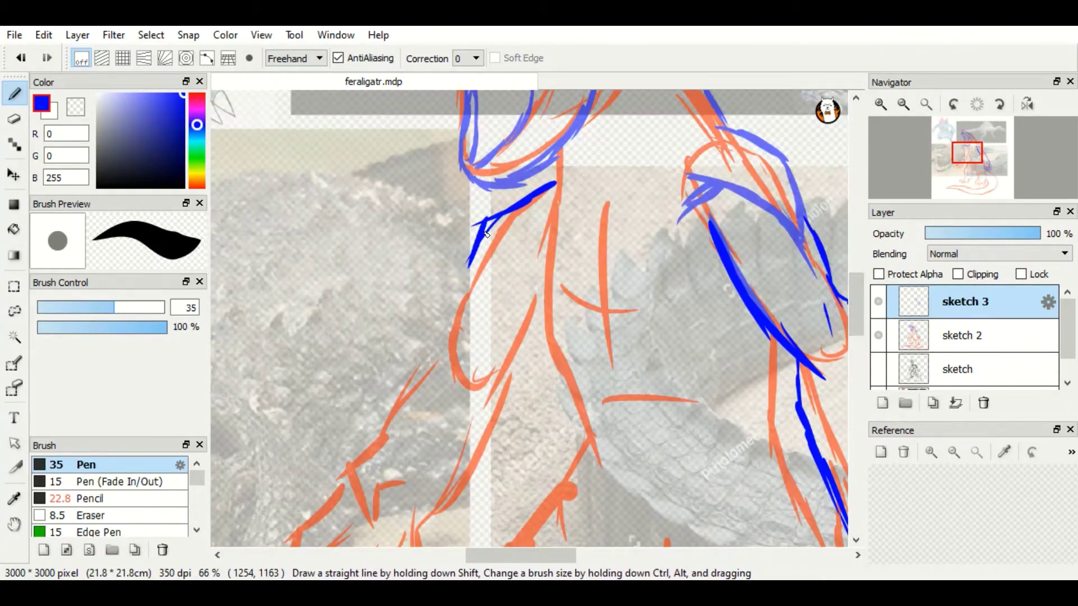
drag(538, 215, 469, 263)
- Outline the left-hand upper arm, elbow and forearm in blue, following the orange-red sketch
drag(477, 270, 435, 385)
drag(483, 368, 456, 384)
drag(542, 284, 527, 301)
mouse_move(548, 337)
mouse_down()
mouse_move(471, 481)
mouse_move(527, 375)
mouse_move(573, 324)
mouse_up()
drag(538, 218, 427, 390)
- Draw the left-hand hand in blue with angular fingers and long curved claws, joined to the forearm
drag(468, 338, 432, 393)
drag(422, 354, 377, 487)
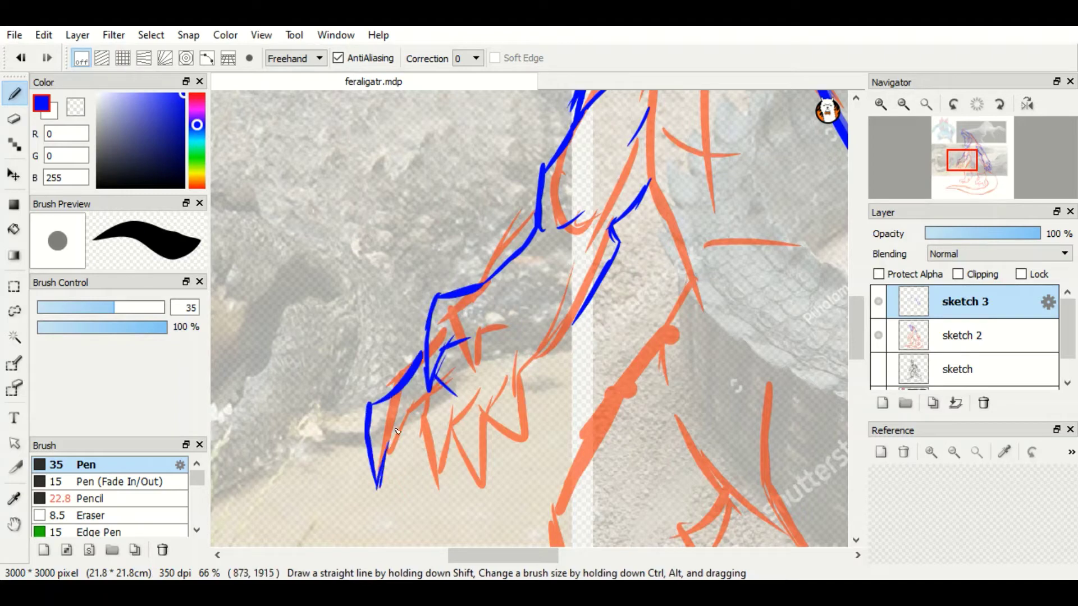
drag(388, 446, 458, 397)
mouse_move(443, 390)
mouse_down()
mouse_move(475, 408)
mouse_move(463, 513)
mouse_up()
drag(473, 416, 464, 452)
drag(508, 419, 461, 494)
drag(519, 397, 484, 415)
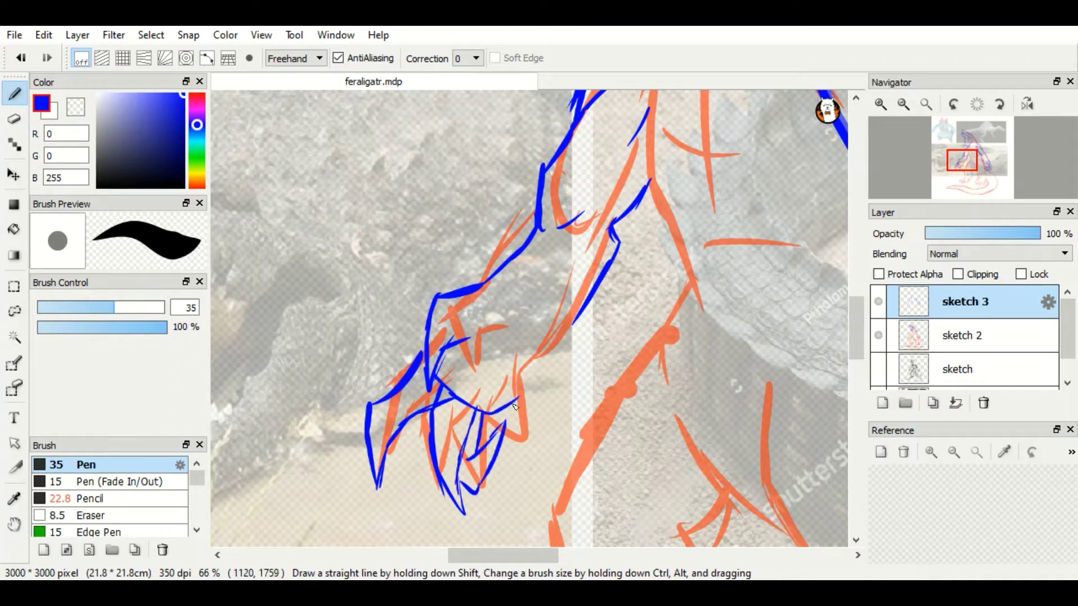
mouse_move(581, 312)
mouse_down()
mouse_move(505, 410)
mouse_move(493, 483)
mouse_up()
- Redraw the open mouth in blue on sketch 3, covering the snout tip, upper lip and lower jaw
drag(855, 328, 859, 252)
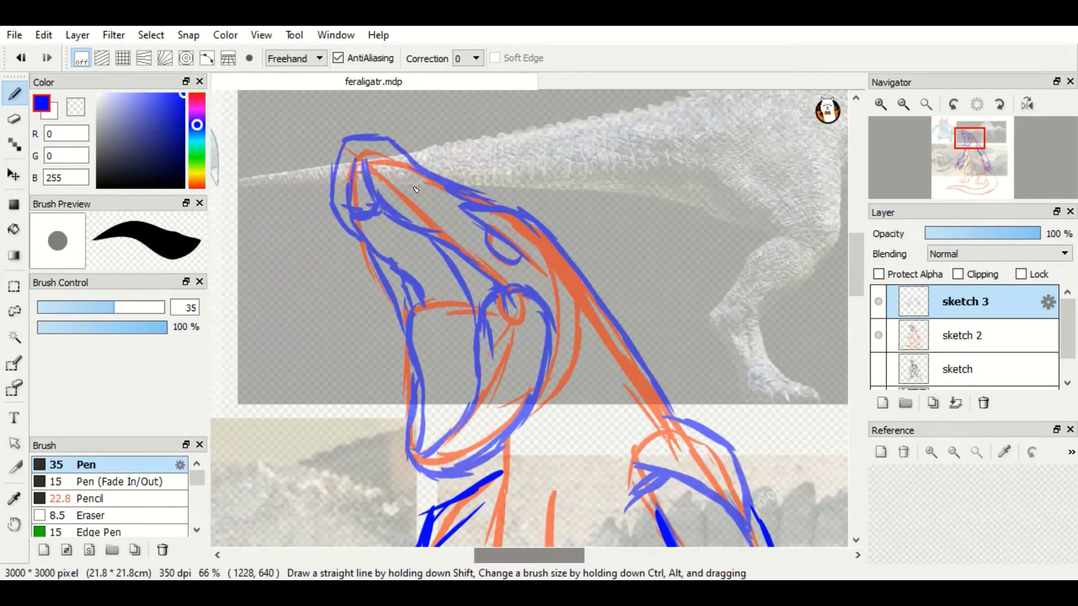
mouse_move(449, 234)
mouse_down()
mouse_move(506, 307)
mouse_move(477, 382)
mouse_up()
drag(426, 449, 481, 414)
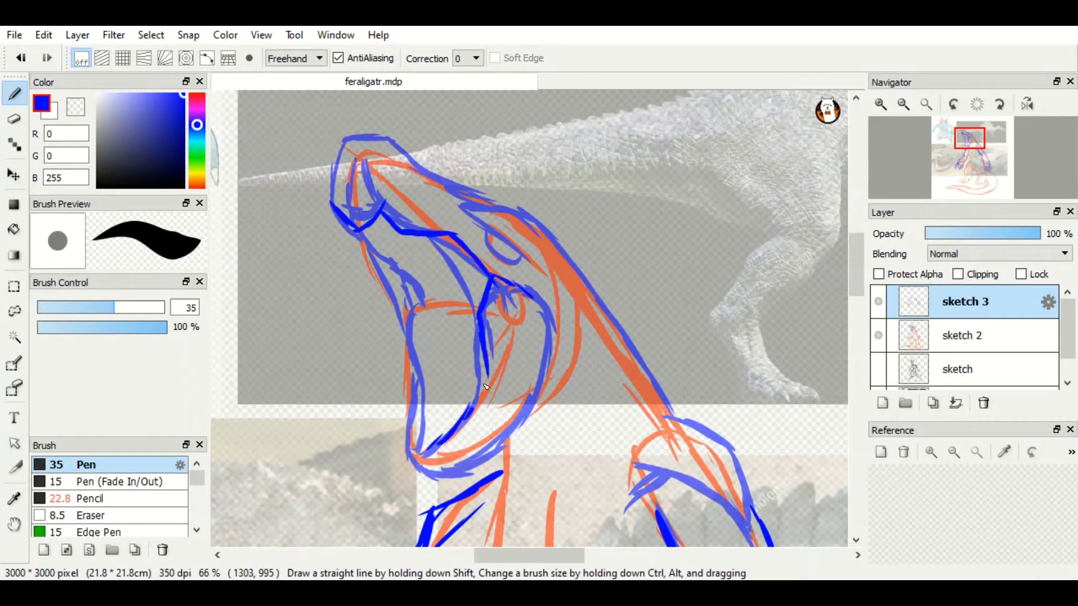
drag(444, 239, 477, 323)
drag(444, 435, 426, 449)
mouse_move(414, 362)
mouse_down()
mouse_move(421, 449)
mouse_move(502, 444)
mouse_up()
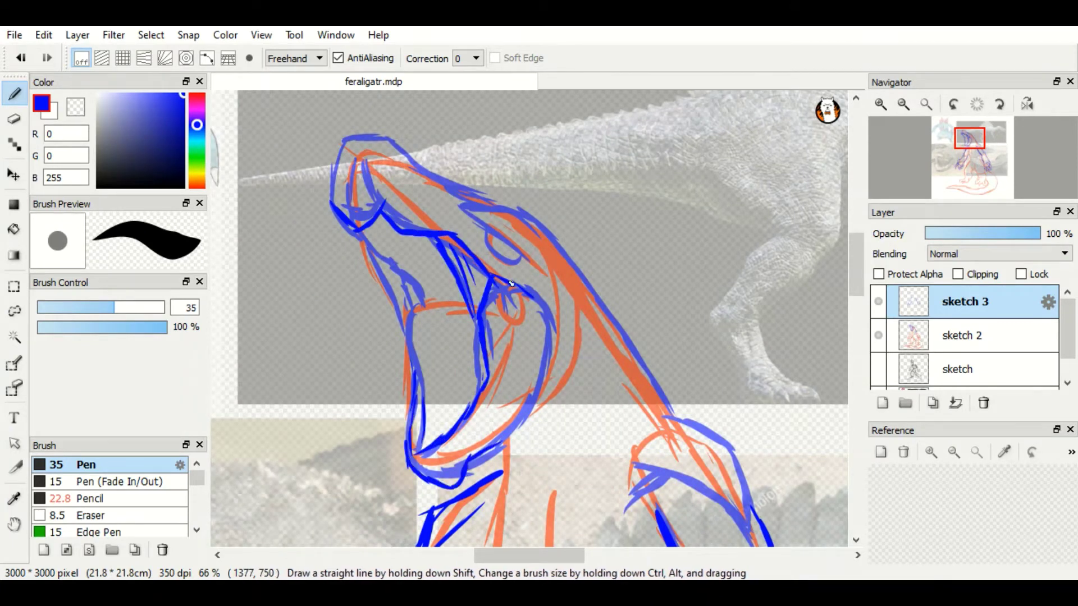
- Outline the cheek, head and eye in blue, and fill the mouth interior around a sketched tongue
drag(510, 280, 477, 457)
drag(370, 244, 412, 363)
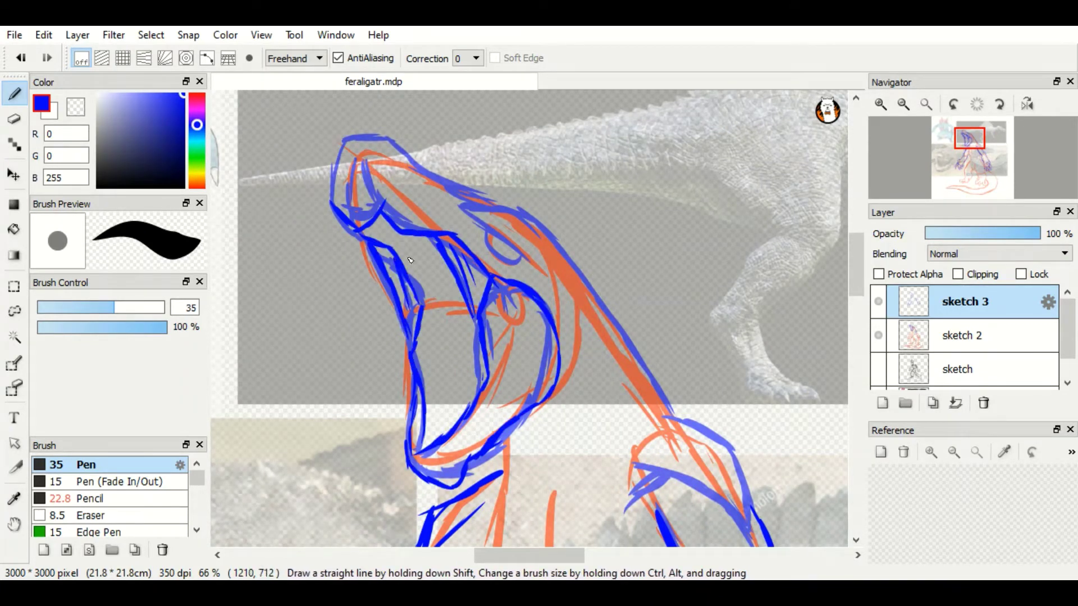
mouse_move(366, 231)
mouse_down()
mouse_move(416, 255)
mouse_move(440, 305)
mouse_move(427, 337)
mouse_move(360, 362)
mouse_move(465, 396)
mouse_move(449, 336)
mouse_move(343, 161)
mouse_move(476, 193)
mouse_move(752, 494)
mouse_up()
drag(460, 206, 545, 275)
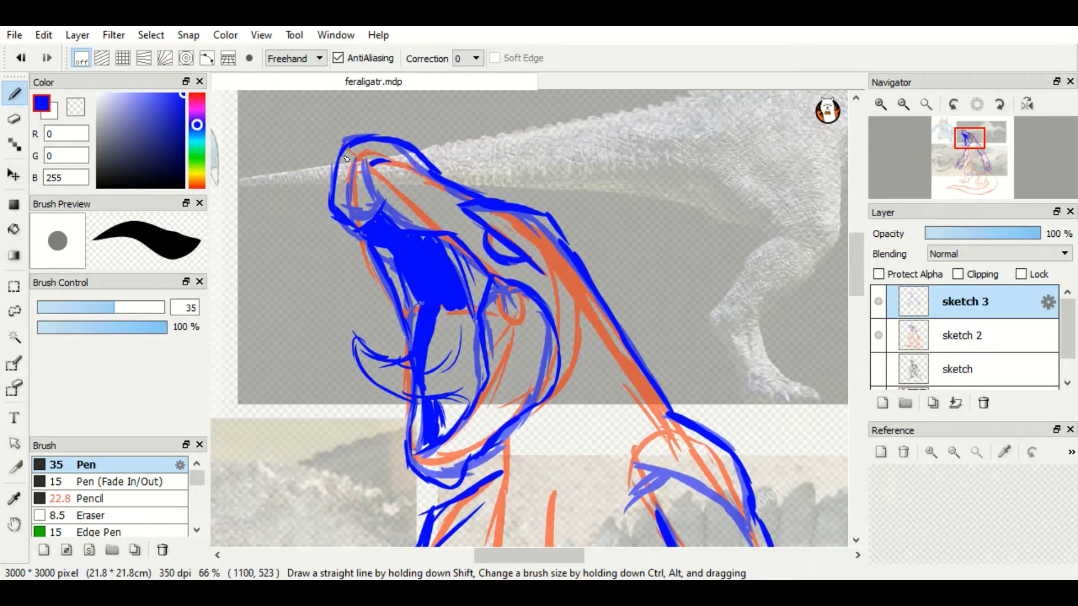
- Sketch the neck folds, chest lines and front contour of the torso in blue
scroll(836, 277, down, 5)
mouse_move(491, 242)
mouse_down()
mouse_move(550, 227)
mouse_move(488, 330)
mouse_move(539, 409)
mouse_up()
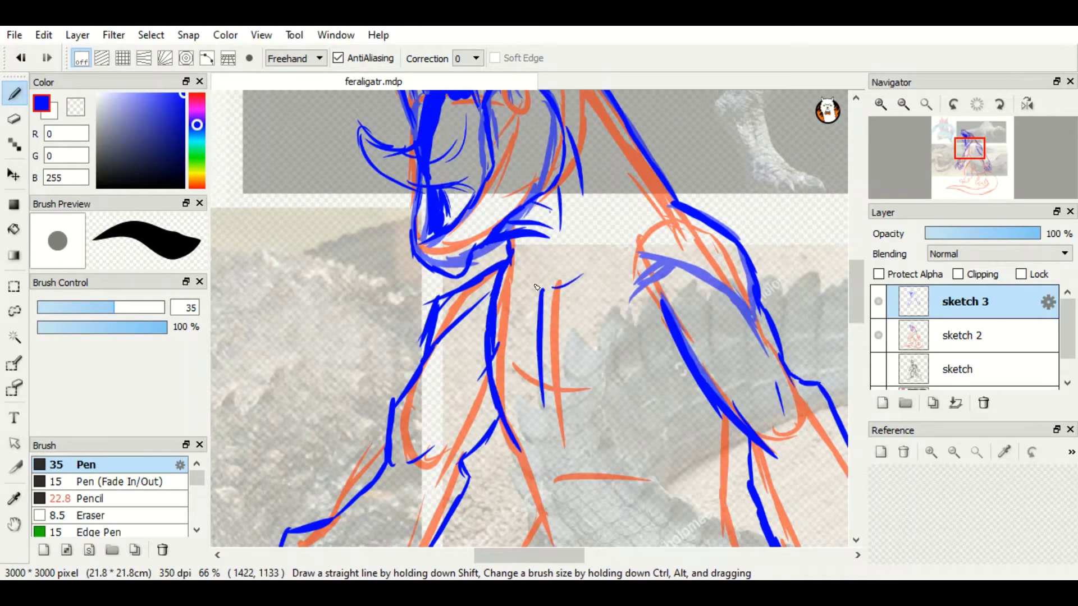
scroll(836, 281, down, 2)
mouse_move(507, 269)
mouse_down()
mouse_move(541, 429)
mouse_move(513, 337)
mouse_move(499, 407)
mouse_up()
- Outline the left-hand leg's outer thigh, knee and shin in blue
scroll(528, 314, down, 3)
scroll(505, 337, down, 3)
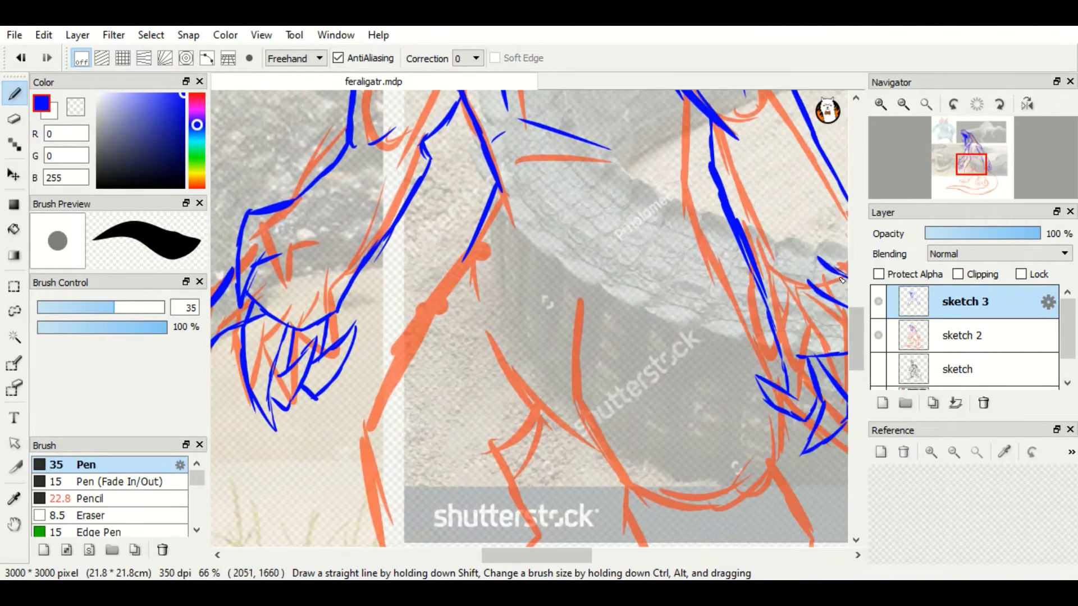
drag(494, 275, 477, 336)
drag(469, 250, 359, 396)
drag(395, 355, 338, 432)
scroll(365, 392, down, 5)
drag(336, 220, 384, 368)
- Outline the left-hand leg's inner thigh, calf and heel in blue, redrawing the heel strokes that miss
drag(480, 96, 561, 227)
mouse_move(533, 201)
mouse_down()
mouse_move(472, 236)
mouse_move(536, 331)
mouse_up()
drag(536, 332, 463, 438)
drag(460, 434, 434, 368)
key(ctrl+z)
key(ctrl+z)
drag(502, 368, 470, 441)
drag(449, 365, 456, 458)
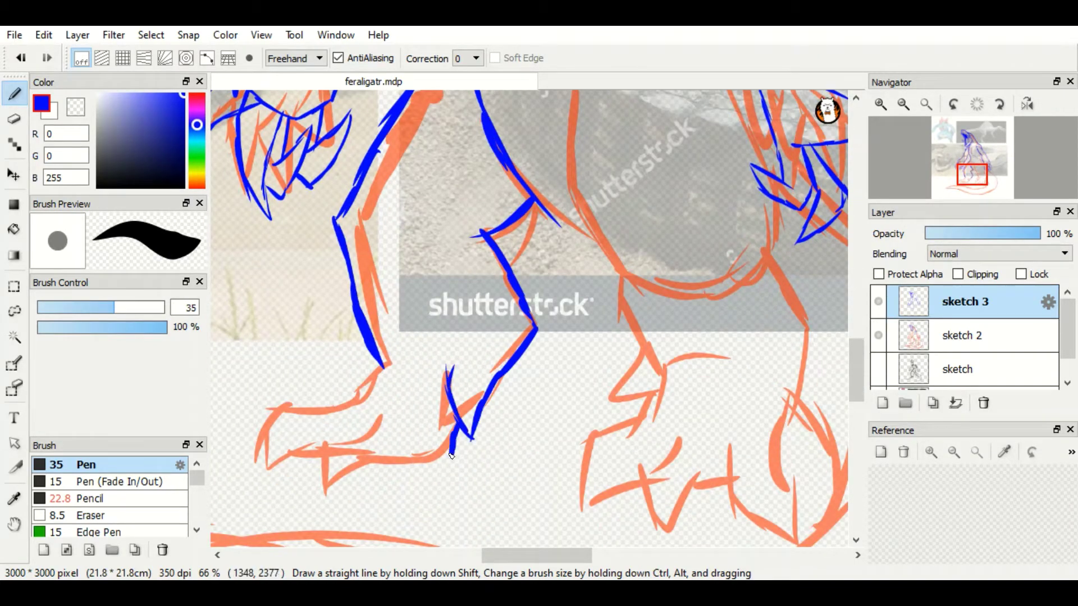
- Draw the left-hand foot in blue with pointed, clawed toes
drag(381, 362, 337, 405)
drag(456, 449, 324, 489)
drag(387, 400, 325, 480)
drag(346, 403, 253, 460)
drag(258, 430, 321, 484)
- Outline the right-hand thigh as a large rounded form in blue, including its underside and the lower belly
scroll(435, 219, up, 4)
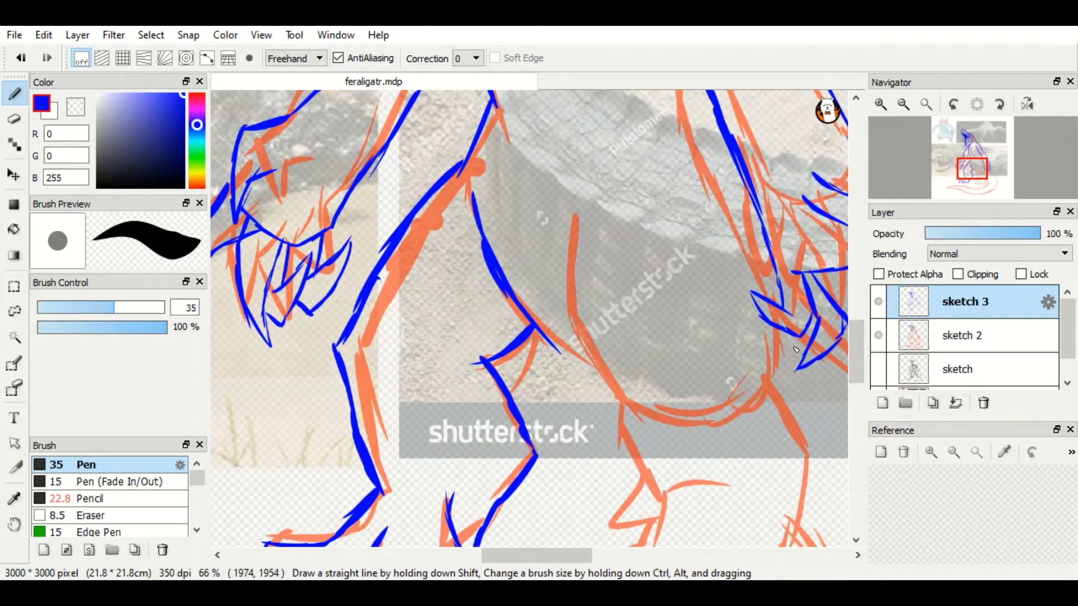
scroll(435, 219, right, 4)
scroll(435, 219, up, 3)
mouse_move(499, 286)
mouse_down()
mouse_move(443, 418)
mouse_move(566, 246)
mouse_up()
drag(550, 278, 598, 236)
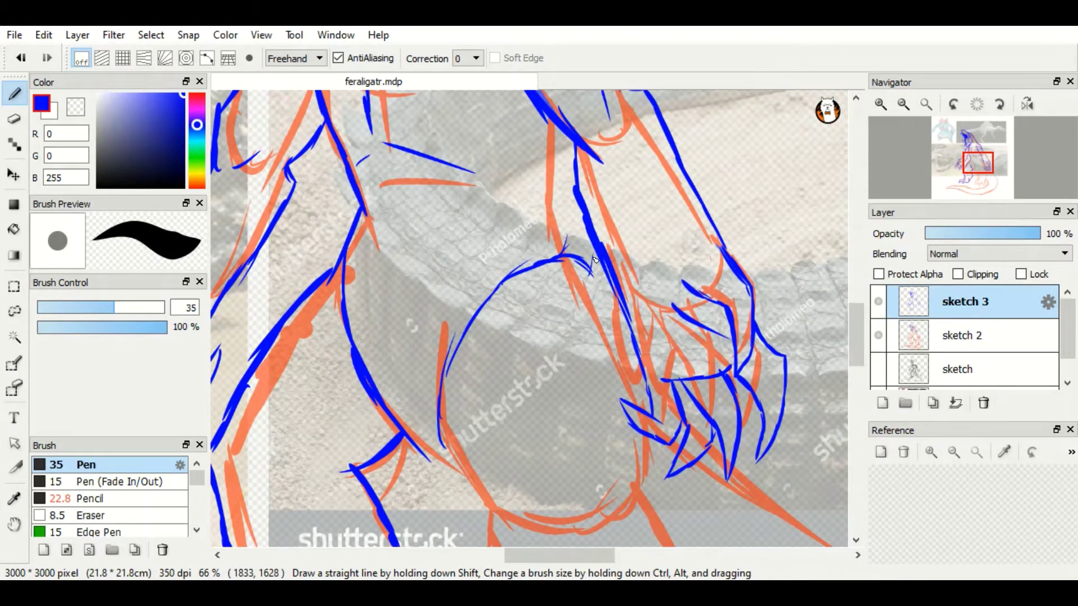
scroll(595, 252, up, 10)
scroll(639, 201, down, 10)
mouse_move(464, 239)
mouse_down()
mouse_move(494, 387)
mouse_move(671, 337)
mouse_up()
drag(597, 138, 637, 188)
- Draw both sides of the right-hand lower leg in blue beneath the rounded thigh
scroll(639, 201, down, 3)
drag(670, 241, 702, 328)
drag(543, 289, 522, 407)
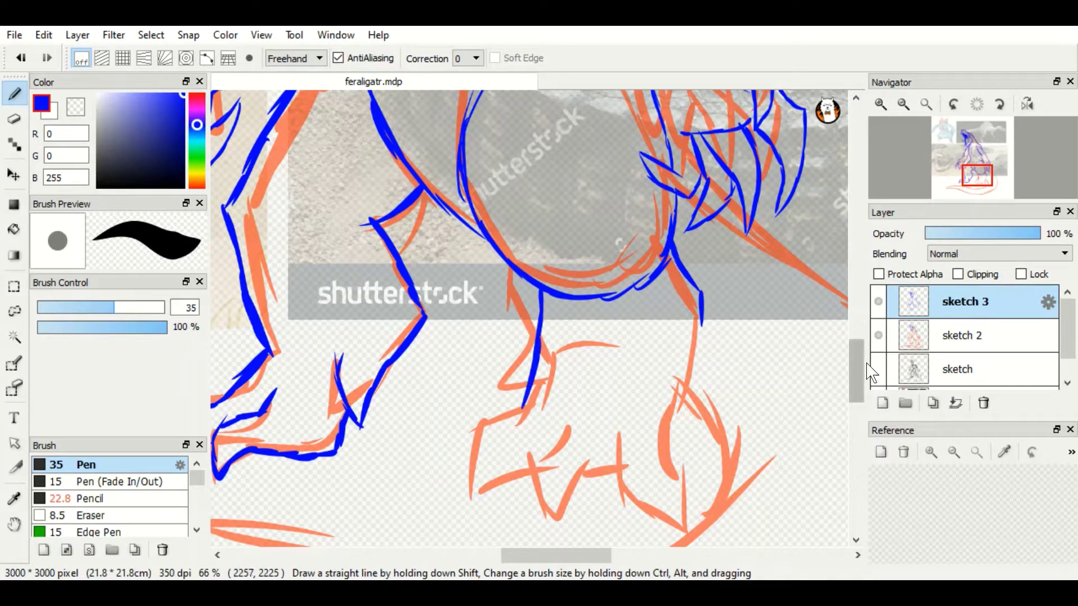
- Draw the right-hand foot in blue with large claws, joining it to the lower leg
scroll(623, 348, down, 2)
mouse_move(625, 345)
mouse_down()
mouse_move(632, 414)
mouse_move(681, 314)
mouse_move(701, 225)
mouse_up()
drag(629, 341, 617, 354)
drag(608, 286, 611, 329)
mouse_move(555, 295)
mouse_down()
mouse_move(548, 415)
mouse_move(615, 376)
mouse_up()
mouse_move(534, 306)
mouse_down()
mouse_move(465, 393)
mouse_move(489, 388)
mouse_up()
drag(545, 223, 474, 303)
- Outline the long tail in blue, curving from behind the right-hand hip around the feet to its pointed tip
key(ctrl+minus)
key(ctrl+minus)
key(ctrl+minus)
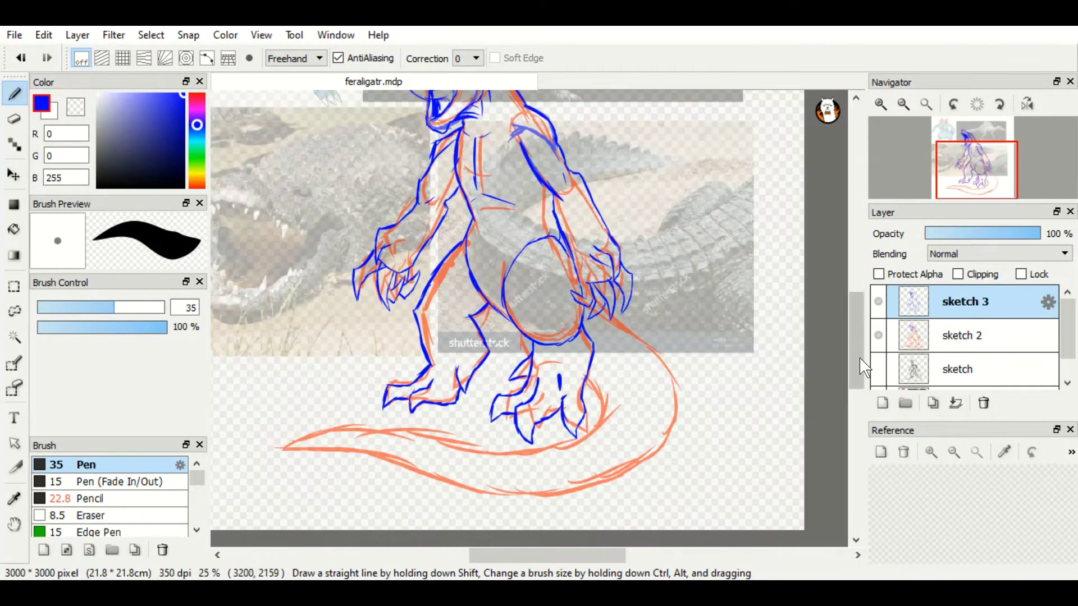
scroll(640, 337, up, 3)
drag(614, 418, 660, 468)
scroll(651, 393, down, 3)
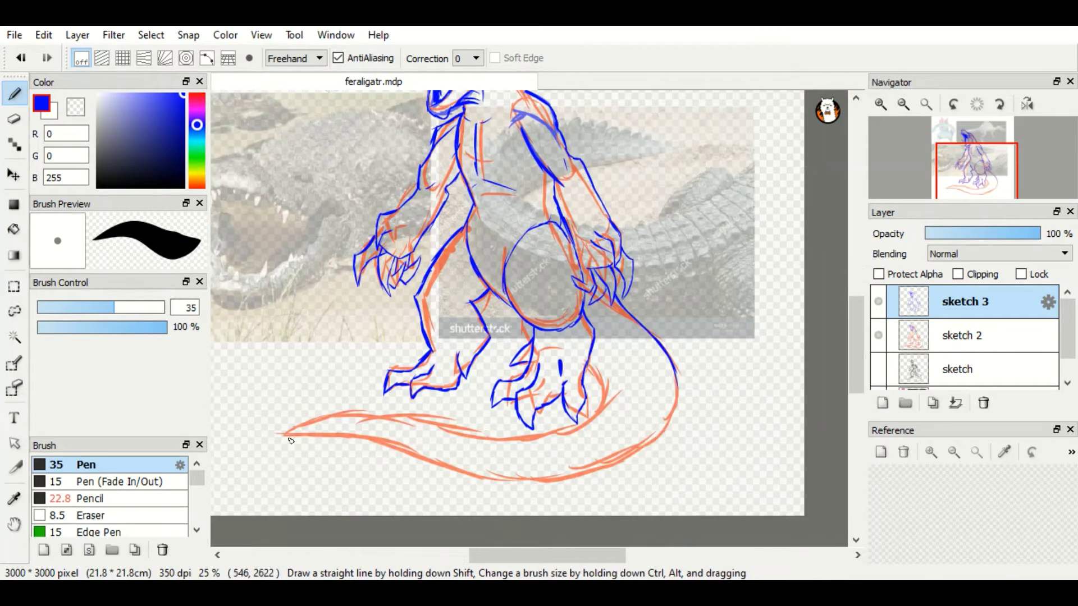
drag(284, 435, 655, 433)
mouse_move(286, 433)
mouse_down()
mouse_move(457, 428)
mouse_move(614, 375)
mouse_up()
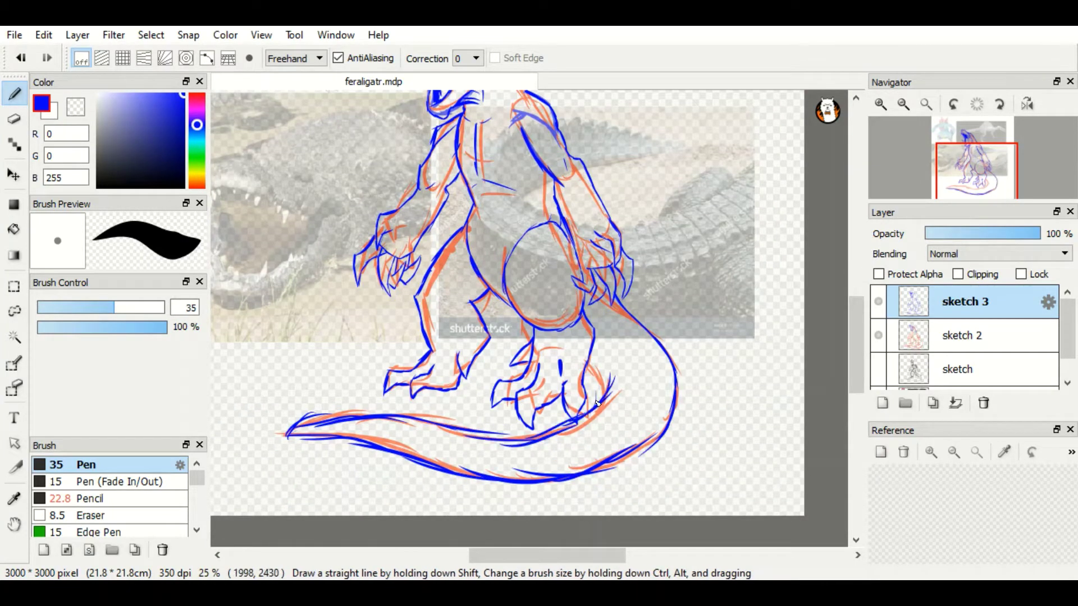
- Add blue hip and knee lines, plus scale and band details on both arms
scroll(599, 256, up, 3)
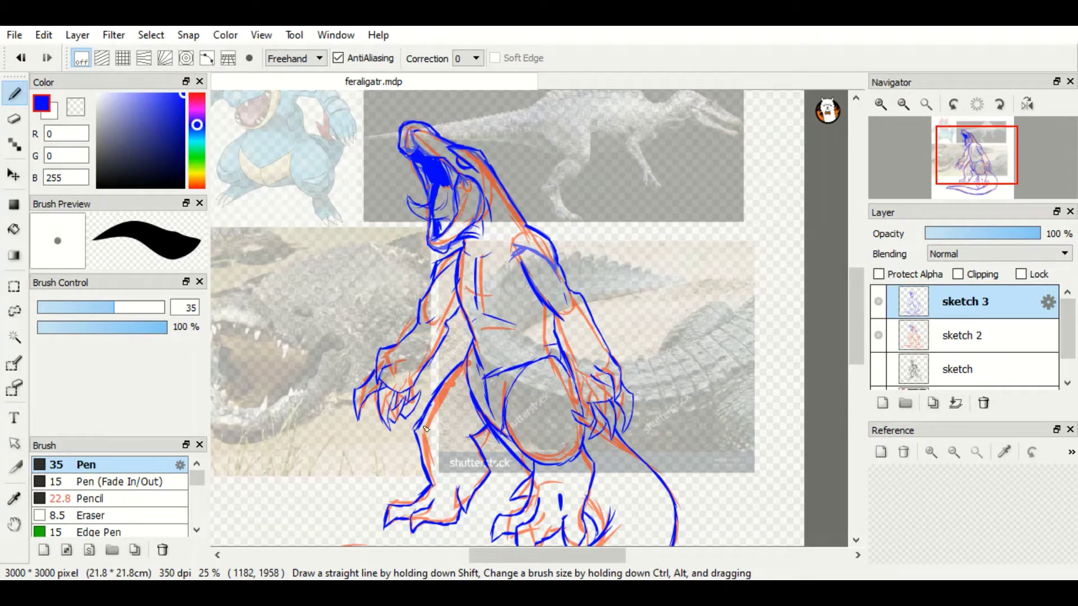
scroll(558, 371, up, 1)
scroll(559, 371, left, 1)
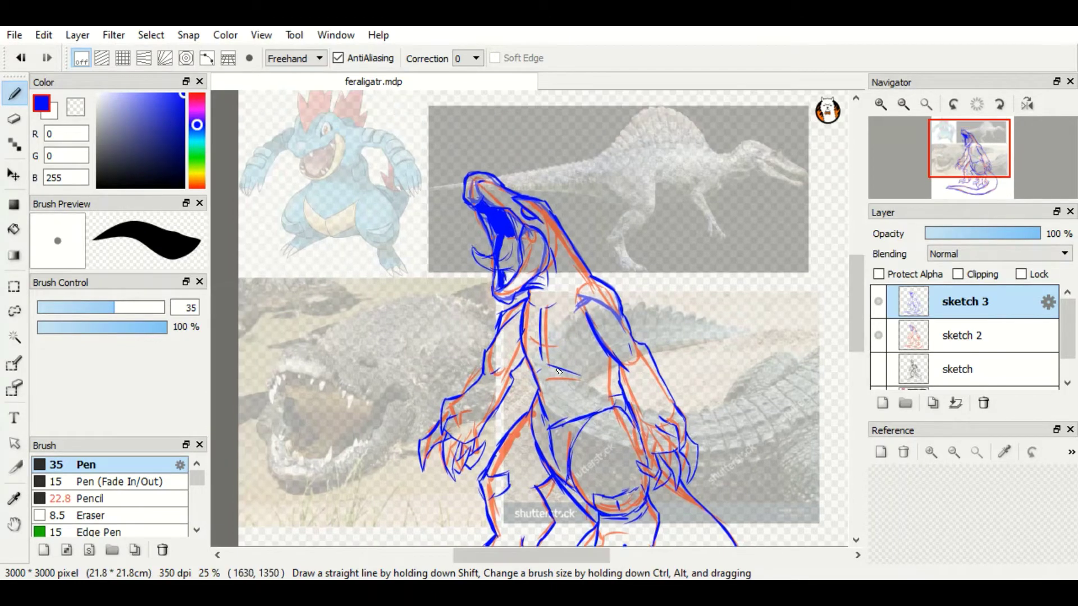
drag(499, 339, 486, 354)
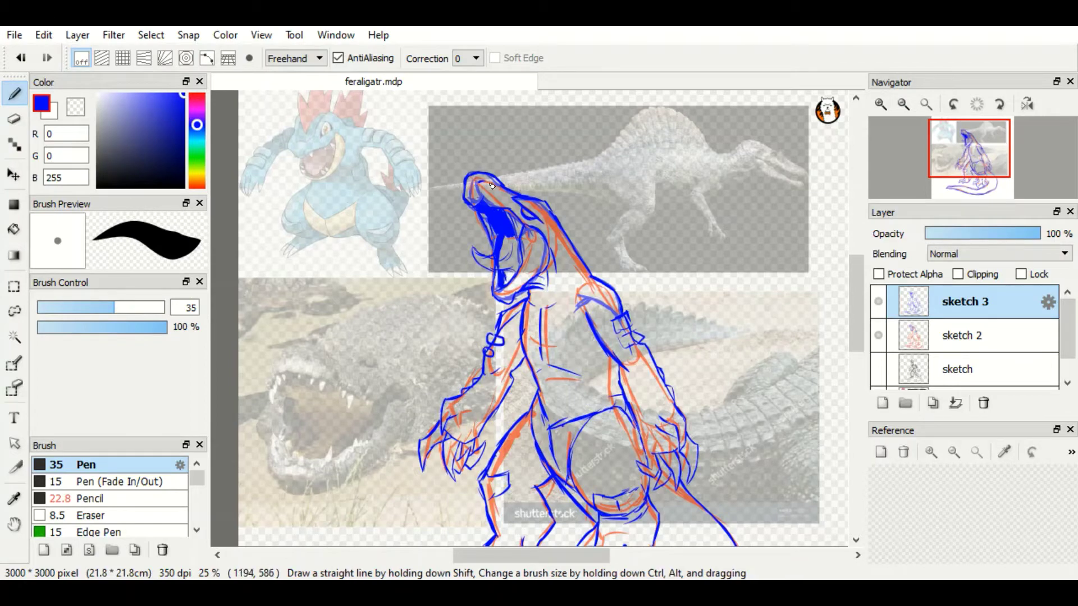
- Sketch the pointed crests on the head and upper back and the spikes along the tail in blue
scroll(520, 184, up, 2)
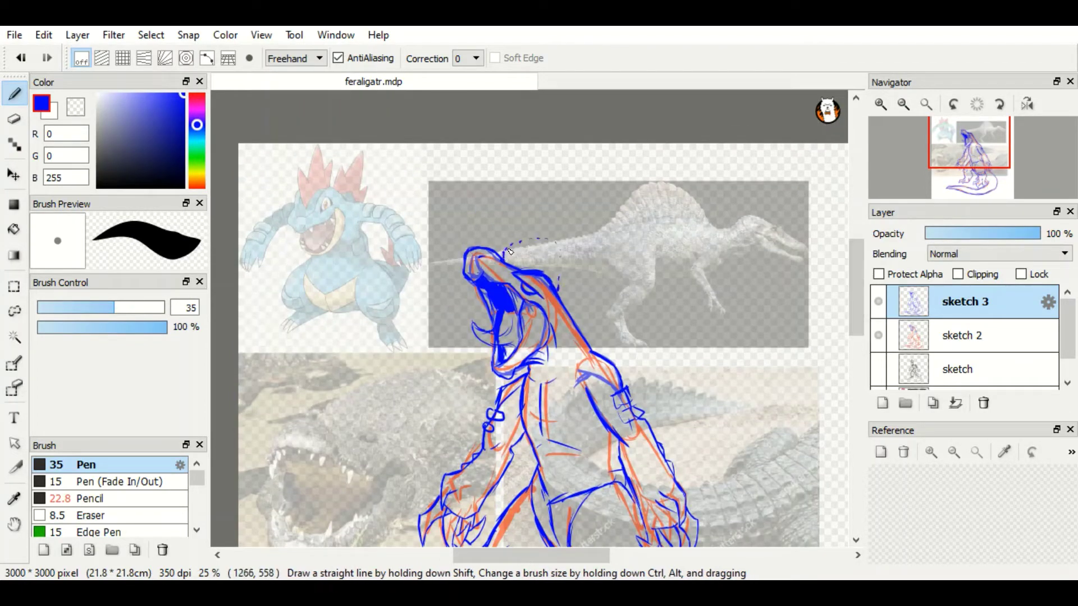
drag(589, 299, 626, 354)
scroll(550, 244, down, 6)
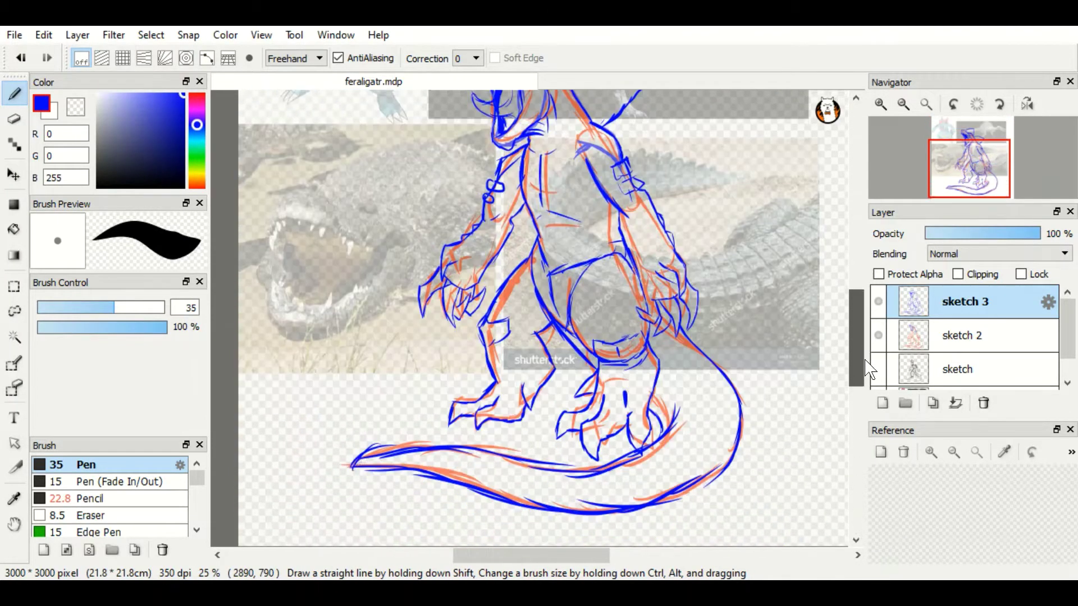
drag(353, 461, 355, 416)
scroll(786, 337, up, 4)
scroll(359, 393, down, 4)
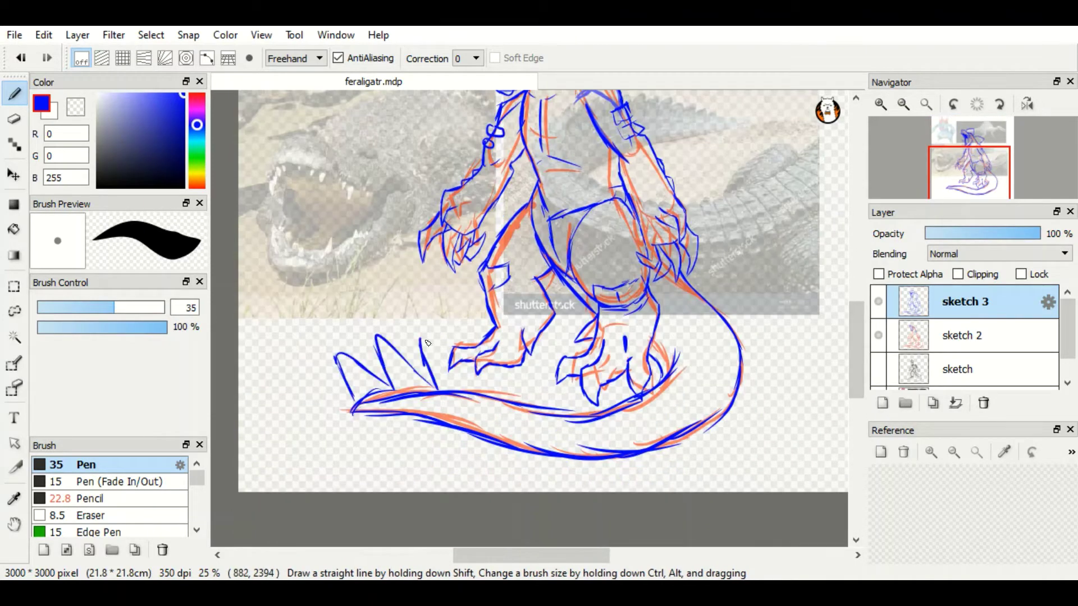
scroll(771, 252, up, 4)
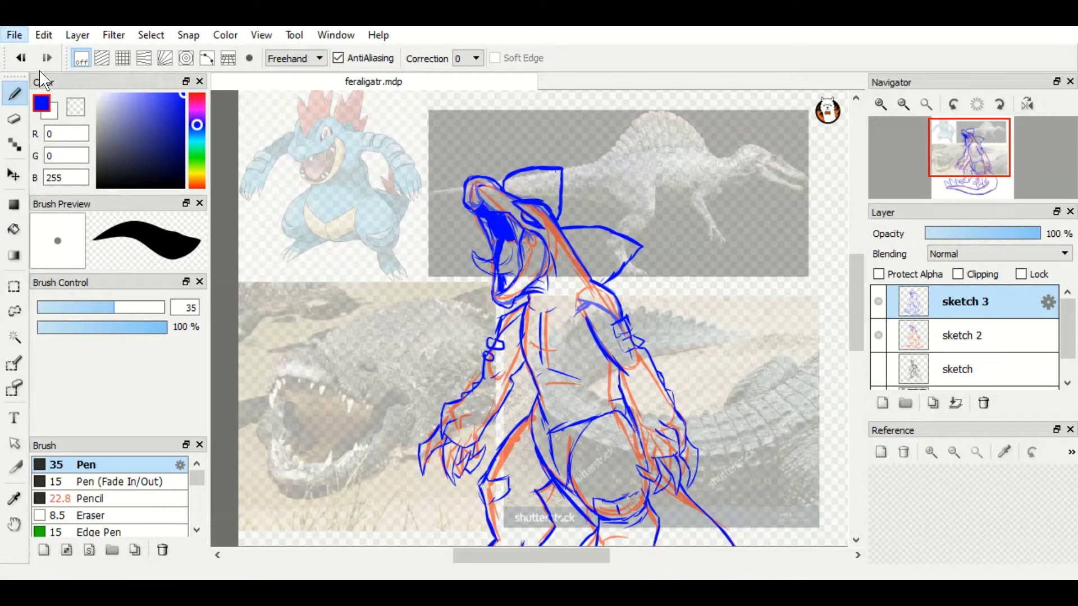
drag(289, 233, 293, 209)
drag(302, 222, 401, 176)
drag(295, 255, 308, 287)
drag(292, 278, 331, 263)
drag(296, 331, 387, 322)
mouse_move(302, 364)
mouse_down()
mouse_move(312, 420)
mouse_move(349, 393)
mouse_up()
drag(353, 387, 477, 320)
drag(449, 270, 469, 356)
- Add a layer named line art above sketch 3 and save the drawing
key(ctrl+s)
click(14, 119)
mouse_move(287, 213)
mouse_down()
mouse_move(293, 235)
mouse_move(421, 337)
mouse_move(349, 253)
mouse_up()
click(14, 93)
click(882, 403)
double_click(961, 301)
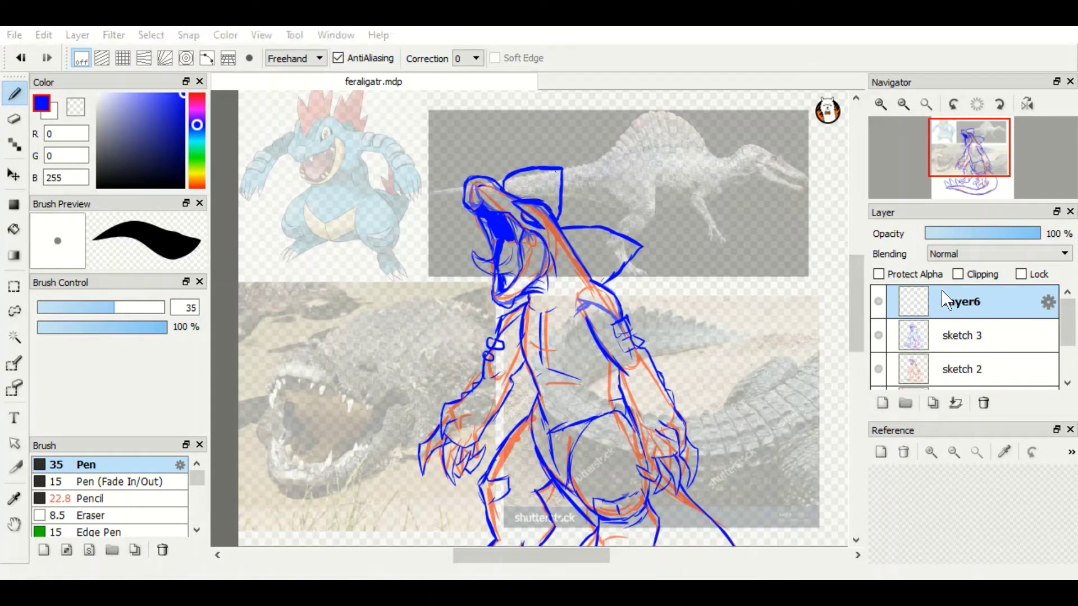
text(line art)
key(Return)
key(ctrl+s)
- Hide sketch 2, lower the opacity of sketch 3, and make line art the active layer
click(878, 368)
scroll(873, 348, down, 2)
scroll(873, 348, up, 3)
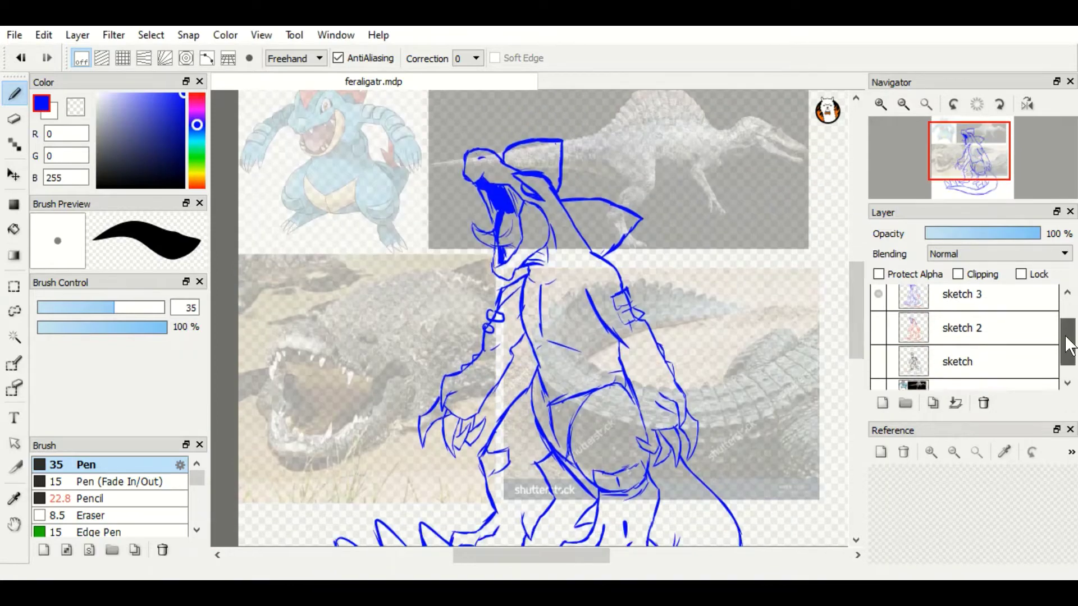
click(994, 233)
click(1007, 326)
click(965, 301)
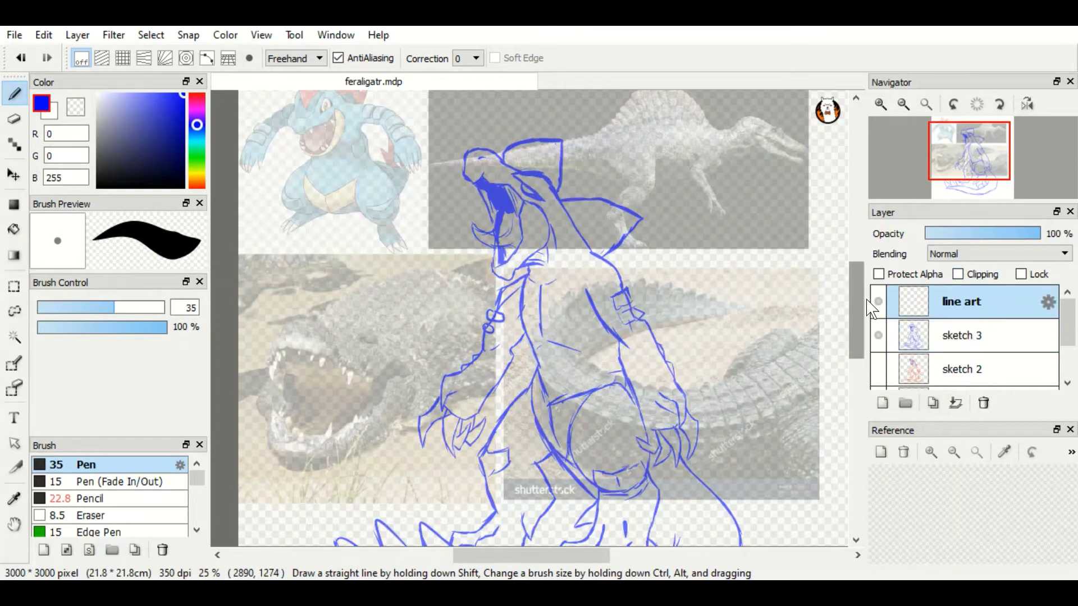
- Choose black (0, 0, 0) and a pen size of about 24, and ink the snout tip and upper lip
scroll(823, 288, up, 1)
drag(196, 125, 196, 94)
alt+click(456, 201)
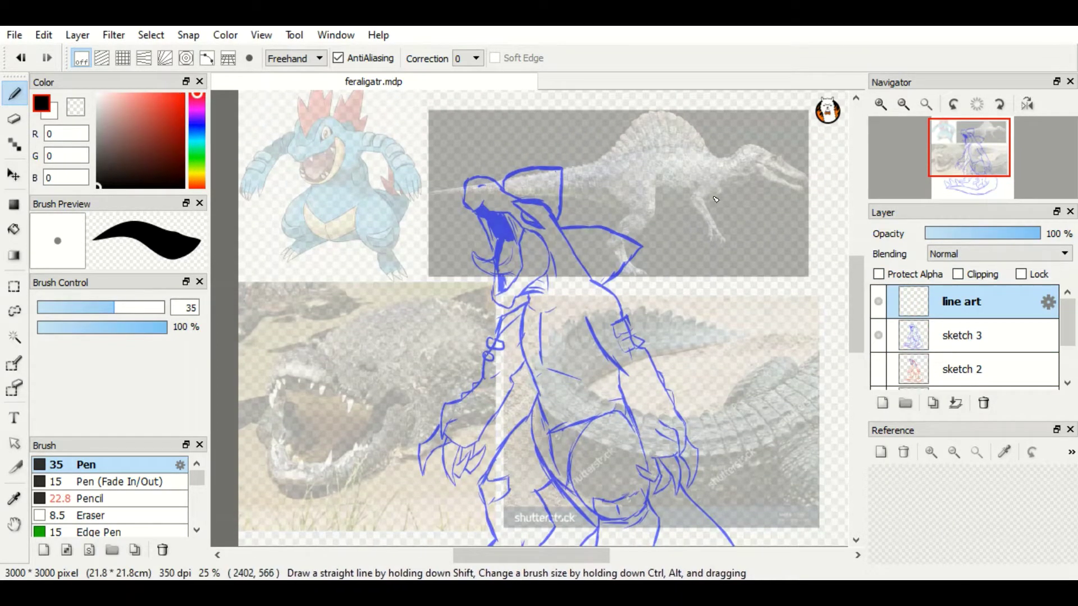
scroll(699, 195, up, 3)
drag(114, 307, 99, 307)
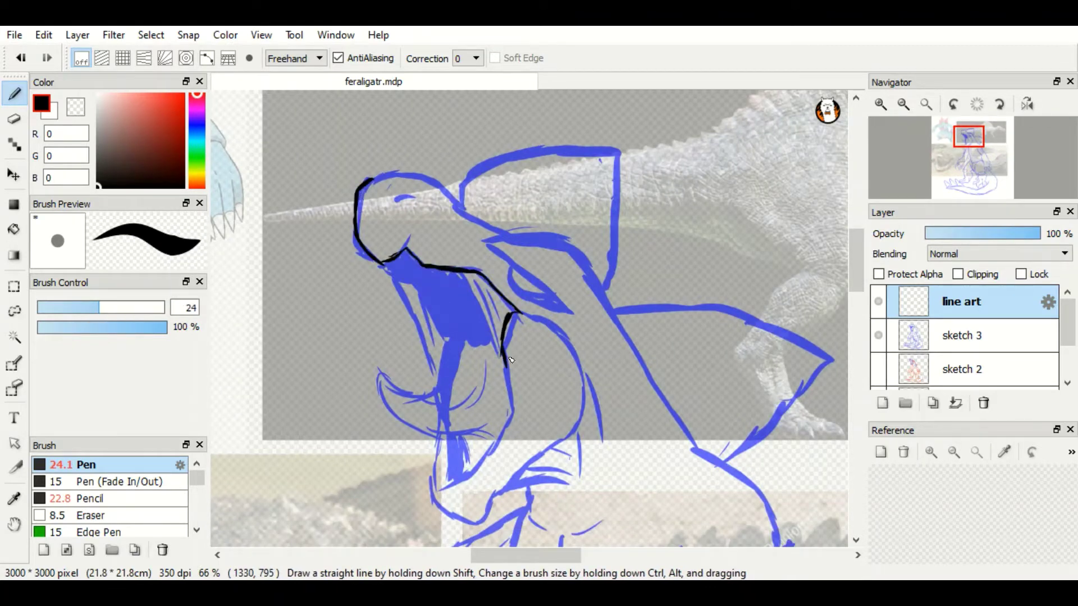
- Ink the cheek, mouth edges and lower jaw in black on the line art layer, redoing the stroke at the jaw hinge
key(ctrl+z)
drag(568, 348, 568, 438)
drag(501, 353, 512, 419)
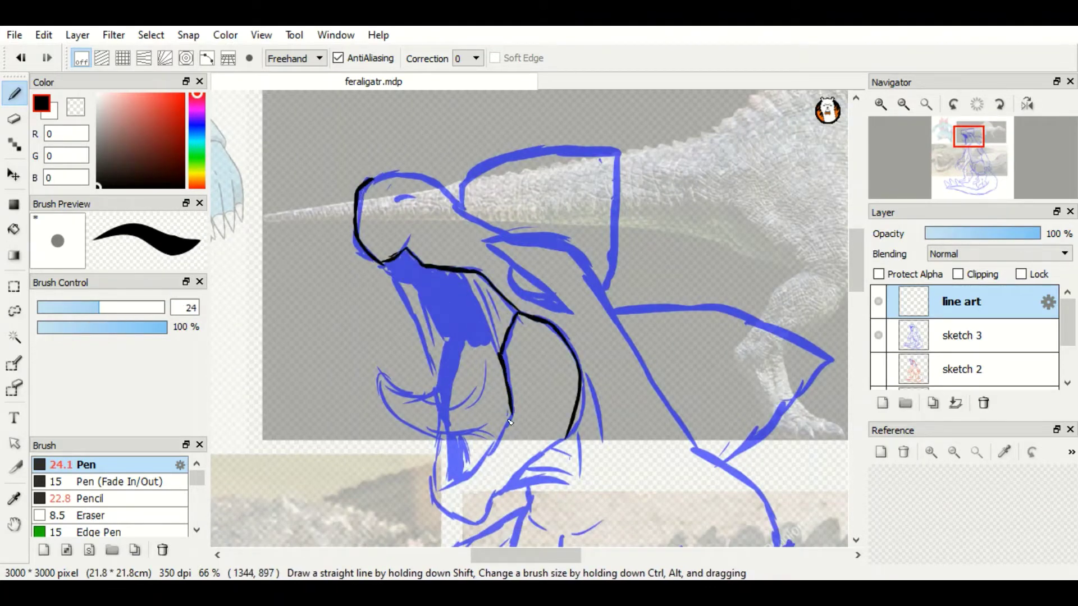
mouse_move(432, 484)
mouse_down()
mouse_move(456, 475)
mouse_move(512, 409)
mouse_up()
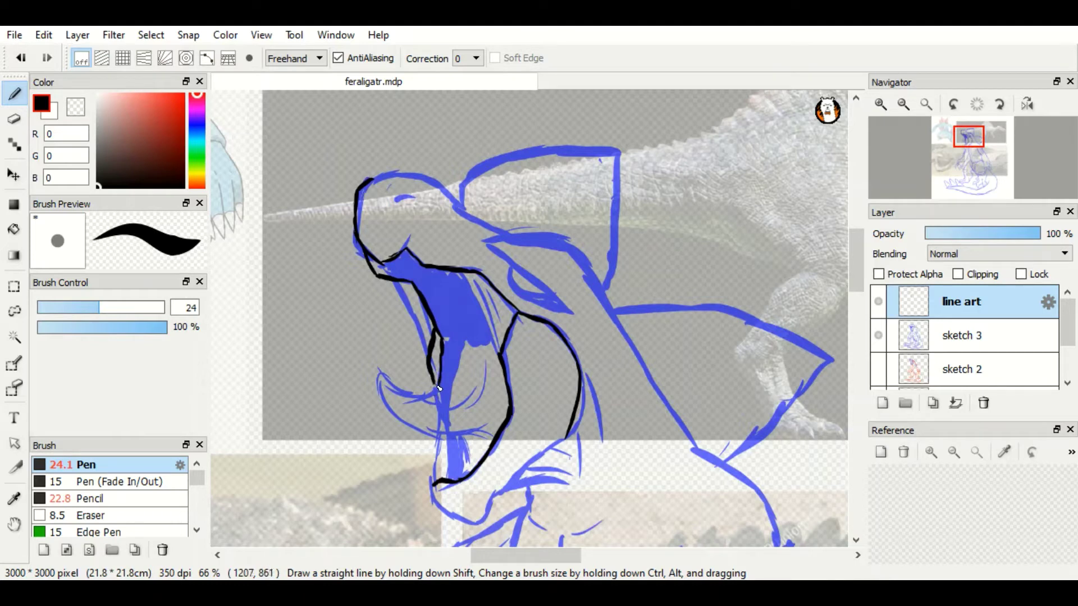
mouse_move(448, 429)
mouse_down()
mouse_move(426, 487)
mouse_move(435, 497)
mouse_move(562, 447)
mouse_up()
key(e)
key(b)
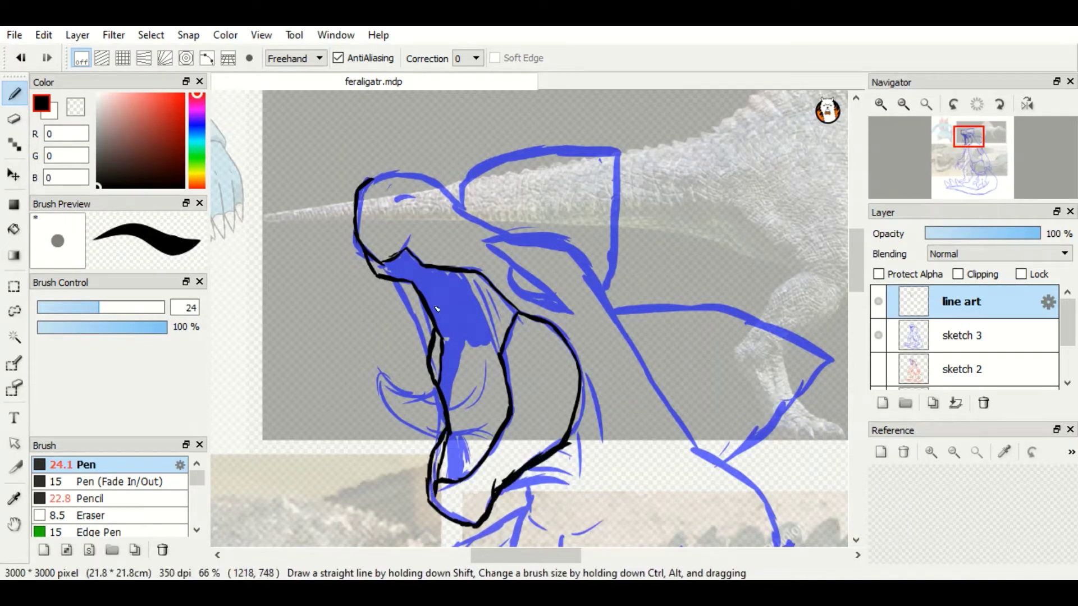
- Ink the top of the head, eye, nostril and back of the neck in black, and hatch the mouth corners in red
mouse_move(445, 364)
mouse_down()
mouse_move(451, 334)
mouse_move(497, 332)
mouse_up()
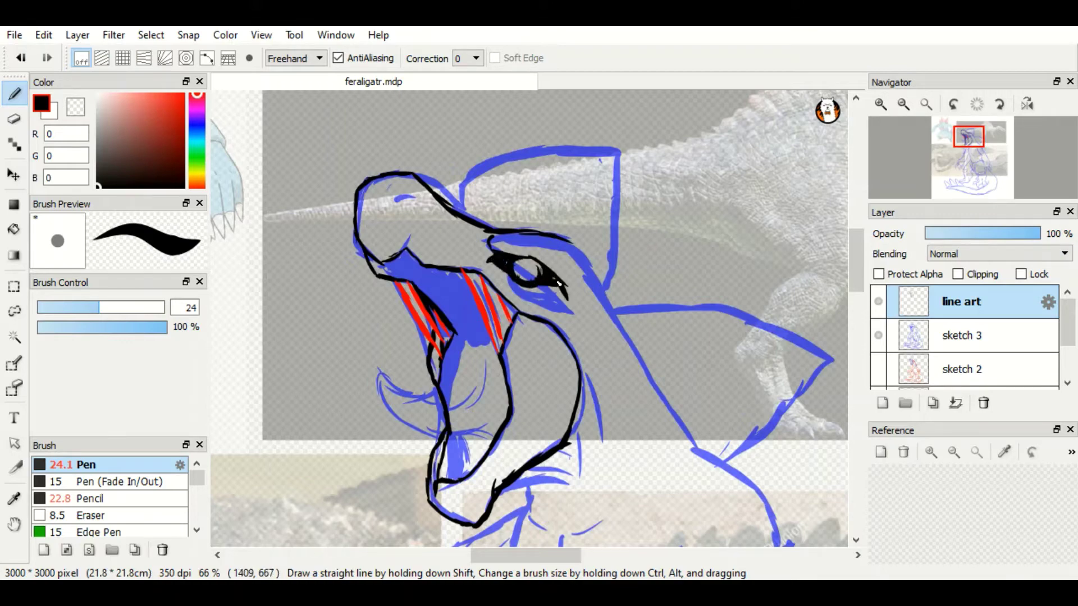
drag(525, 264, 373, 213)
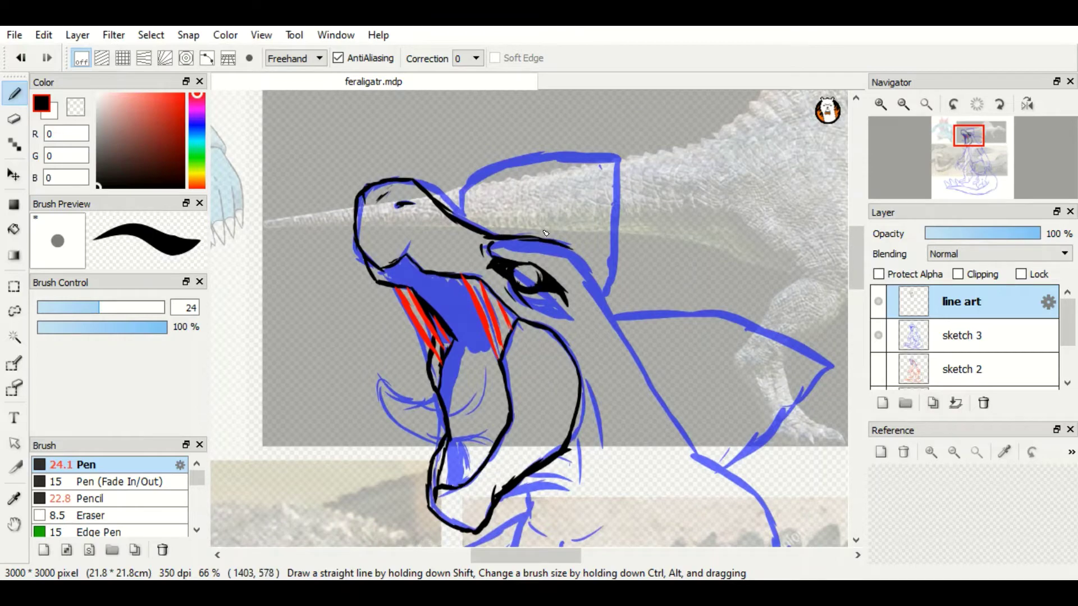
scroll(599, 209, down, 3)
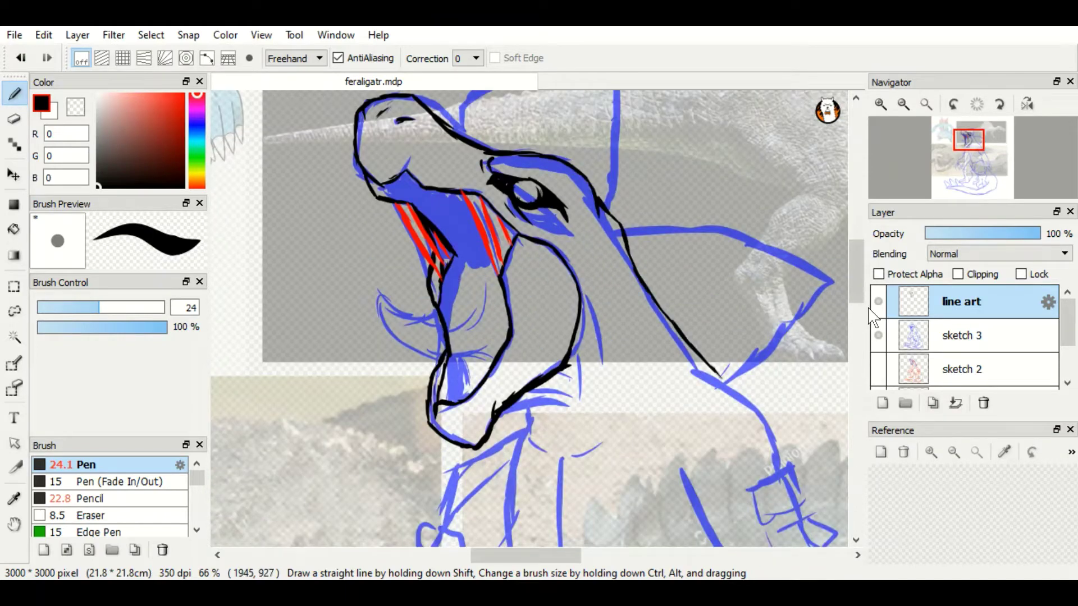
scroll(730, 253, down, 7)
drag(731, 253, 467, 360)
drag(413, 274, 461, 287)
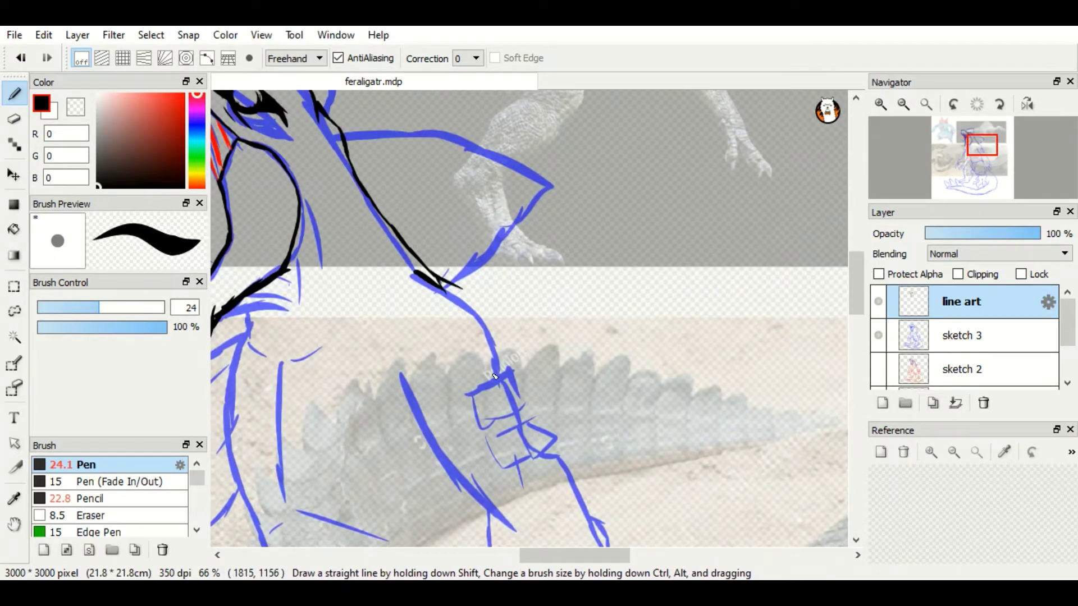
drag(494, 377, 412, 354)
drag(488, 284, 457, 314)
drag(484, 305, 508, 375)
drag(481, 327, 585, 333)
key(ctrl+z)
key(ctrl+z)
key(ctrl+z)
key(ctrl+z)
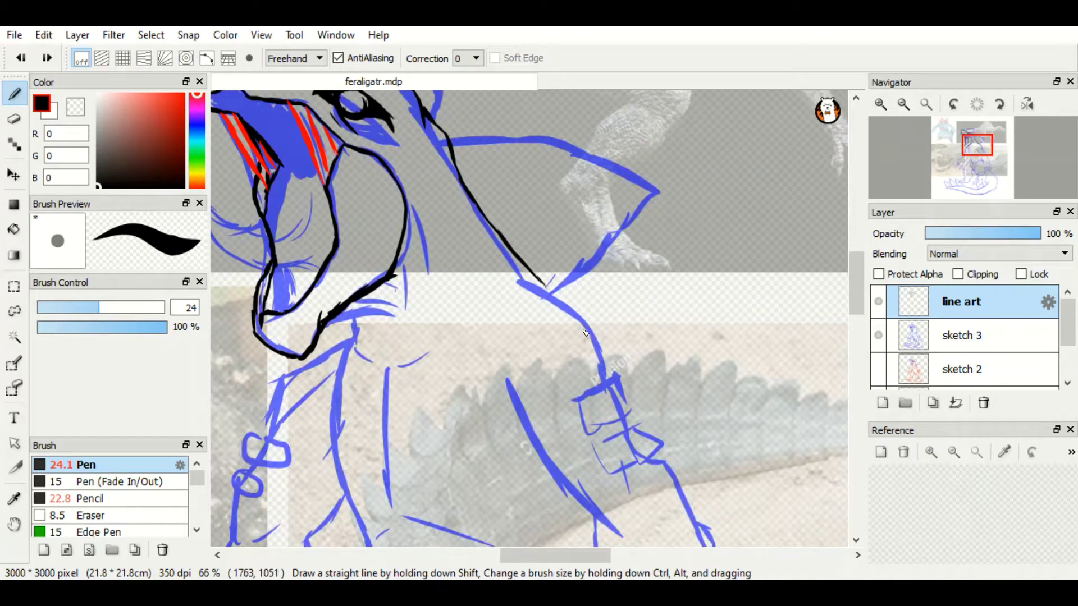
key(ctrl+z)
- Ink the base of the neck, the elbow bumps and the inner edge of the right upper arm in black
mouse_move(497, 235)
mouse_down()
mouse_move(521, 268)
mouse_move(556, 286)
mouse_up()
drag(561, 292, 605, 376)
key(ctrl+z)
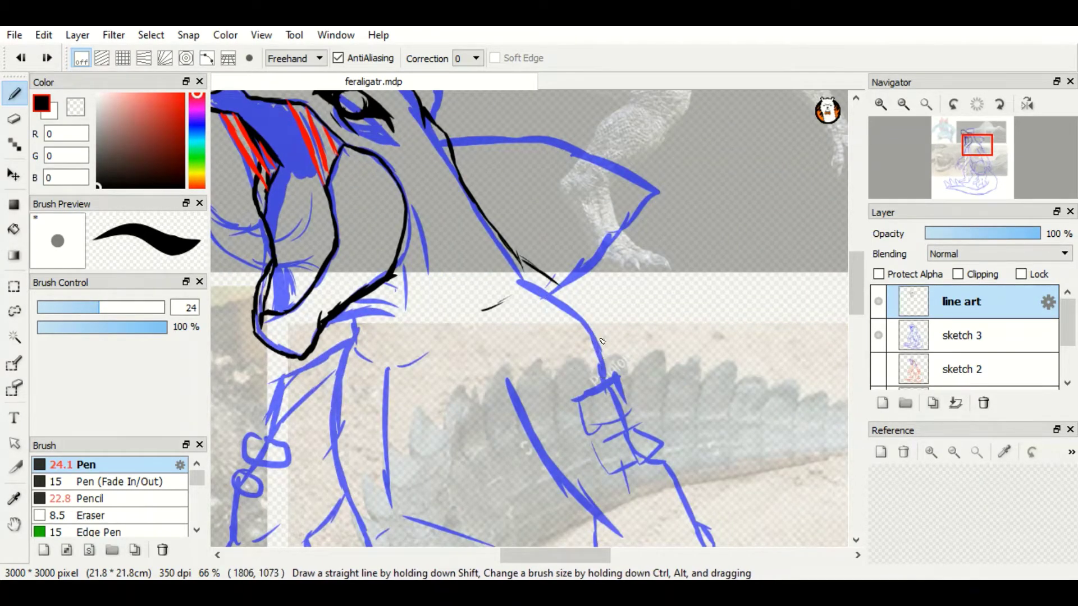
scroll(561, 315, down, 3)
drag(511, 264, 612, 403)
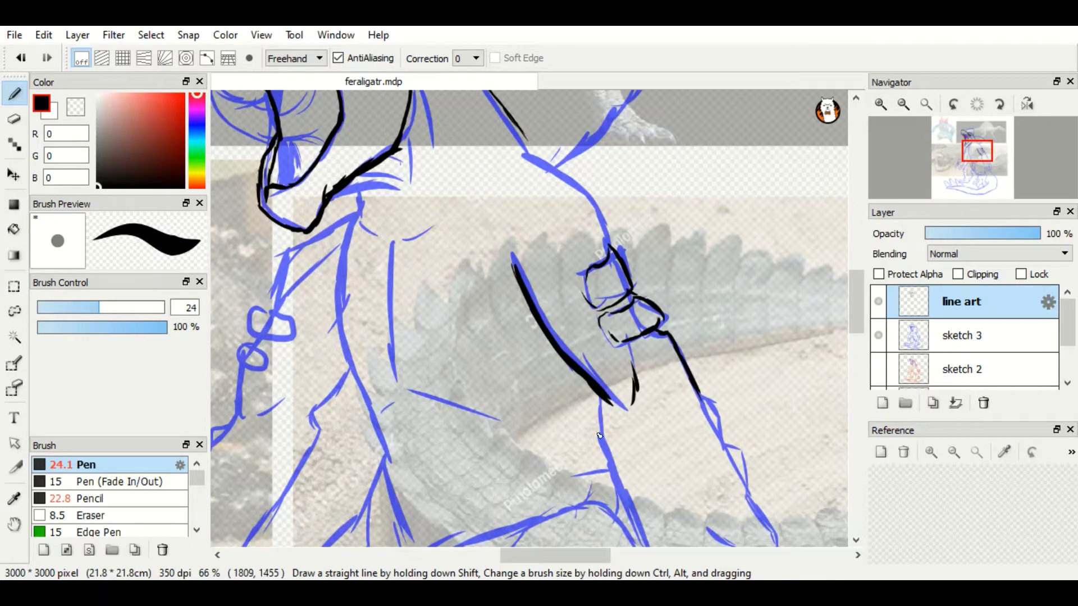
- Ink the curve of the right shoulder and both edges of the right forearm in black over the blue sketch
scroll(598, 435, up, 2)
mouse_move(617, 336)
mouse_down()
mouse_move(601, 269)
mouse_move(520, 226)
mouse_up()
scroll(519, 226, down, 6)
drag(596, 241, 668, 457)
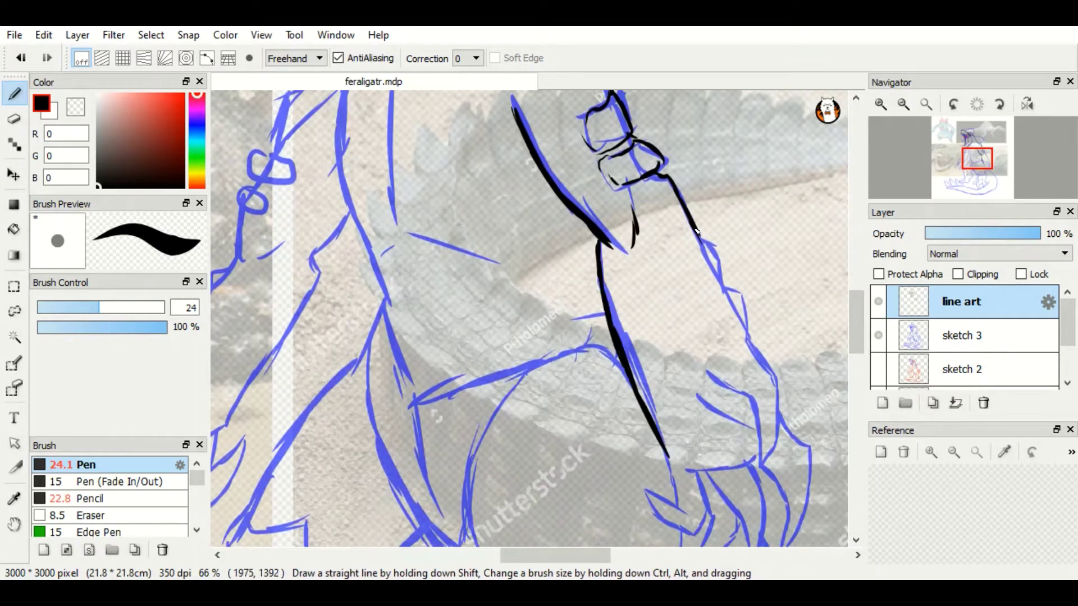
mouse_move(695, 230)
mouse_down()
mouse_move(790, 376)
mouse_move(792, 432)
mouse_up()
- Ink the back of the right hand, its thumb and the curved claws in black
scroll(540, 188, down, 5)
scroll(540, 188, right, 5)
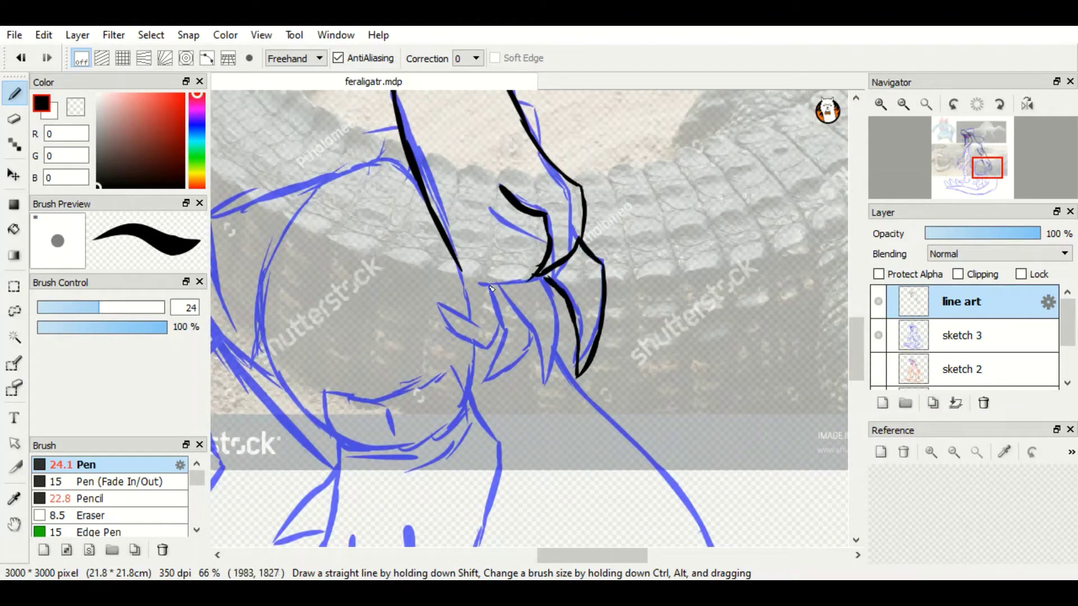
mouse_move(491, 288)
mouse_down()
mouse_move(523, 313)
mouse_move(538, 379)
mouse_up()
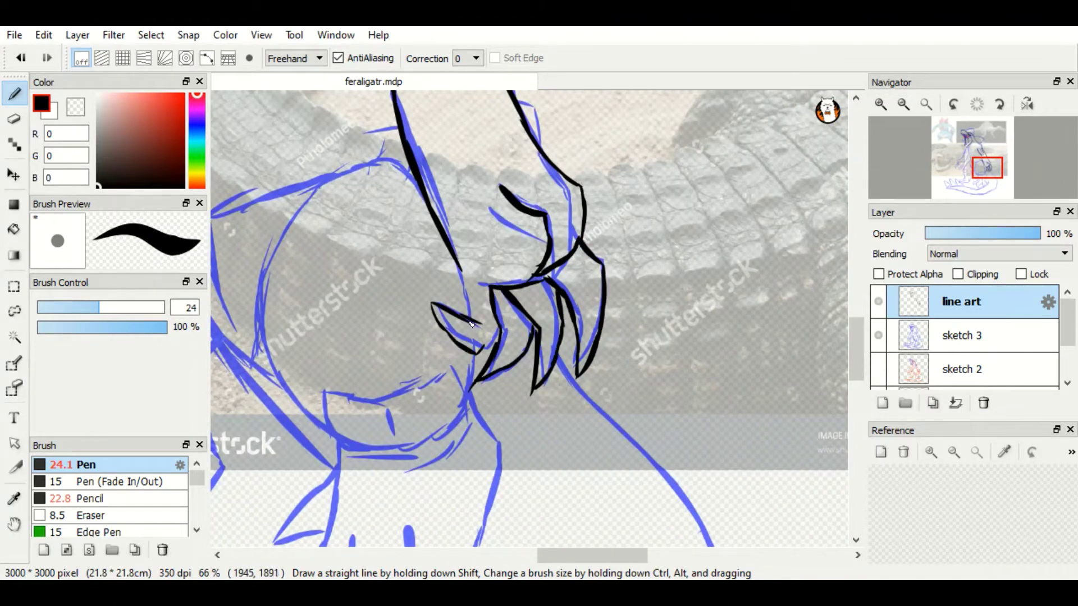
drag(471, 323, 489, 353)
- Ink the throat folds below the jaw, the chest lines and the left side of the torso in black
scroll(467, 205, up, 5)
scroll(466, 204, left, 3)
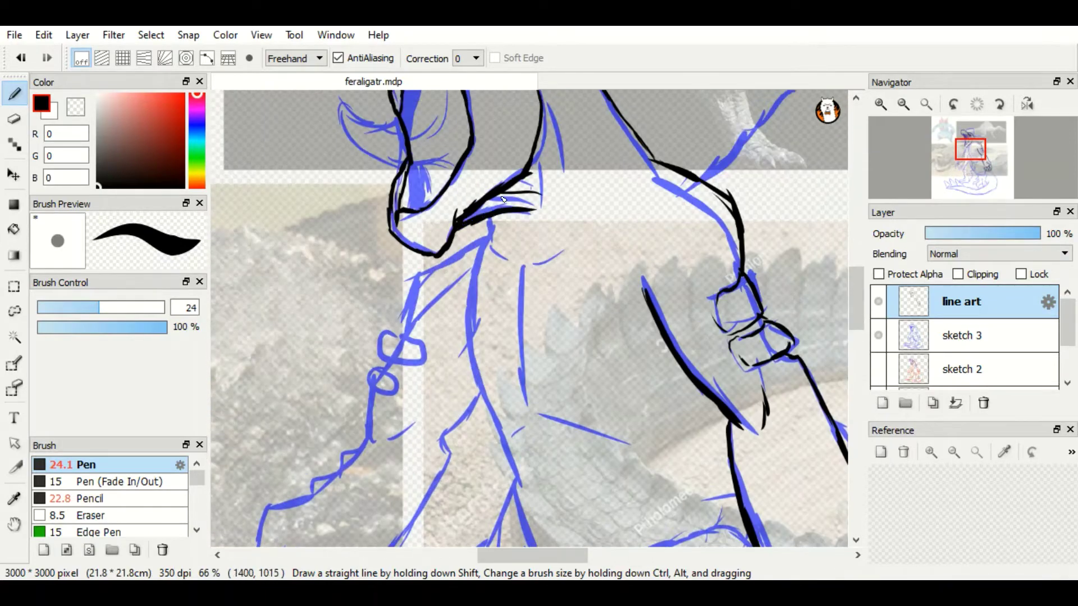
drag(533, 173, 542, 189)
drag(544, 105, 560, 186)
drag(623, 252, 646, 305)
mouse_move(536, 264)
mouse_down()
mouse_move(604, 251)
mouse_move(526, 418)
mouse_up()
scroll(492, 302, down, 3)
mouse_move(465, 194)
mouse_down()
mouse_move(508, 333)
mouse_move(541, 371)
mouse_move(511, 389)
mouse_move(452, 465)
mouse_up()
- Ink the hip and waist lines and the upper curve of the right thigh in black
scroll(452, 466, down, 5)
drag(499, 212, 552, 275)
drag(548, 281, 564, 371)
drag(496, 213, 603, 429)
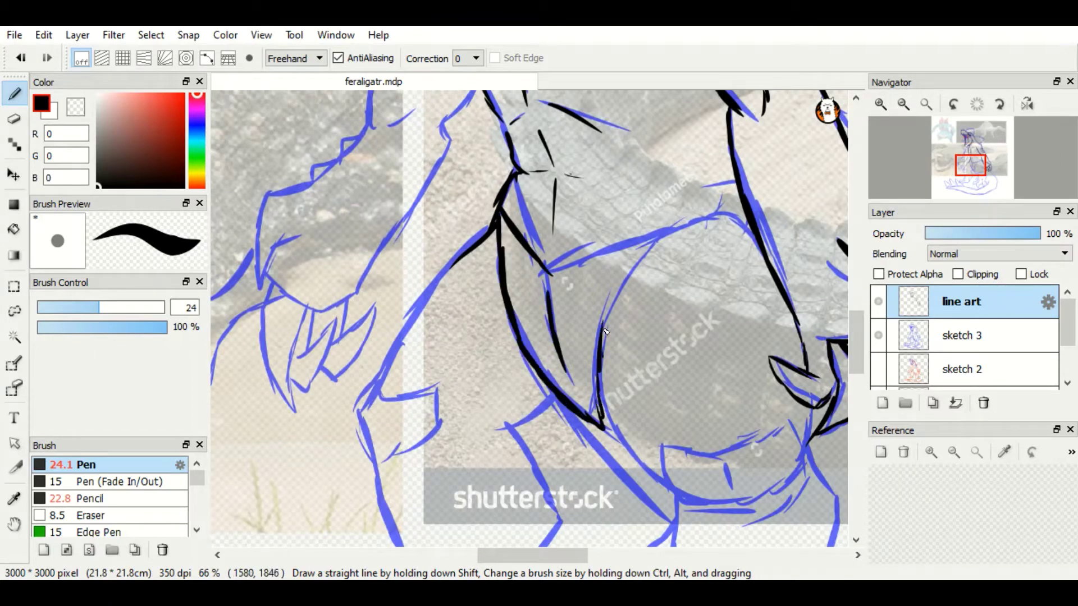
drag(553, 274, 673, 232)
drag(676, 230, 625, 289)
- Ink the front and back edges of the left leg from the thigh to the ankle in black
scroll(625, 289, down, 2)
scroll(625, 289, left, 2)
mouse_move(570, 210)
mouse_down()
mouse_move(490, 301)
mouse_move(449, 468)
mouse_up()
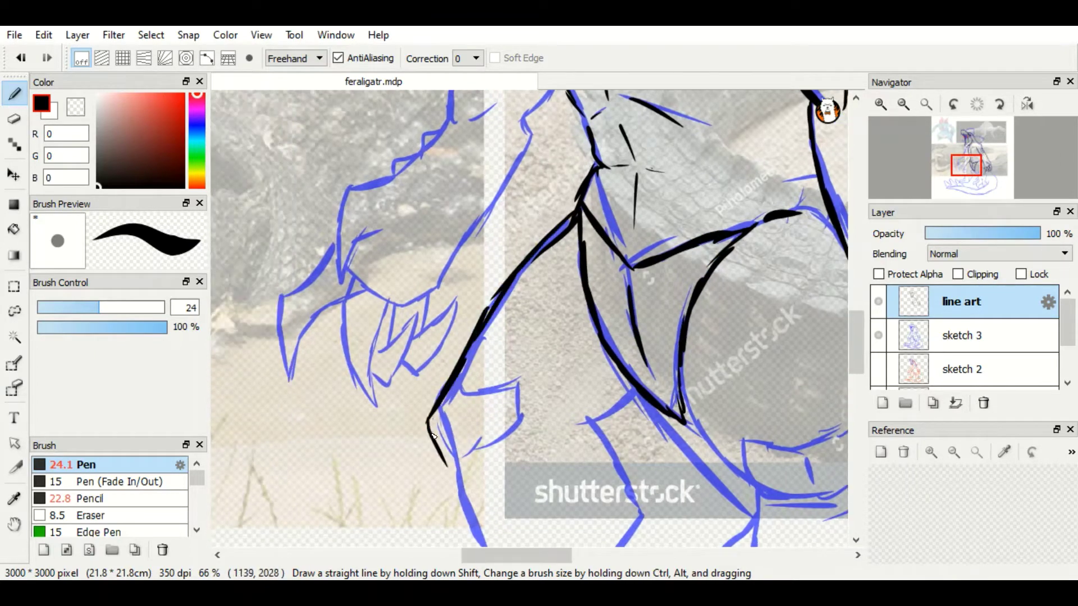
scroll(449, 468, down, 1)
scroll(449, 468, left, 1)
drag(567, 556, 586, 557)
mouse_move(584, 310)
mouse_down()
mouse_move(474, 333)
mouse_move(547, 426)
mouse_up()
drag(856, 344, 857, 362)
drag(564, 298, 501, 413)
- Ink the left foot's toes, claws and sole in black
mouse_move(483, 346)
mouse_down()
mouse_move(501, 393)
mouse_move(435, 437)
mouse_move(344, 429)
mouse_move(421, 355)
mouse_up()
drag(403, 307, 365, 375)
drag(347, 422, 278, 460)
mouse_move(278, 459)
mouse_down()
mouse_move(298, 388)
mouse_move(372, 370)
mouse_up()
- Ink the lower edge of the belly and the knee and outer edge of the right leg in black
scroll(514, 354, up, 1)
mouse_move(607, 197)
mouse_down()
mouse_move(624, 272)
mouse_move(760, 327)
mouse_up()
drag(597, 550, 629, 553)
scroll(629, 307, up, 2)
drag(639, 302, 599, 393)
drag(632, 324, 651, 433)
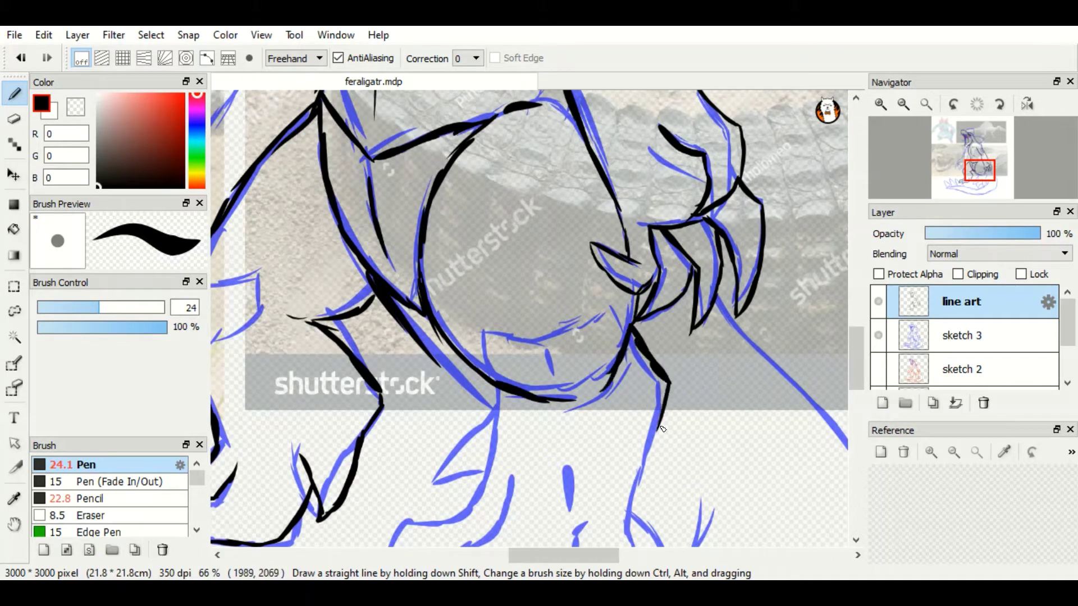
- Ink the right leg's inner edge down to the ankle and the outermost toe with its claw
scroll(628, 337, down, 3)
drag(507, 285, 481, 373)
scroll(562, 365, down, 1)
drag(626, 398, 610, 498)
drag(561, 391, 611, 484)
drag(645, 312, 626, 373)
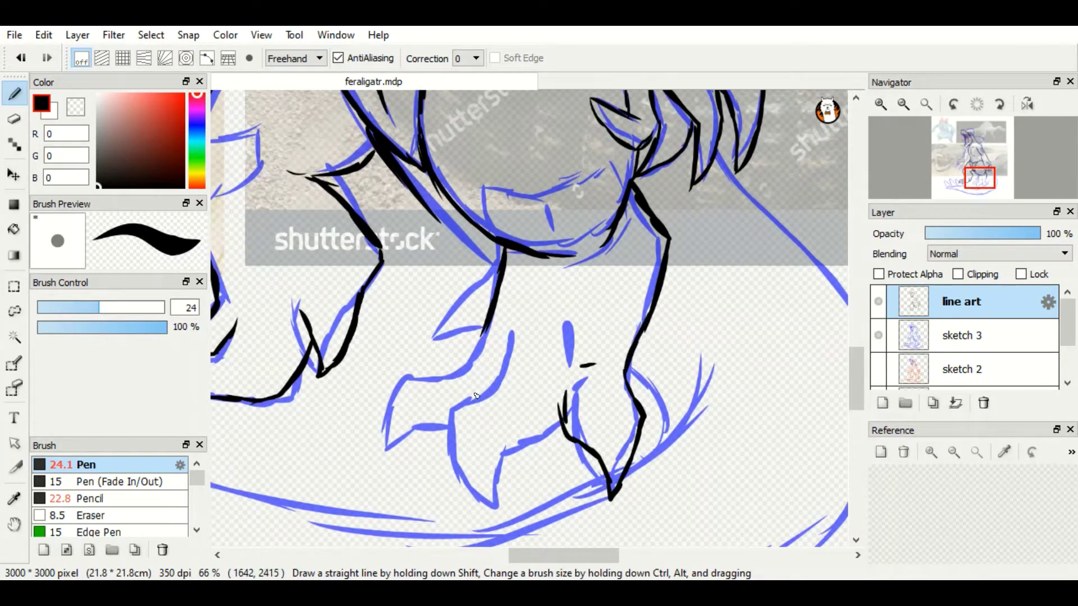
- Ink the remaining toes, claws and knuckle marks of the right foot, redoing the stroke of the innermost claw
drag(508, 337, 449, 412)
drag(455, 407, 489, 512)
drag(558, 419, 493, 489)
drag(516, 380, 533, 394)
drag(486, 333, 393, 385)
drag(428, 381, 368, 441)
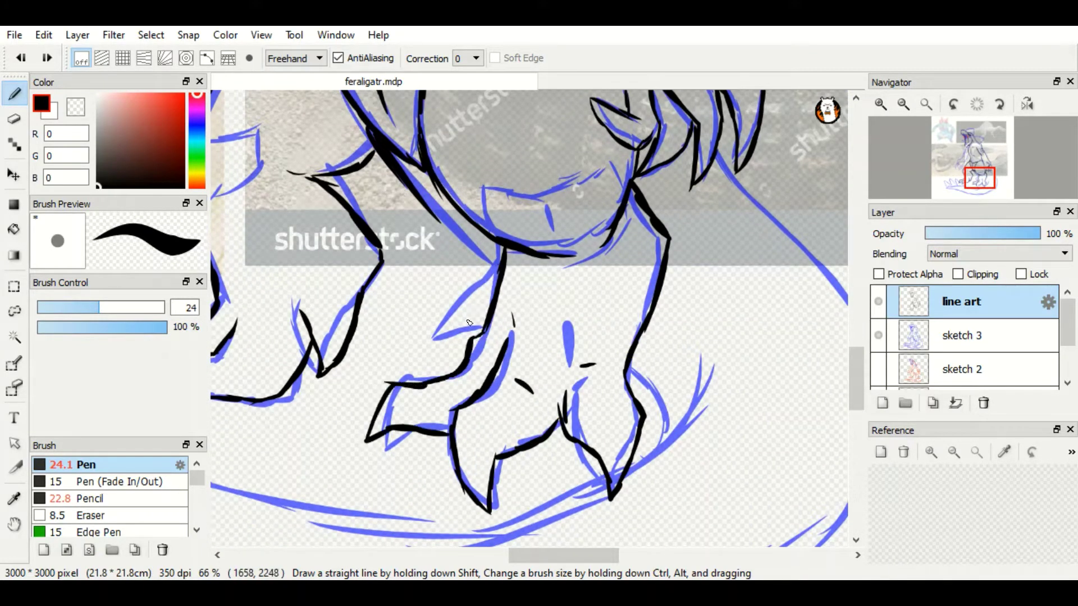
mouse_move(488, 306)
mouse_down()
mouse_move(412, 365)
mouse_move(527, 358)
mouse_up()
key(ctrl+z)
drag(600, 292, 535, 363)
- Ink the left upper arm, its bumps and the edges of the forearm in black
scroll(556, 363, up, 10)
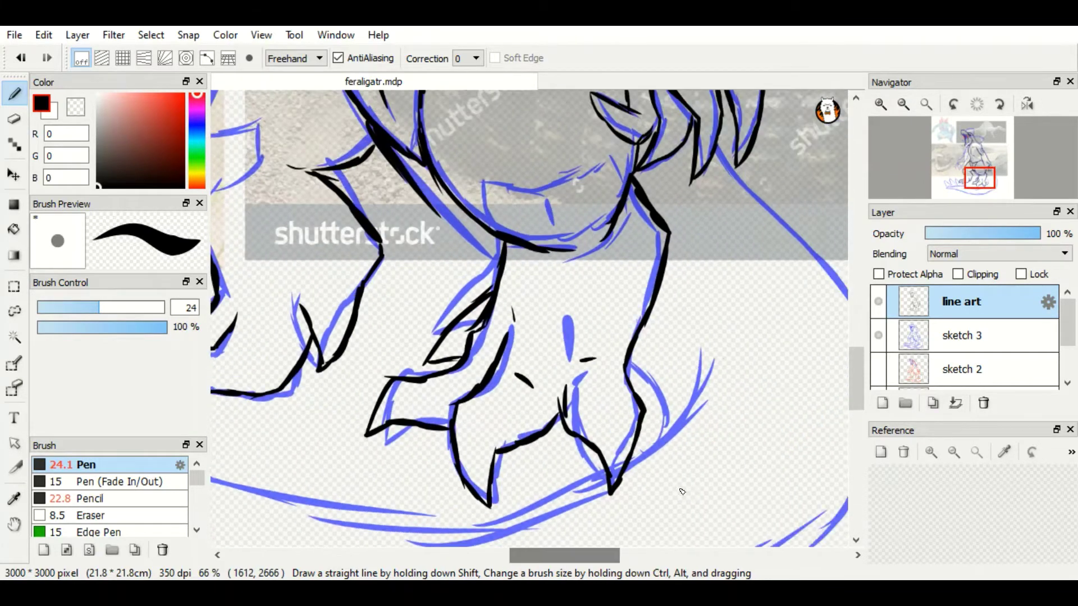
scroll(556, 363, left, 3)
mouse_move(633, 186)
mouse_down()
mouse_move(570, 299)
mouse_move(532, 324)
mouse_up()
scroll(568, 314, right, 3)
scroll(568, 315, down, 3)
drag(461, 298, 476, 362)
mouse_move(485, 355)
mouse_down()
mouse_move(504, 339)
mouse_move(471, 466)
mouse_up()
drag(472, 336, 388, 403)
- Ink the left wrist and the hand with its thumb, fingers and claws in black
scroll(388, 403, down, 3)
drag(404, 255, 346, 272)
drag(345, 275, 358, 370)
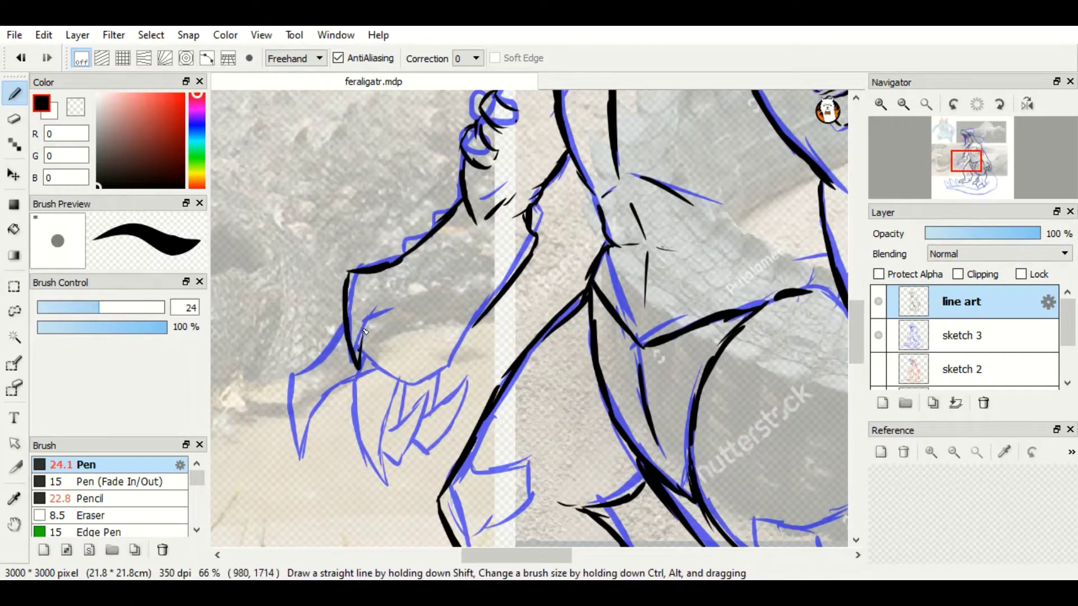
drag(391, 310, 357, 351)
mouse_move(343, 323)
mouse_down()
mouse_move(286, 419)
mouse_move(344, 370)
mouse_up()
mouse_move(292, 421)
mouse_down()
mouse_move(348, 369)
mouse_move(413, 381)
mouse_up()
drag(344, 373, 365, 463)
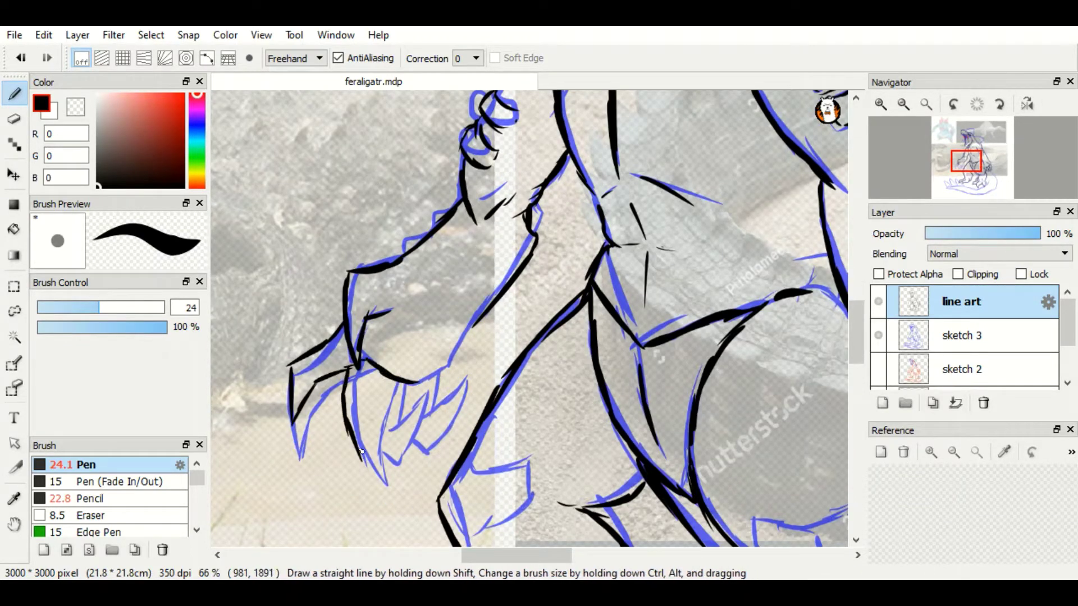
drag(393, 383, 368, 449)
mouse_move(400, 386)
mouse_down()
mouse_move(408, 447)
mouse_move(436, 400)
mouse_up()
drag(406, 442, 427, 395)
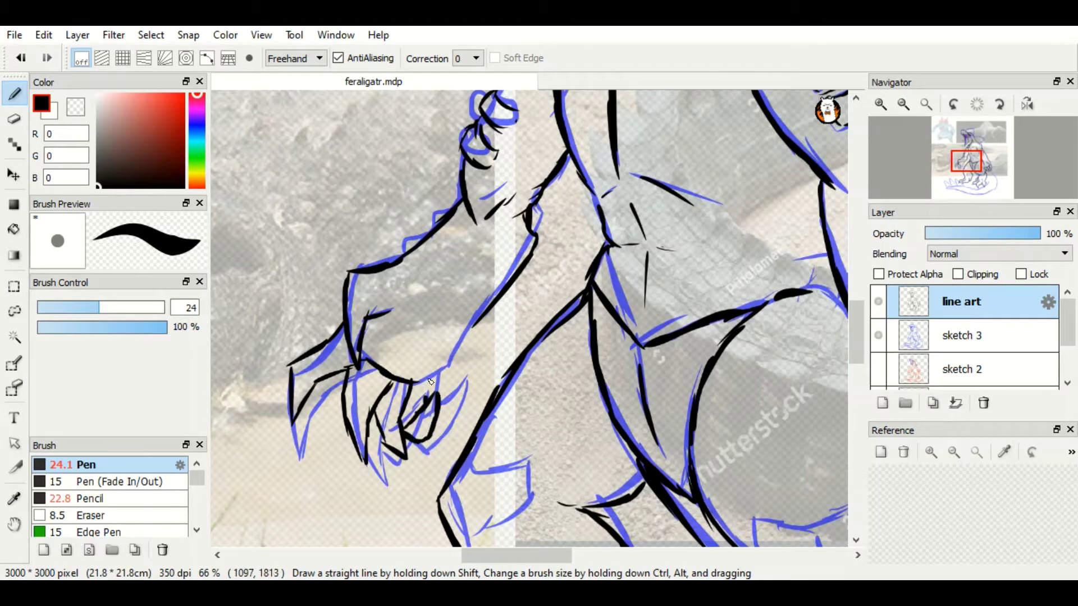
- Ink the bumps along the right forearm, the head crest and the fin behind the neck in black
scroll(561, 540, down, 3)
scroll(561, 540, right, 4)
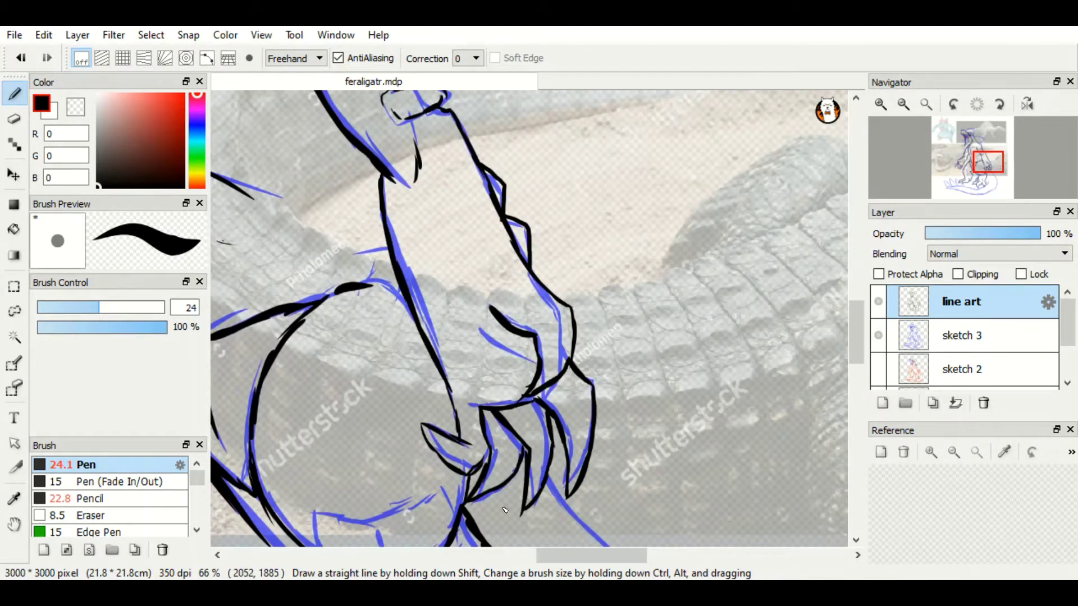
scroll(522, 327, up, 4)
scroll(390, 206, up, 5)
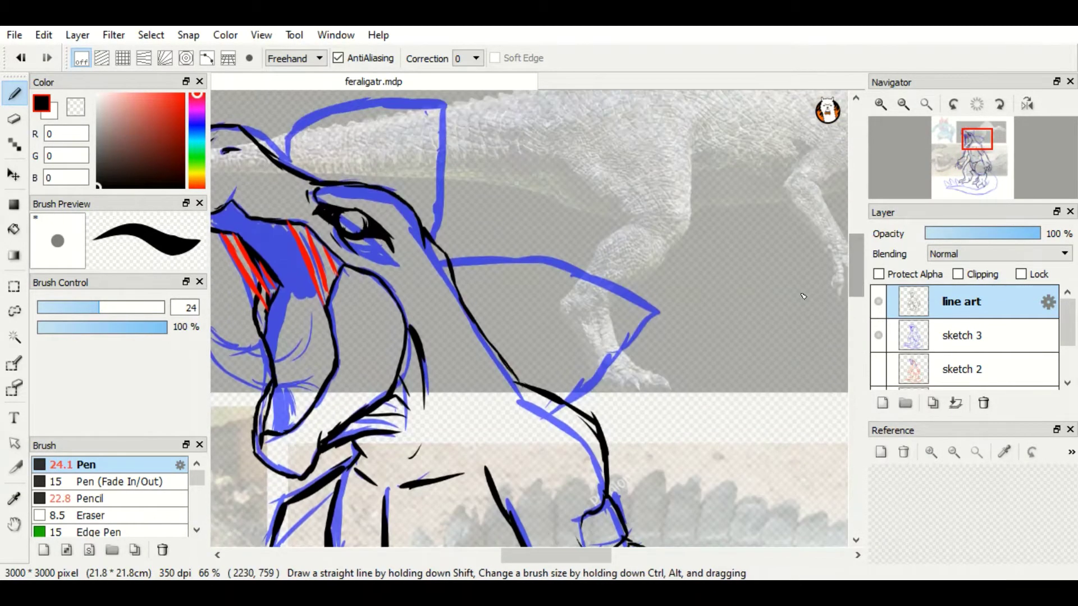
scroll(390, 206, left, 2)
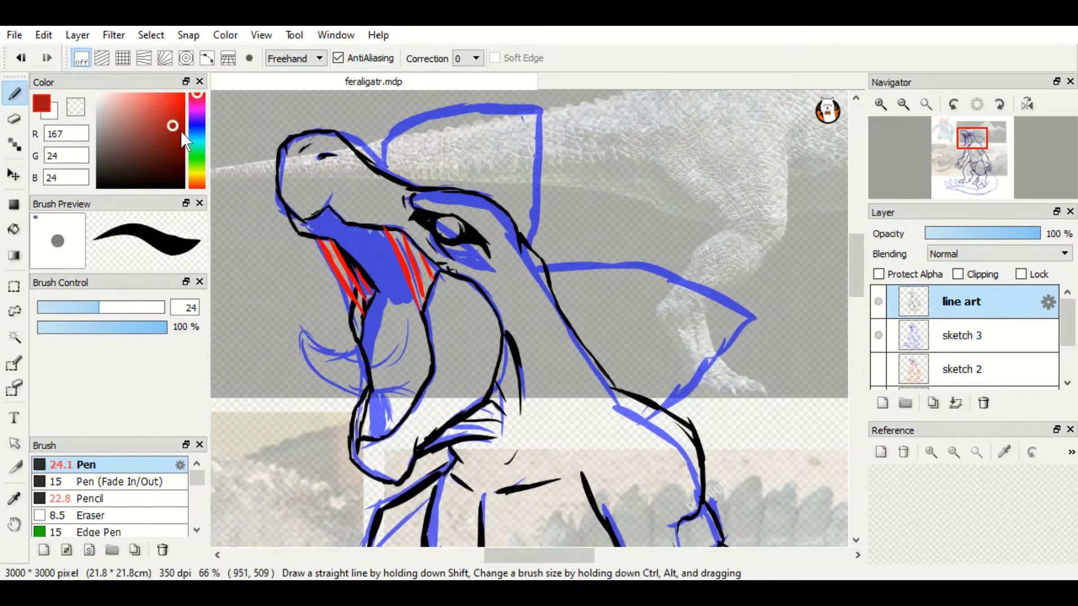
scroll(427, 249, up, 4)
mouse_move(387, 250)
mouse_down()
mouse_move(547, 246)
mouse_move(702, 393)
mouse_move(665, 514)
mouse_up()
- Ink the row of pointed spikes near the tail tip in black
scroll(665, 514, down, 10)
scroll(393, 337, left, 5)
drag(572, 235, 353, 359)
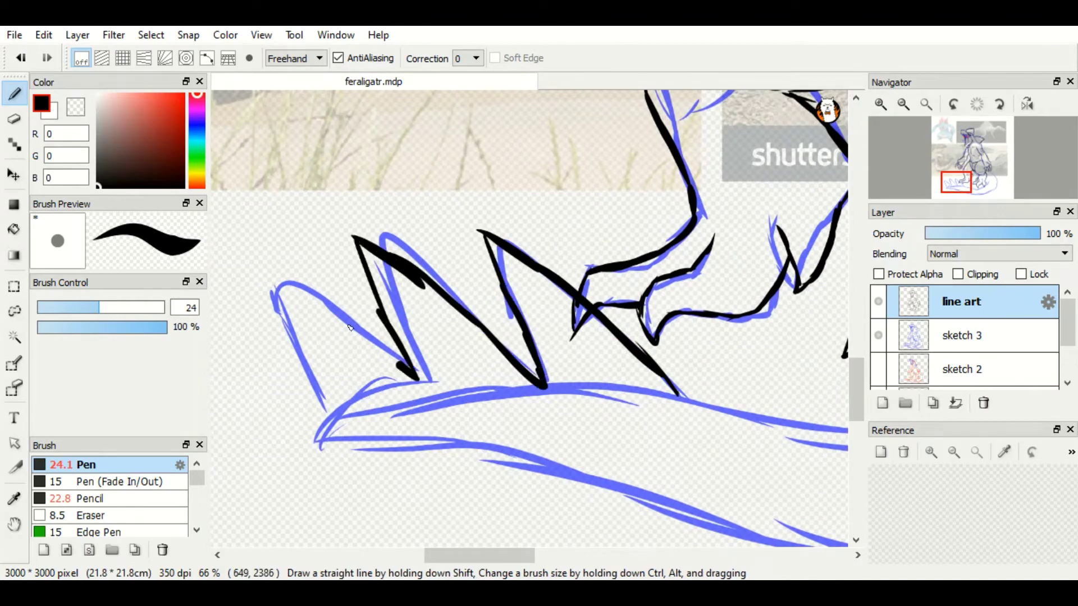
drag(359, 281, 556, 477)
- Ink the tail's upper edge in a long curve running beneath both feet and up behind the right foot
scroll(300, 394, right, 5)
mouse_move(521, 393)
mouse_down()
mouse_move(336, 404)
mouse_move(741, 381)
mouse_move(752, 297)
mouse_up()
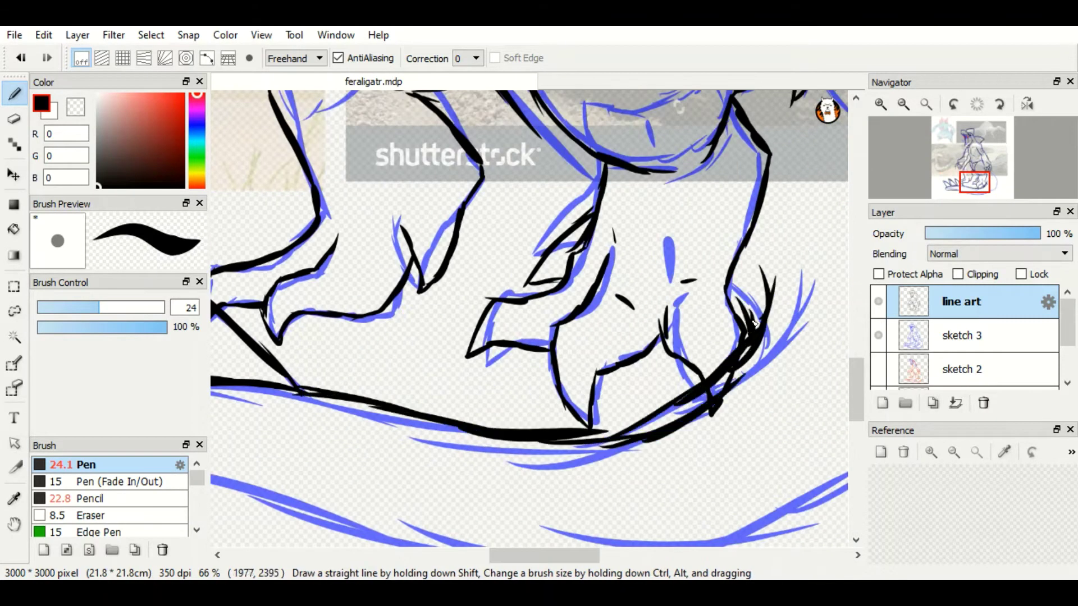
scroll(752, 297, up, 3)
- Ink the tail's lower edge and its outer curve sweeping up toward the back in black
scroll(497, 331, down, 5)
scroll(497, 331, left, 3)
drag(497, 331, 701, 392)
scroll(702, 393, right, 5)
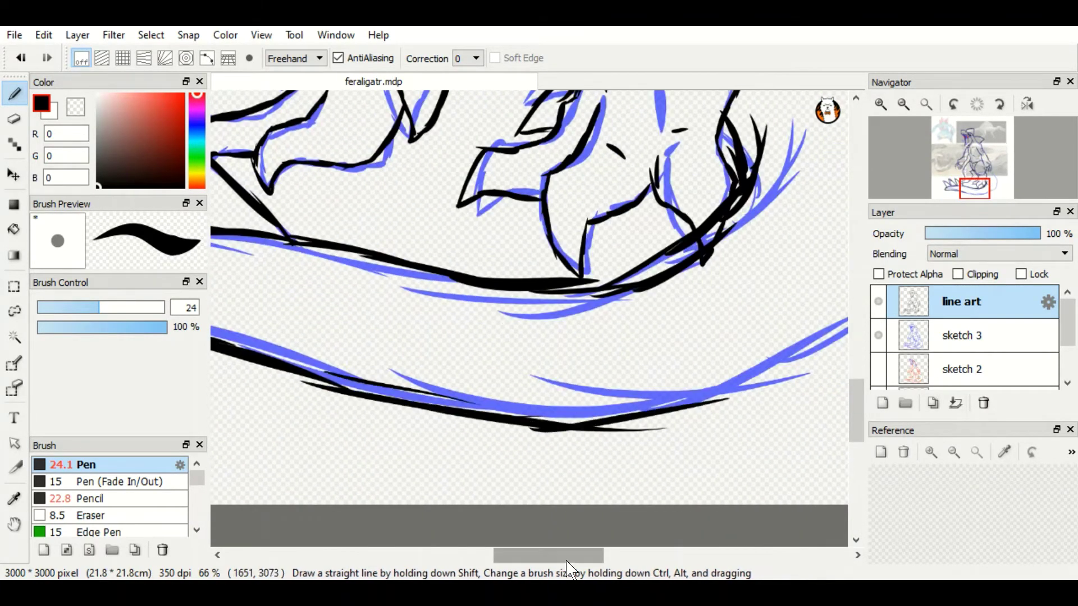
scroll(505, 393, up, 5)
scroll(477, 396, down, 5)
drag(328, 481, 654, 238)
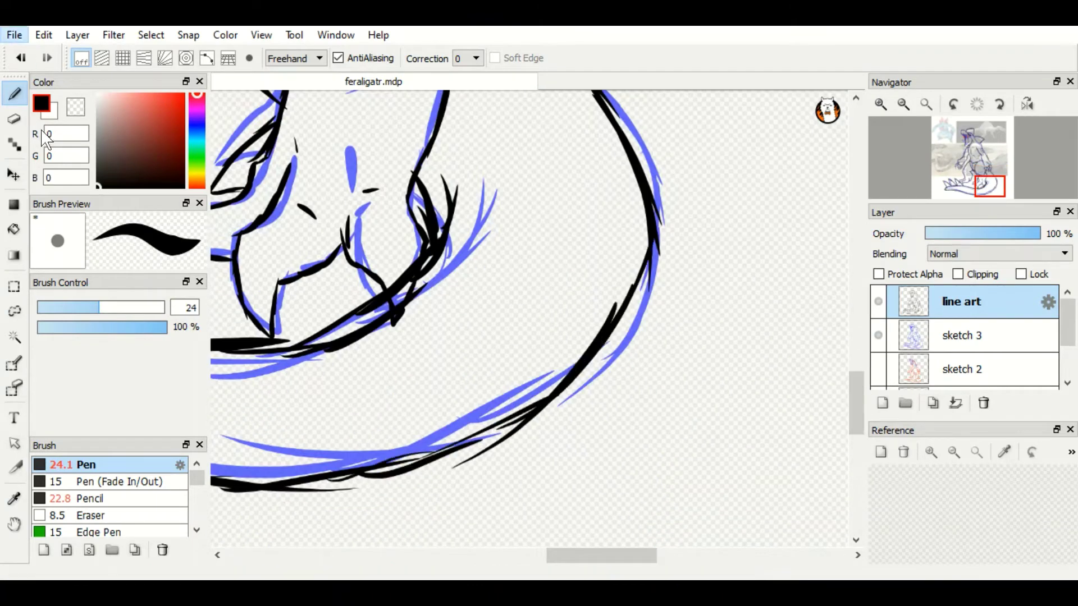
- Hide the ref and sketch 3 layers so only the line art shows
key(ctrl+minus)
key(ctrl+minus)
key(ctrl+minus)
key(ctrl+minus)
key(ctrl+minus)
scroll(897, 337, down, 2)
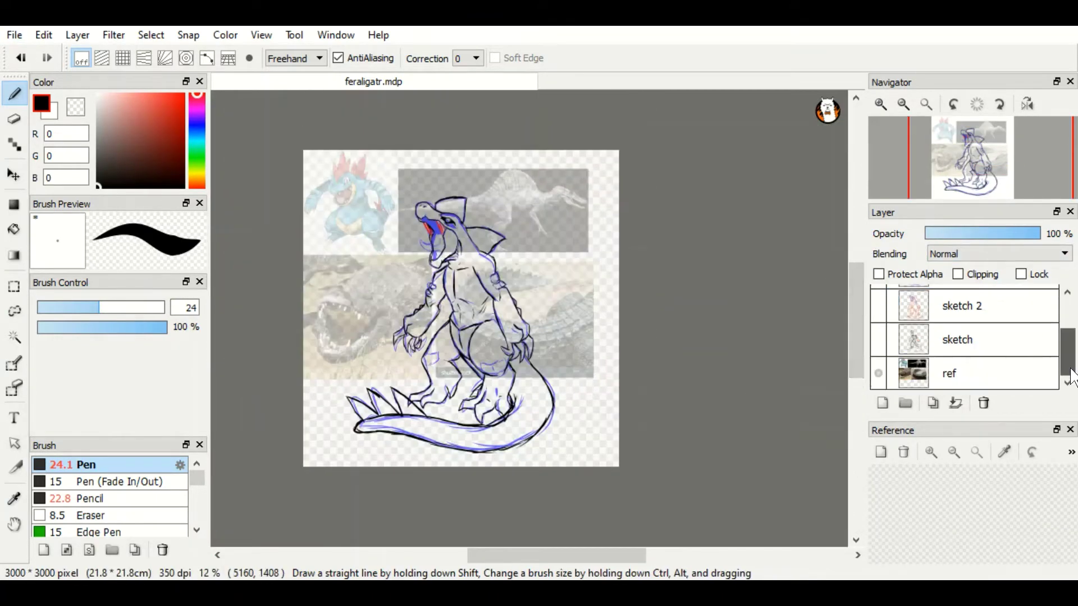
scroll(892, 348, up, 2)
click(883, 336)
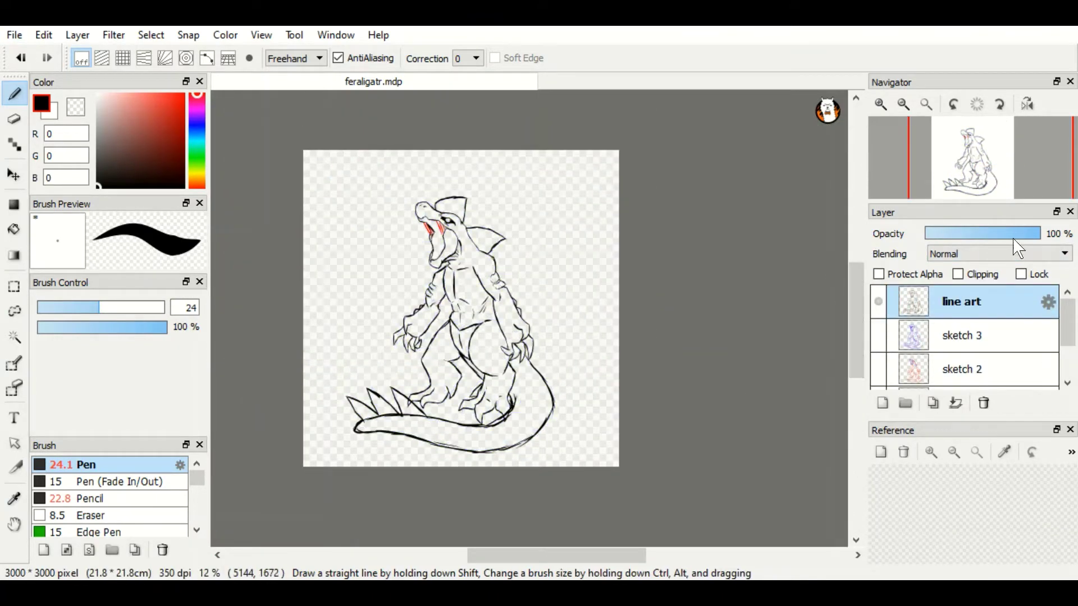
- Lower the line art layer's opacity to 39%, add a layer named line 2 above it and make it active
drag(1019, 235, 970, 234)
click(882, 403)
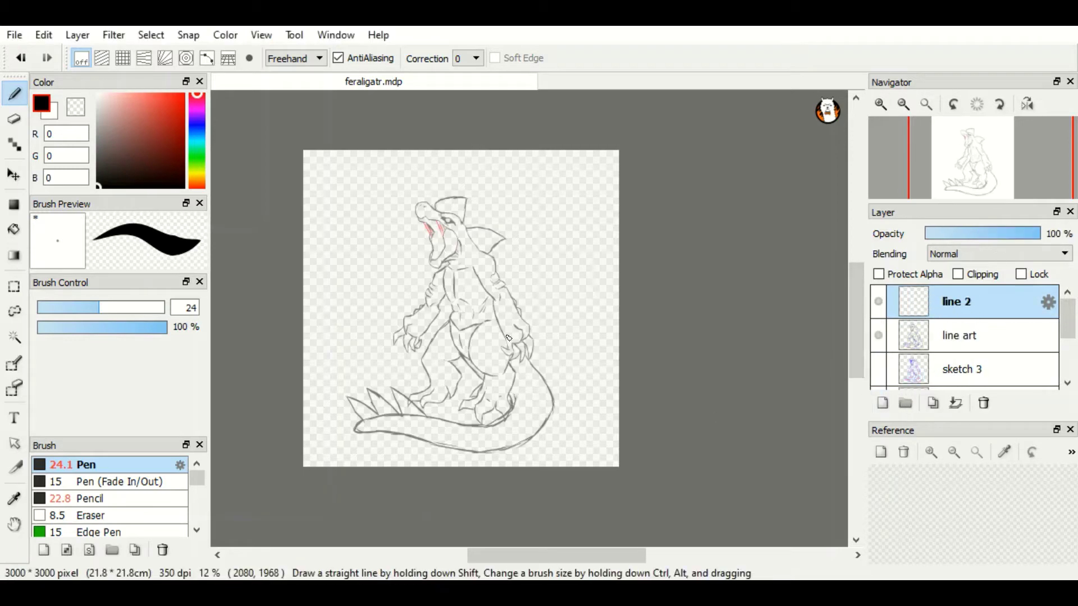
click(977, 323)
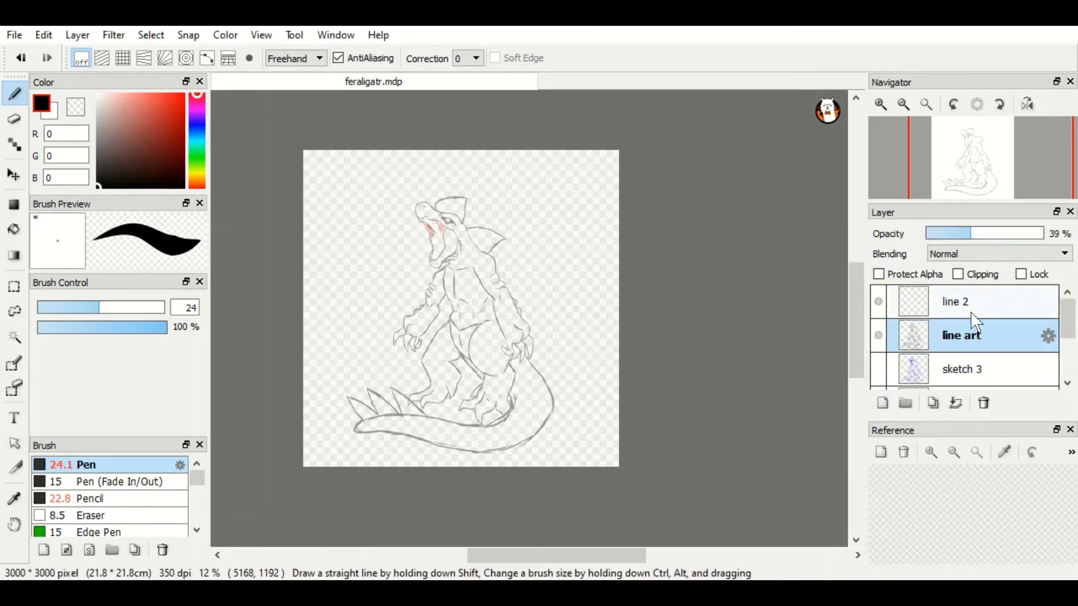
click(974, 314)
key(ctrl+plus)
key(ctrl+plus)
key(ctrl+plus)
key(ctrl+plus)
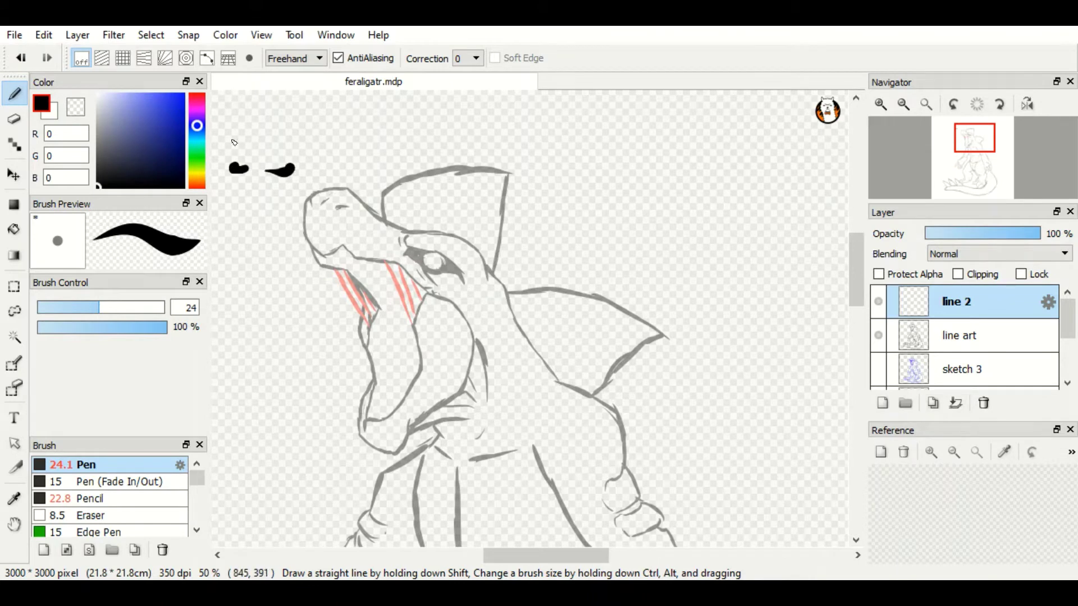
mouse_move(241, 143)
mouse_down()
mouse_move(225, 112)
mouse_move(309, 161)
mouse_up()
key(Delete)
click(145, 133)
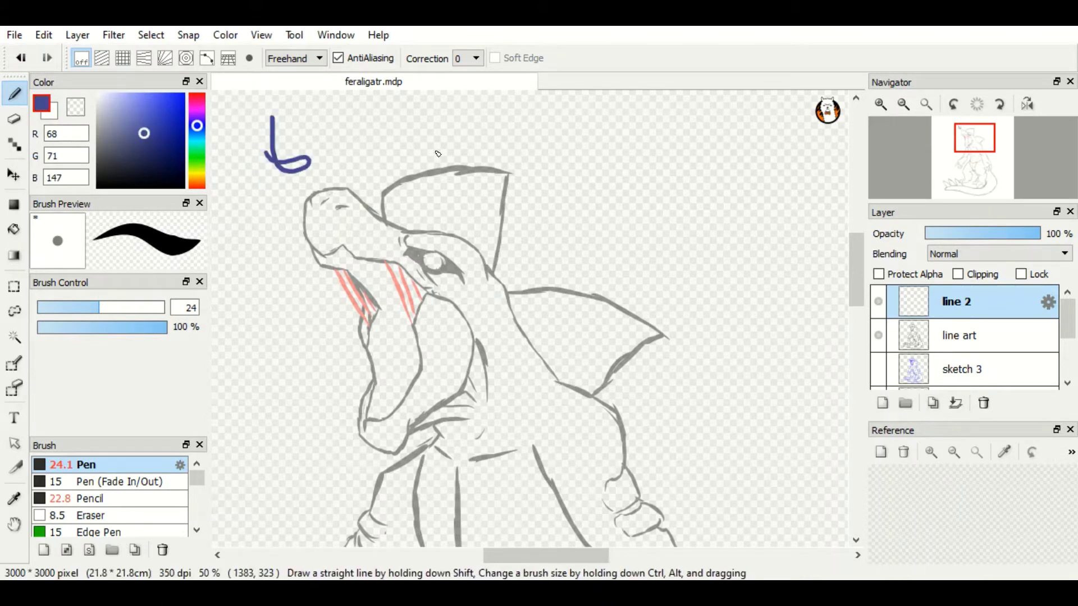
key(ctrl+z)
drag(393, 126, 387, 134)
key(ctrl+z)
click(123, 115)
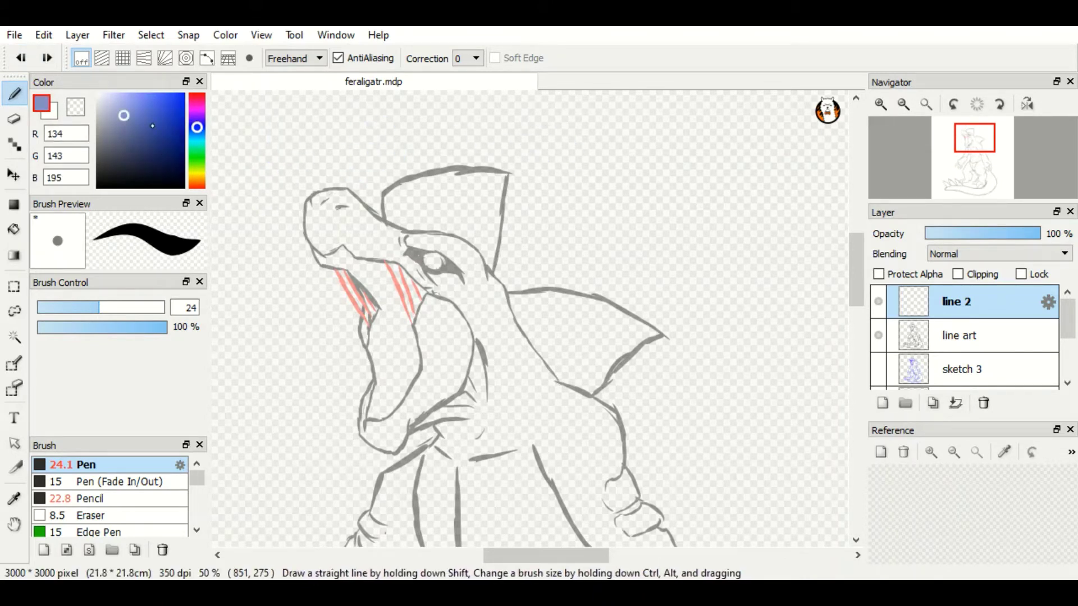
drag(494, 161, 660, 205)
key(ctrl+z)
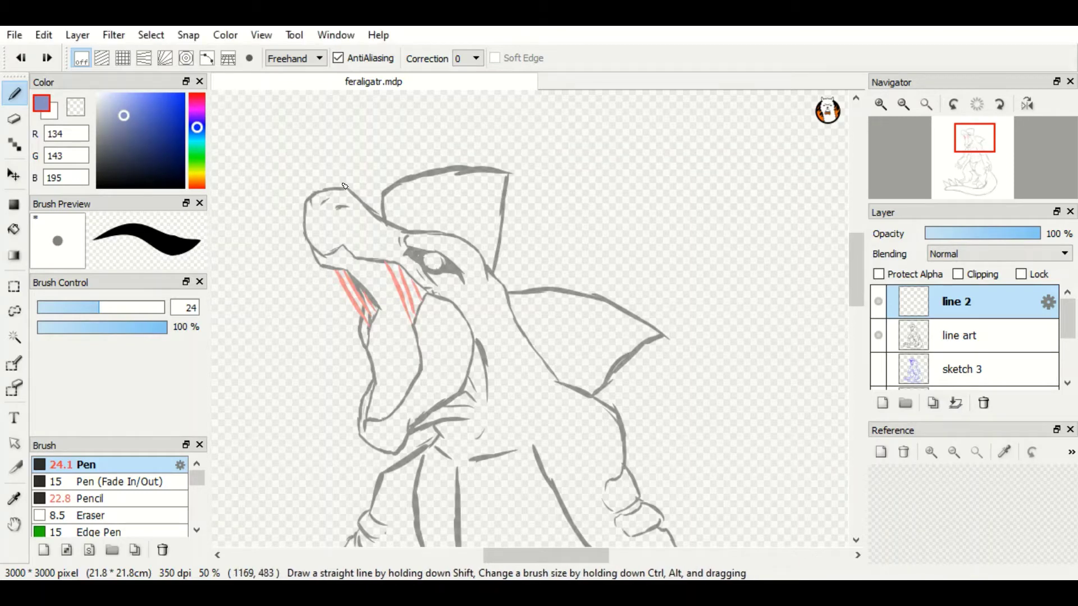
- Choose dark navy (0, 16, 104) and a pen size of 10.5, and ink the snout and upper lip on line 2
click(176, 115)
click(183, 149)
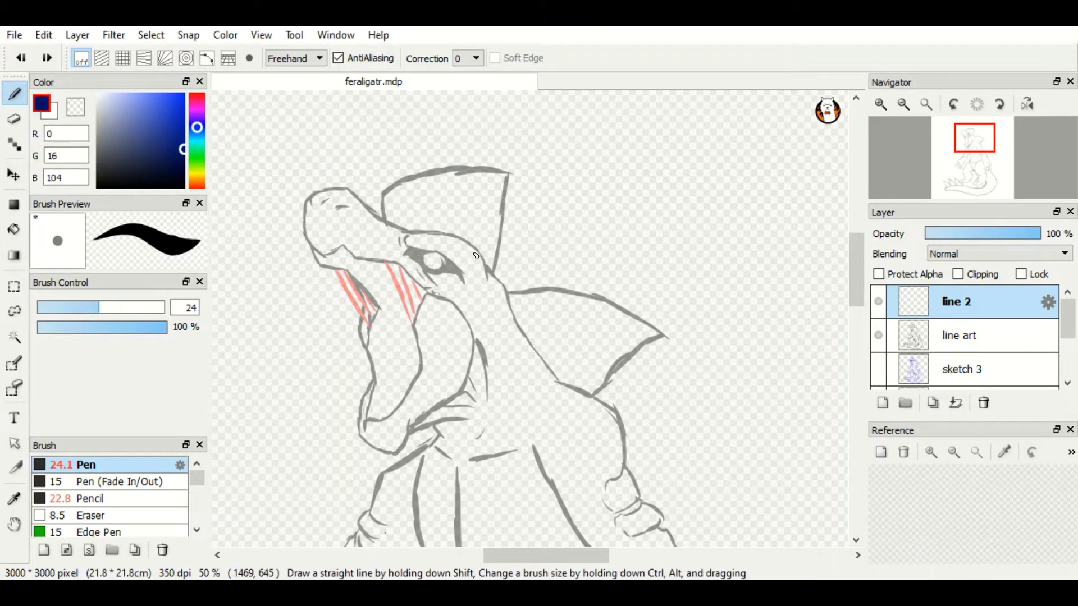
scroll(396, 303, up, 2)
drag(415, 303, 396, 303)
key(h)
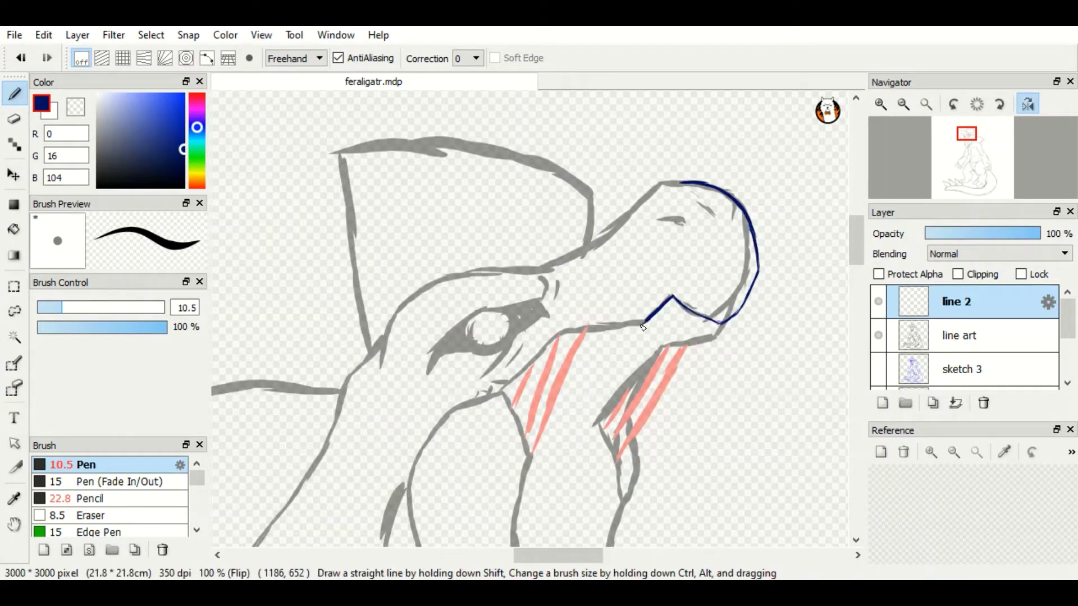
key(h)
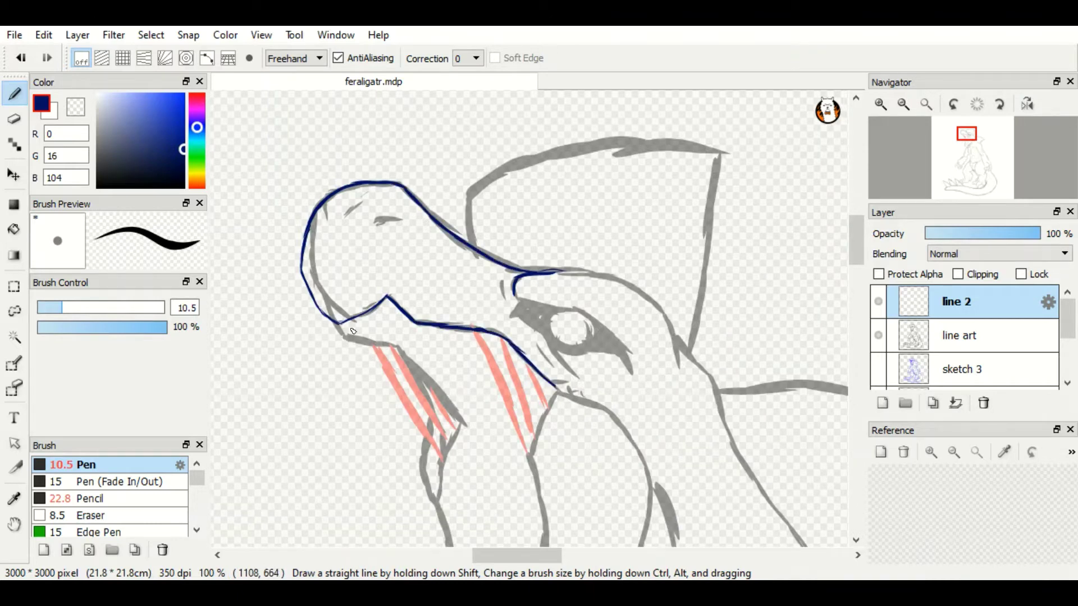
- Ink the open mouth's front edge, the nostril marks and the eye in navy on line 2
drag(436, 386, 462, 429)
scroll(349, 223, up, 1)
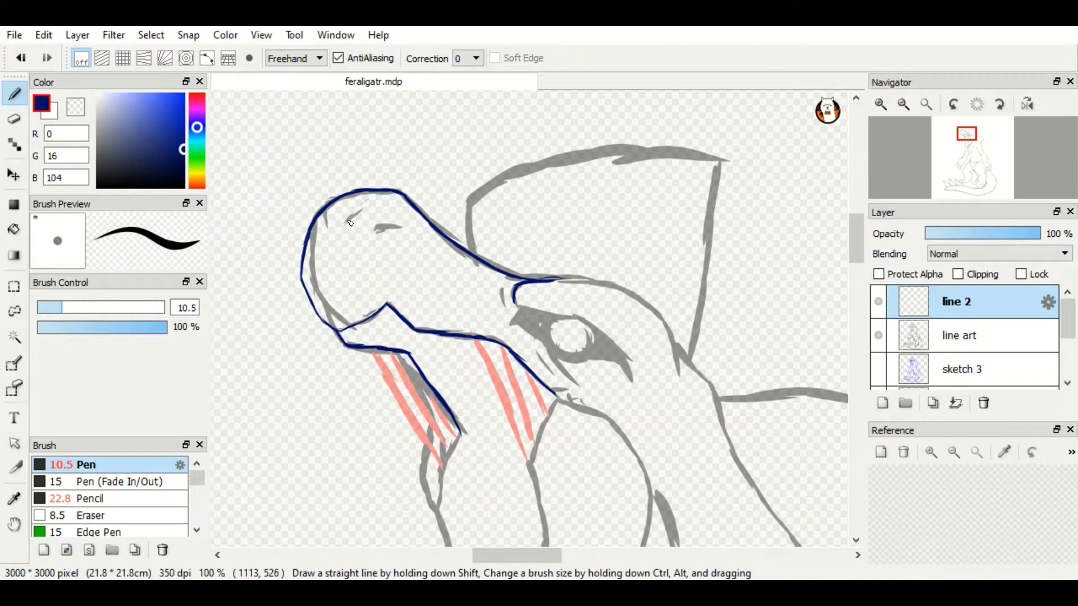
drag(371, 231, 401, 227)
scroll(505, 264, down, 3)
click(500, 262)
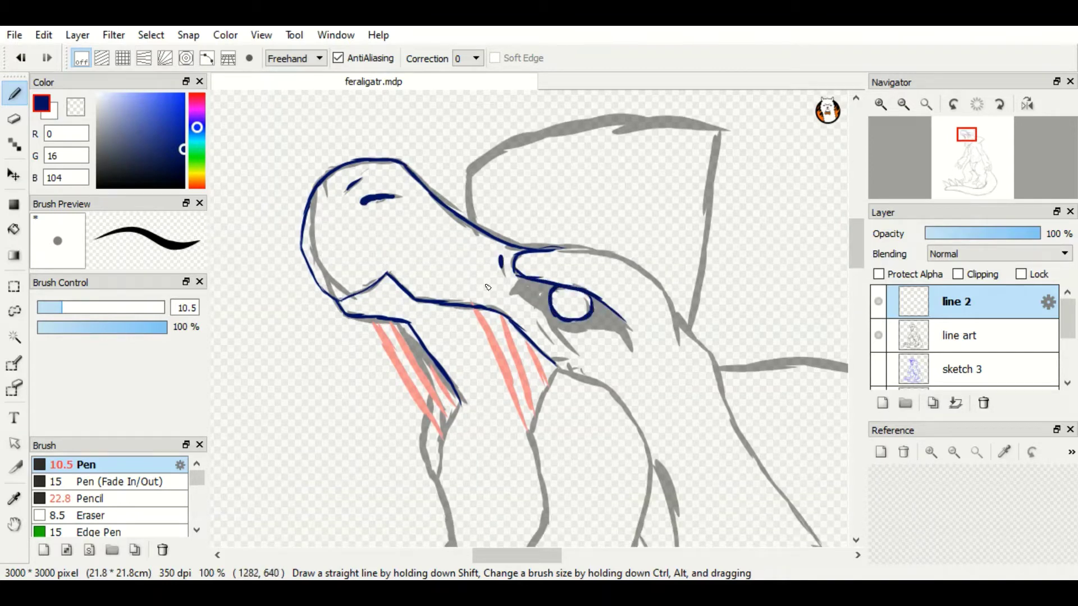
- Ink the top of the head, the back of the neck and shoulder, and the side of the chest in navy
scroll(487, 287, up, 2)
drag(558, 263, 683, 362)
mouse_move(674, 321)
mouse_down()
mouse_move(802, 522)
mouse_move(799, 393)
mouse_move(712, 269)
mouse_move(520, 254)
mouse_move(639, 357)
mouse_move(639, 421)
mouse_up()
scroll(639, 421, down, 3)
drag(456, 296, 581, 504)
scroll(638, 307, down, 1)
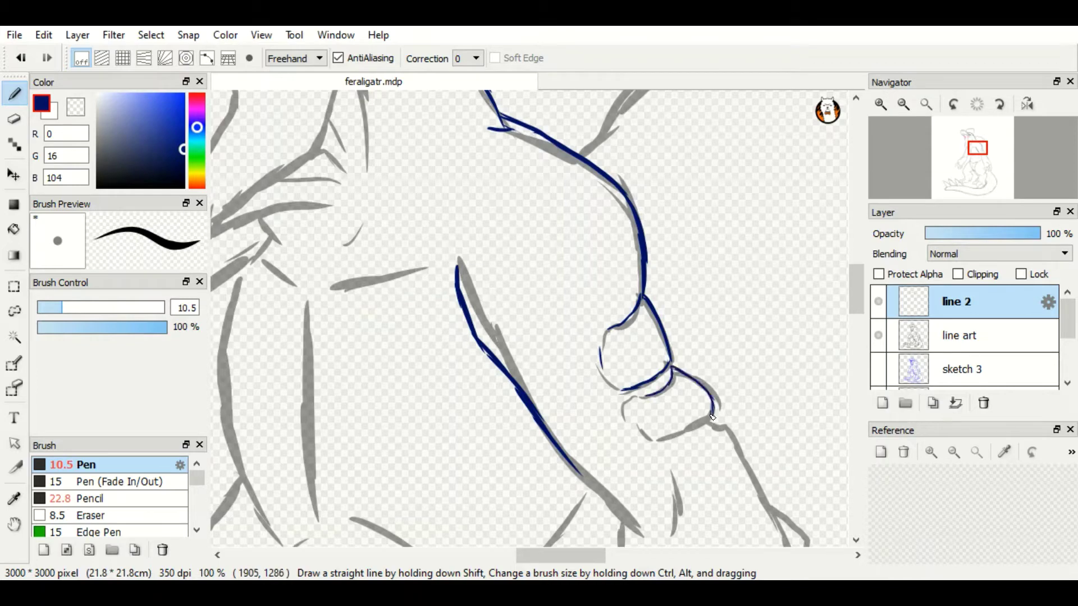
- Finish the upper arm's muscle bulges beneath the back spike and ink the long body-side contour down toward the hand
drag(633, 402, 635, 419)
scroll(640, 427, down, 5)
drag(559, 312, 658, 382)
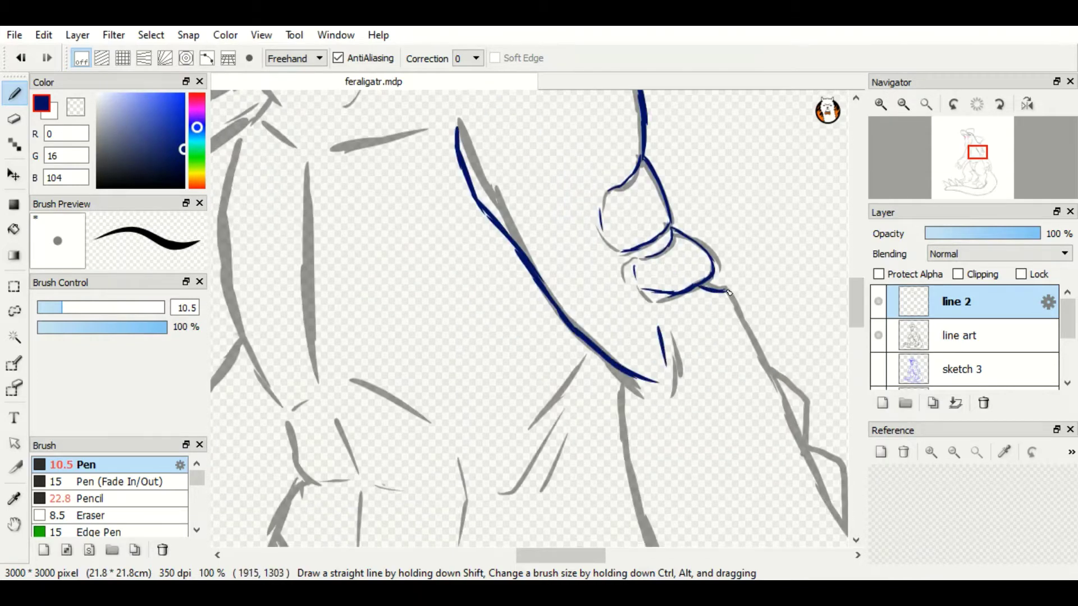
drag(729, 292, 752, 345)
scroll(752, 346, down, 1)
scroll(623, 191, down, 3)
drag(620, 191, 679, 493)
scroll(712, 279, down, 5)
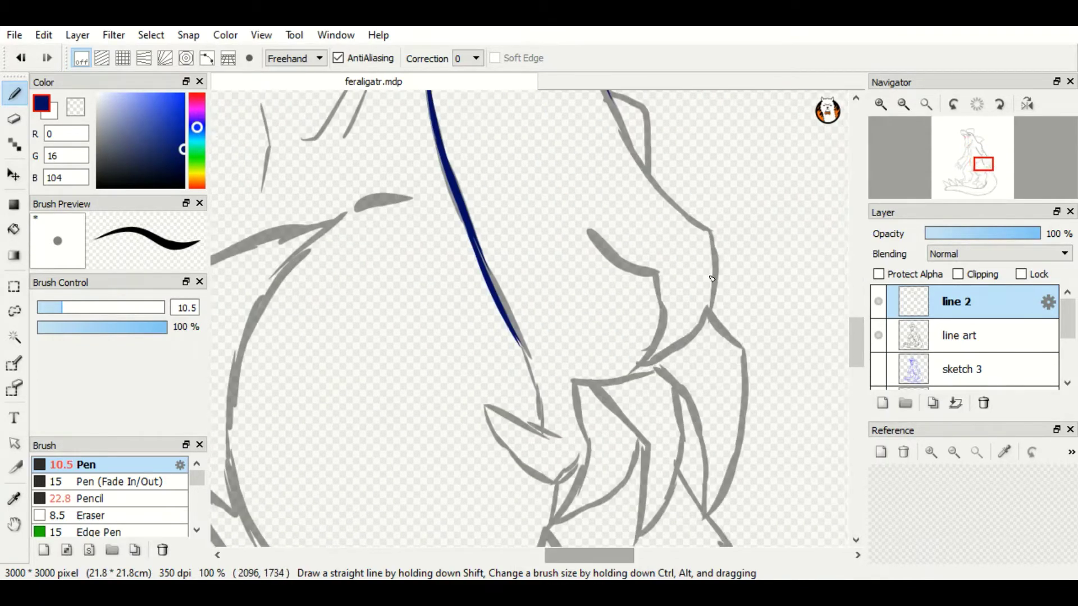
- Ink the same arm's outer forearm edge and wrist down to the first finger in navy
scroll(712, 279, up, 3)
drag(567, 93, 626, 225)
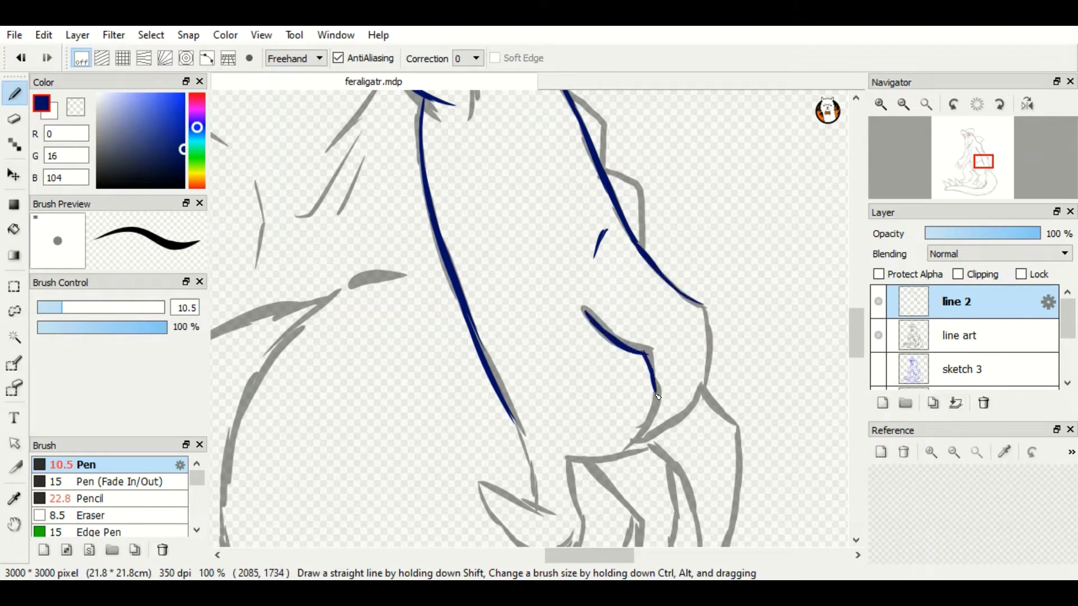
mouse_move(680, 428)
mouse_down()
mouse_move(705, 306)
mouse_move(739, 338)
mouse_up()
scroll(690, 392, down, 3)
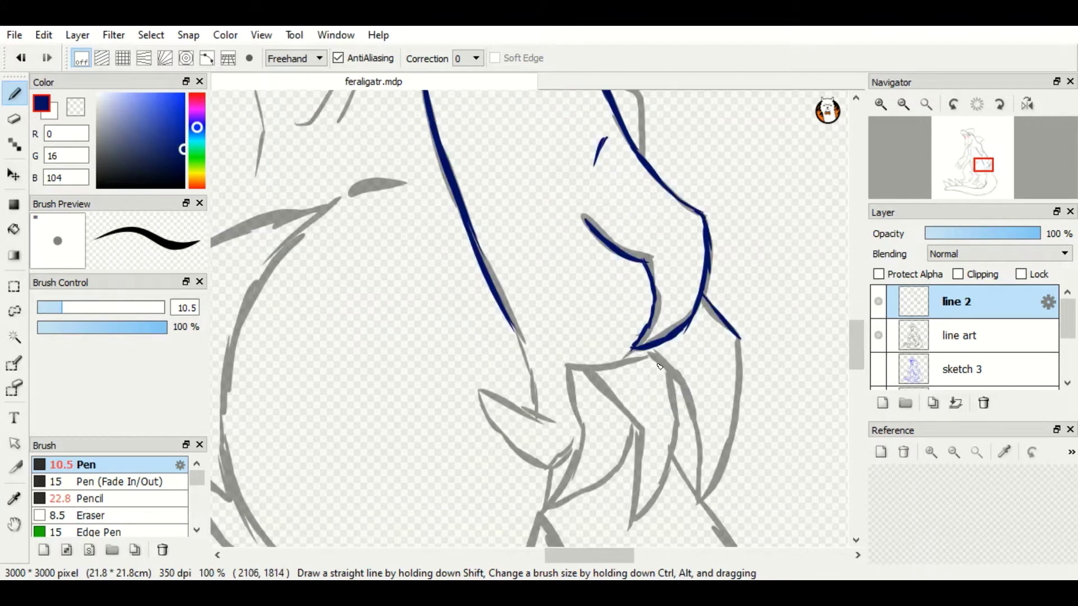
- Ink the clawed fingers of the hand resting beside the round thigh
mouse_move(684, 430)
mouse_down()
mouse_move(732, 458)
mouse_move(746, 342)
mouse_up()
scroll(674, 336, down, 4)
drag(598, 268, 604, 289)
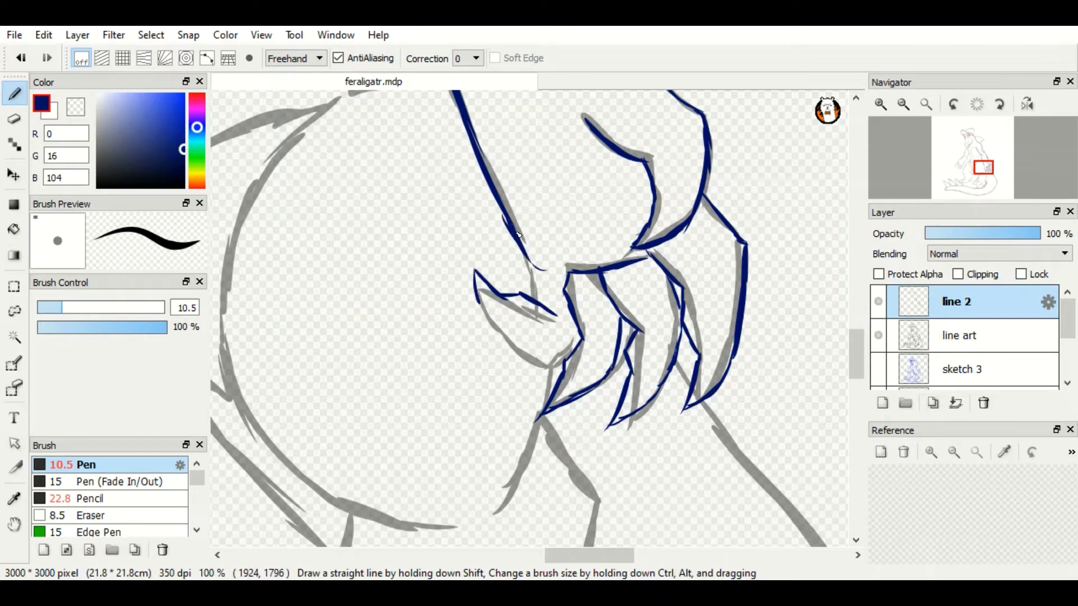
- Undo the raised thumb strokes on that hand and ink a downward-pointing clawed finger in their place
drag(528, 259, 521, 295)
drag(478, 303, 548, 365)
key(ctrl+z)
key(ctrl+z)
key(ctrl+z)
key(ctrl+z)
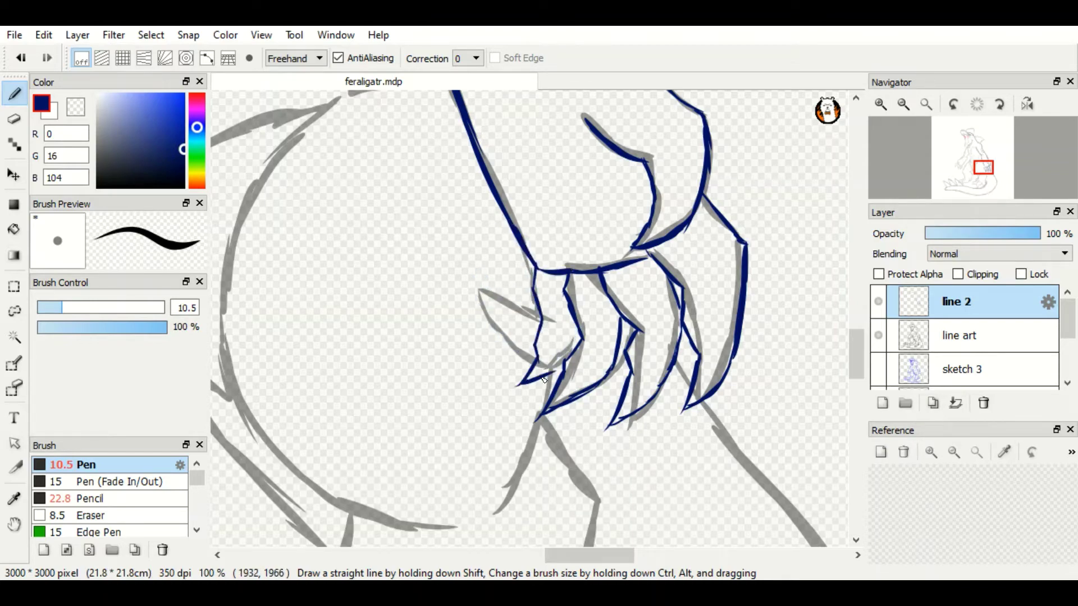
- Ink the long throat curve and the short skin folds under the lower jaw
scroll(543, 380, up, 10)
scroll(597, 219, left, 5)
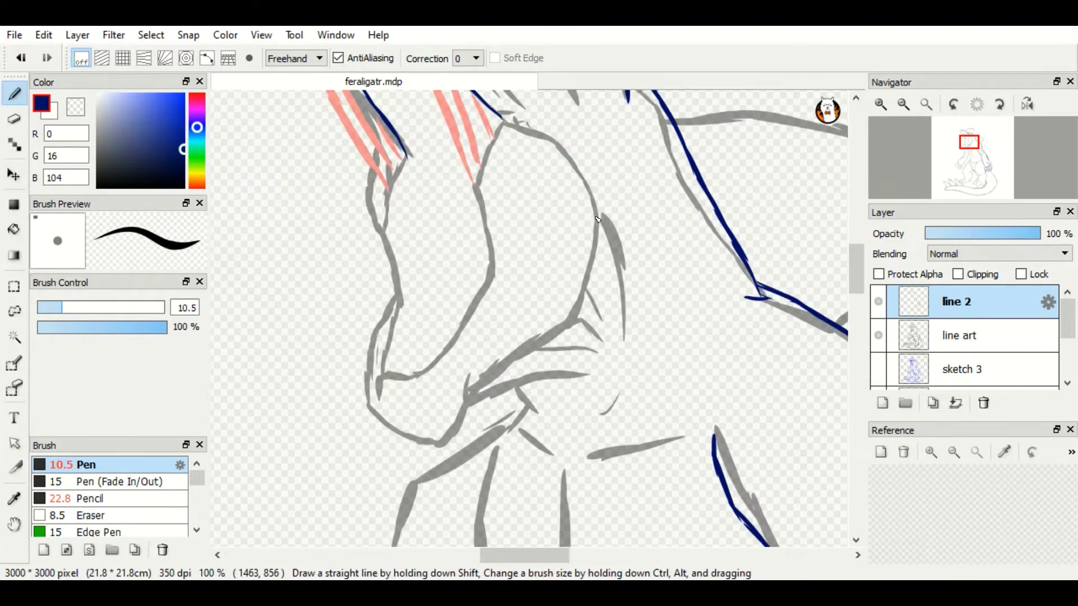
mouse_move(605, 212)
mouse_down()
mouse_move(623, 322)
mouse_move(599, 345)
mouse_up()
drag(538, 355, 601, 362)
drag(586, 375, 470, 401)
drag(624, 306, 601, 401)
drag(516, 387, 552, 426)
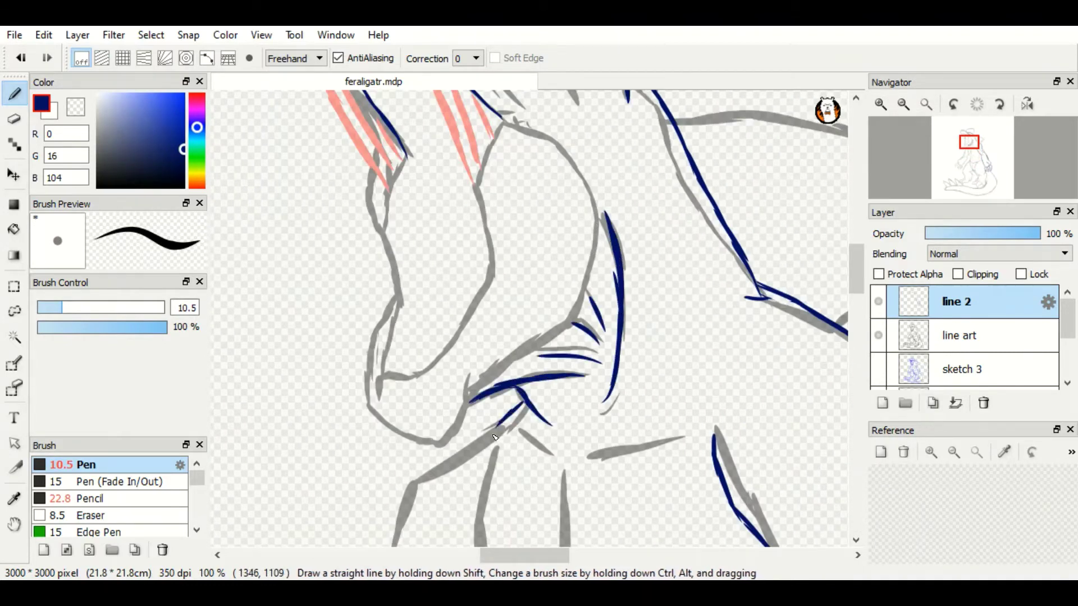
- Ink the shoulder below the open jaw, its arm muscle bulges and the start of the chest line
drag(493, 442, 473, 536)
scroll(477, 506, down, 3)
drag(497, 293, 426, 334)
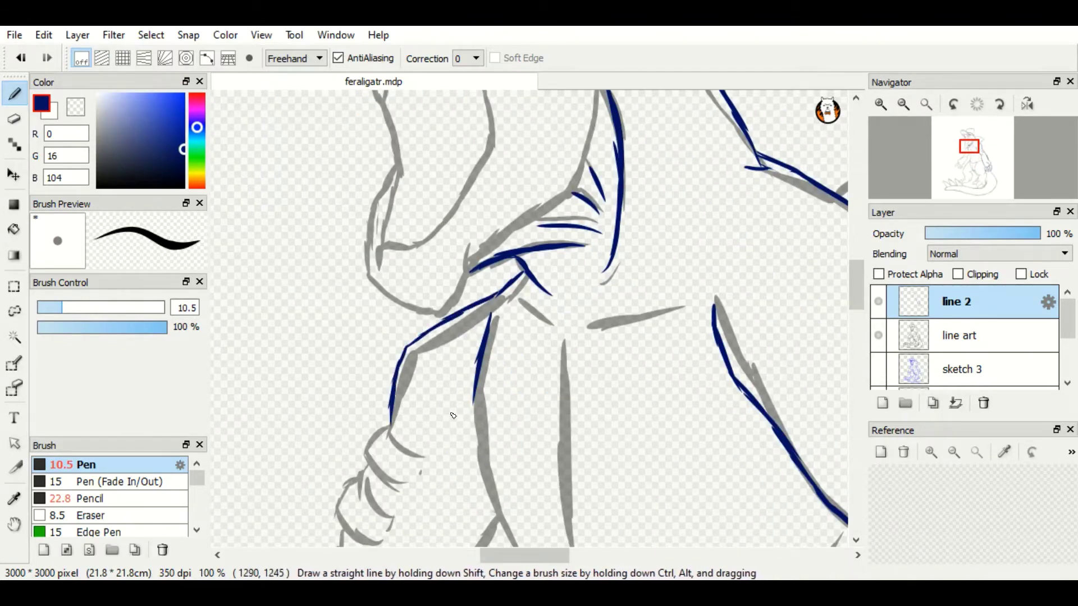
scroll(395, 271, down, 3)
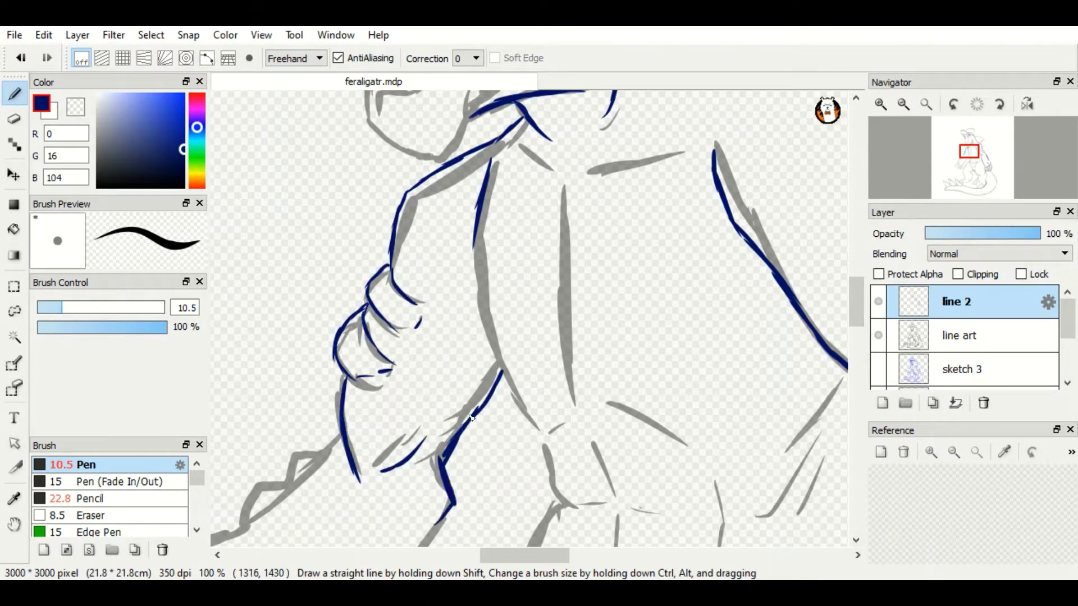
- Redraw the inner elbow line and ink the forearm edges of the arm on the snout's side down to the wrist
scroll(449, 477, down, 4)
scroll(457, 480, left, 3)
key(ctrl+z)
drag(509, 228, 441, 303)
drag(657, 210, 559, 387)
mouse_move(447, 303)
mouse_down()
mouse_move(331, 443)
mouse_move(409, 393)
mouse_up()
scroll(409, 393, down, 3)
scroll(409, 393, left, 3)
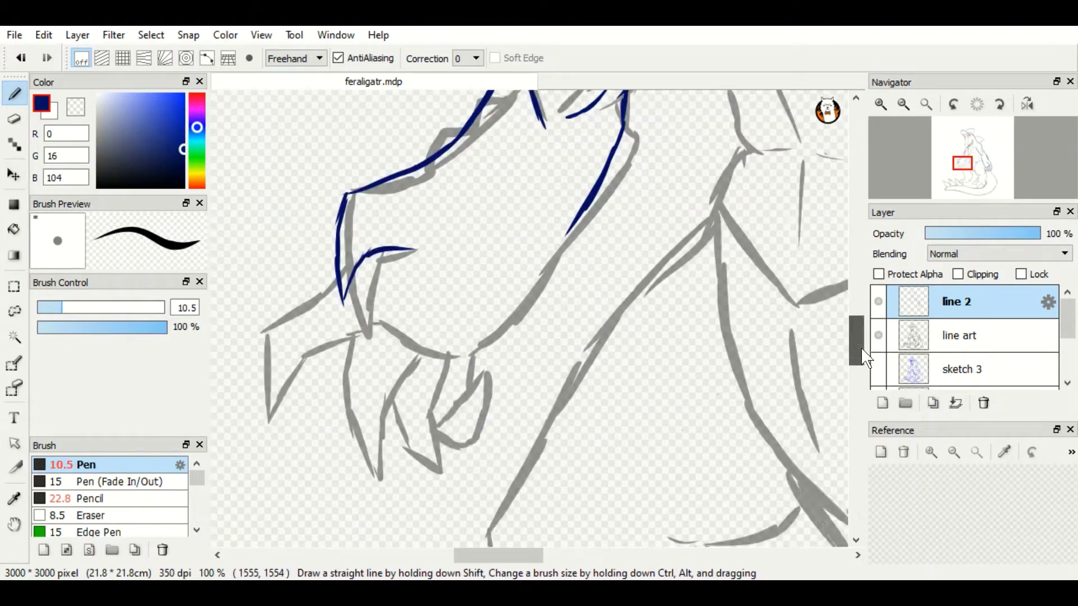
- Complete that forearm's inner edge and ink the back of the hand with its clawed fingers
drag(538, 294, 755, 197)
drag(602, 354, 637, 344)
drag(604, 183, 599, 222)
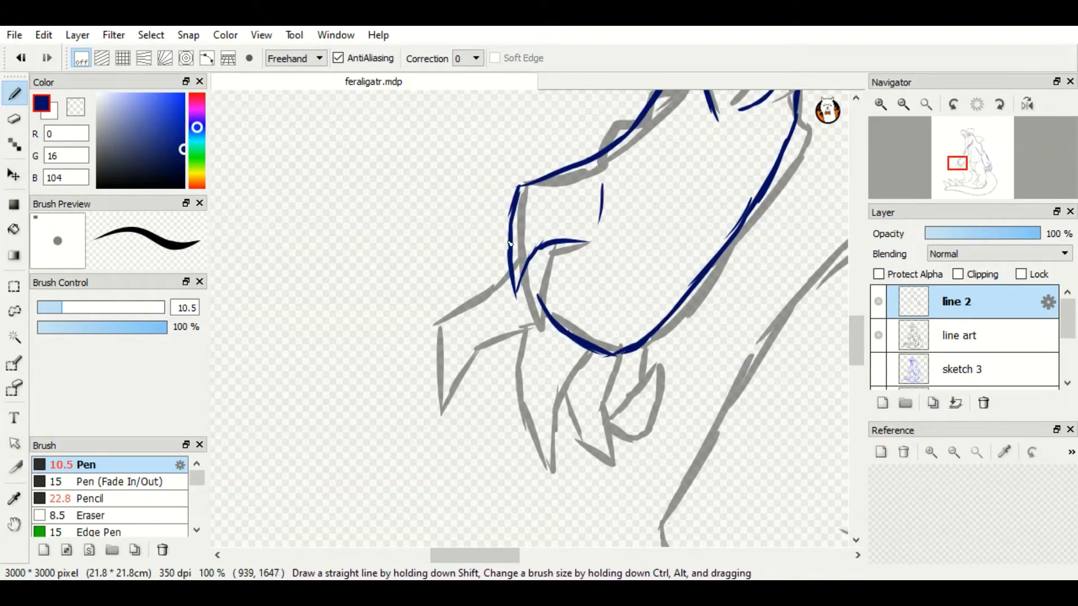
key(ctrl+z)
mouse_move(410, 365)
mouse_down()
mouse_move(427, 415)
mouse_move(524, 313)
mouse_move(492, 453)
mouse_move(582, 352)
mouse_move(622, 431)
mouse_move(531, 395)
mouse_move(477, 494)
mouse_move(393, 566)
mouse_up()
- Ink the chest lines and the abdominal muscle marks down to the hip
mouse_move(508, 136)
mouse_down()
mouse_move(494, 303)
mouse_move(556, 404)
mouse_up()
mouse_move(580, 165)
mouse_down()
mouse_move(592, 381)
mouse_move(550, 258)
mouse_move(562, 388)
mouse_up()
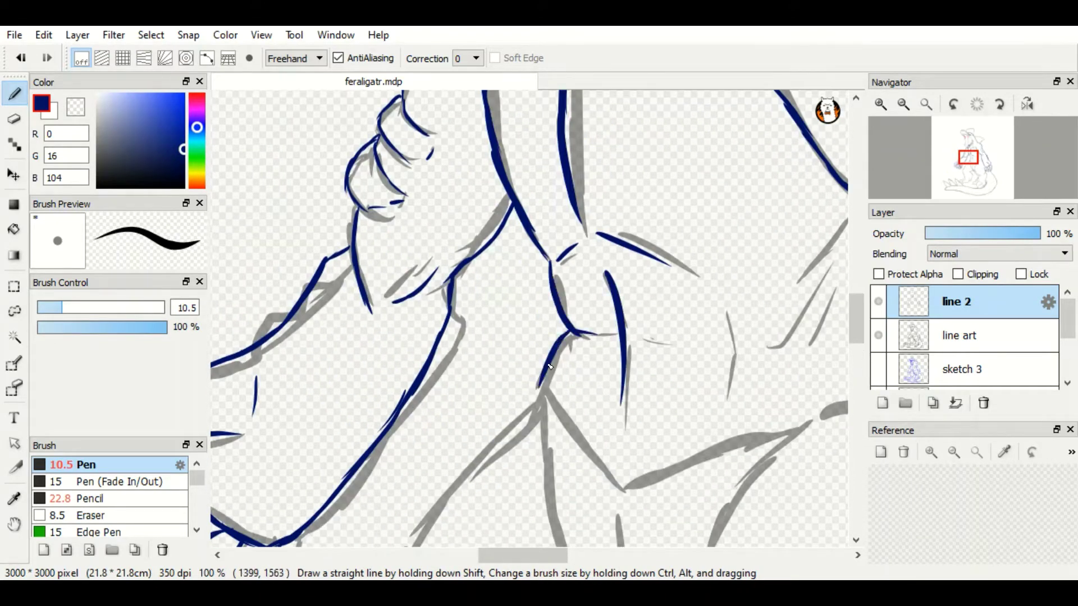
mouse_move(617, 342)
mouse_down()
mouse_move(616, 262)
mouse_move(586, 289)
mouse_up()
mouse_move(623, 277)
mouse_down()
mouse_move(564, 354)
mouse_move(752, 158)
mouse_up()
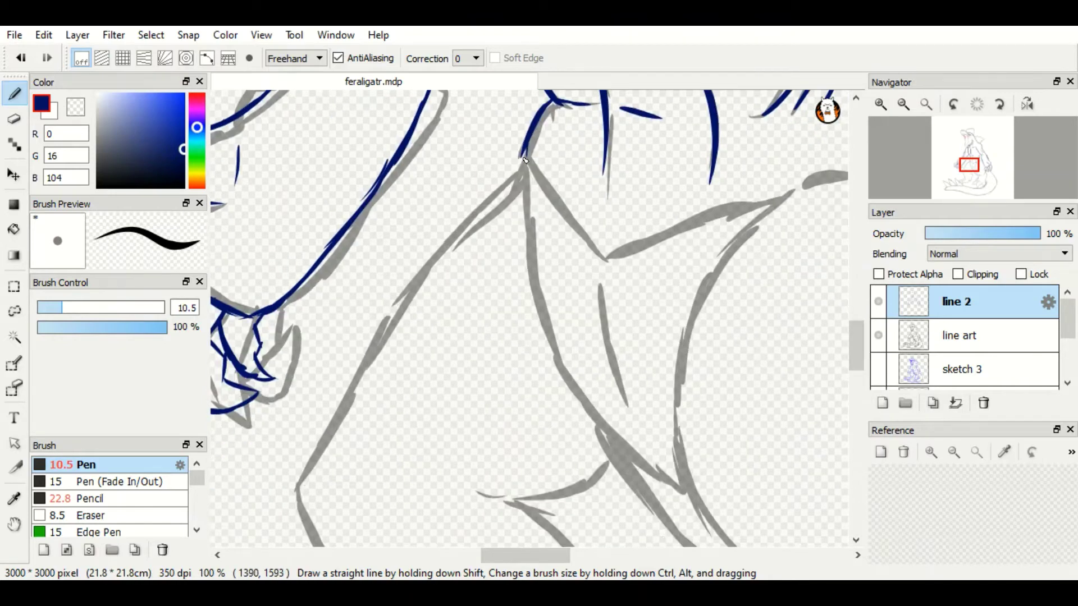
- Ink the outer edge of the thigh on the snout's side, from the hip past the knee to the shin
drag(525, 158, 321, 437)
drag(412, 274, 294, 491)
drag(323, 415, 293, 492)
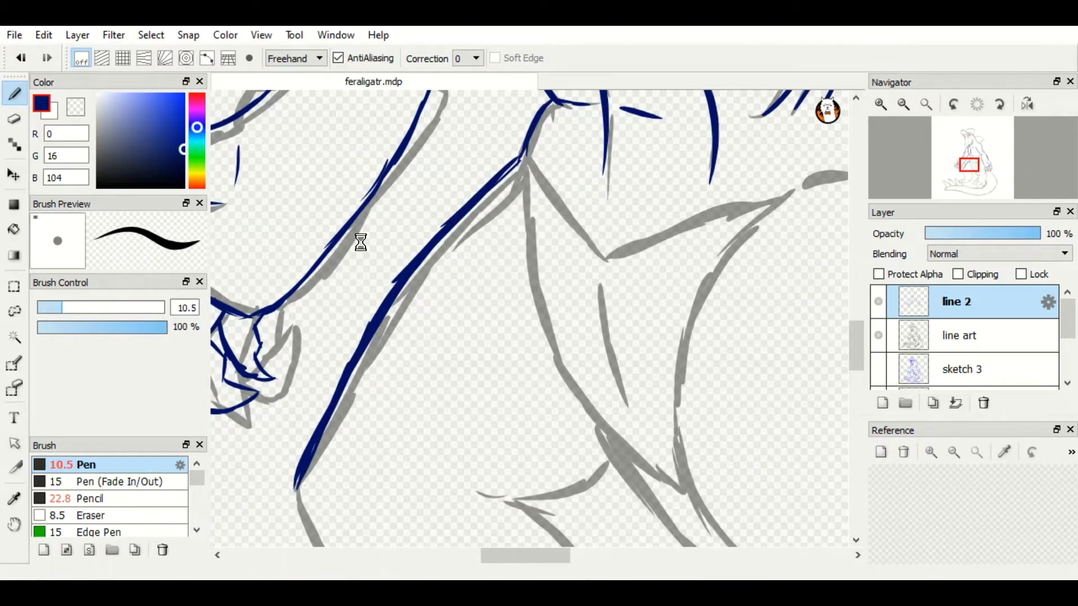
scroll(863, 360, down, 2)
scroll(863, 361, down, 1)
drag(317, 345, 423, 200)
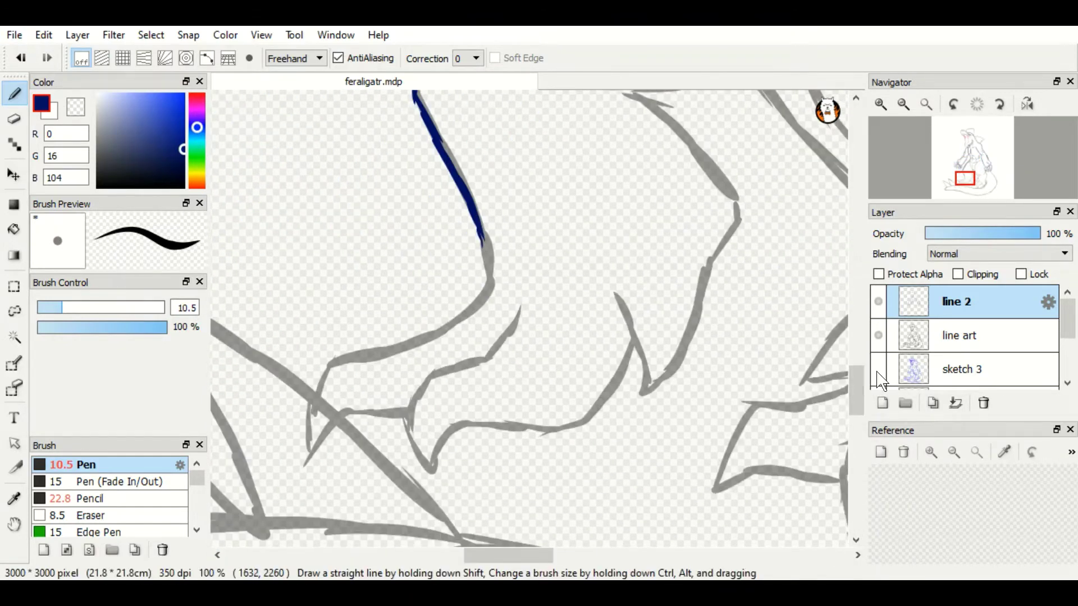
- Ink the crease under that thigh and the back of the calf down to the heel
scroll(831, 370, up, 6)
drag(714, 381, 785, 488)
mouse_move(735, 422)
mouse_down()
mouse_move(606, 461)
mouse_move(738, 422)
mouse_up()
scroll(557, 244, down, 3)
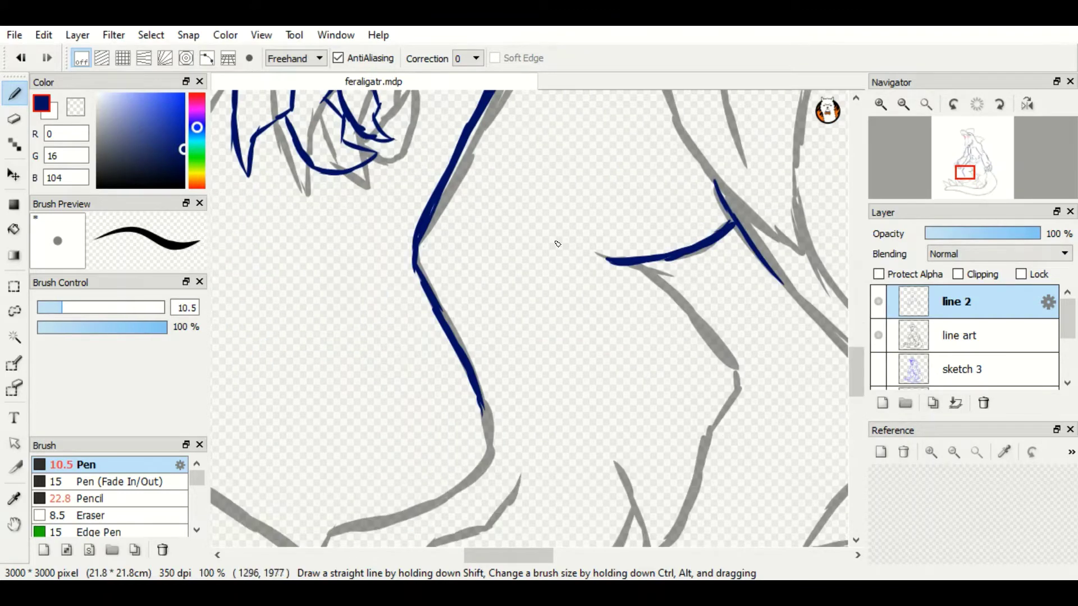
mouse_move(530, 247)
mouse_down()
mouse_move(645, 289)
mouse_move(690, 354)
mouse_up()
scroll(690, 353, down, 1)
drag(623, 225, 707, 421)
scroll(621, 304, down, 2)
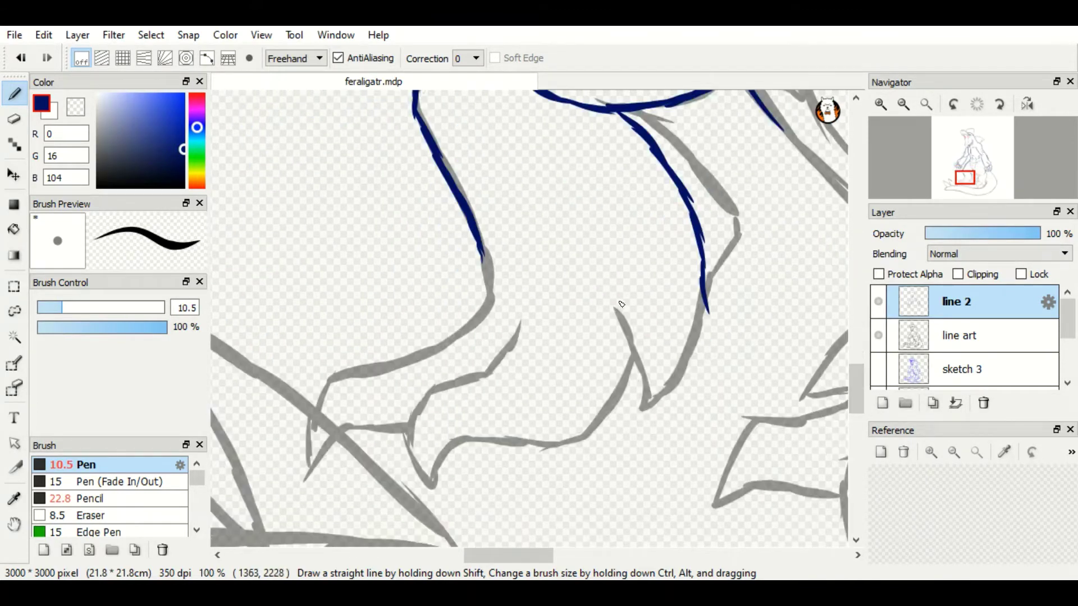
- Ink the same leg's heel and clawed foot, undoing and redrawing the toe strokes
drag(648, 402, 706, 309)
mouse_move(519, 324)
mouse_down()
mouse_move(384, 397)
mouse_move(386, 469)
mouse_move(564, 449)
mouse_up()
key(ctrl+z)
key(ctrl+z)
key(ctrl+z)
mouse_move(351, 471)
mouse_down()
mouse_move(547, 447)
mouse_move(617, 393)
mouse_move(634, 364)
mouse_up()
key(alt)
mouse_move(483, 258)
mouse_down()
mouse_move(458, 324)
mouse_move(331, 382)
mouse_move(360, 433)
mouse_up()
- Ink the large round outline of the other thigh, curving from the hip under the knee and up to the hand
scroll(571, 274, up, 5)
scroll(571, 273, right, 4)
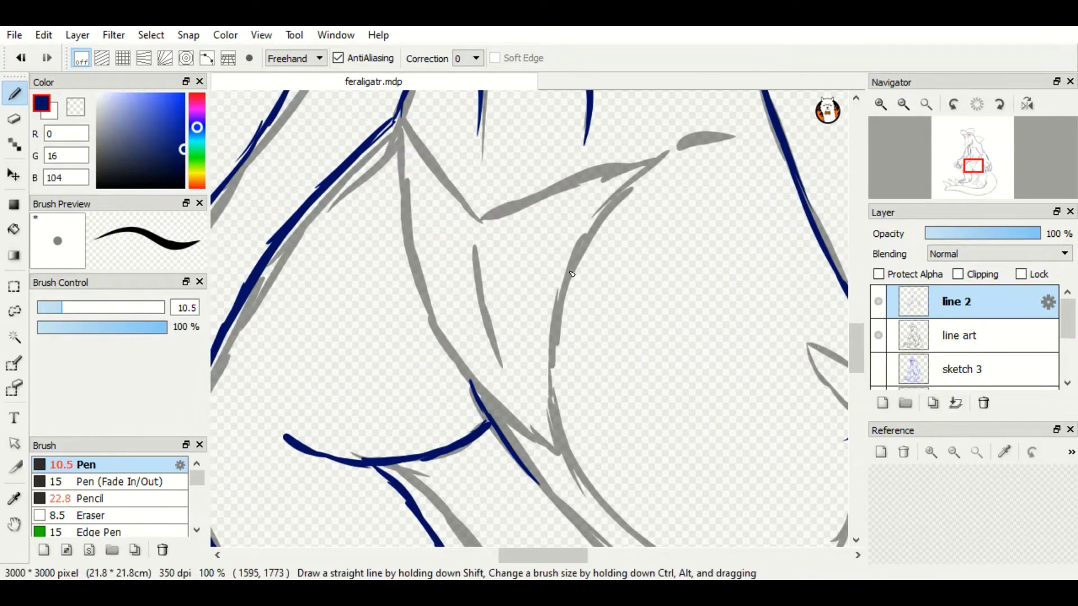
drag(677, 147, 555, 460)
scroll(576, 391, down, 3)
scroll(576, 390, right, 3)
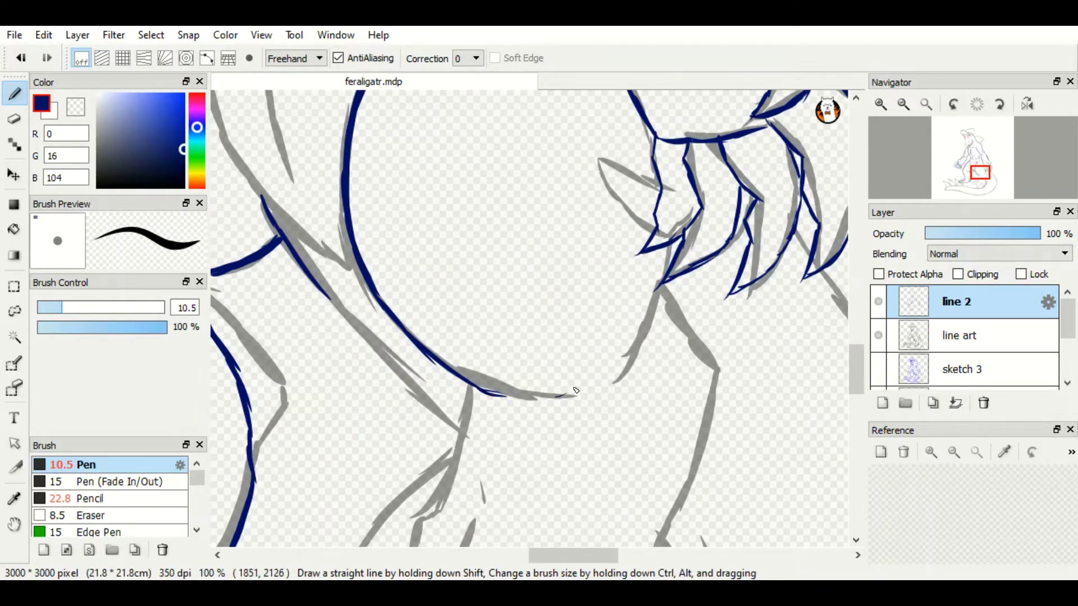
key(ctrl+z)
drag(564, 396, 662, 294)
- Ink the rear edge of that leg below the claws and its front edge beneath the thigh
scroll(663, 295, down, 3)
drag(662, 210, 688, 382)
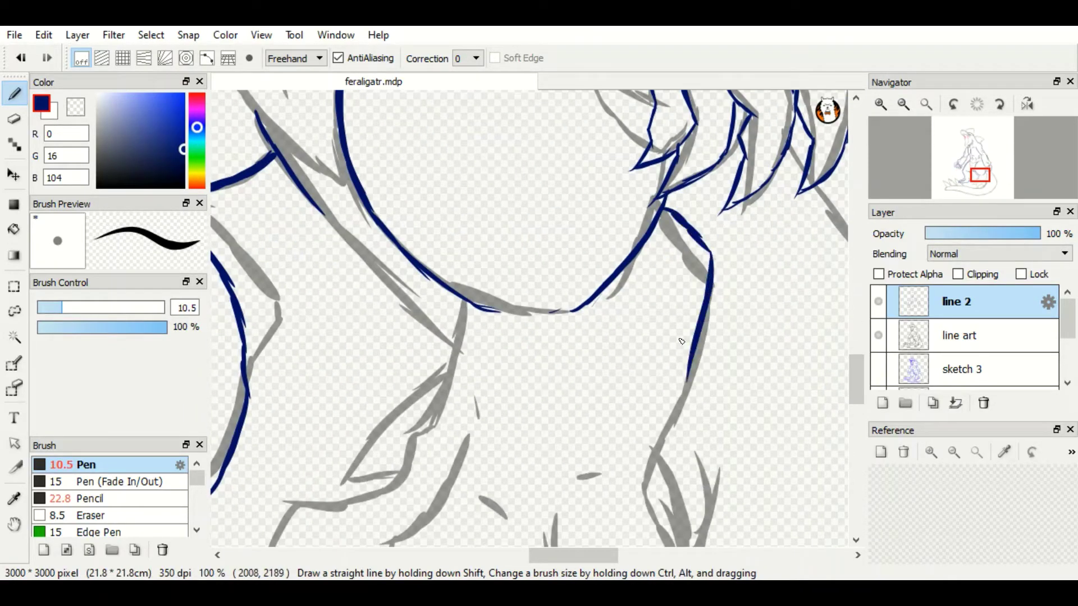
drag(482, 311, 438, 416)
scroll(438, 416, down, 3)
- Ink the heel, the ankle tendons and the tail edge behind the foot, undoing one stray stroke
drag(696, 92, 648, 230)
drag(653, 193, 679, 337)
drag(710, 225, 639, 365)
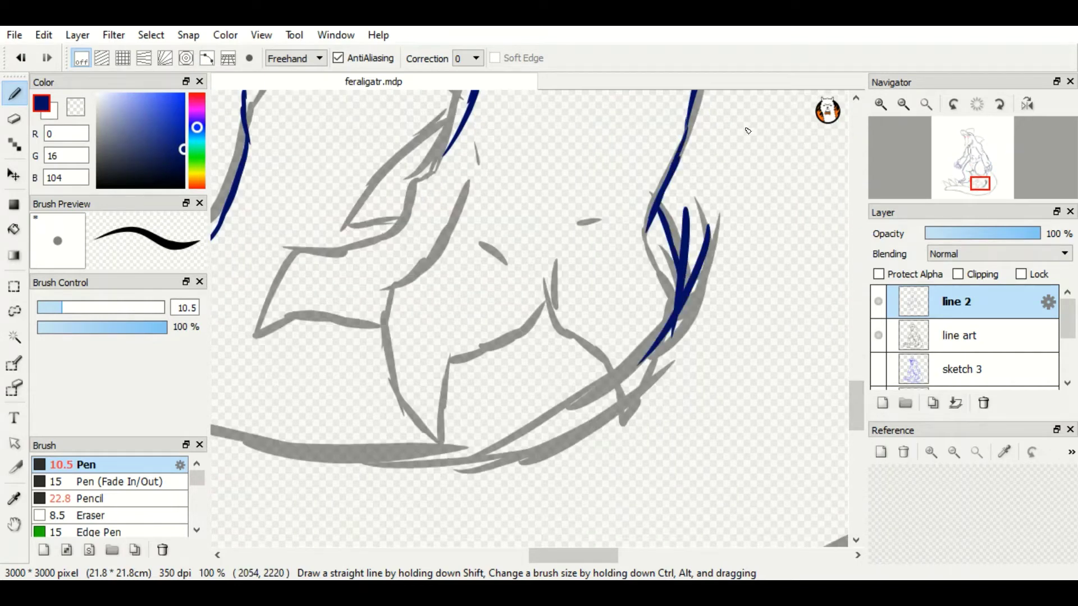
drag(747, 128, 742, 250)
drag(284, 446, 460, 451)
key(ctrl+z)
drag(677, 306, 412, 458)
mouse_move(611, 219)
mouse_down()
mouse_move(573, 233)
mouse_move(605, 365)
mouse_up()
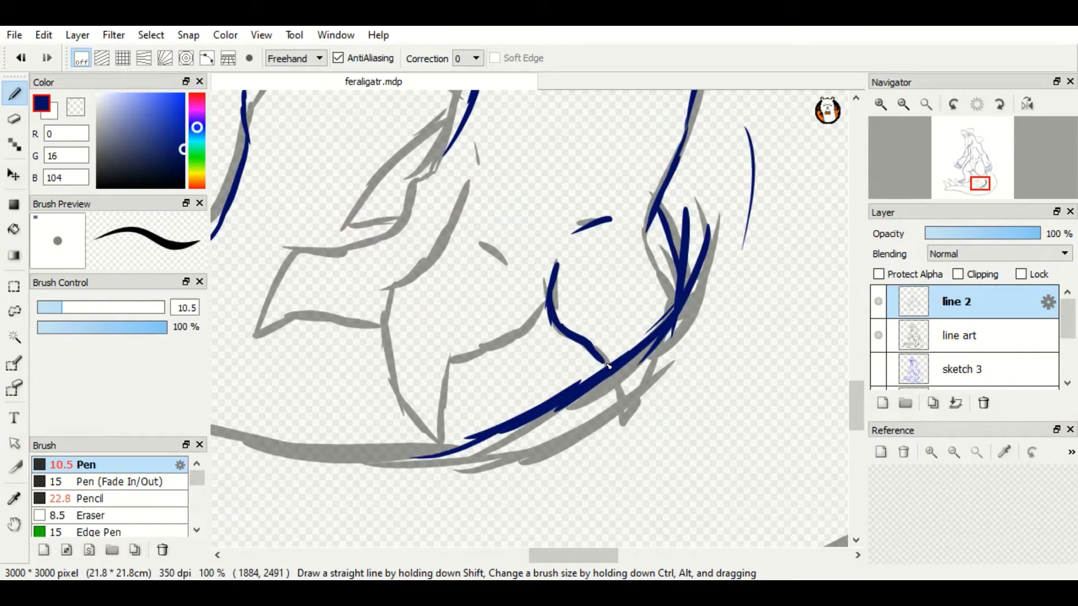
- Finish the heel and ink the foot's toes and pointed claws in navy
drag(643, 222, 668, 309)
scroll(560, 570, left, 2)
mouse_move(526, 192)
mouse_down()
mouse_move(463, 275)
mouse_move(471, 430)
mouse_up()
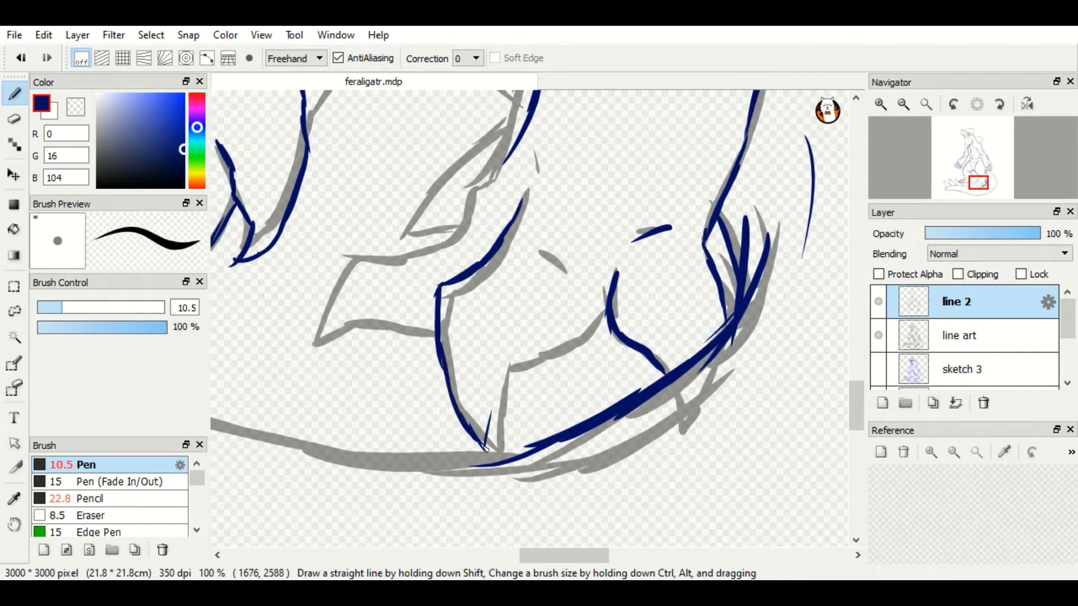
drag(529, 386, 605, 318)
mouse_move(488, 170)
mouse_down()
mouse_move(303, 335)
mouse_move(435, 331)
mouse_up()
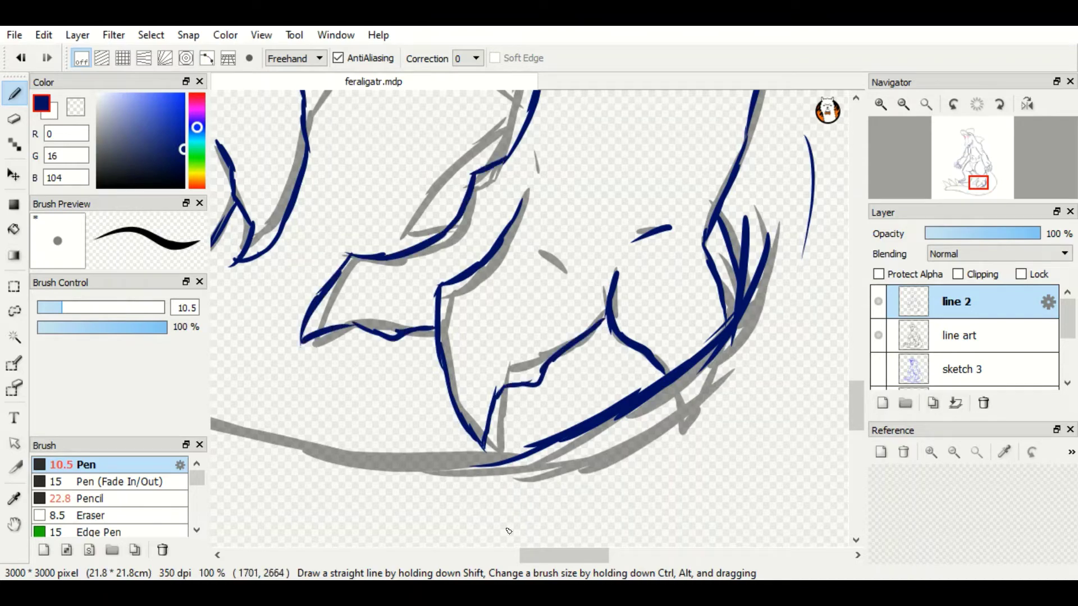
- Ink the tail's upper edge beneath the spikes and around the tip in navy
scroll(532, 237, up, 3)
mouse_move(532, 237)
mouse_down()
mouse_move(430, 335)
mouse_move(785, 394)
mouse_up()
scroll(537, 225, left, 10)
scroll(511, 405, left, 5)
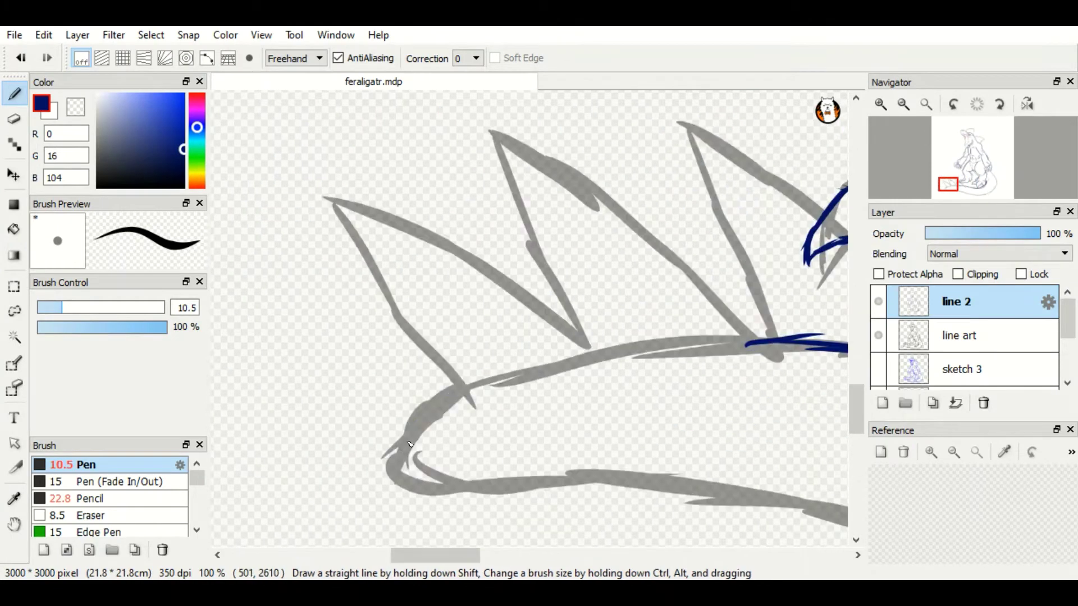
mouse_move(842, 349)
mouse_down()
mouse_move(505, 404)
mouse_move(397, 445)
mouse_up()
- Redraw the tail's lower edge from the tip and extend it along the underside toward the outer bend
drag(264, 486, 589, 493)
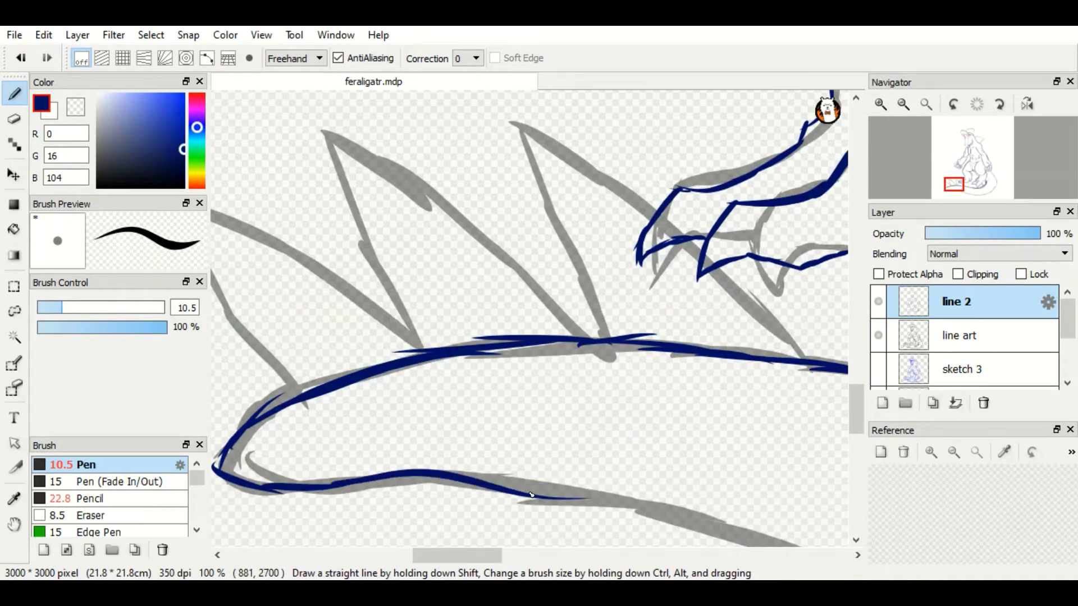
key(ctrl+z)
mouse_move(227, 471)
mouse_down()
mouse_move(621, 503)
mouse_move(223, 275)
mouse_move(651, 348)
mouse_move(766, 378)
mouse_up()
scroll(729, 359, right, 5)
drag(648, 348, 831, 275)
drag(345, 365, 583, 391)
drag(473, 376, 816, 303)
scroll(856, 288, up, 5)
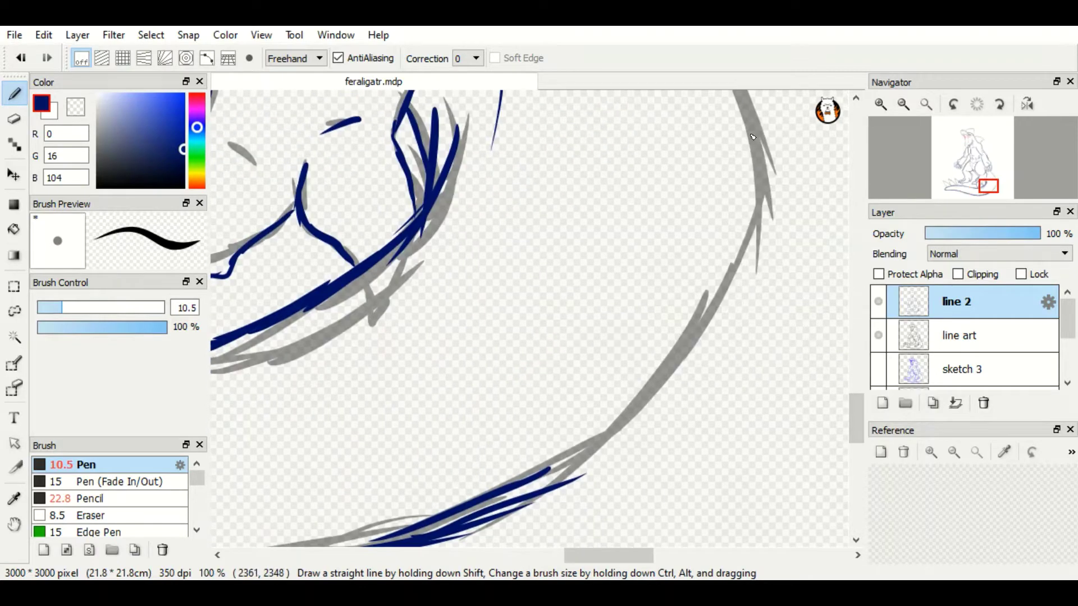
- Ink the tail's outer curve sweeping up toward the back in navy
drag(617, 129, 752, 427)
scroll(737, 316, down, 3)
drag(674, 258, 572, 430)
scroll(737, 316, right, 3)
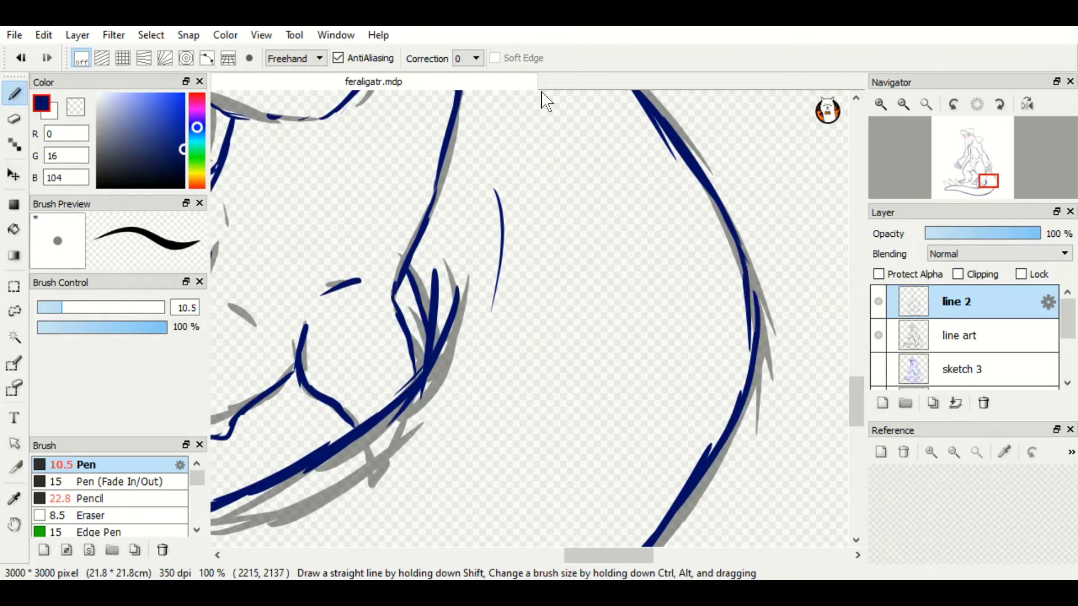
- Change the pen colour to ochre (172, 126, 0) for work around the back spike
scroll(389, 144, down, 5)
key(e)
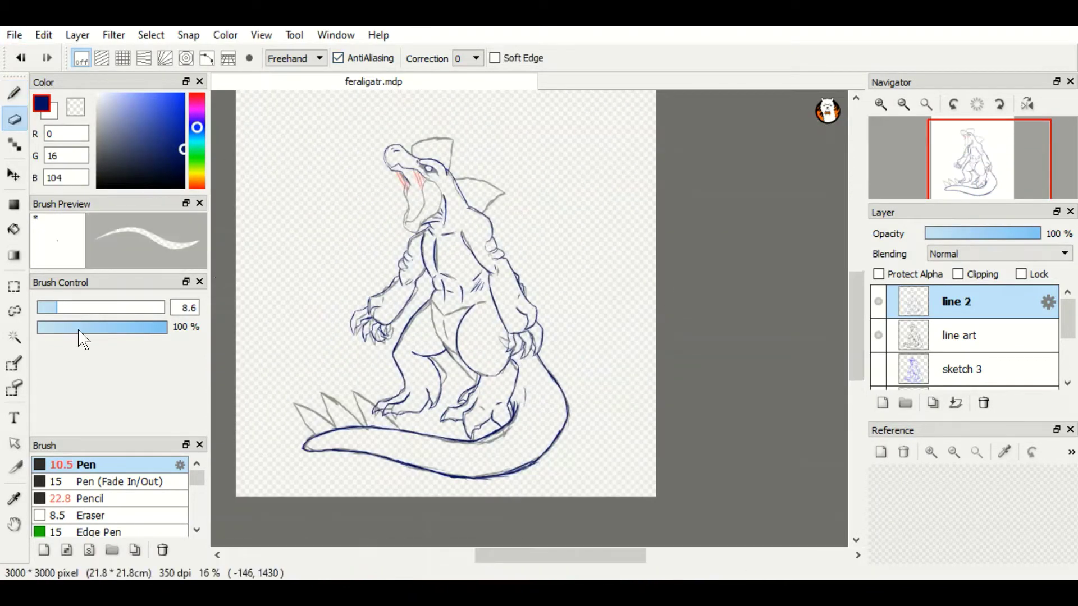
key(b)
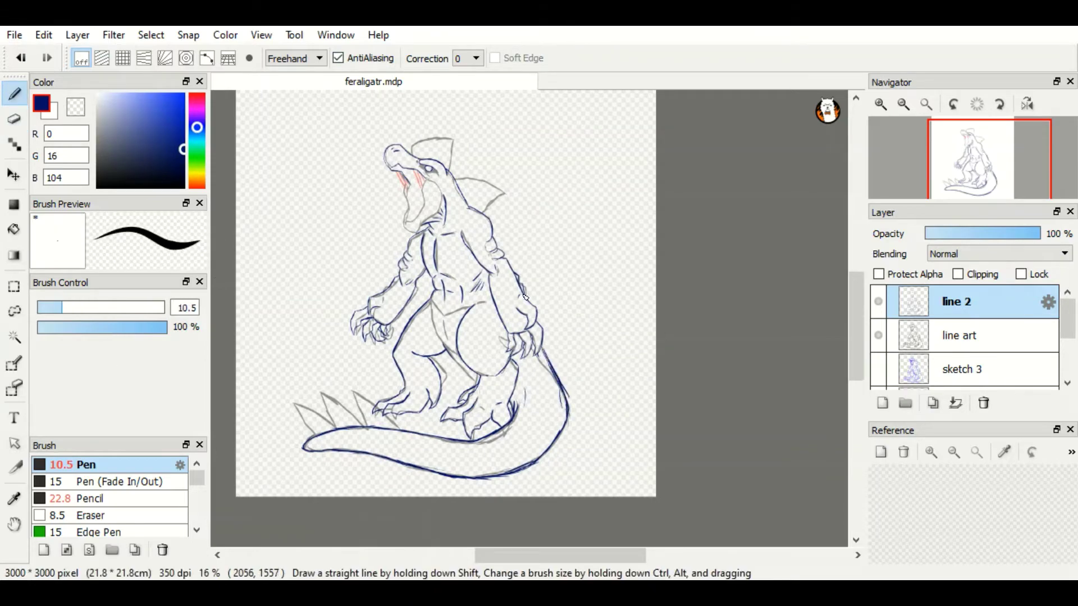
click(196, 177)
click(182, 123)
scroll(679, 227, up, 5)
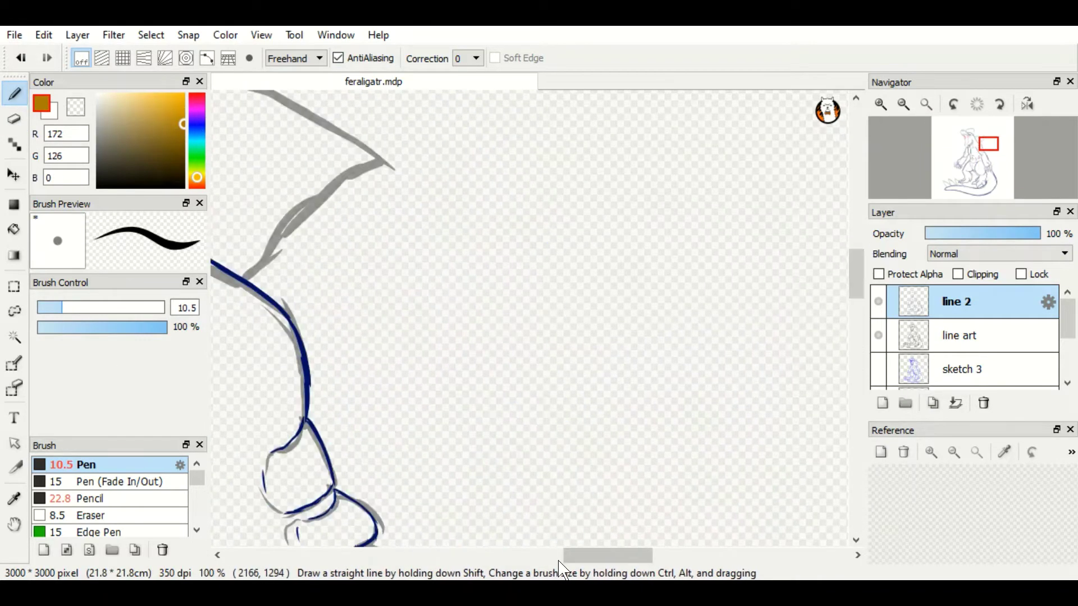
- Ink the open mouth's inner edges and the front of the lower jaw in ochre
drag(560, 557, 472, 557)
drag(537, 179, 522, 208)
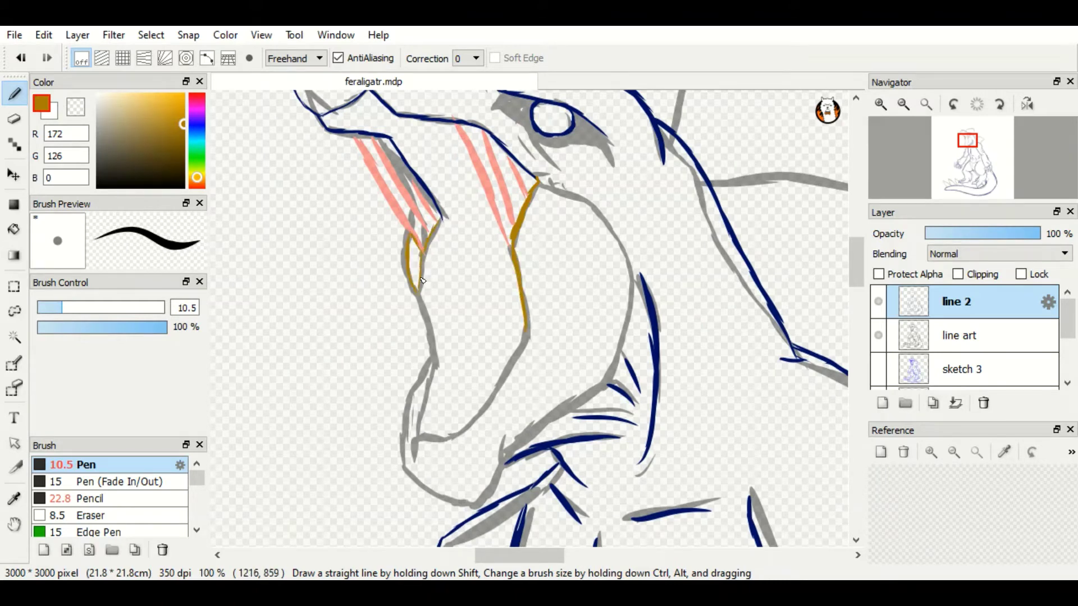
mouse_move(426, 371)
mouse_down()
mouse_move(402, 457)
mouse_move(446, 498)
mouse_up()
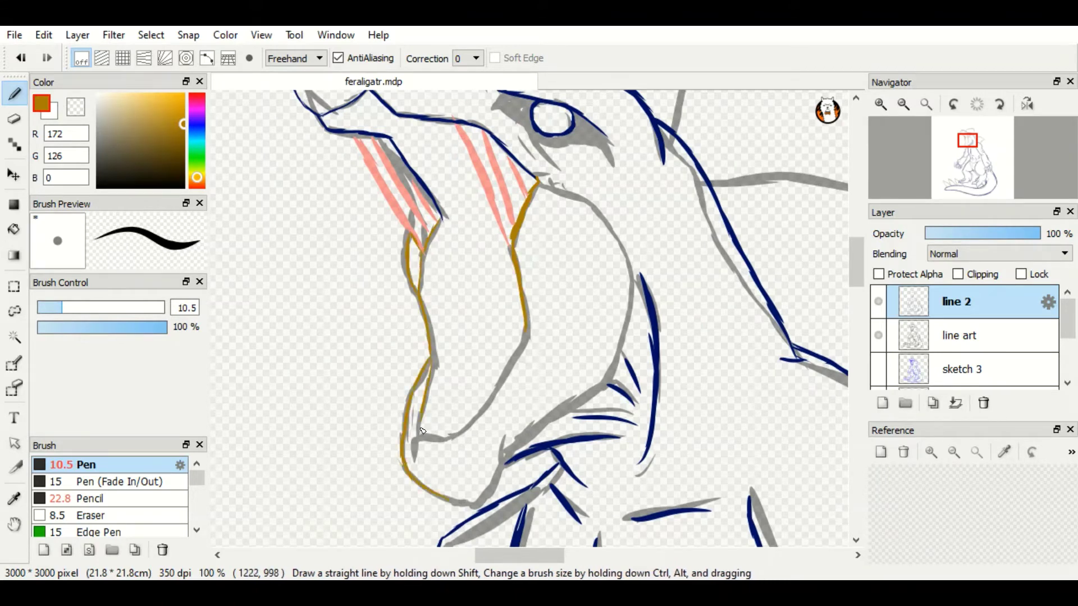
drag(415, 435, 456, 441)
drag(529, 328, 447, 436)
- Ink the lower jaw's rounded rear edge and its underside down to the throat in ochre
mouse_move(539, 181)
mouse_down()
mouse_move(575, 198)
mouse_move(628, 337)
mouse_move(608, 381)
mouse_up()
scroll(571, 285, down, 3)
drag(606, 284, 506, 358)
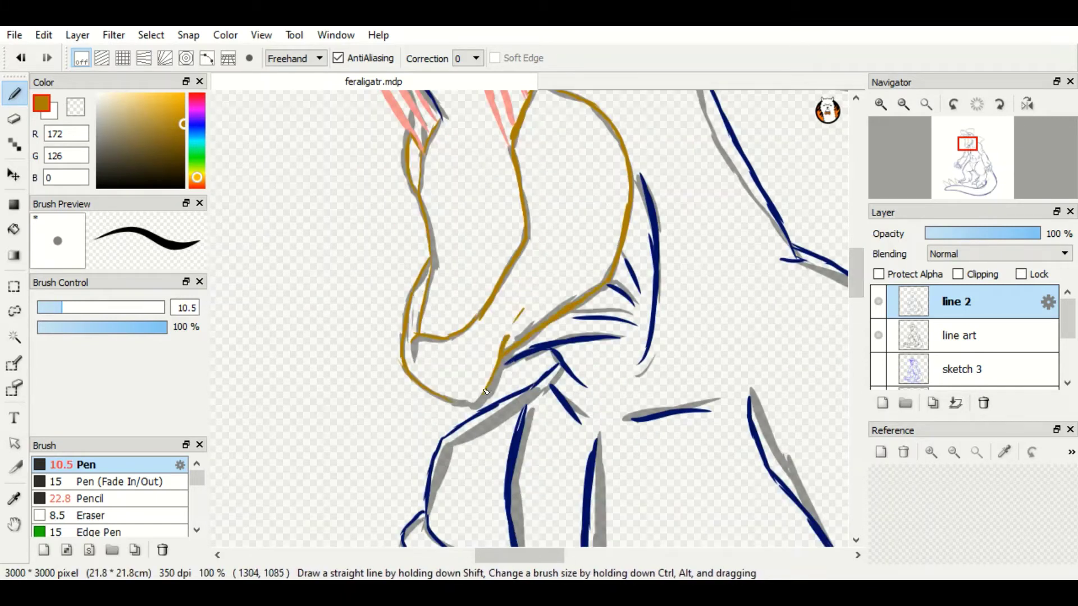
- Ink the pointed belly patch in ochre, including its V-shaped upper edge, both sides and a short centre crease
scroll(509, 345, down, 10)
drag(640, 369, 654, 449)
mouse_move(564, 239)
mouse_down()
mouse_move(643, 340)
mouse_move(819, 281)
mouse_up()
drag(563, 238, 598, 461)
scroll(598, 460, down, 3)
mouse_move(592, 365)
mouse_down()
mouse_move(691, 468)
mouse_move(715, 429)
mouse_up()
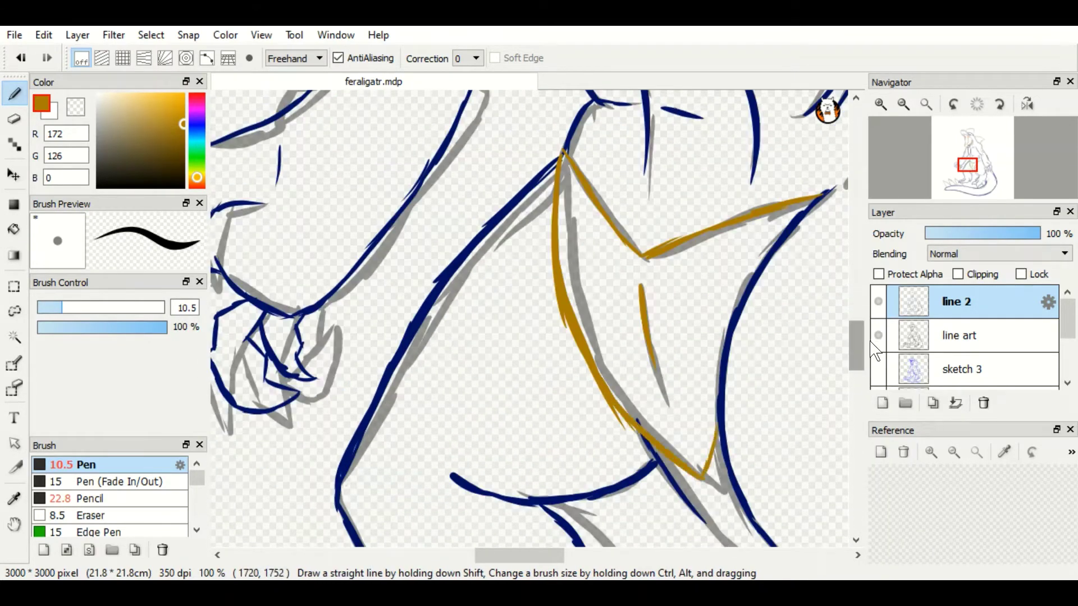
- Switch the pen to dark red (109, 5, 0) and hatch the rear cheek muscle inside the mouth
mouse_move(857, 346)
mouse_down()
mouse_move(870, 362)
mouse_move(870, 261)
mouse_up()
drag(452, 277, 482, 339)
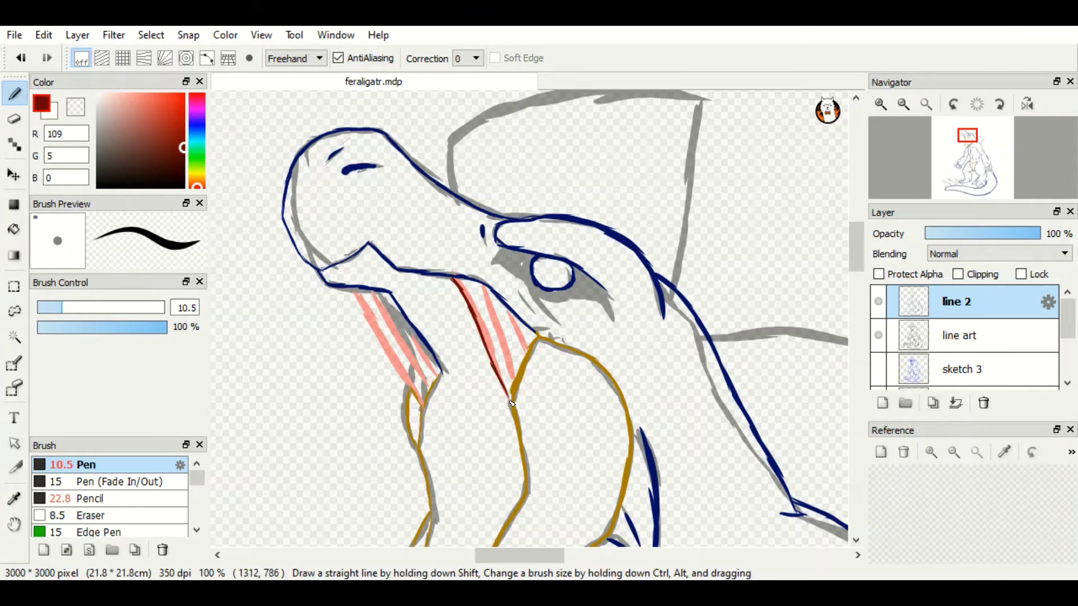
drag(468, 287, 503, 368)
drag(484, 293, 508, 359)
drag(500, 308, 520, 343)
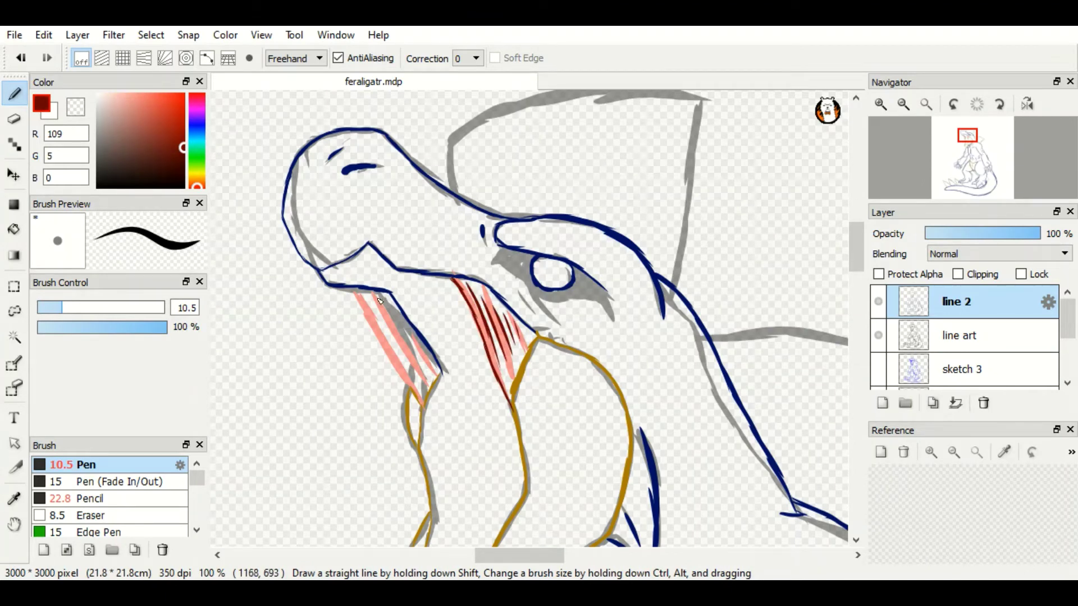
- Hatch and outline the front cheek muscle in dark red and extend the line down the inner jaw edge
drag(371, 293, 406, 383)
drag(384, 301, 420, 428)
drag(405, 331, 419, 392)
drag(422, 358, 445, 377)
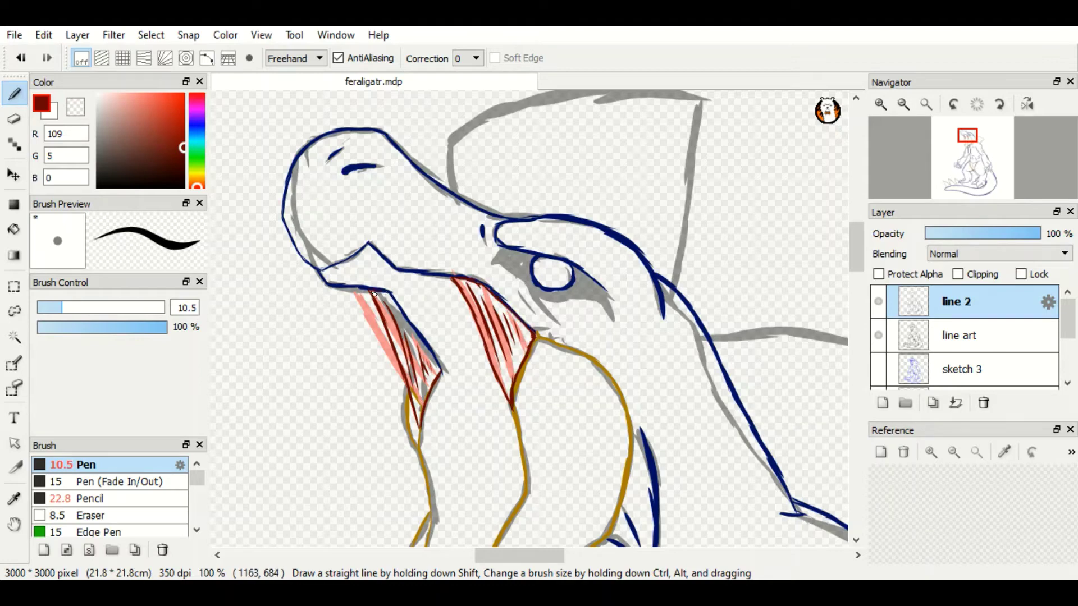
scroll(426, 314, down, 3)
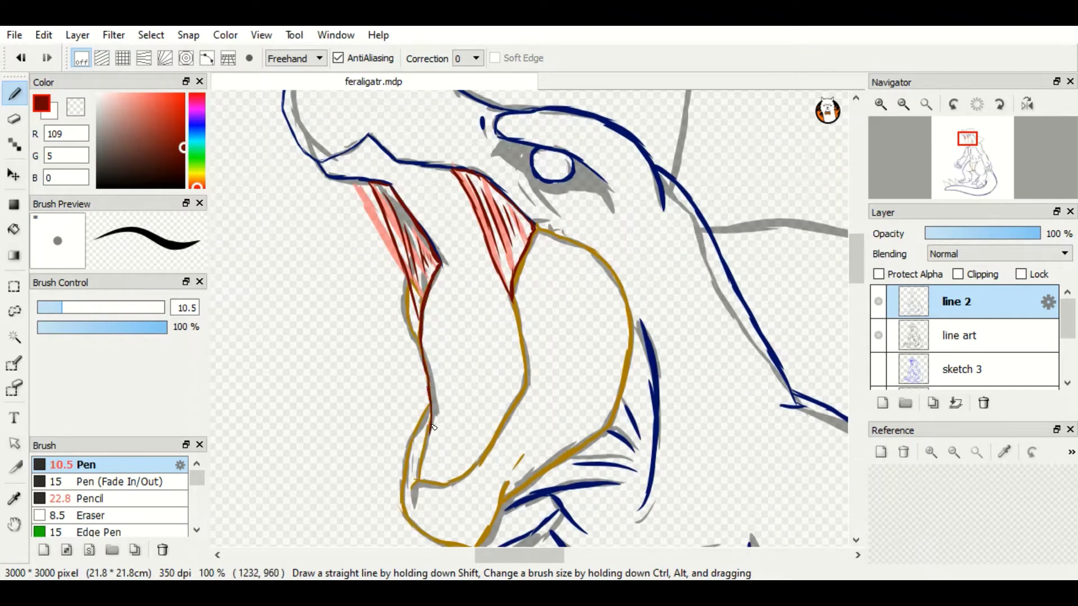
- Check the head against the ref layer's images, leaving that layer hidden
scroll(433, 428, up, 5)
scroll(954, 337, down, 3)
click(878, 374)
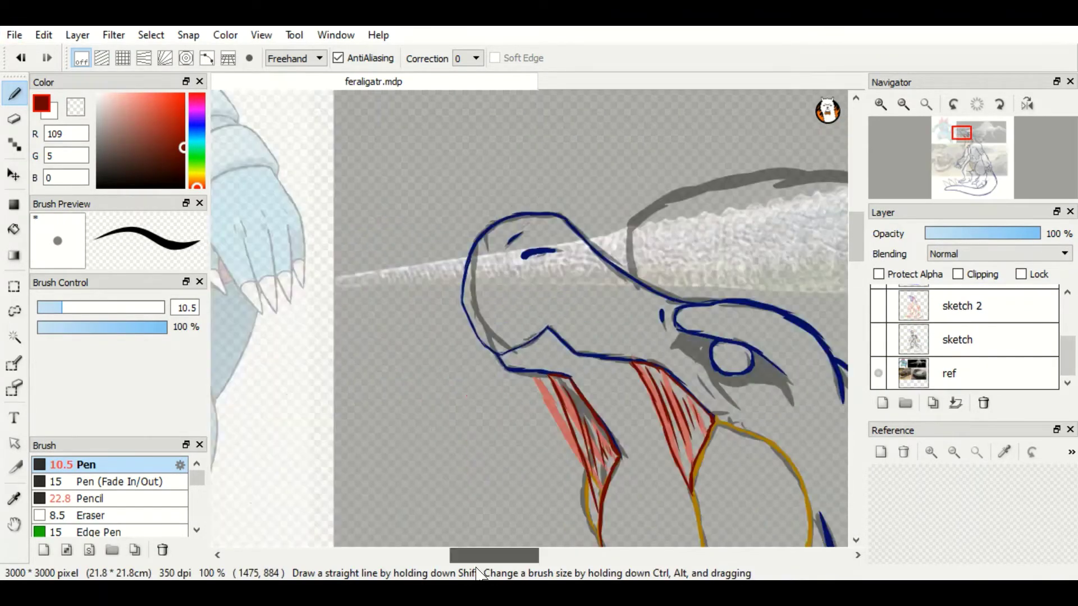
click(878, 373)
scroll(645, 243, right, 3)
scroll(870, 312, up, 1)
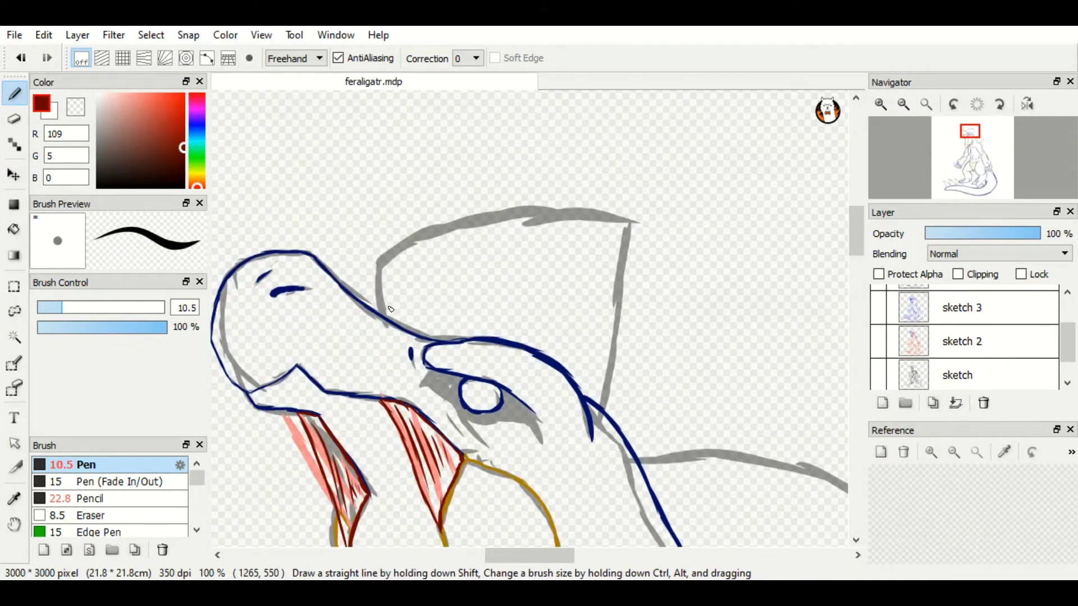
- Ink the head crest in dark red as three sharp, separate spikes instead of the sketch's single rounded fin
drag(382, 316, 402, 217)
drag(432, 277, 447, 294)
mouse_move(431, 243)
mouse_down()
mouse_move(624, 175)
mouse_move(533, 283)
mouse_up()
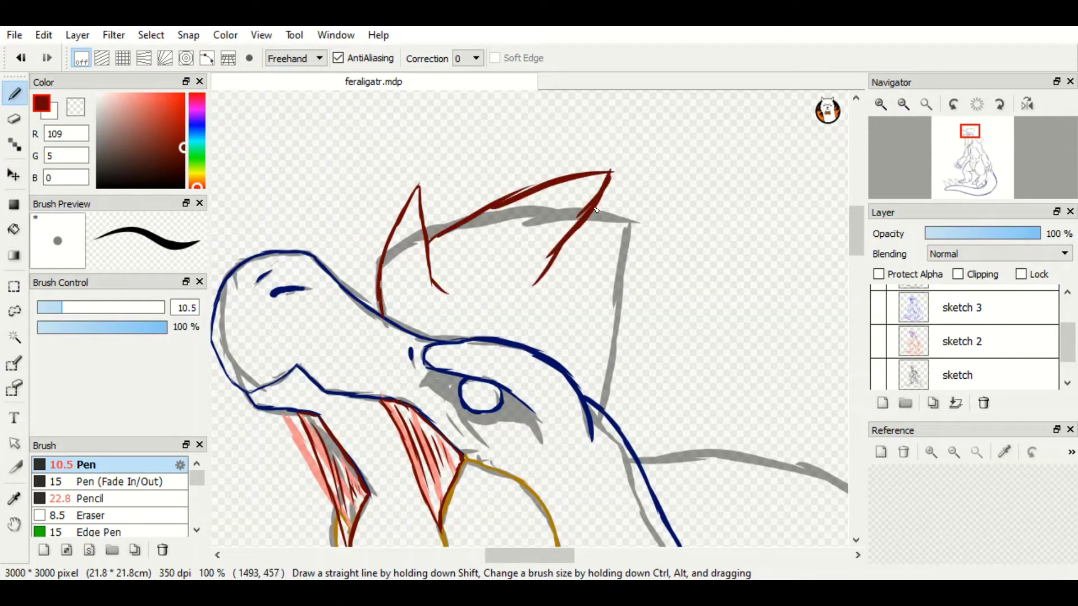
drag(601, 207, 525, 319)
drag(540, 289, 580, 291)
scroll(506, 462, right, 3)
key(ctrl+z)
mouse_move(434, 292)
mouse_down()
mouse_move(493, 302)
mouse_move(590, 345)
mouse_move(489, 416)
mouse_up()
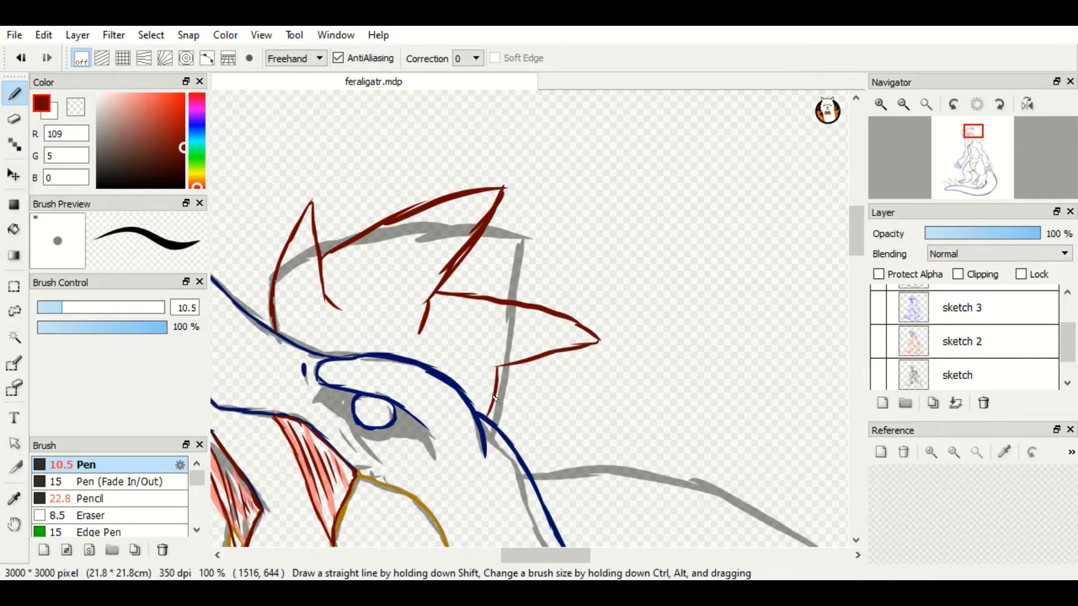
- Ink a group of three pointed spikes along the upper back in dark red
scroll(488, 415, down, 3)
scroll(488, 415, right, 3)
scroll(867, 259, down, 3)
mouse_move(355, 254)
mouse_down()
mouse_move(454, 261)
mouse_move(437, 314)
mouse_up()
drag(452, 288, 487, 386)
drag(543, 365, 547, 465)
- Ink the tail spikes in dark red, three tall ones near the tip and a row of small ones beside them
scroll(864, 286, down, 15)
scroll(516, 416, left, 10)
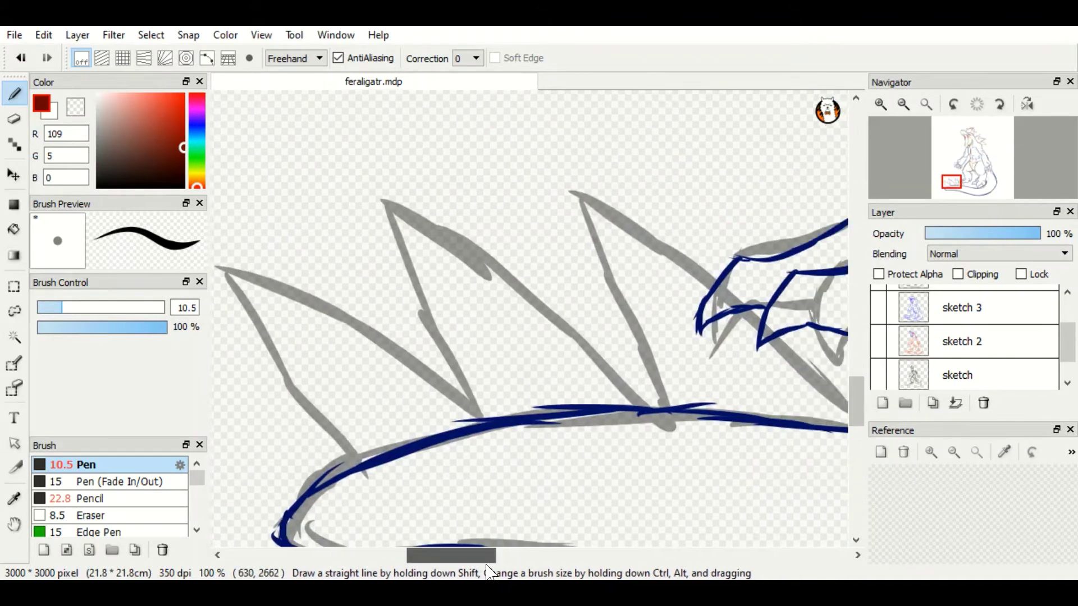
drag(548, 382, 351, 147)
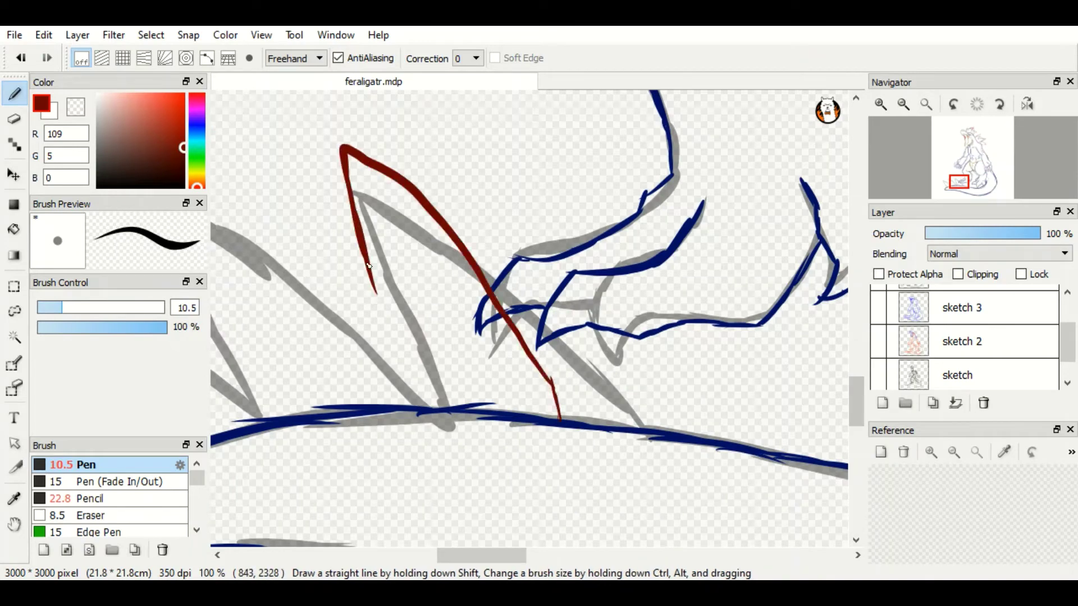
scroll(505, 280, left, 3)
drag(466, 222, 359, 331)
scroll(359, 331, left, 4)
drag(459, 332, 462, 355)
scroll(461, 355, up, 2)
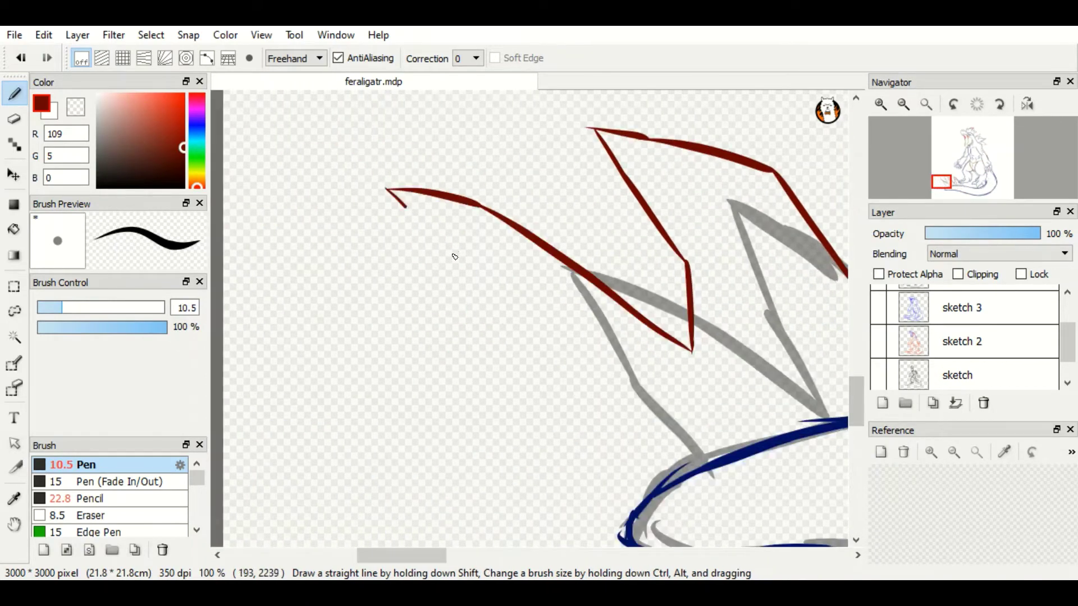
mouse_move(404, 205)
mouse_down()
mouse_move(539, 351)
mouse_move(613, 490)
mouse_up()
scroll(407, 401, right, 6)
drag(407, 402, 553, 434)
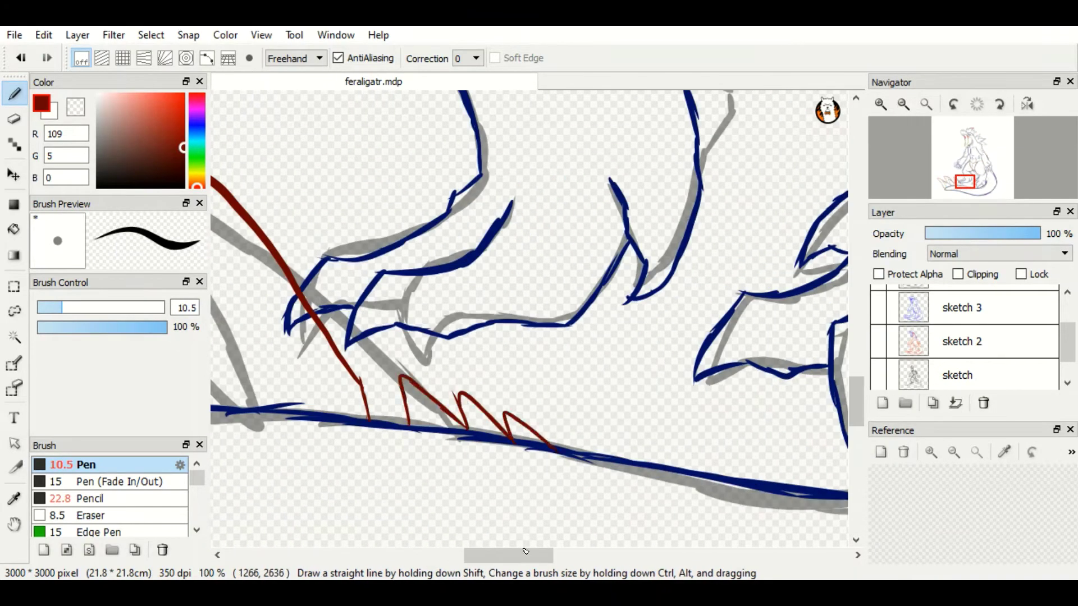
- Draw a tongue curling out of the open mouth in dark red and erase the jaw line crossing it on line 2
scroll(539, 426, right, 3)
scroll(864, 269, up, 12)
scroll(867, 270, up, 3)
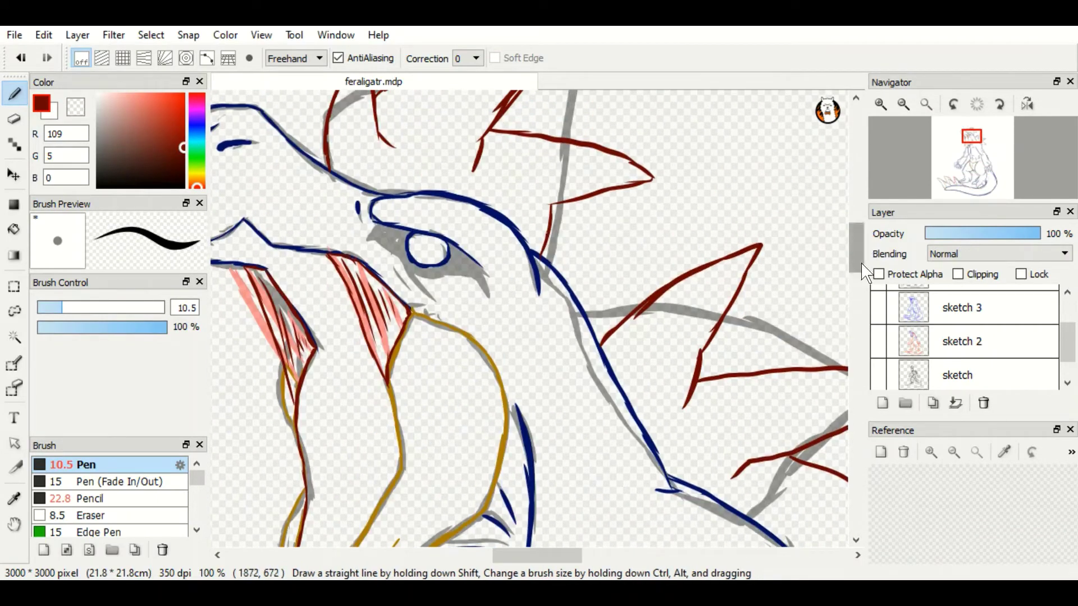
scroll(363, 224, down, 3)
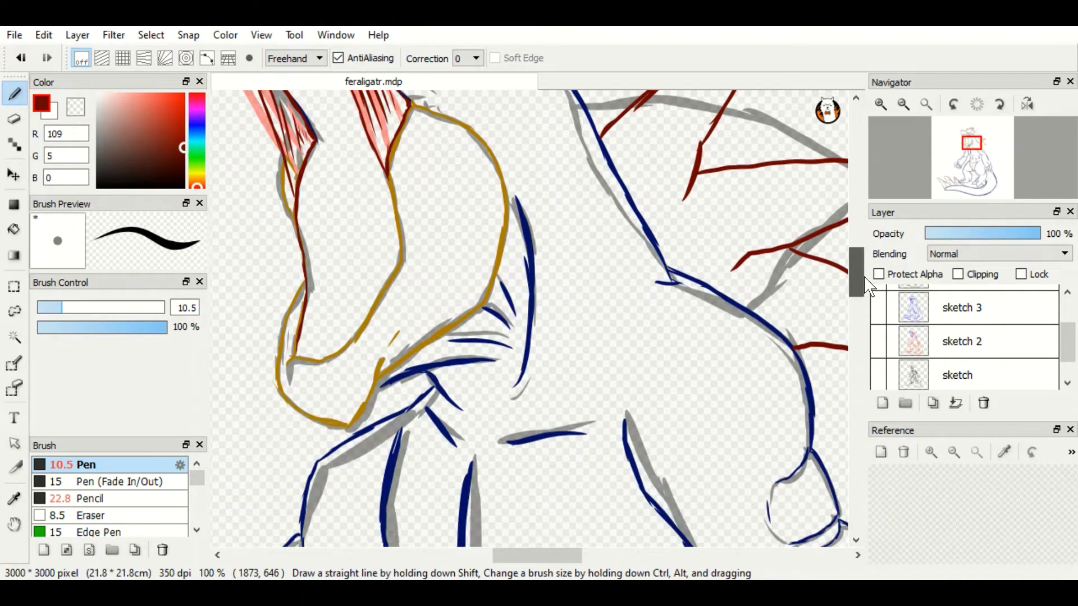
scroll(364, 224, left, 3)
mouse_move(538, 226)
mouse_down()
mouse_move(486, 308)
mouse_move(412, 297)
mouse_move(480, 387)
mouse_move(547, 380)
mouse_up()
key(e)
scroll(432, 426, up, 3)
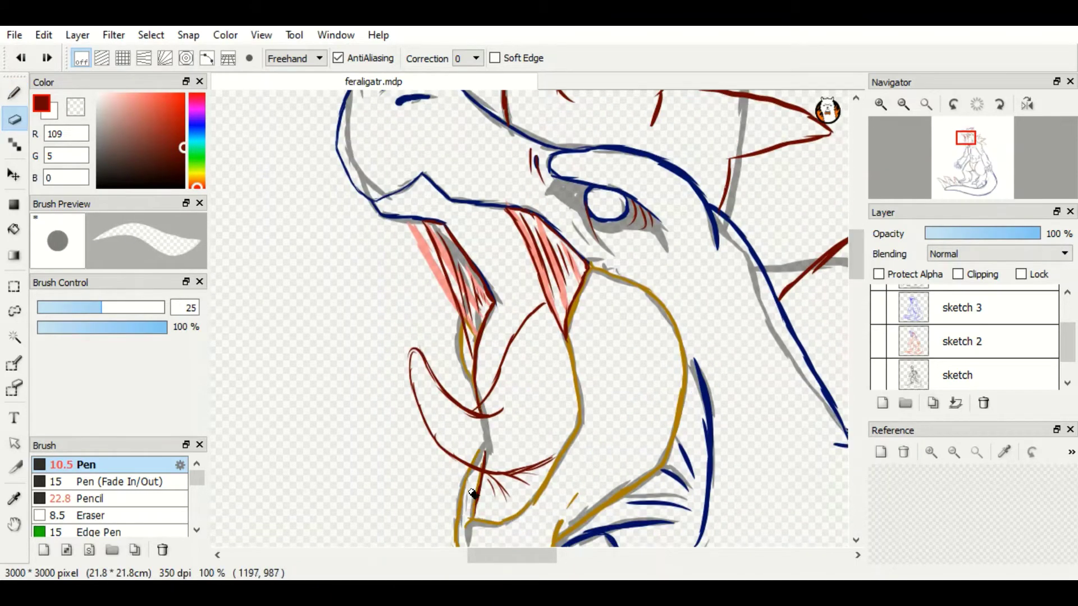
click(956, 302)
- Ink the dark markings around the eye in black (0, 0, 0) and save the file
key(b)
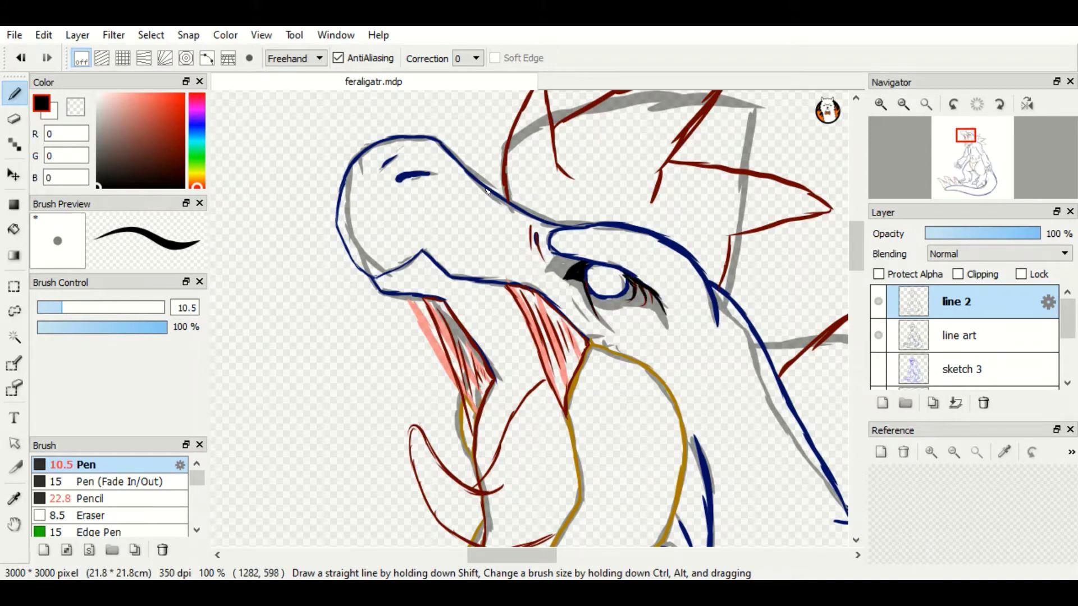
key(ctrl+s)
scroll(528, 314, down, 10)
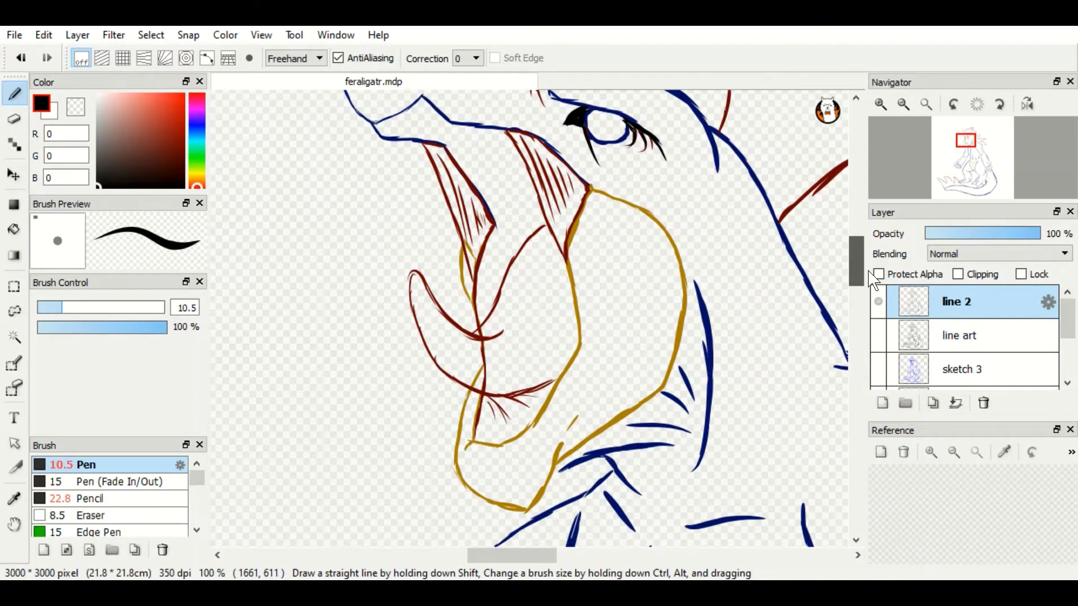
- Sample the navy outline colour (0, 16, 104) from the drawing for the pen
click(14, 499)
click(303, 519)
key(b)
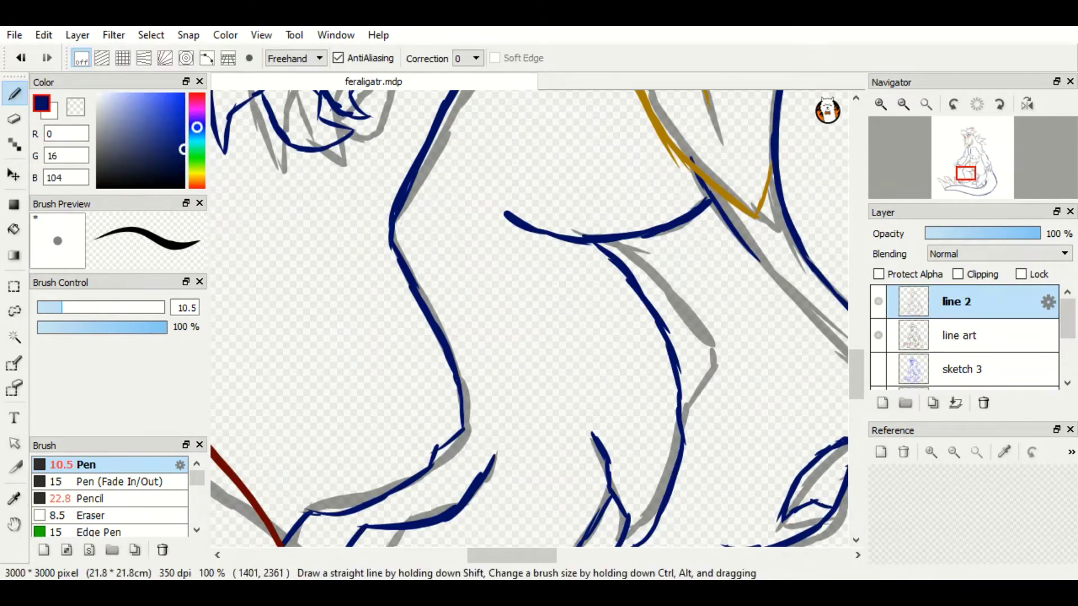
- Compare the reference Feraligatr's arms and body with the inked drawing, leaving the ref layer hidden
scroll(528, 314, right, 6)
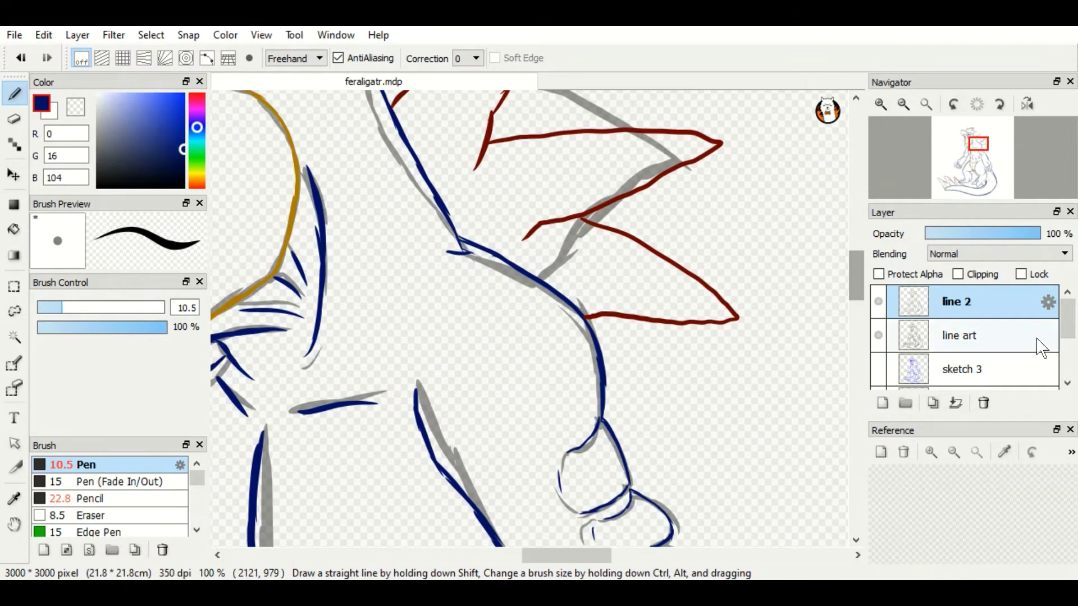
scroll(1035, 344, down, 3)
click(878, 373)
drag(567, 555, 443, 555)
scroll(519, 473, up, 5)
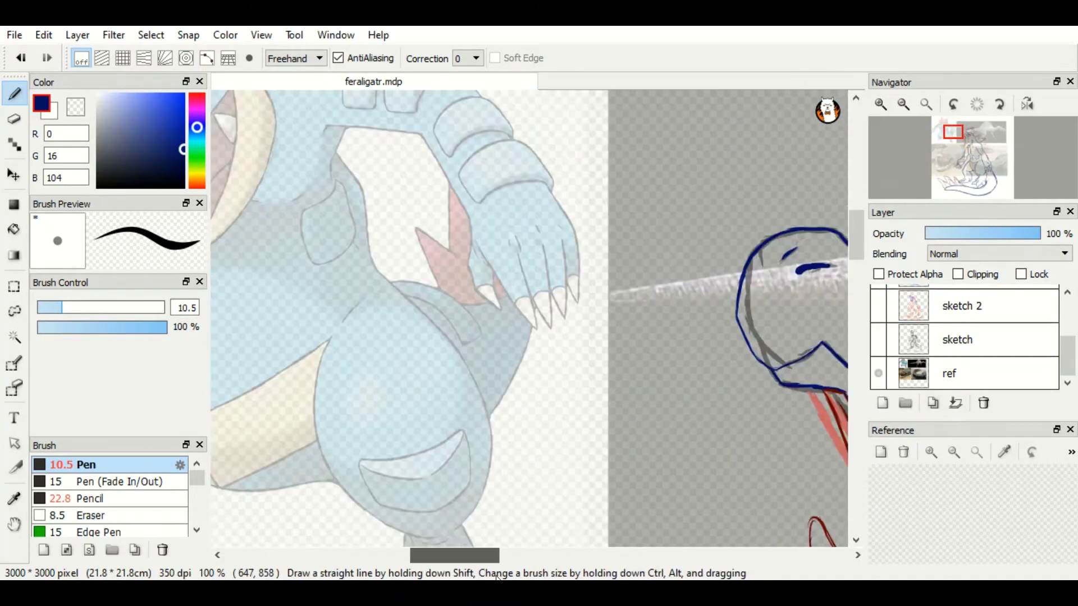
click(878, 373)
scroll(560, 265, down, 5)
scroll(560, 264, right, 5)
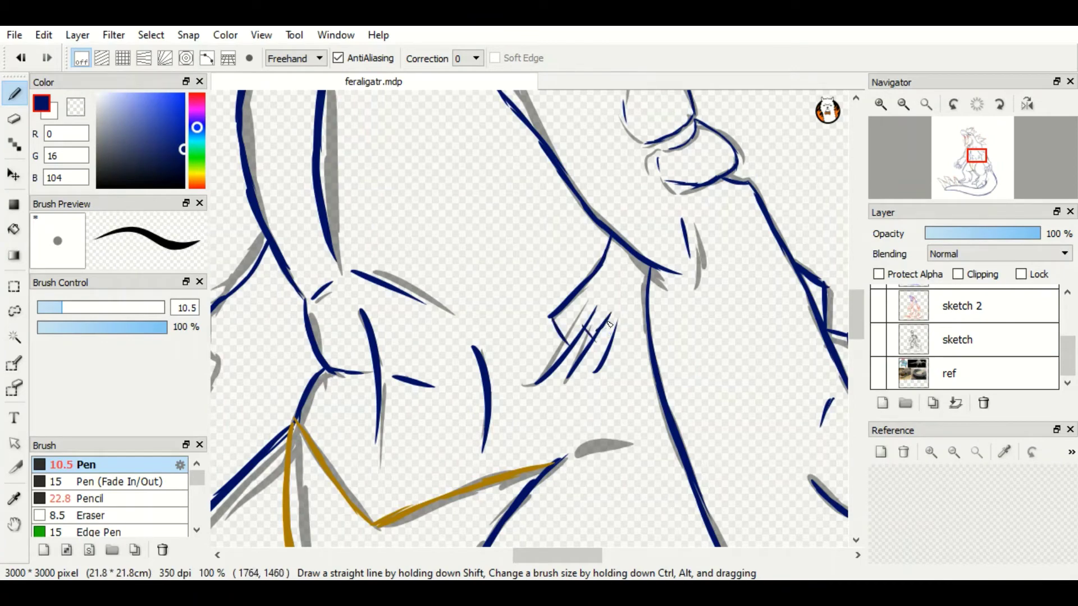
scroll(584, 328, up, 6)
scroll(638, 535, left, 3)
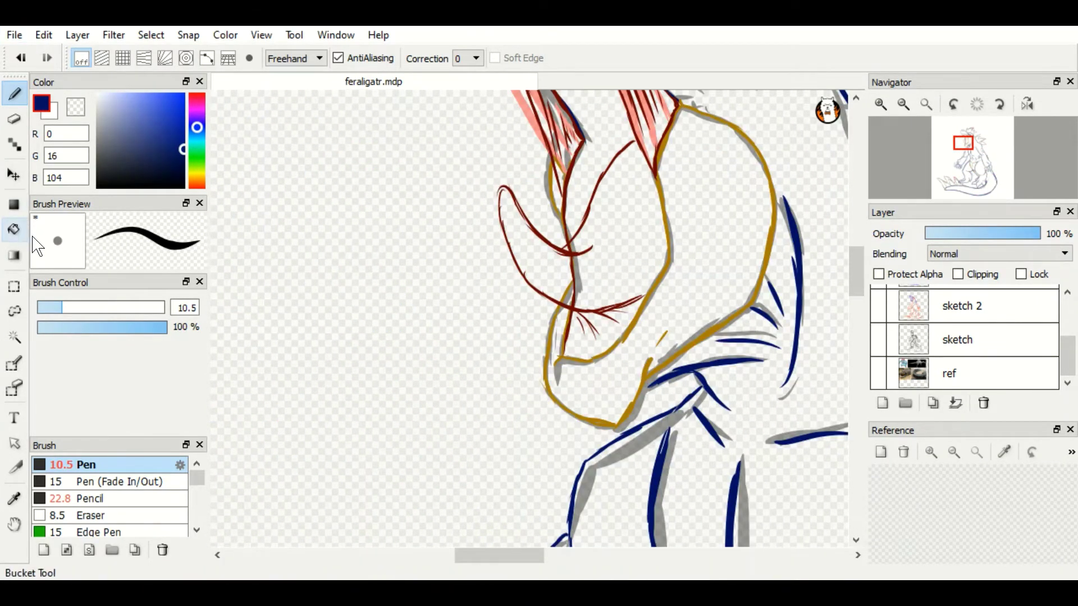
- Hide the rough line art, duplicate the line 2 layer and select the lower copy
click(878, 339)
scroll(873, 311, up, 3)
key(ctrl+minus)
key(ctrl+minus)
scroll(561, 314, left, 2)
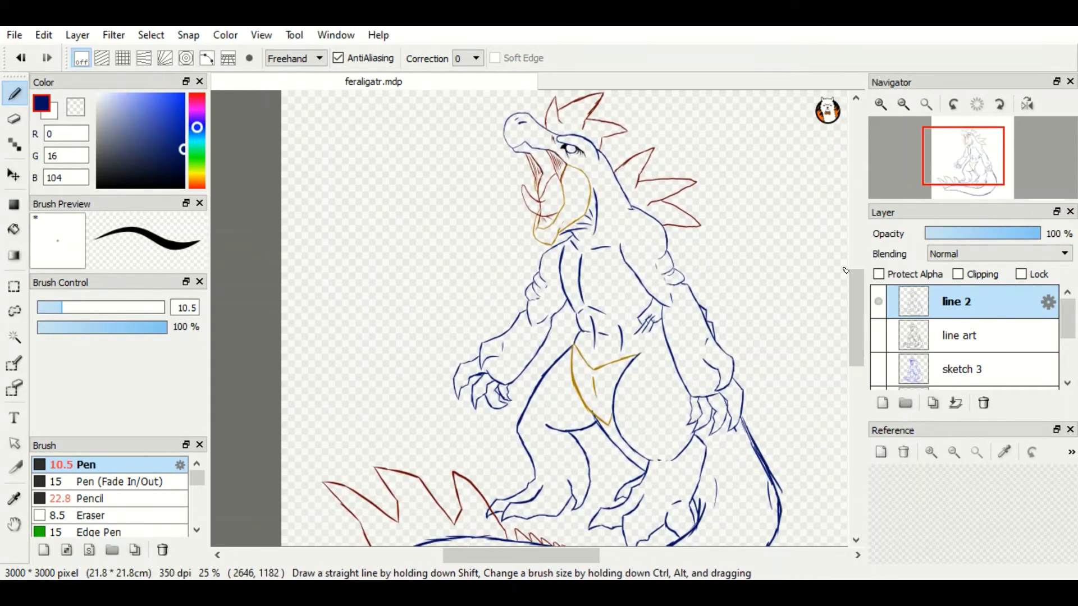
click(939, 403)
click(966, 335)
click(164, 109)
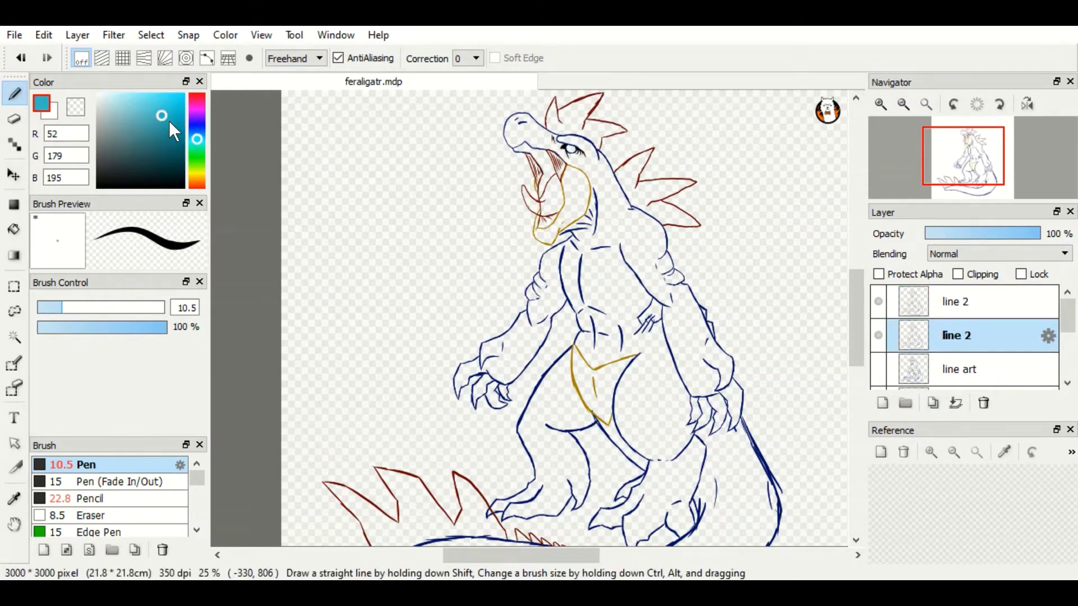
click(14, 229)
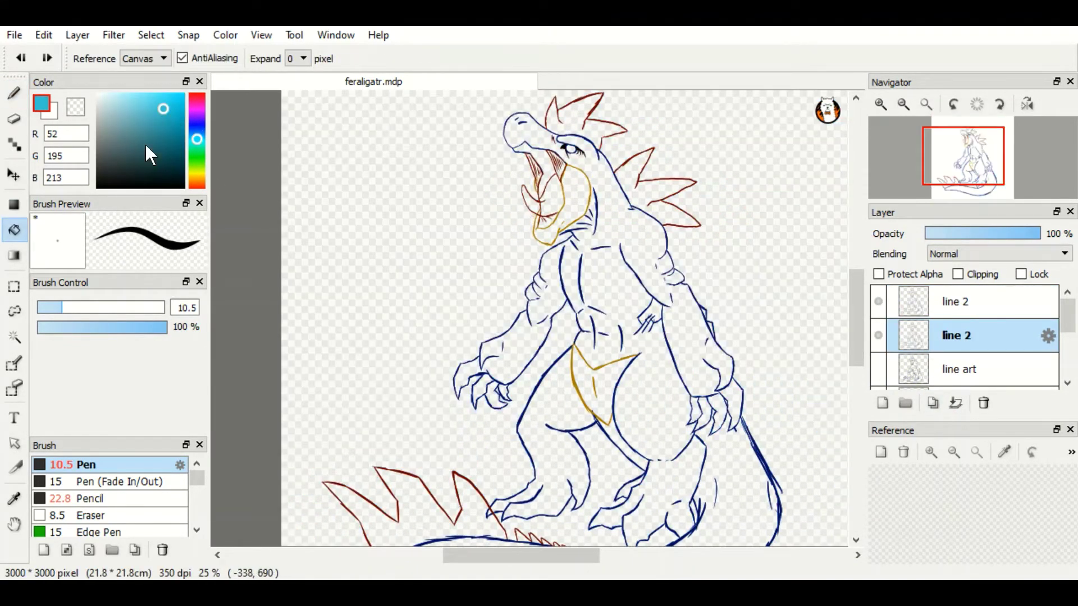
click(170, 157)
- Resample navy (0, 16, 104) from the arm's outline and return to the pen for close-up work on the arm
click(14, 498)
click(732, 367)
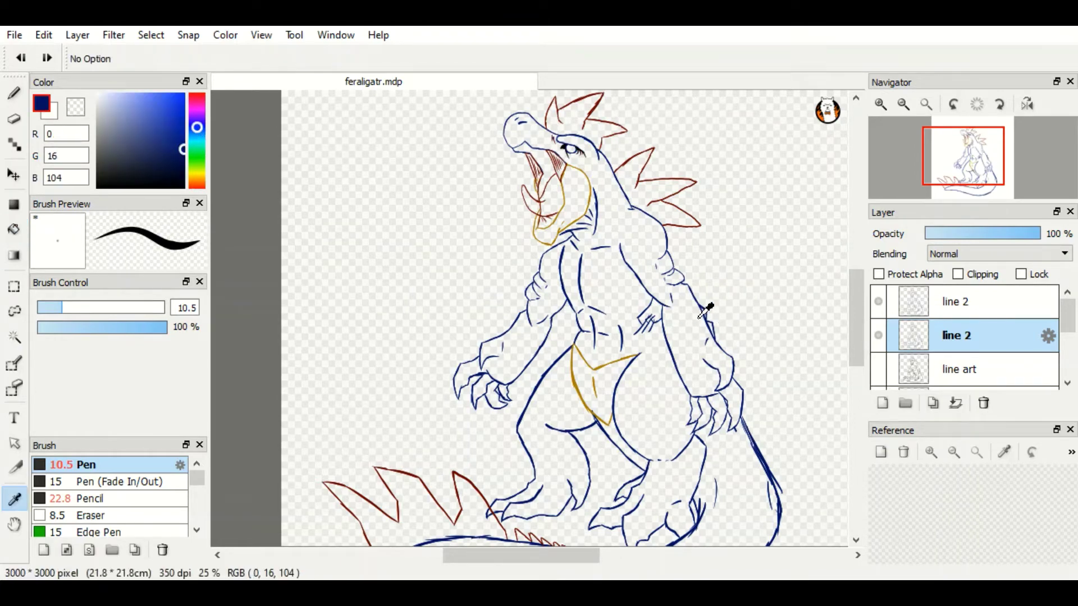
key(p)
scroll(790, 353, up, 3)
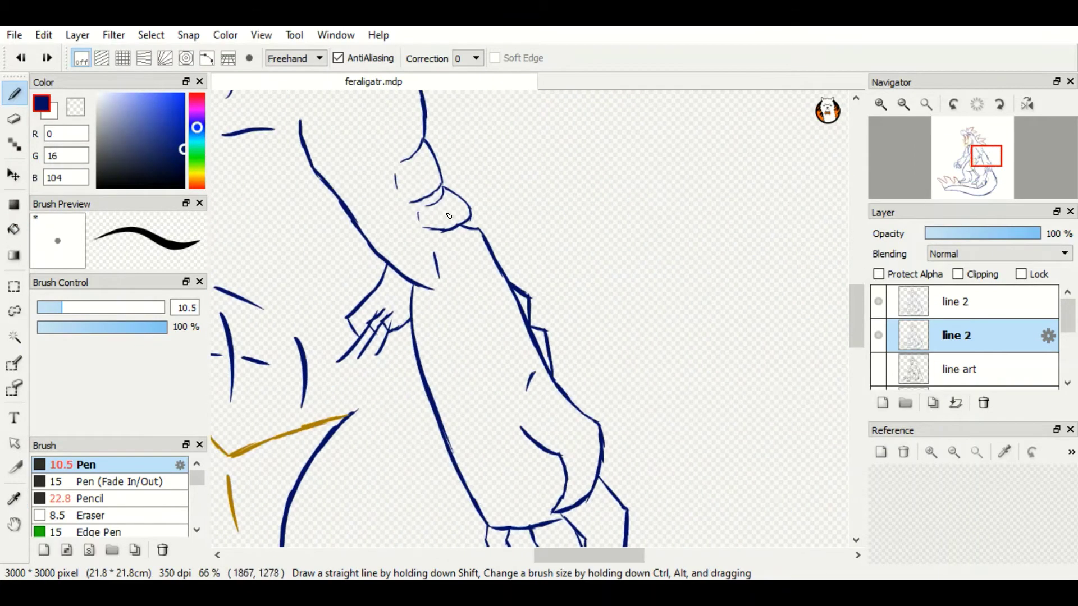
drag(449, 216, 645, 208)
mouse_move(856, 317)
mouse_down()
mouse_move(857, 306)
mouse_move(871, 324)
mouse_up()
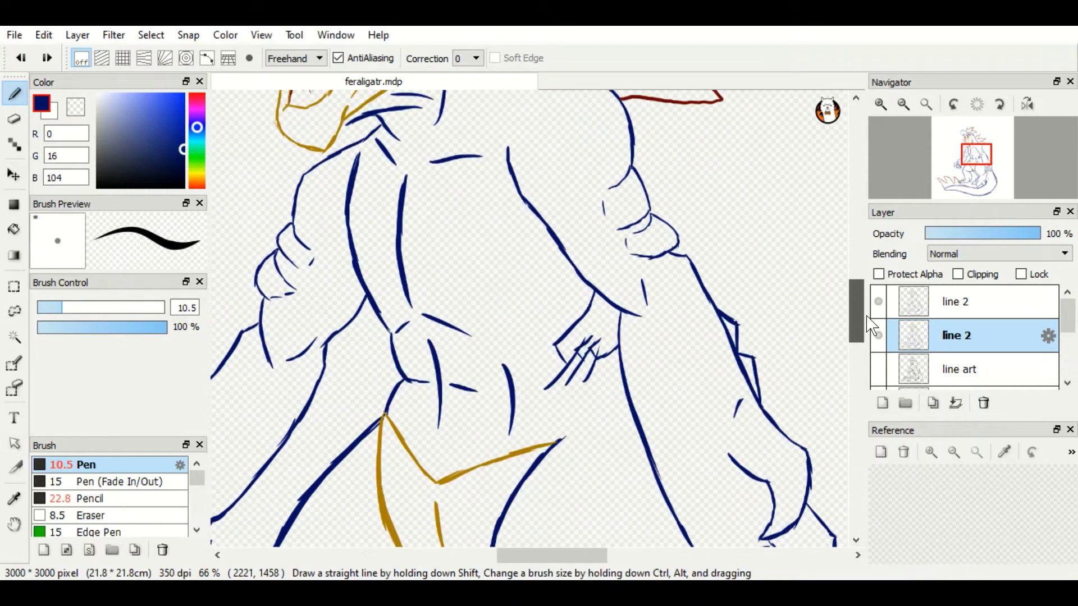
- Erase stray line ends and rough overlaps on the arms, belly and thigh outlines of the line 2 layer
key(e)
scroll(531, 320, down, 3)
scroll(775, 164, right, 3)
scroll(580, 245, up, 3)
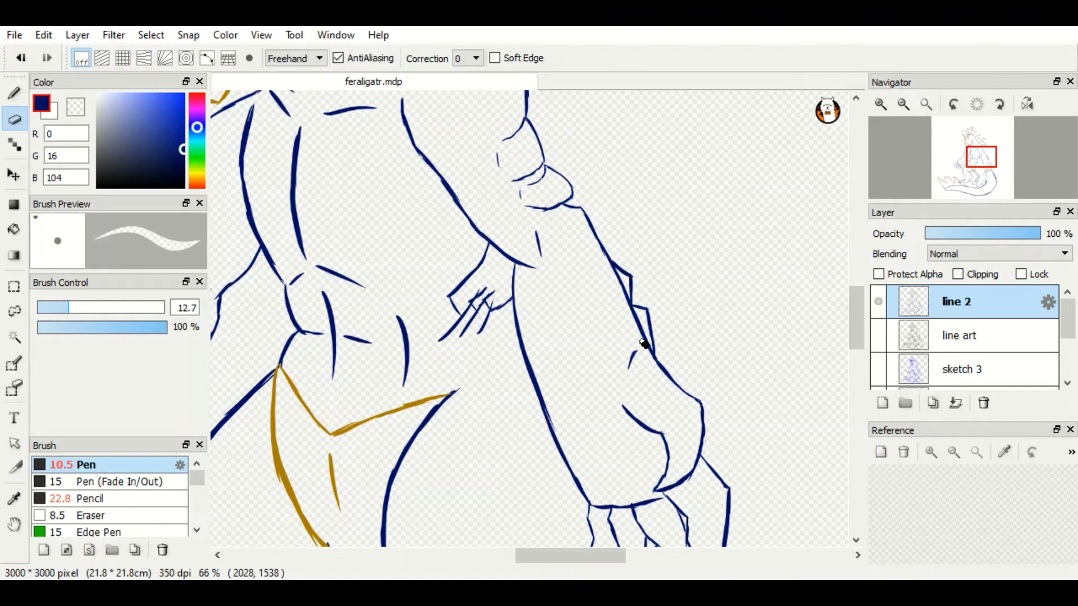
scroll(644, 343, down, 3)
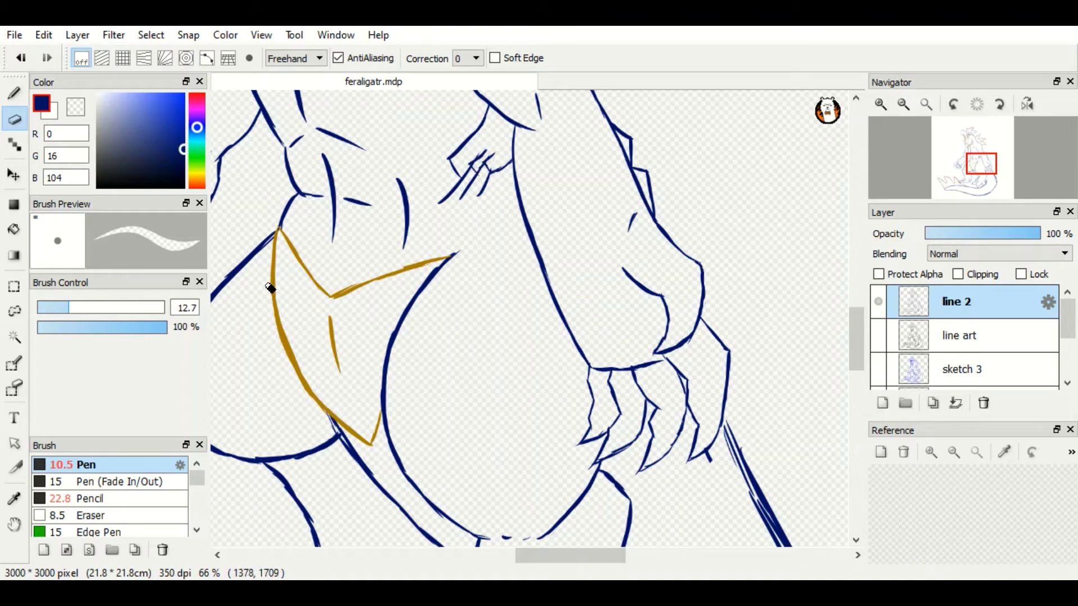
scroll(563, 545, left, 3)
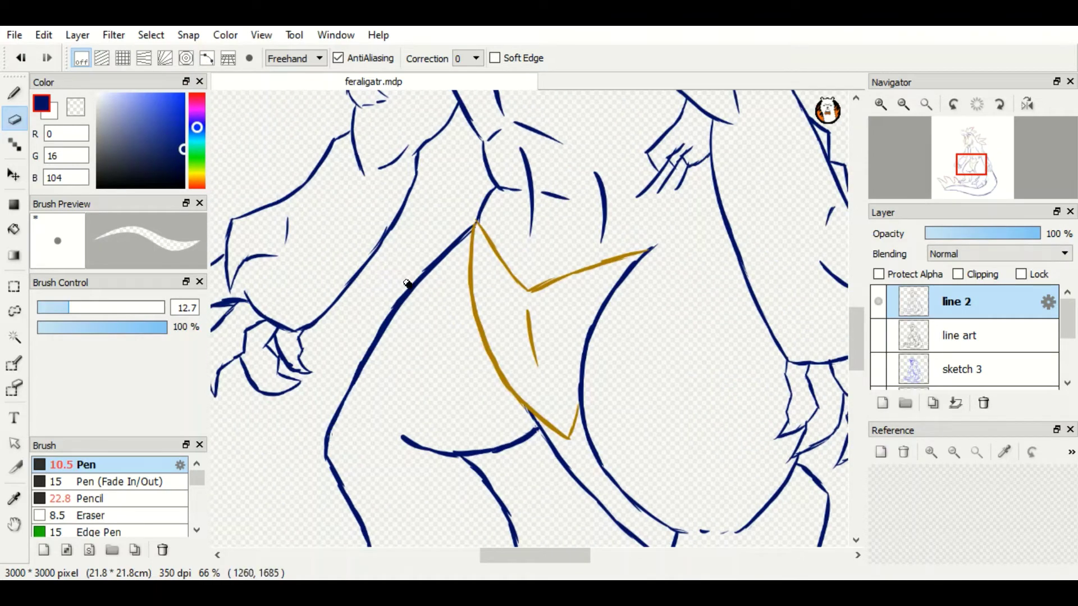
scroll(386, 327, down, 5)
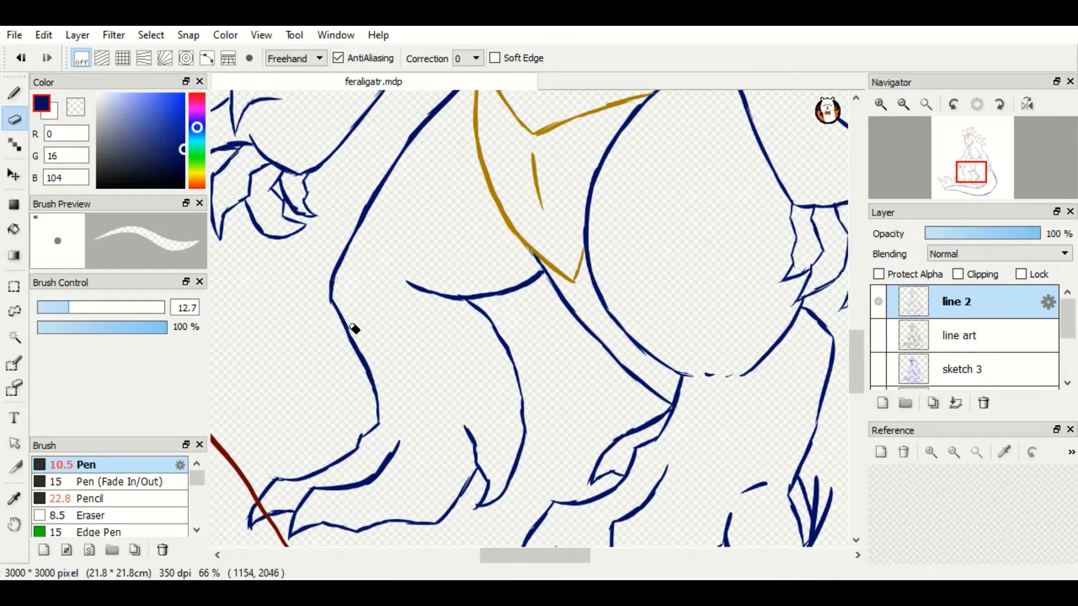
- Clean up the feet outlines and erase the stray stroke ends along the upper edge of the tail
scroll(359, 383, down, 3)
scroll(349, 381, left, 1)
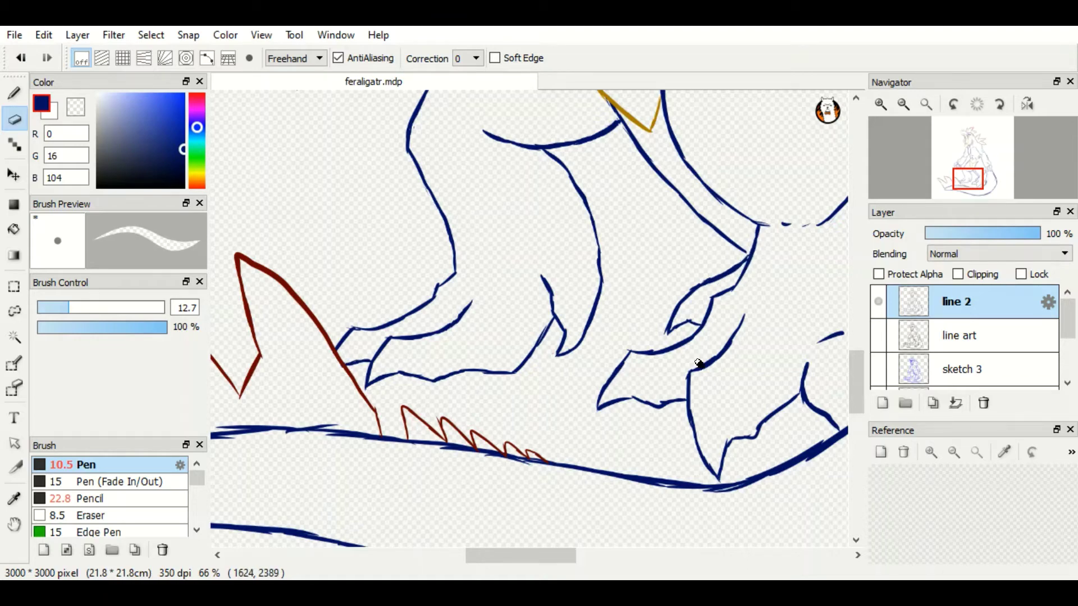
scroll(711, 374, down, 2)
scroll(711, 374, left, 5)
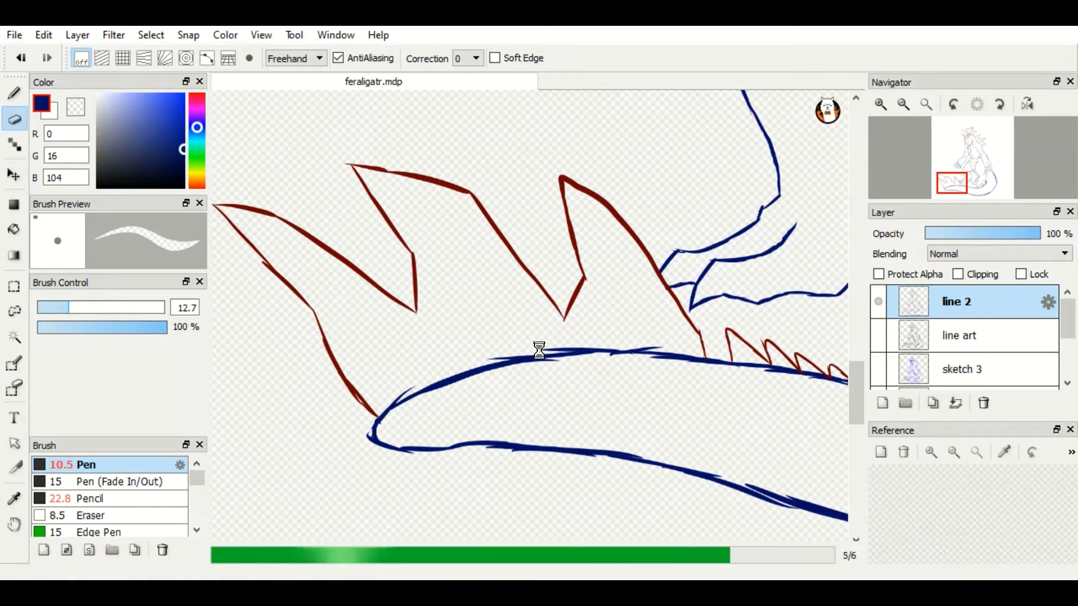
alt+click(593, 353)
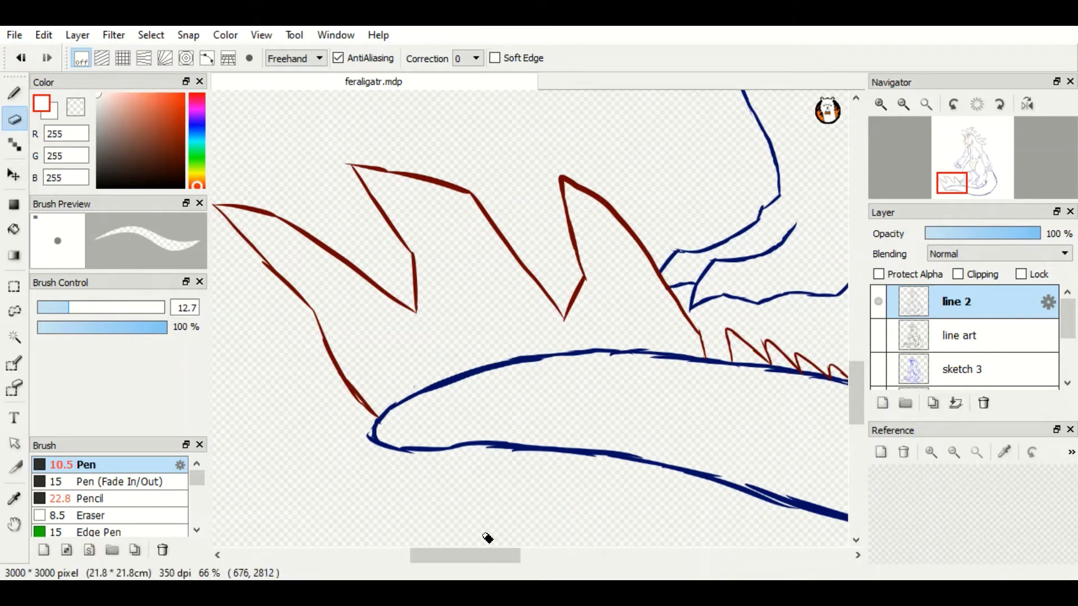
- Resample navy (0, 16, 104) and thicken the outer curve of the tail with the 17 px pen
scroll(488, 537, down, 1)
scroll(450, 428, right, 6)
alt+click(331, 457)
key(b)
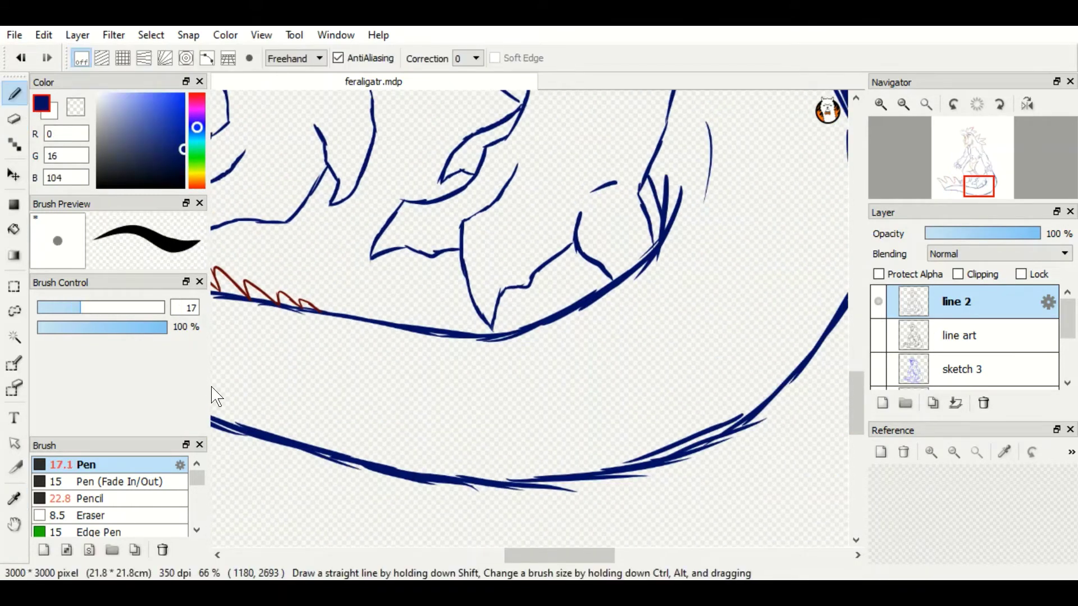
mouse_move(312, 449)
mouse_down()
mouse_move(501, 485)
mouse_move(628, 463)
mouse_up()
scroll(629, 463, right, 3)
drag(786, 140, 582, 449)
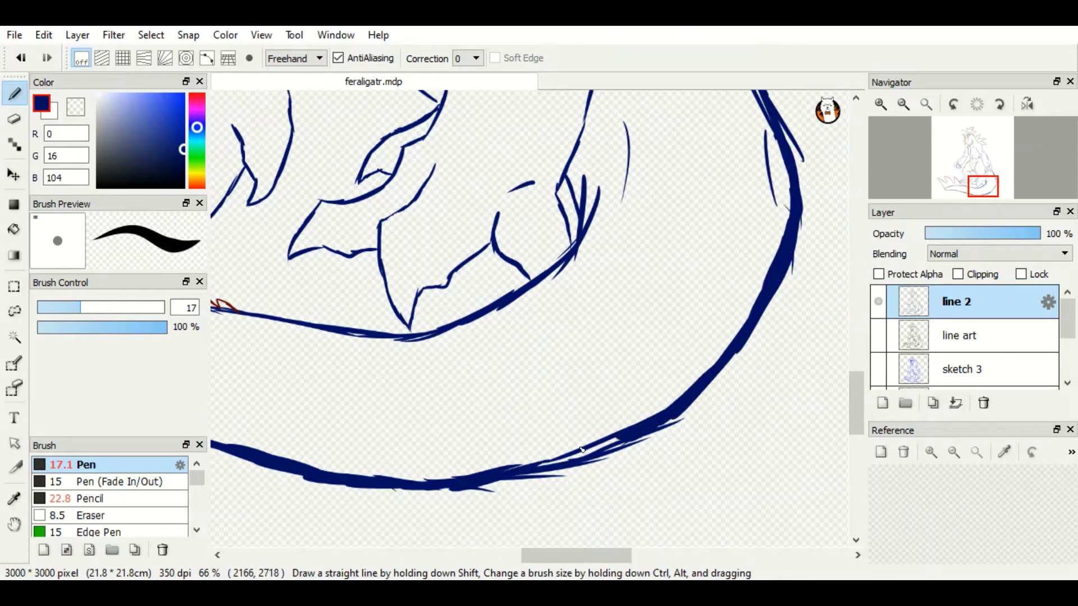
- Erase the stray strokes and jagged edges along the outer side of the tail's curve, using the 12.7 px eraser
key(e)
scroll(582, 449, up, 5)
drag(792, 342, 783, 289)
drag(765, 382, 764, 309)
drag(623, 303, 620, 383)
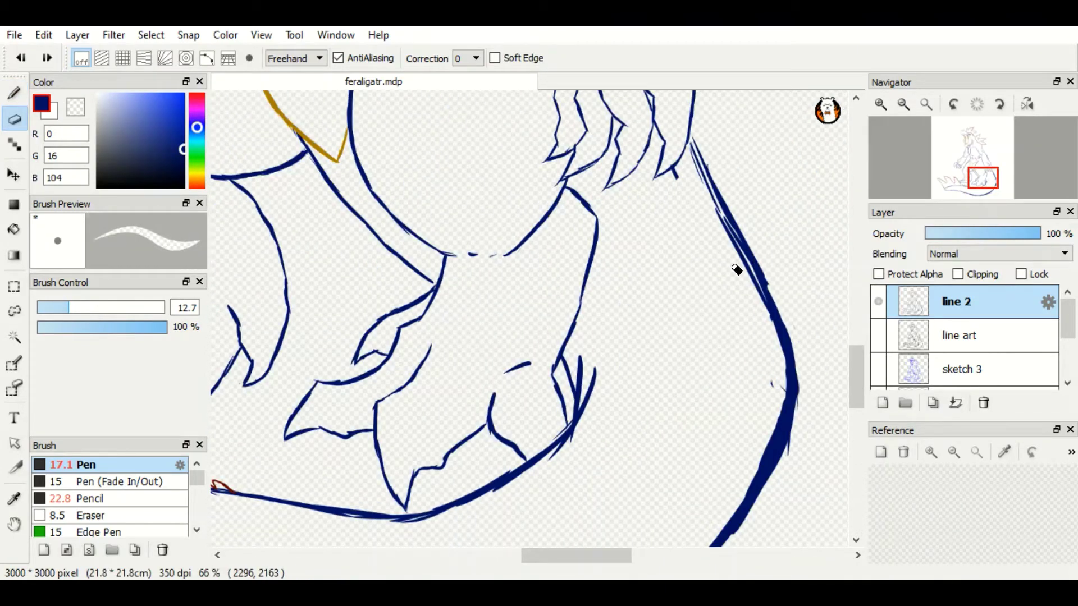
scroll(762, 273, down, 3)
drag(801, 269, 772, 224)
drag(775, 316, 678, 462)
drag(784, 304, 736, 438)
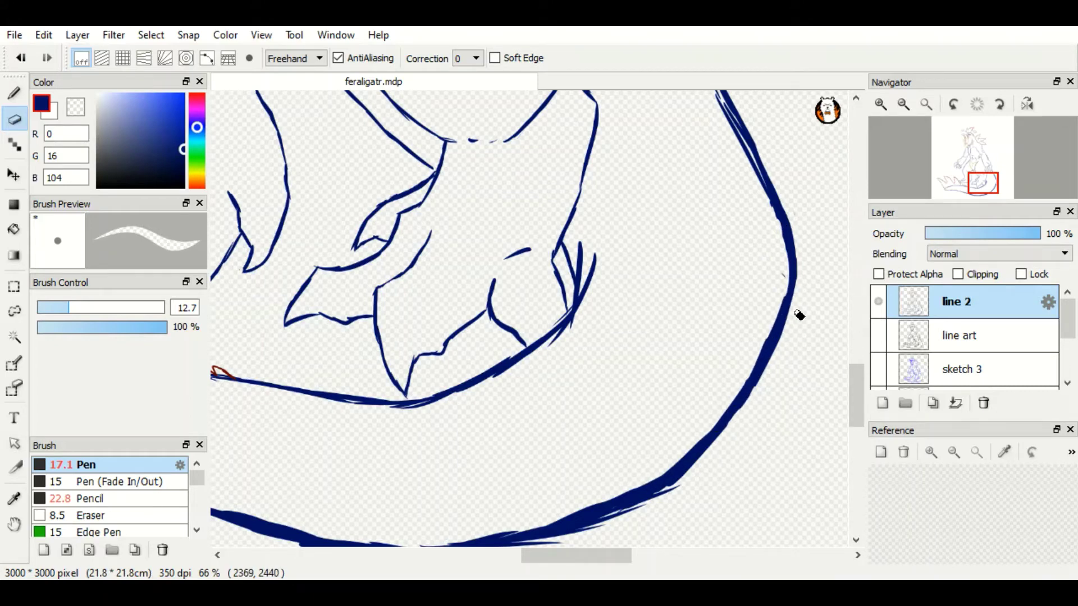
- Erase the loose stroke ends beneath the lowest part of the tail's curve
scroll(729, 404, down, 6)
scroll(561, 404, left, 5)
scroll(746, 326, right, 3)
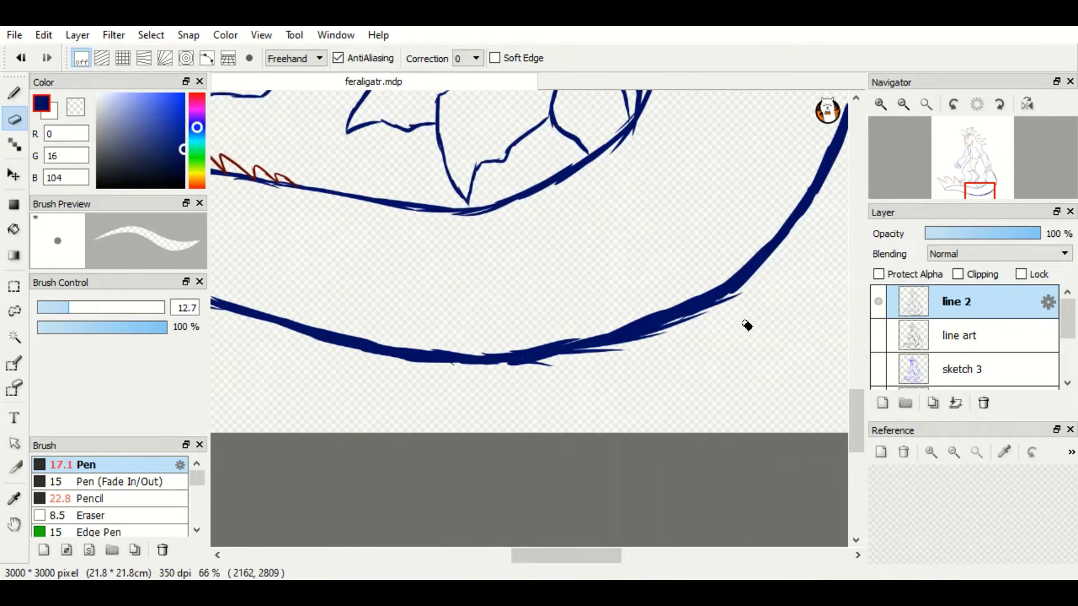
drag(740, 301, 622, 367)
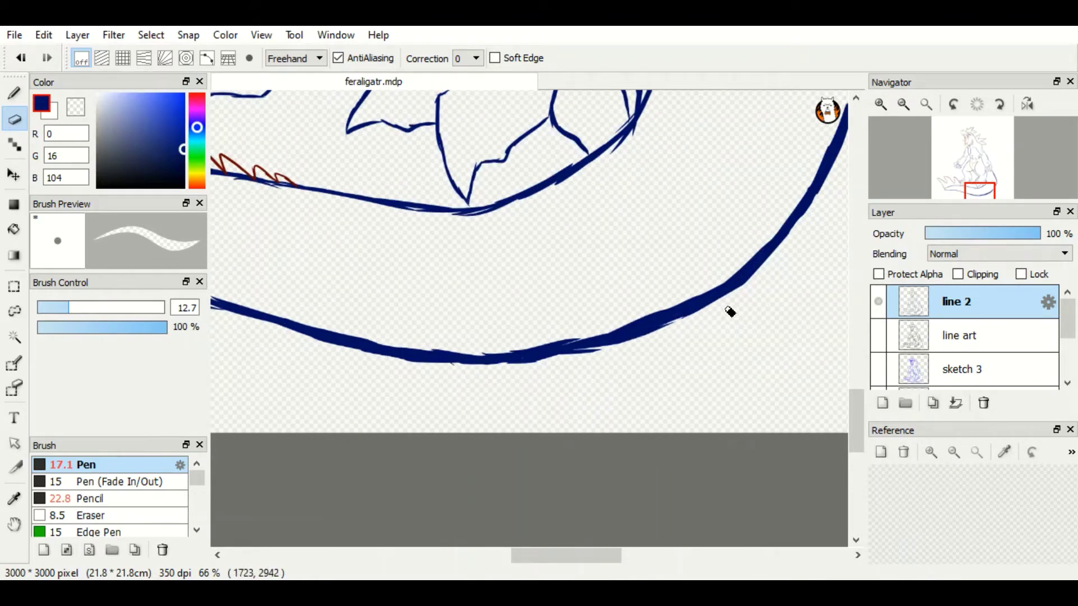
drag(694, 327, 684, 325)
scroll(484, 327, left, 1)
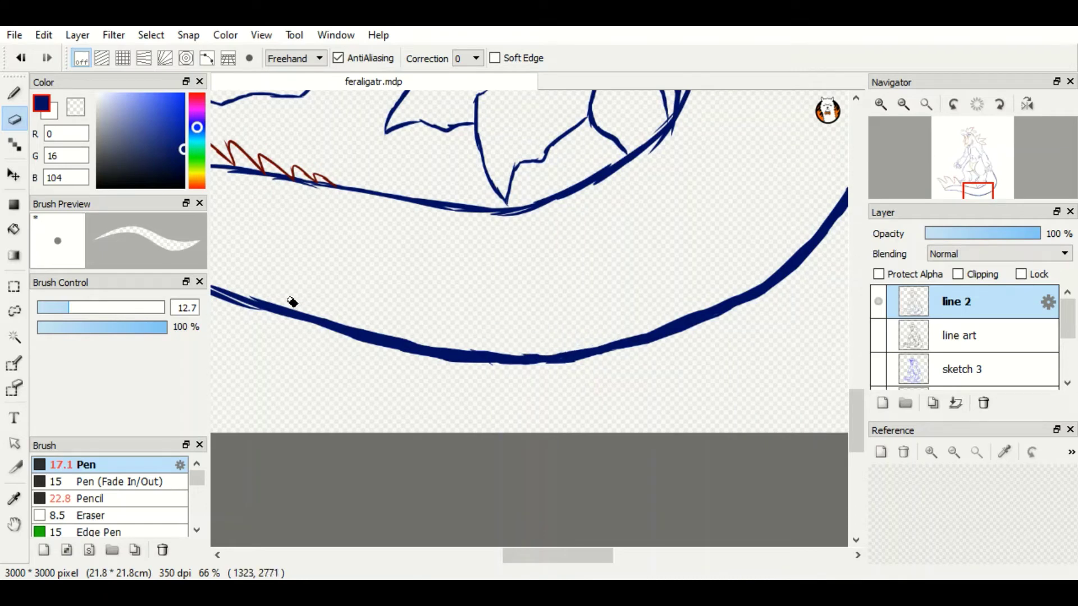
- Merge the doubled strokes on the tail's lower edge into one thicker navy line and smooth it with the eraser
scroll(524, 544, left, 6)
key(b)
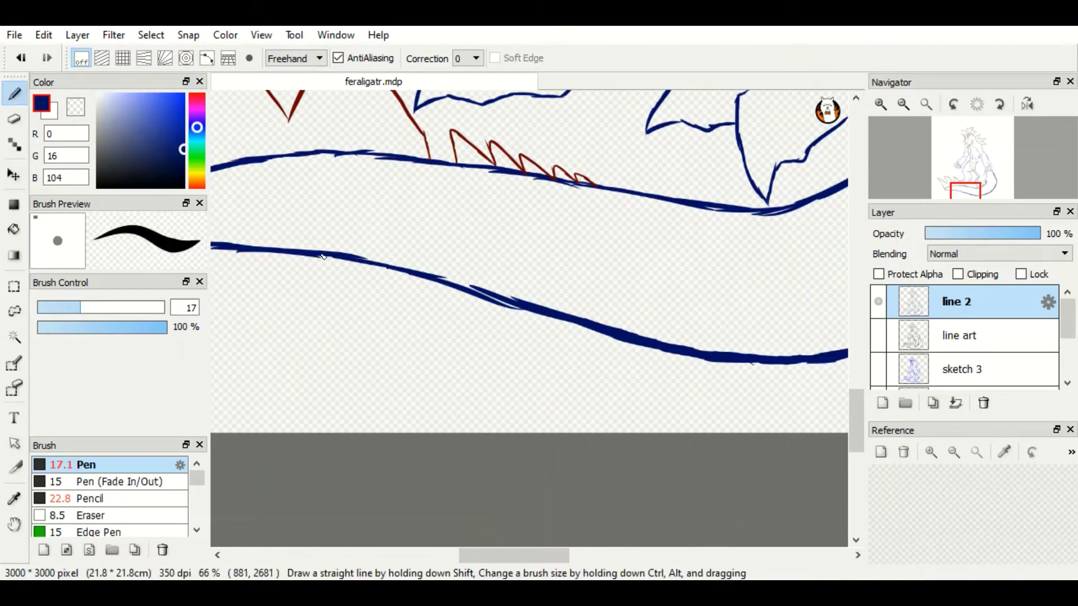
drag(359, 257, 522, 309)
key(e)
scroll(404, 277, left, 6)
- Thicken the underside of the tail tip in navy and trim its rough edges
key(b)
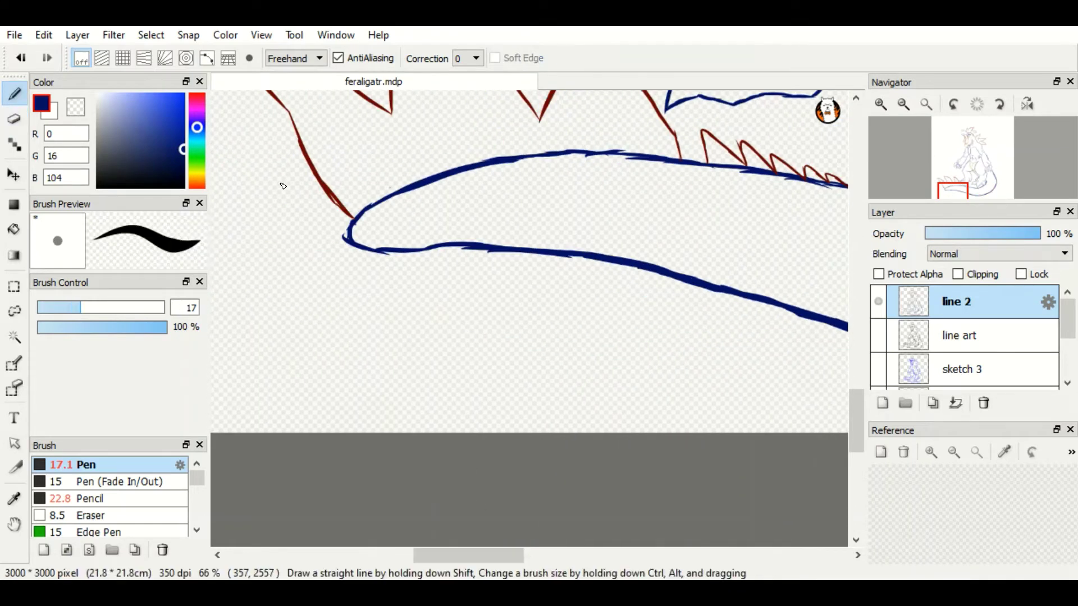
key(e)
drag(407, 255, 475, 254)
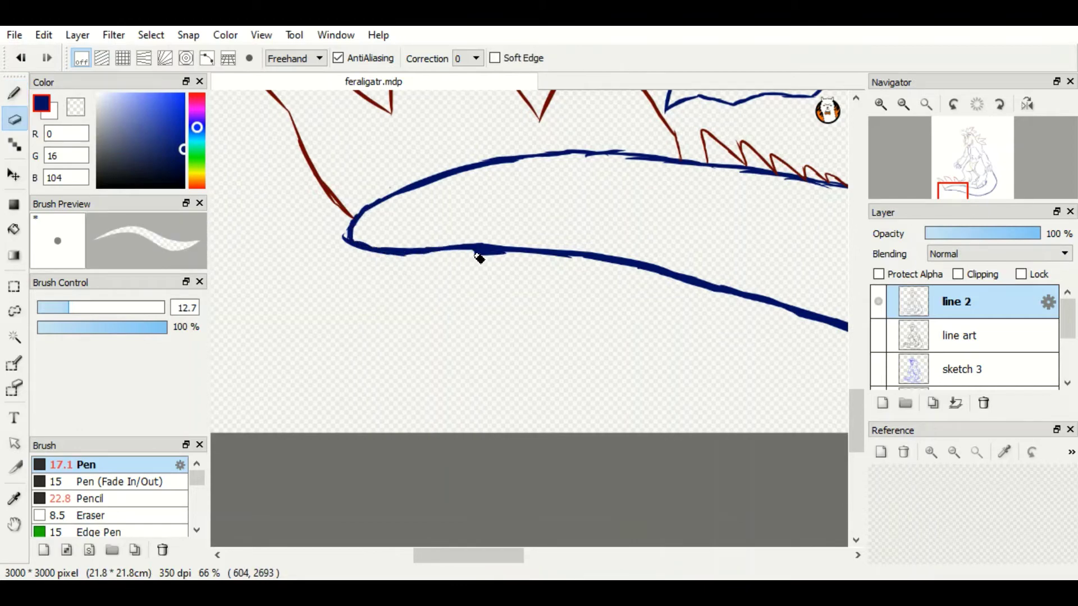
drag(371, 247, 450, 251)
- Join the doubled tail lines below the hand into one thick navy line and erase the excess along it
scroll(314, 224, up, 5)
scroll(313, 224, right, 10)
key(b)
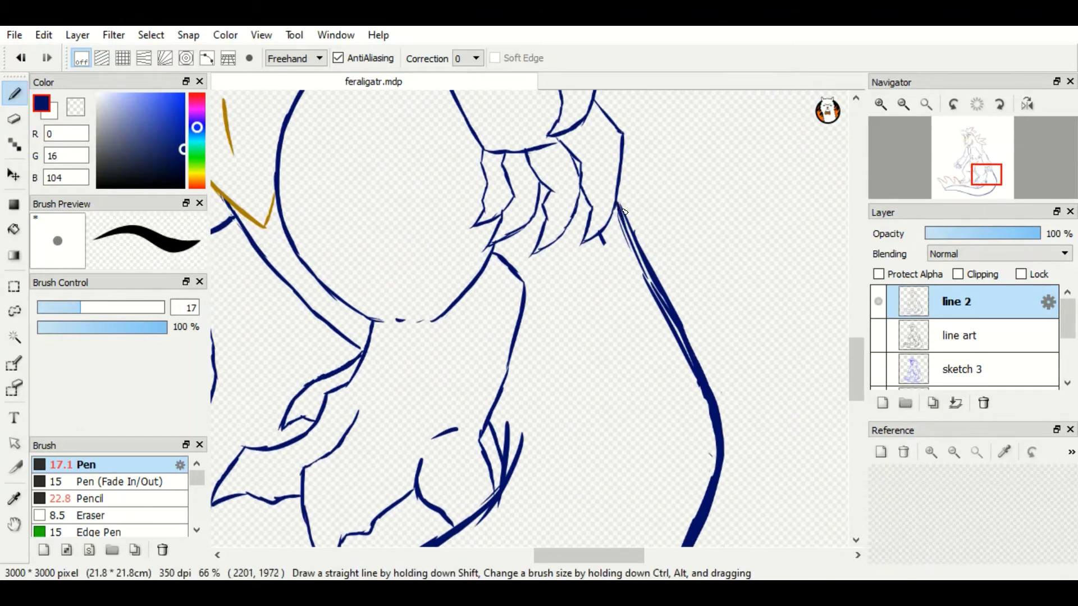
key(e)
drag(623, 246, 681, 342)
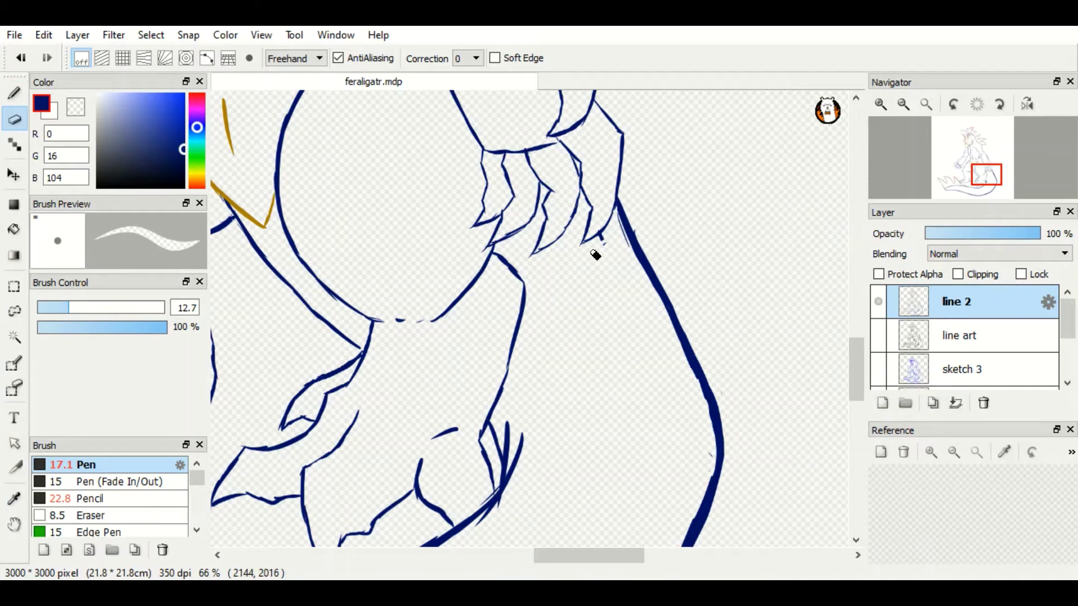
drag(617, 210, 631, 247)
scroll(617, 336, down, 3)
mouse_move(705, 295)
mouse_down()
mouse_move(654, 424)
mouse_move(691, 345)
mouse_up()
- Draw a small navy knee plate with a crease on the far leg's knee
scroll(787, 224, up, 4)
scroll(562, 281, left, 5)
key(p)
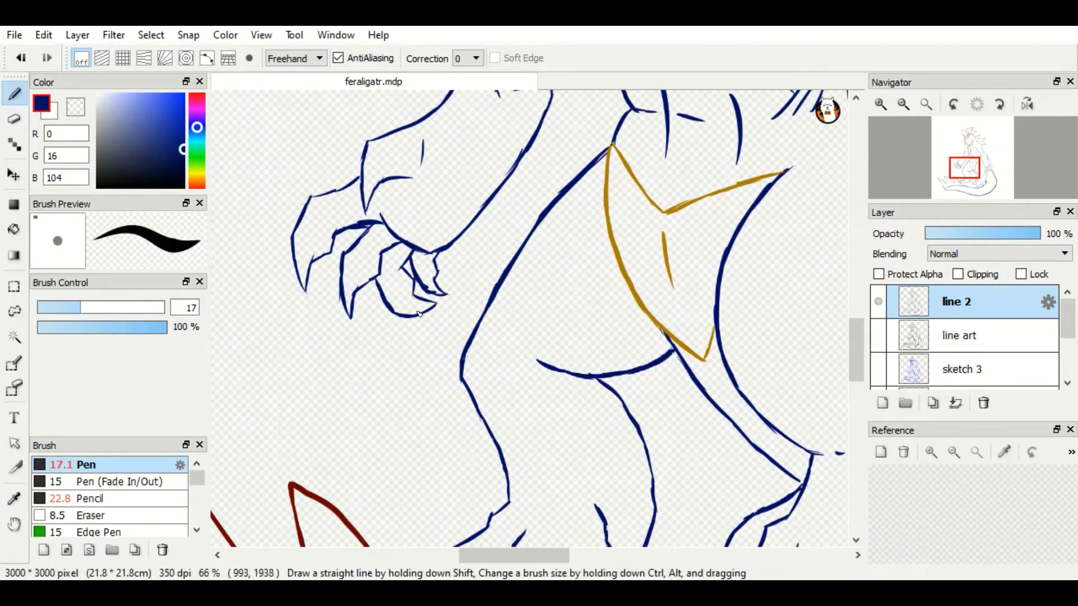
mouse_move(462, 349)
mouse_down()
mouse_move(477, 416)
mouse_move(497, 407)
mouse_up()
scroll(496, 393, right, 4)
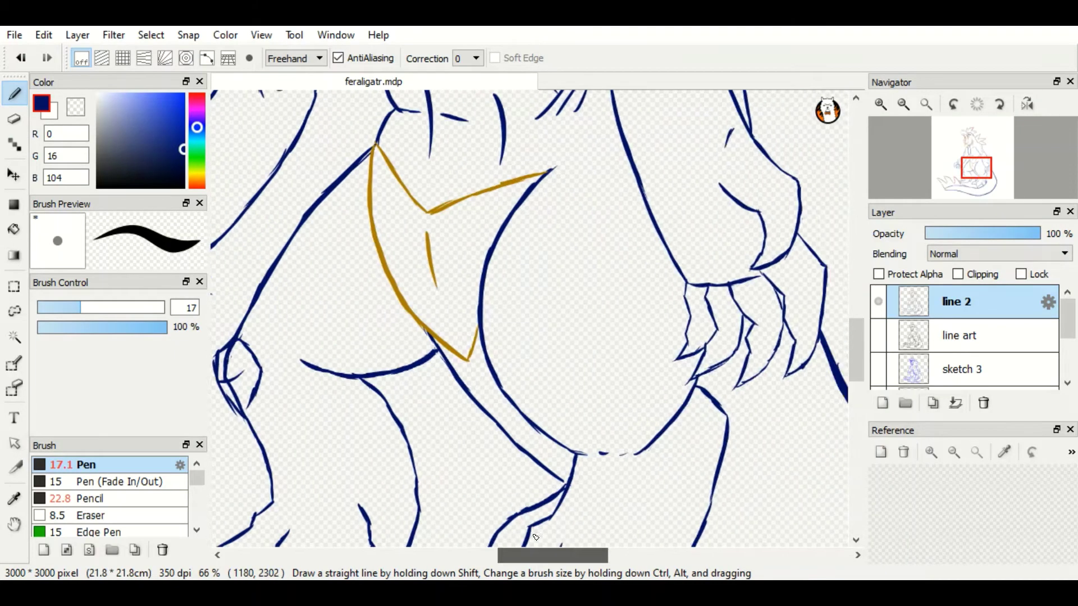
- Draw a curved navy knee plate with inner crease lines over the gap in the near leg's knee
scroll(533, 381, down, 1)
mouse_move(550, 367)
mouse_down()
mouse_move(633, 395)
mouse_move(668, 364)
mouse_up()
drag(671, 390, 611, 431)
drag(549, 371, 564, 420)
mouse_move(583, 400)
mouse_down()
mouse_move(611, 432)
mouse_move(644, 409)
mouse_up()
- Erase the overlapping and rough lines around both knee plates
key(e)
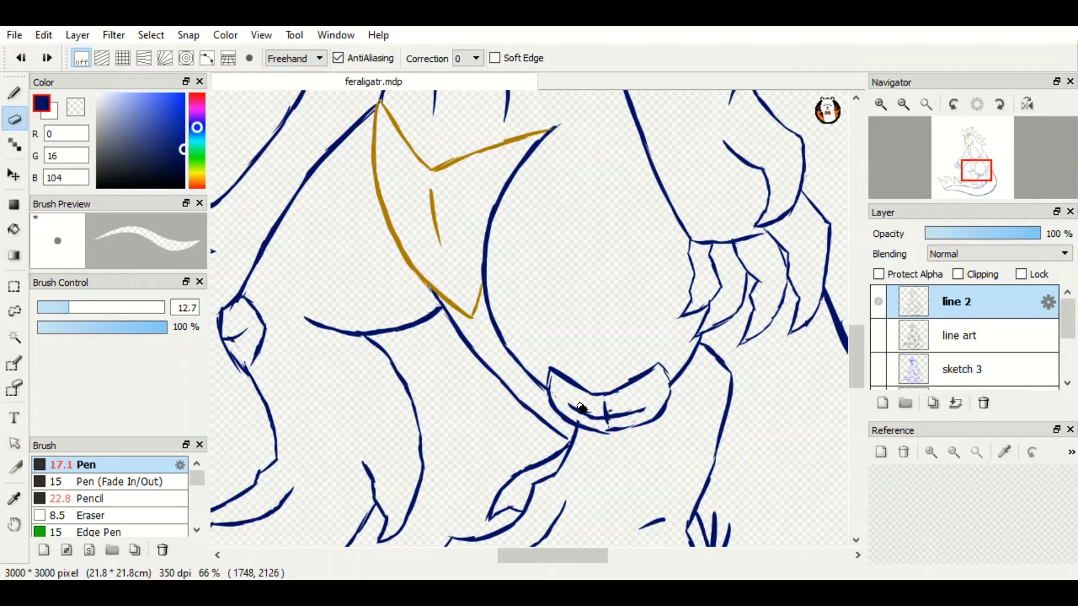
drag(634, 383, 657, 364)
key(p)
key(e)
mouse_move(597, 397)
mouse_down()
mouse_move(663, 368)
mouse_move(668, 379)
mouse_up()
scroll(360, 311, left, 3)
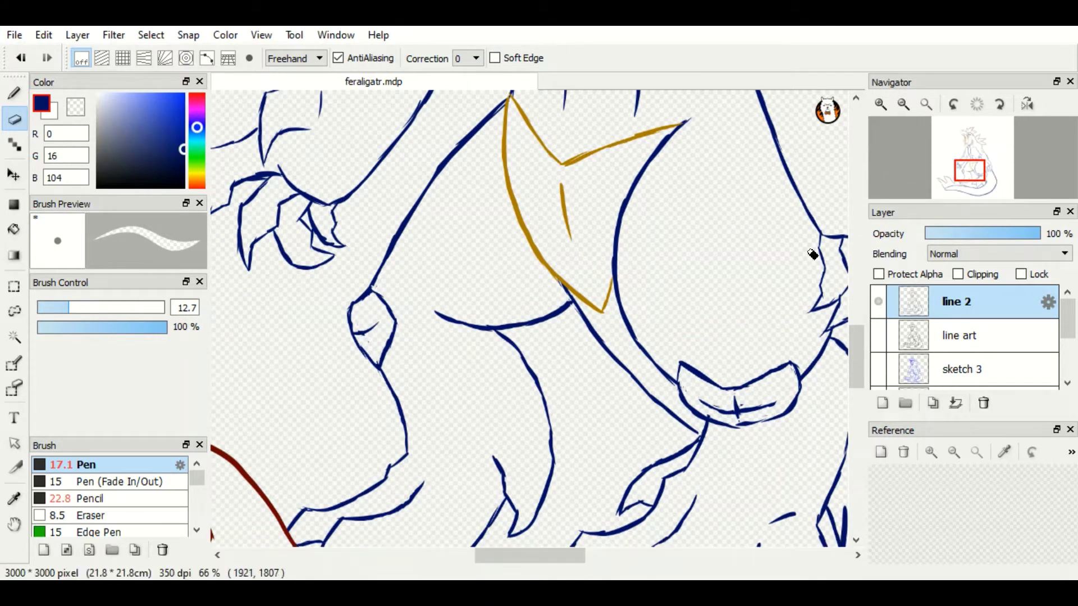
- Duplicate the line 2 layer, keep the lower copy selected and choose light blue (121, 156, 197) for the pen
scroll(814, 242, up, 10)
click(933, 403)
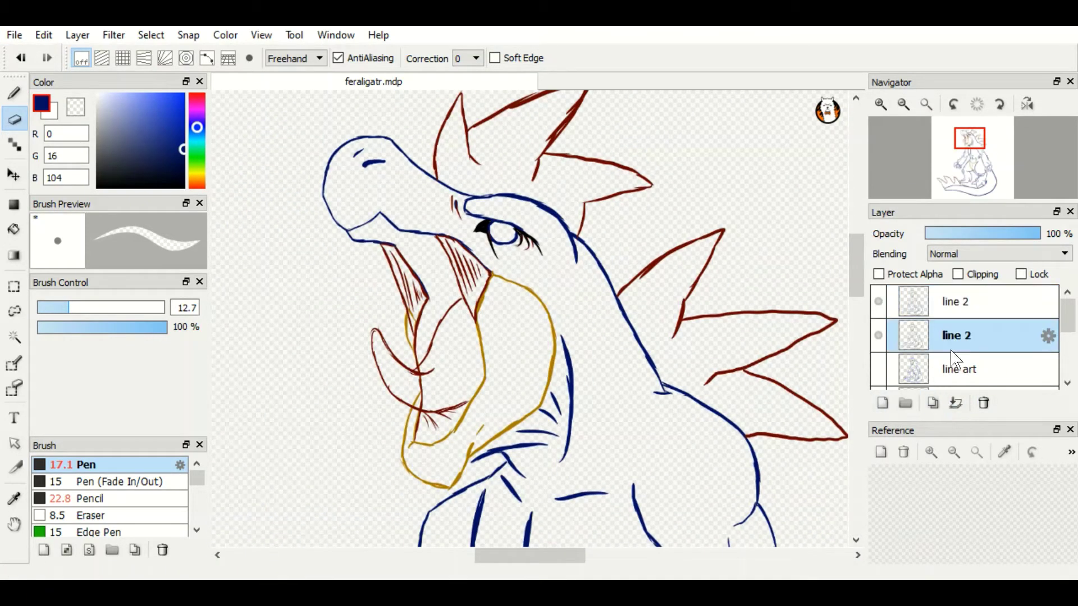
click(149, 119)
scroll(566, 293, down, 5)
key(g)
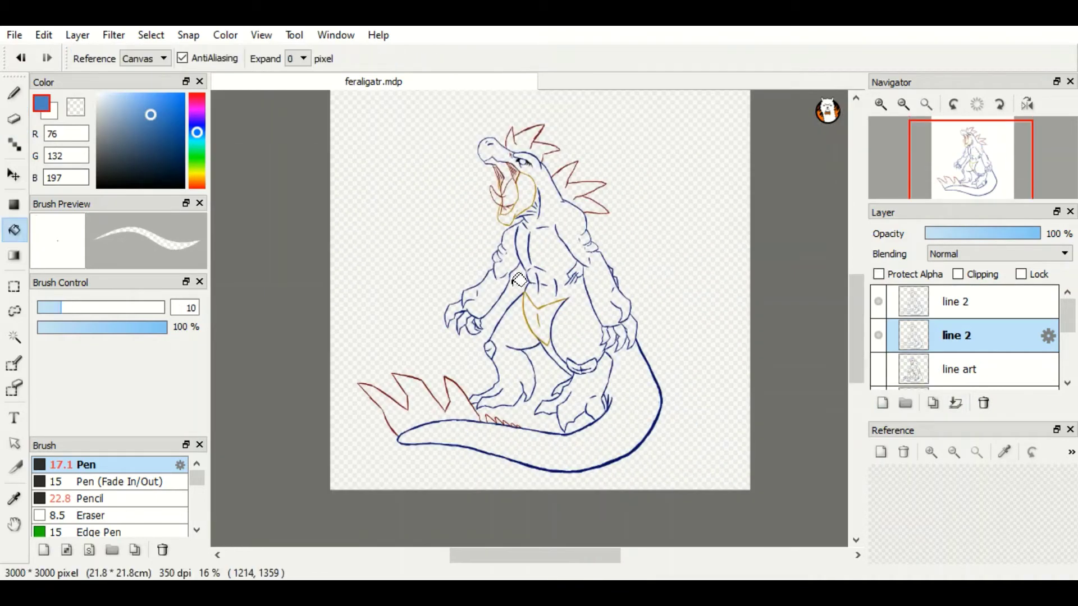
click(130, 114)
click(393, 168)
key(ctrl+z)
key(p)
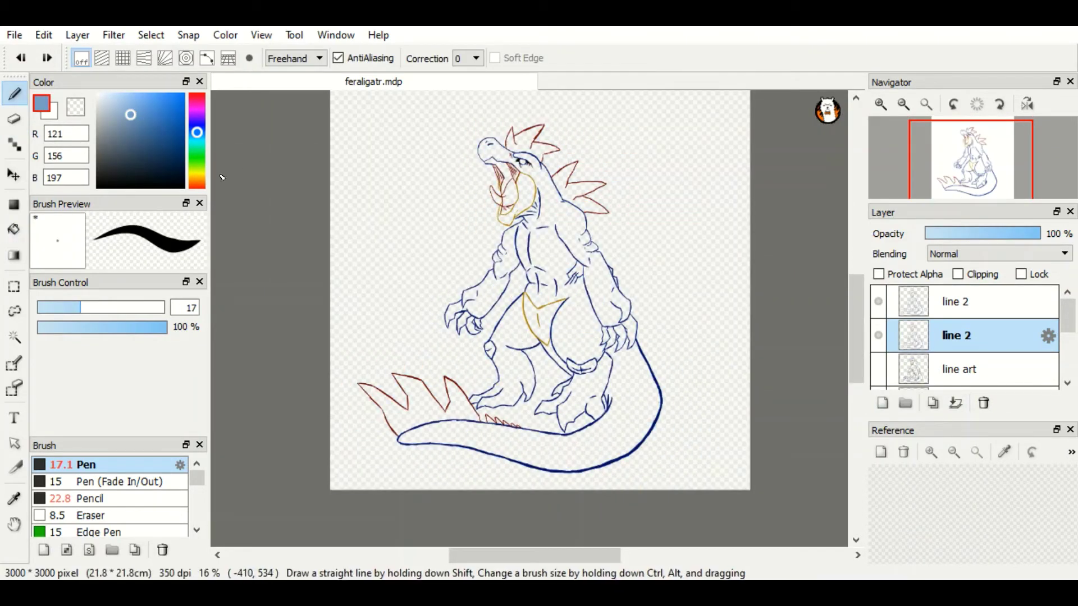
- Cover the entire figure, including the spikes and tail, in light blue using the pen enlarged to 242 px
drag(474, 155, 484, 156)
drag(371, 146, 392, 168)
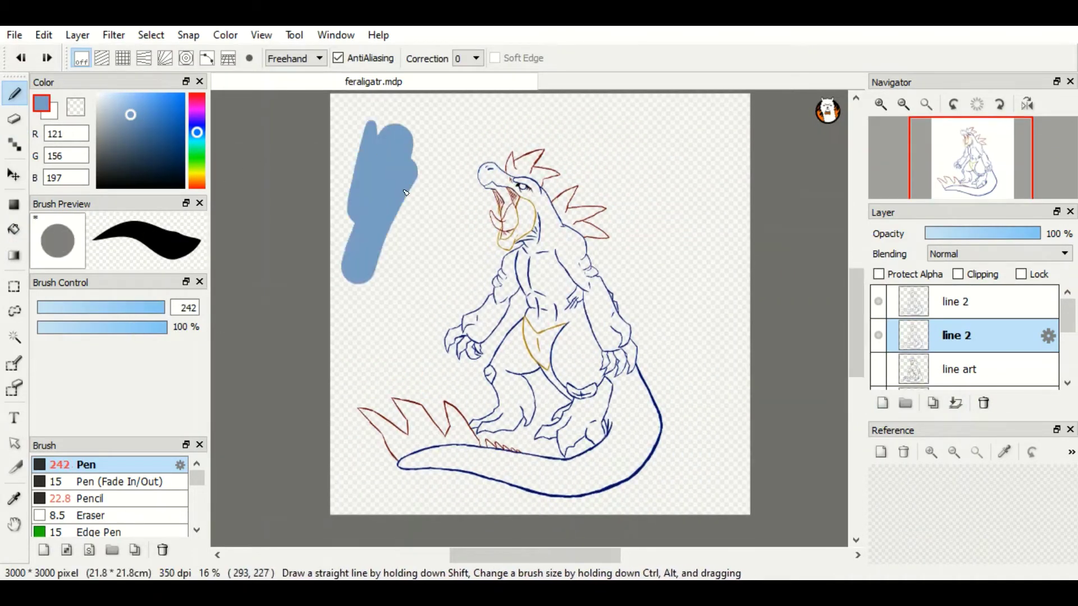
mouse_move(488, 140)
mouse_down()
mouse_move(646, 421)
mouse_move(501, 408)
mouse_up()
drag(607, 191, 381, 438)
drag(663, 427, 639, 292)
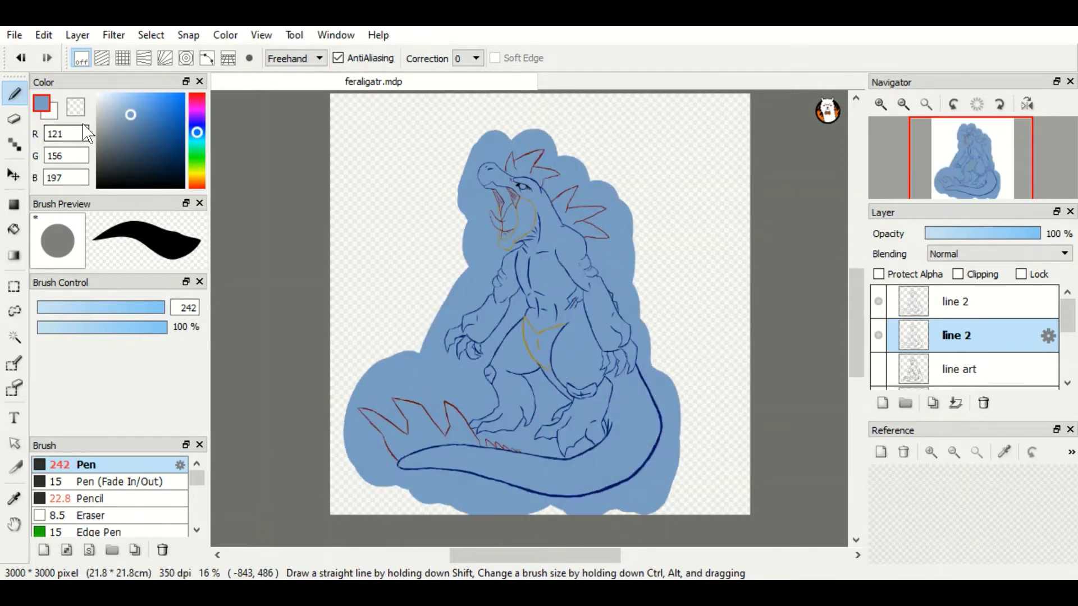
- Use transparent bucket fills to clear the blue outside the outline and within the tail fin, jaw and head spikes
key(g)
click(76, 107)
click(471, 275)
click(424, 442)
click(516, 219)
click(508, 236)
click(562, 202)
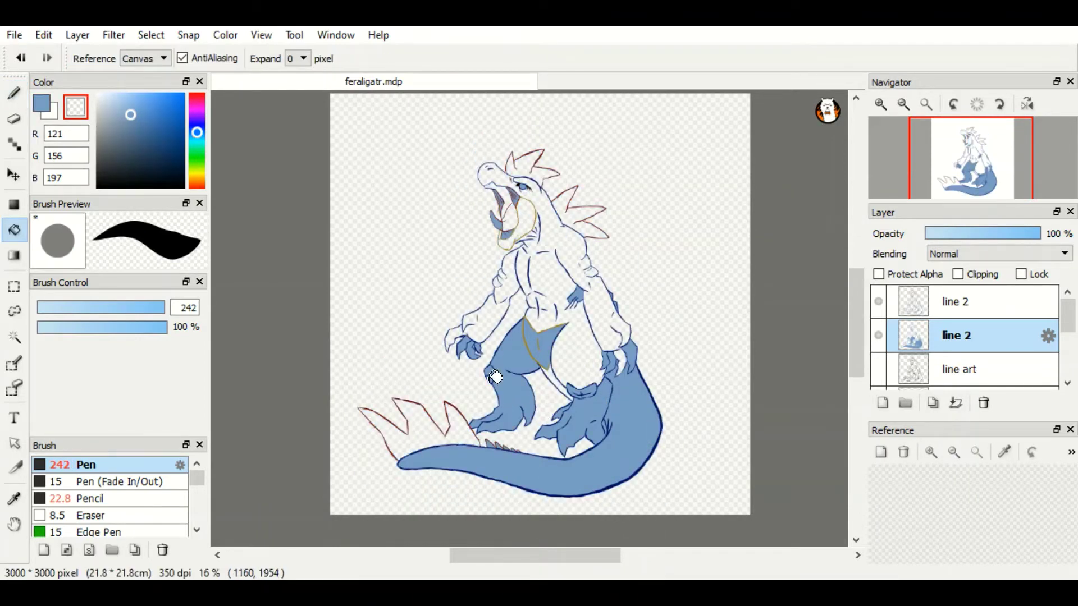
- Clear the blue from the ochre-outlined waist area and the small red tail spikes with transparent bucket fills
scroll(612, 297, up, 3)
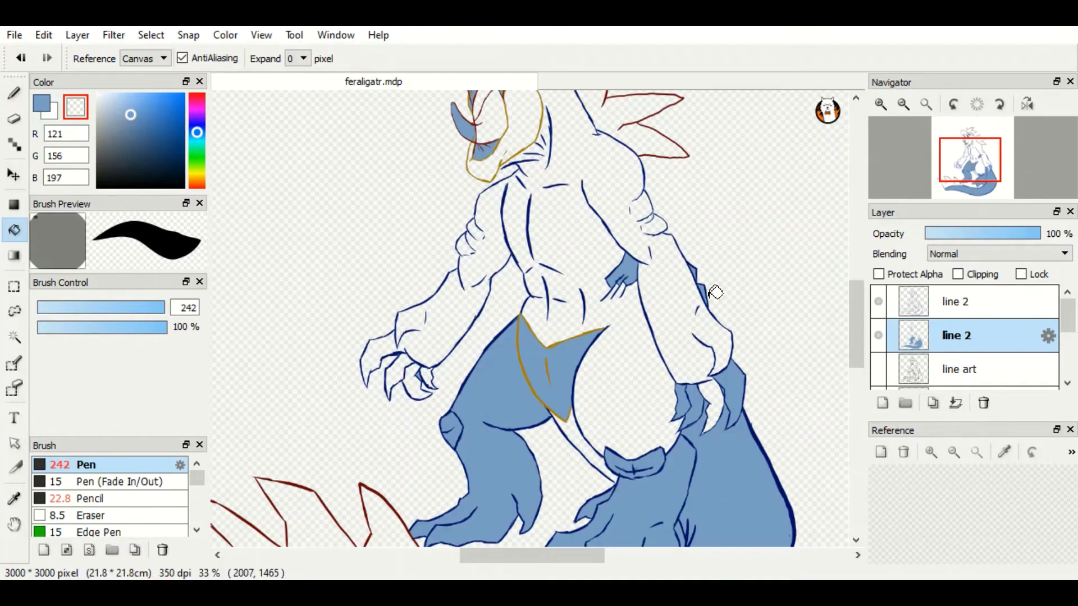
scroll(510, 224, down, 1)
scroll(550, 307, down, 3)
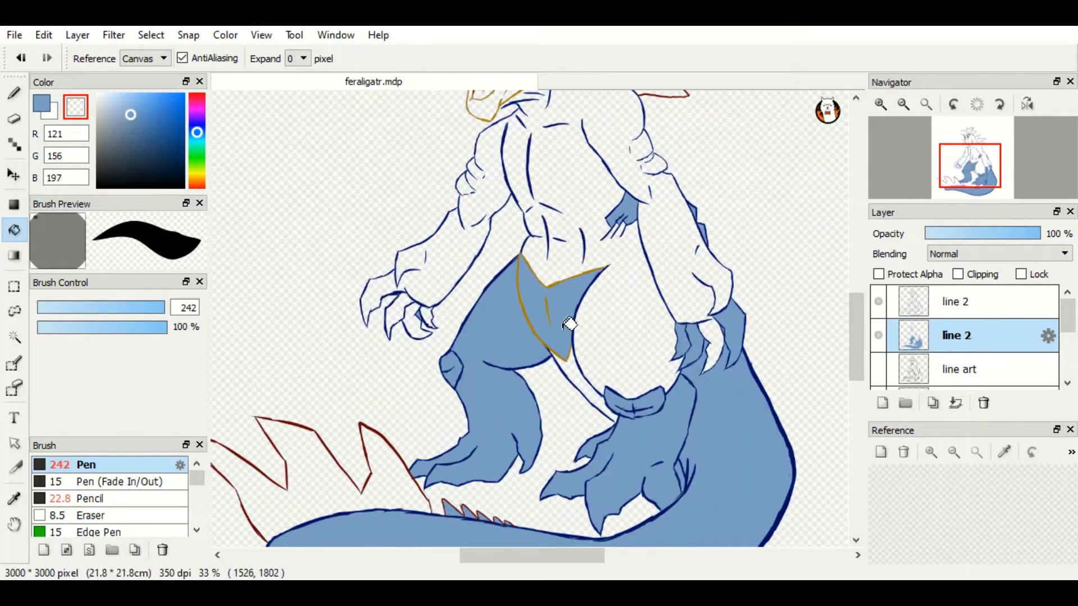
click(569, 325)
scroll(561, 337, down, 3)
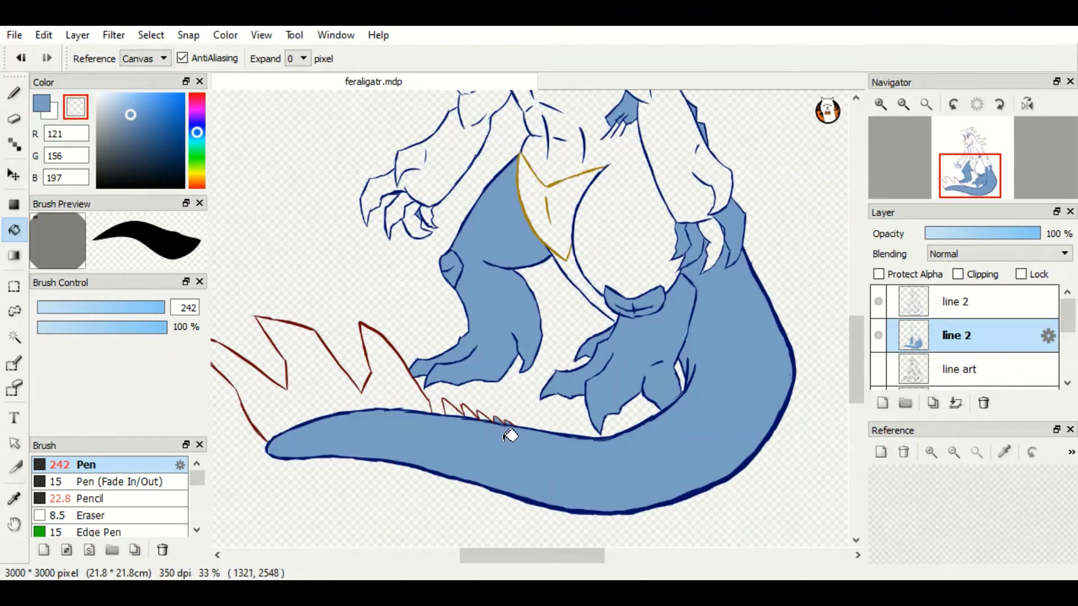
key(e)
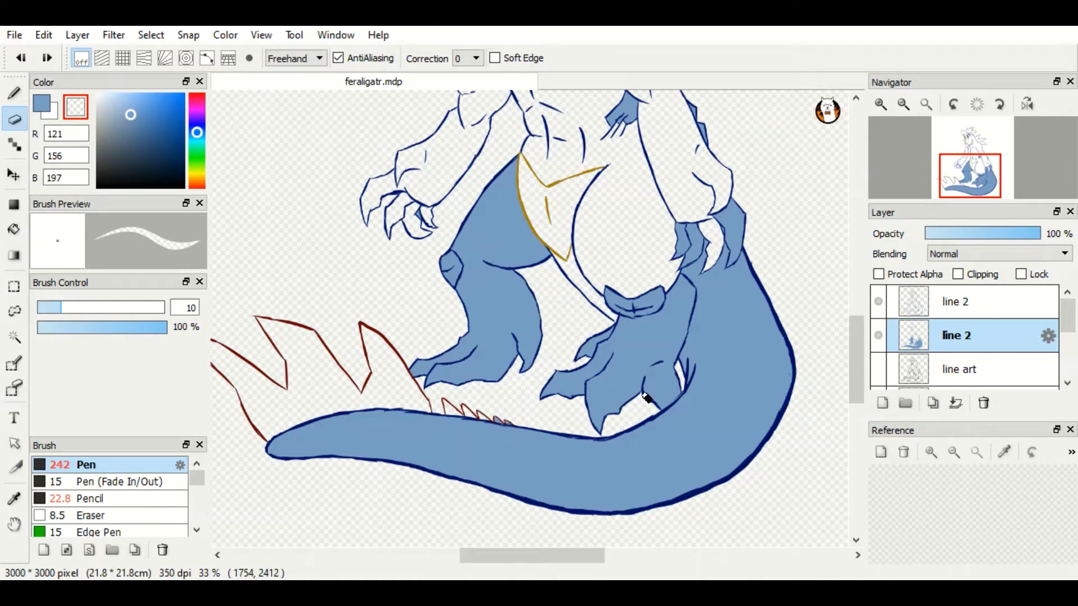
scroll(561, 309, up, 3)
key(g)
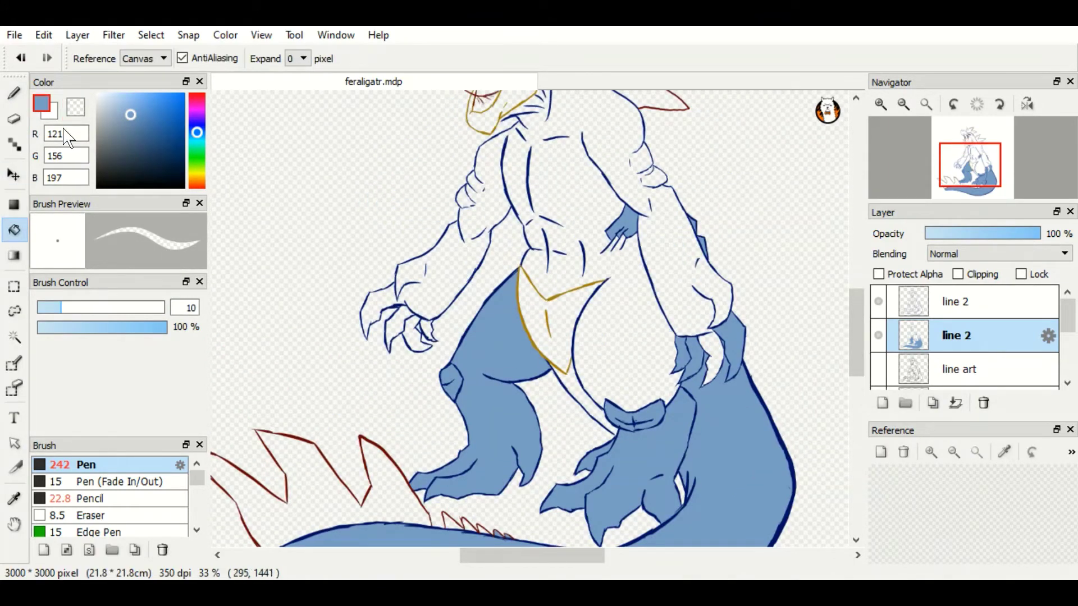
key(p)
scroll(505, 258, up, 5)
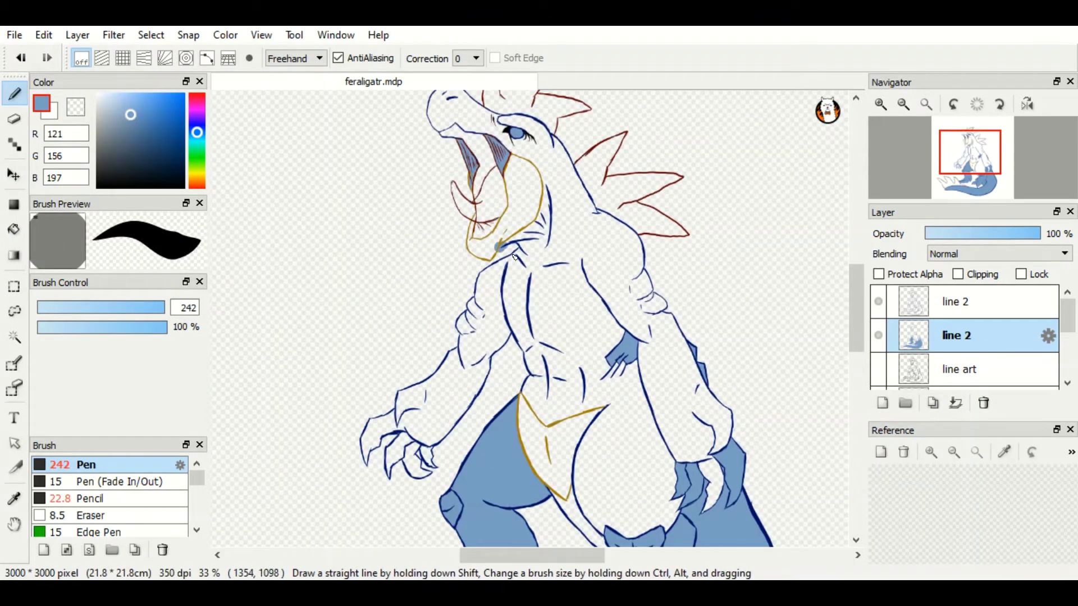
scroll(562, 292, down, 8)
scroll(562, 292, up, 3)
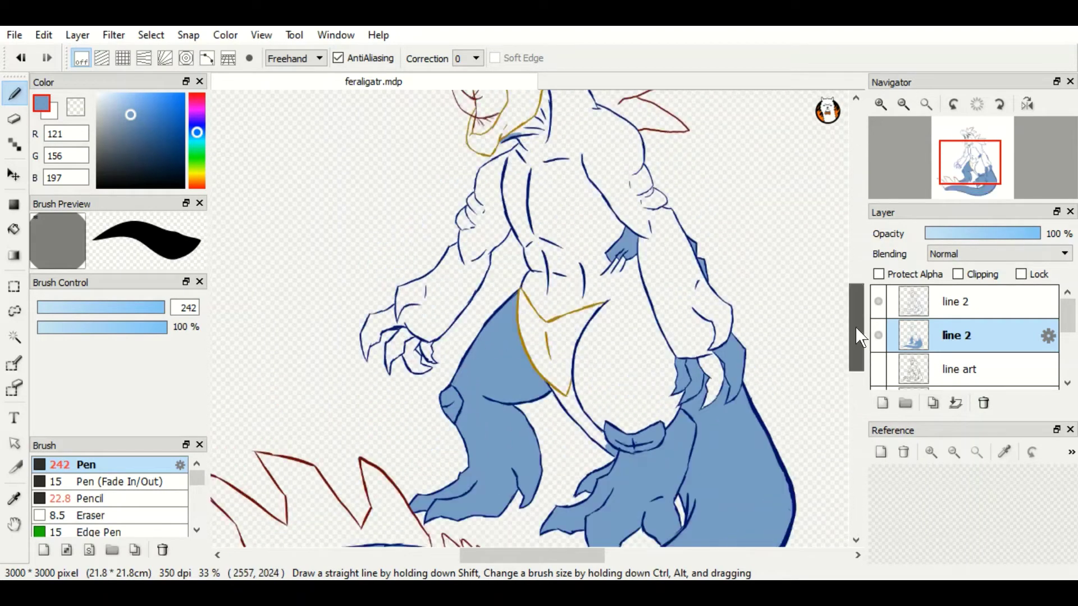
key(g)
click(624, 297)
key(ctrl+z)
scroll(572, 264, up, 2)
key(p)
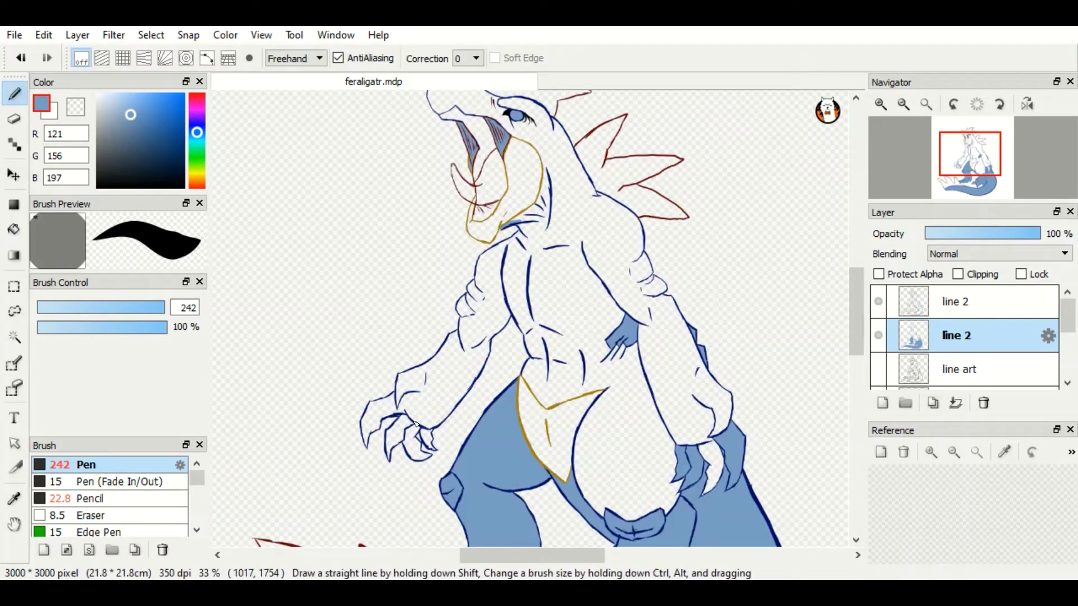
scroll(517, 347, up, 2)
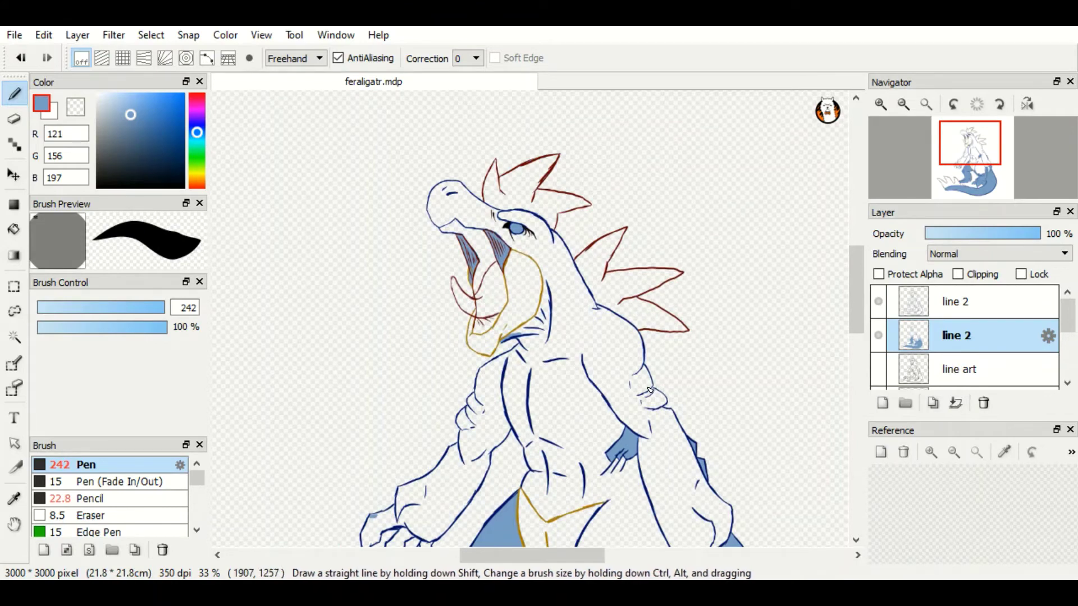
scroll(645, 387, down, 8)
scroll(645, 387, up, 6)
key(g)
click(750, 355)
key(ctrl+z)
scroll(617, 314, down, 3)
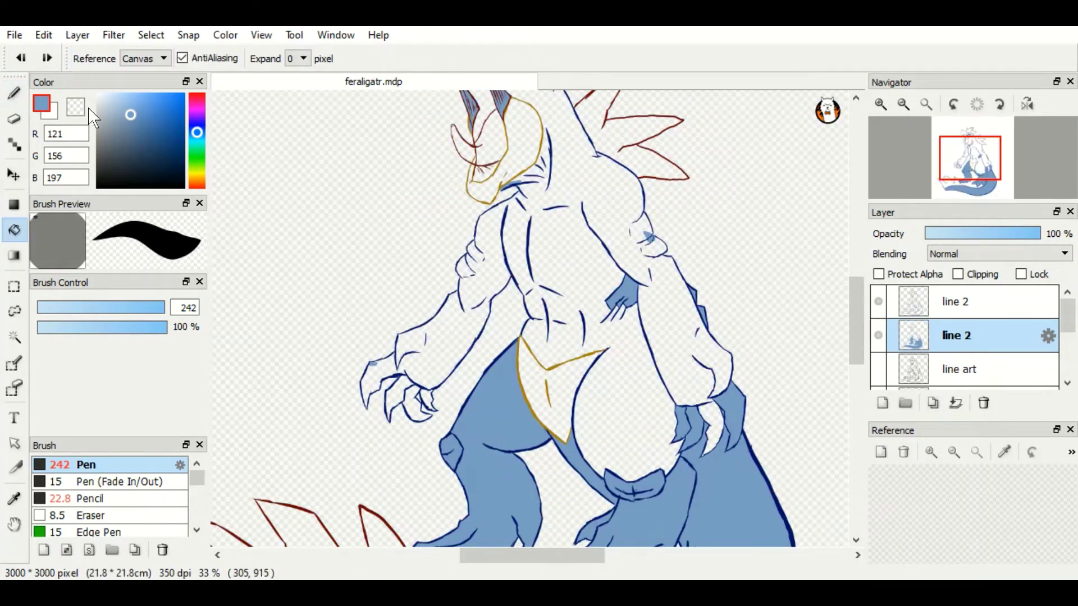
- Cover the torso, arms, neck and head in light blue with the pen at 242 px
key(p)
mouse_move(606, 213)
mouse_down()
mouse_move(646, 438)
mouse_move(695, 393)
mouse_move(713, 396)
mouse_move(506, 455)
mouse_move(460, 374)
mouse_up()
scroll(460, 373, up, 2)
mouse_move(443, 162)
mouse_down()
mouse_move(545, 270)
mouse_move(508, 303)
mouse_move(449, 263)
mouse_move(514, 272)
mouse_up()
scroll(561, 280, up, 3)
- Pick the outline's navy (0, 16, 104) with the pen at 9.2 px and close outline gaps on the neck, back and arms
alt+click(603, 283)
click(13, 99)
scroll(516, 314, up, 4)
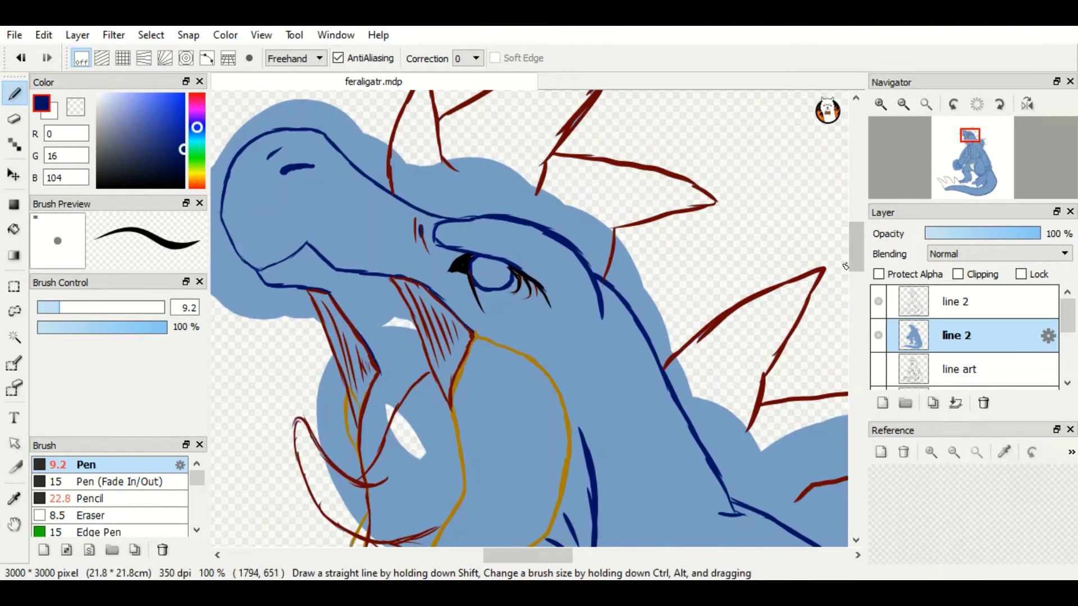
scroll(525, 330, down, 7)
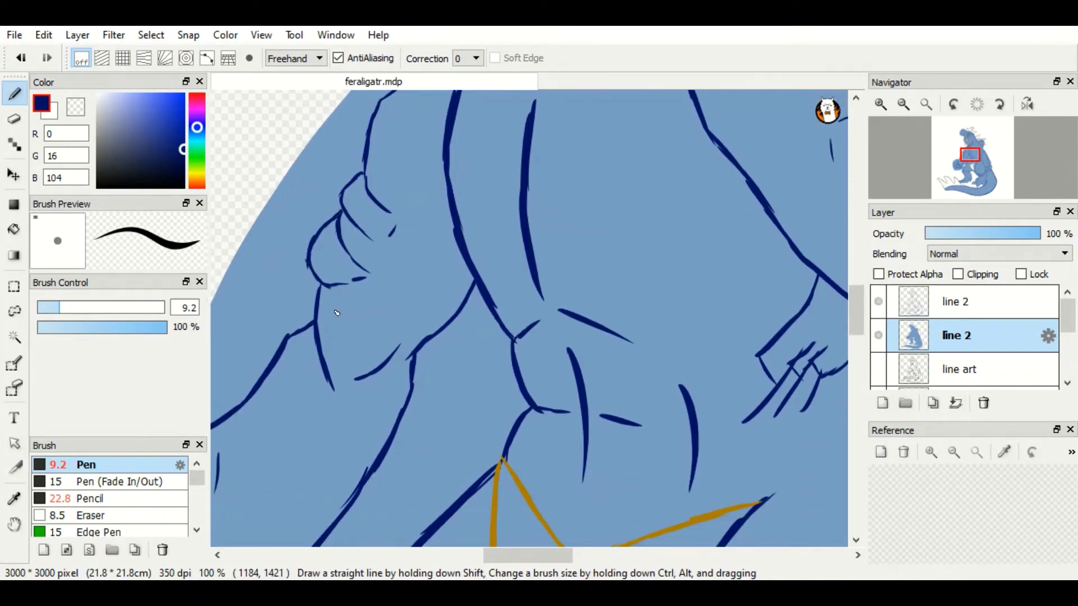
scroll(337, 313, up, 3)
drag(856, 315, 863, 393)
- Clear the blue overspill around the upper body and from the spikes, open mouth, jaw and waist area with transparent bucket fills
key(ctrl+0)
key(g)
key(x)
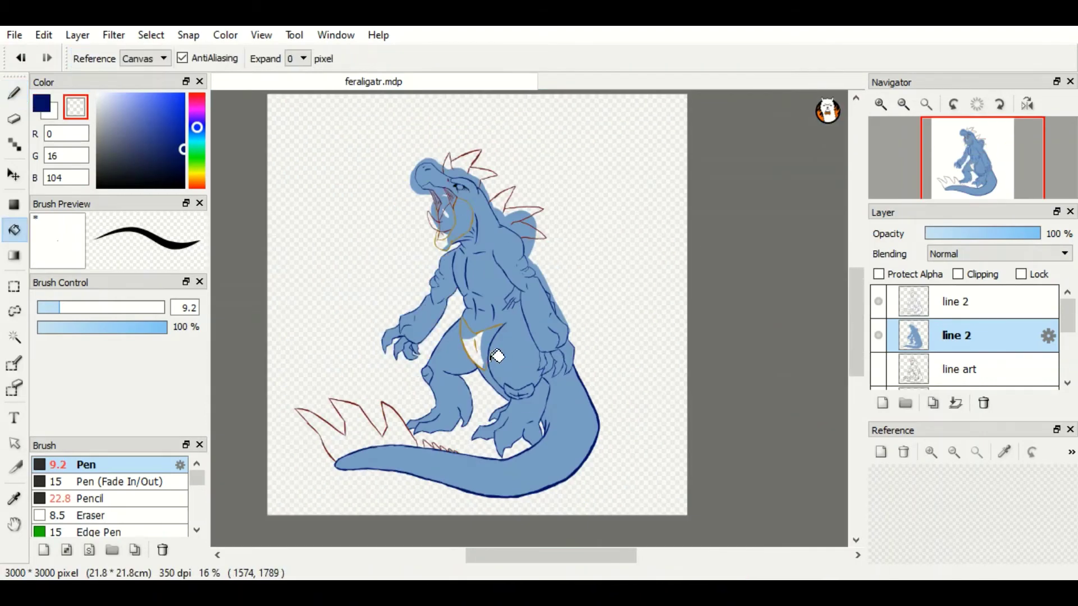
click(487, 346)
click(508, 217)
click(436, 214)
click(441, 213)
click(524, 264)
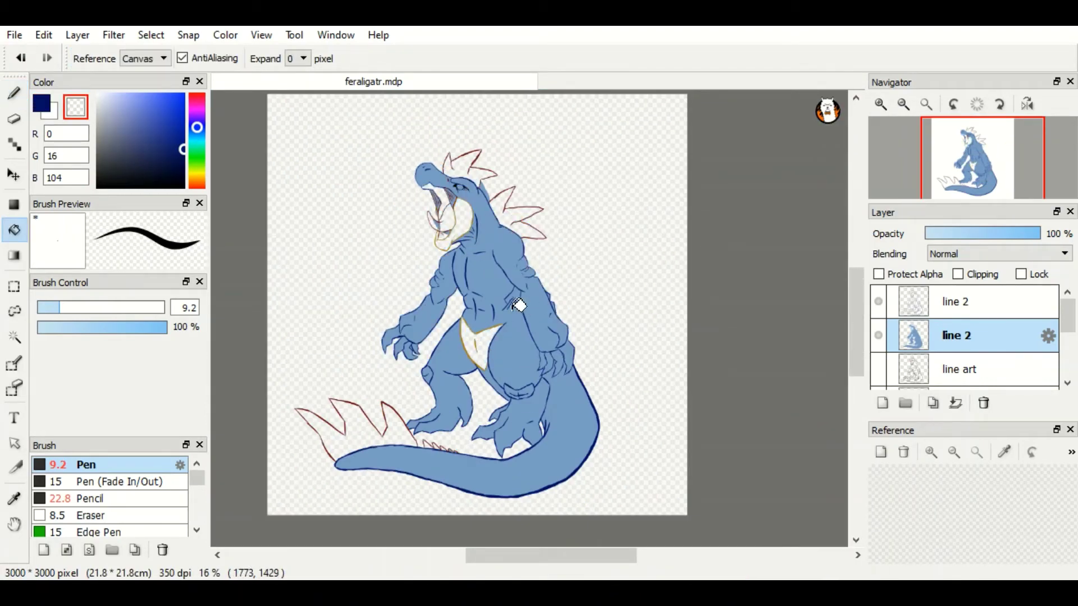
- Clear the remaining blue from the tongue and the striped mouth membranes with transparent bucket fills
key(ctrl+plus)
key(ctrl+plus)
key(ctrl+plus)
scroll(772, 303, up, 10)
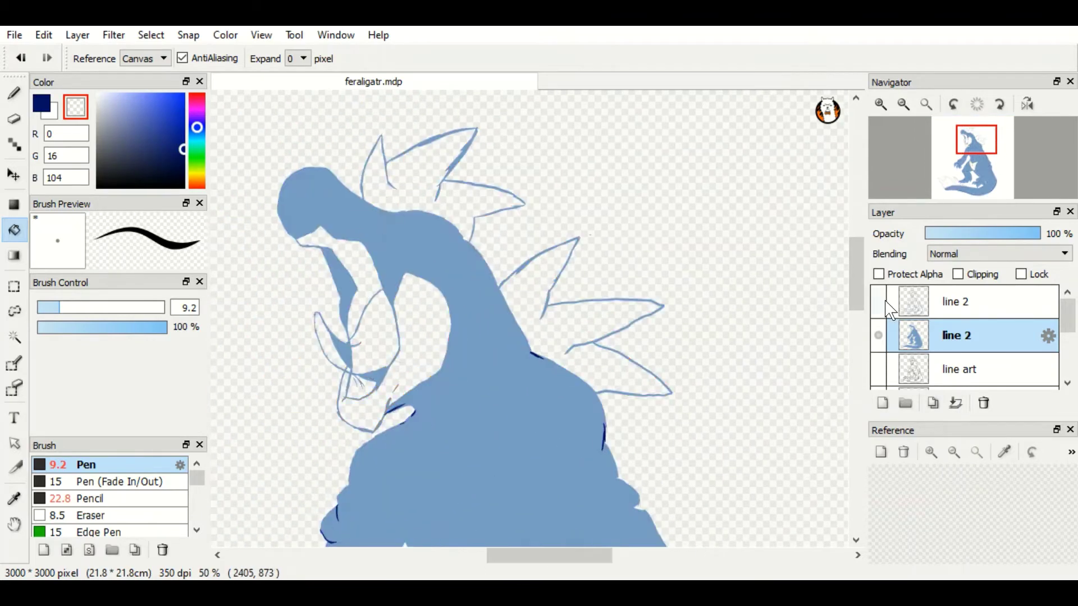
scroll(659, 363, down, 5)
scroll(658, 363, up, 5)
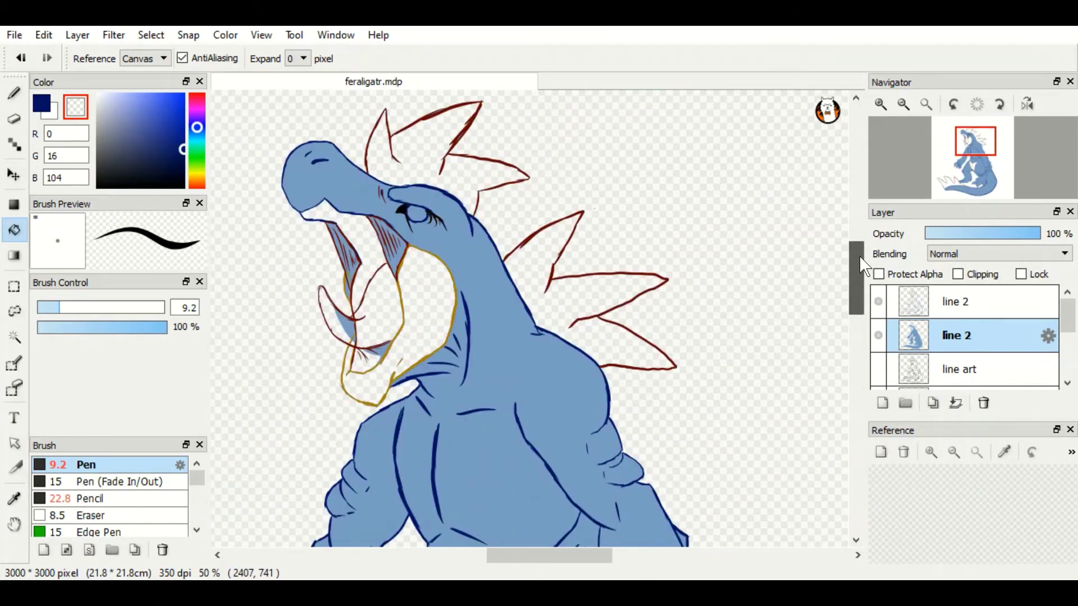
click(357, 297)
- Erase the stray outline crossing the tongue on the upper line 2 layer, and reselect the lower line 2 layer
key(e)
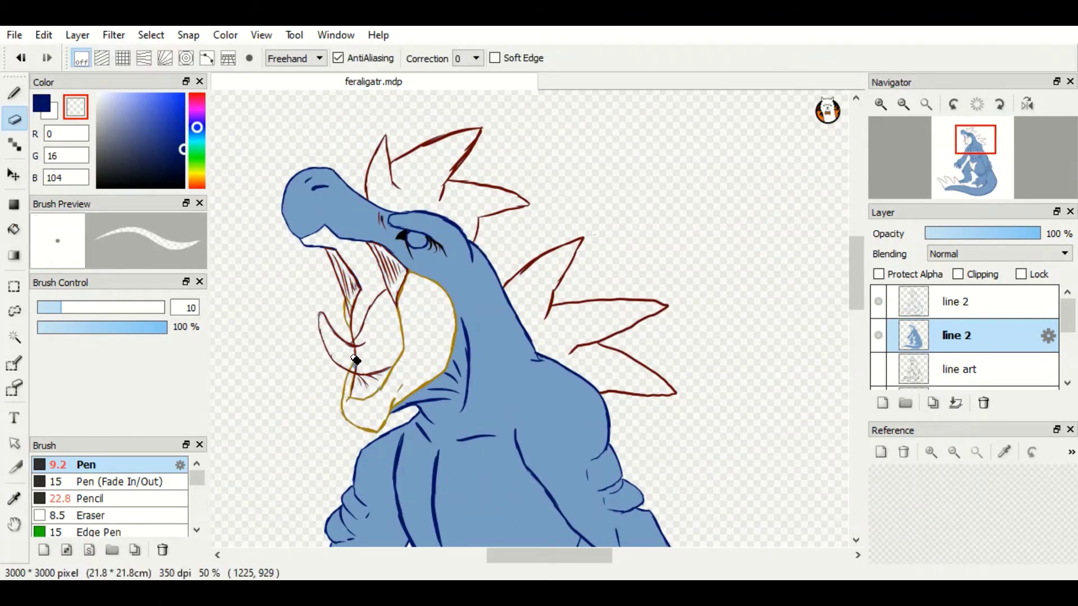
click(920, 310)
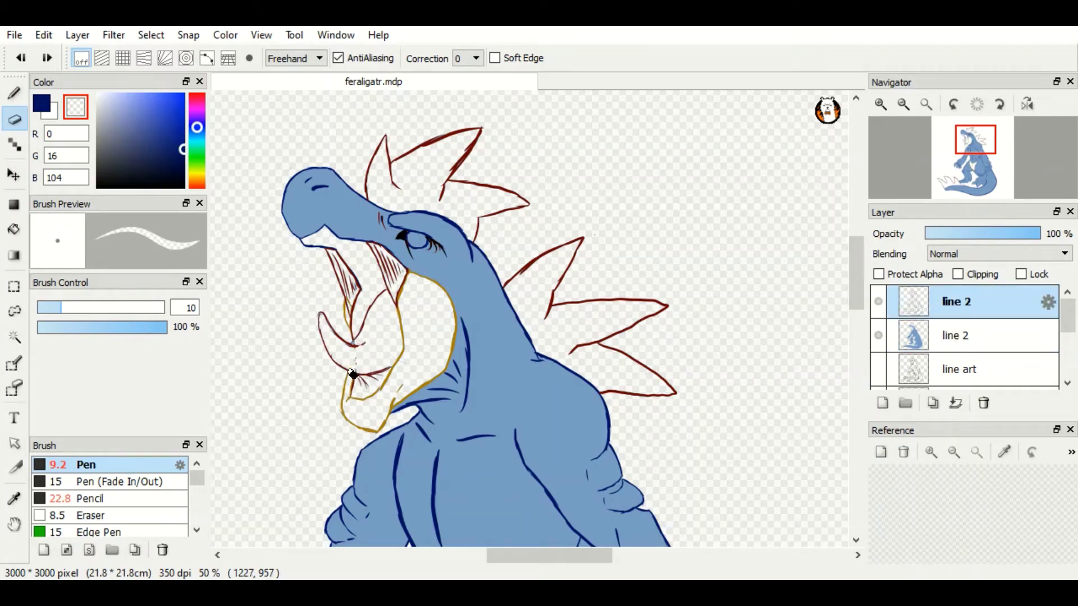
key(ctrl+Down)
scroll(765, 258, down, 5)
scroll(238, 219, up, 4)
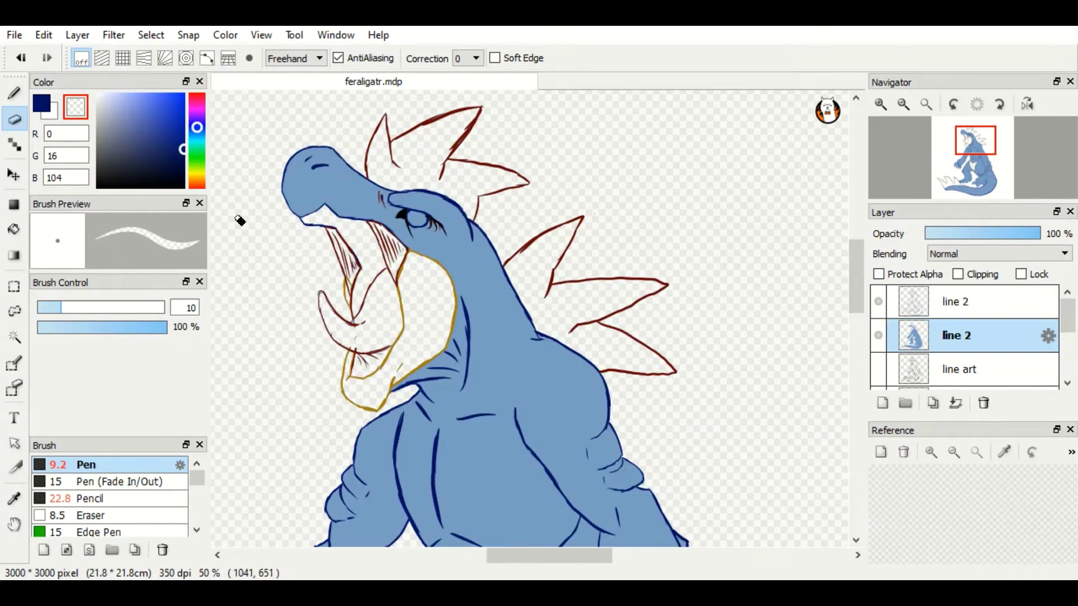
- Choose golden yellow (237, 190, 63) and bucket-fill the ochre-outlined jaw and waist areas
key(i)
click(399, 336)
key(g)
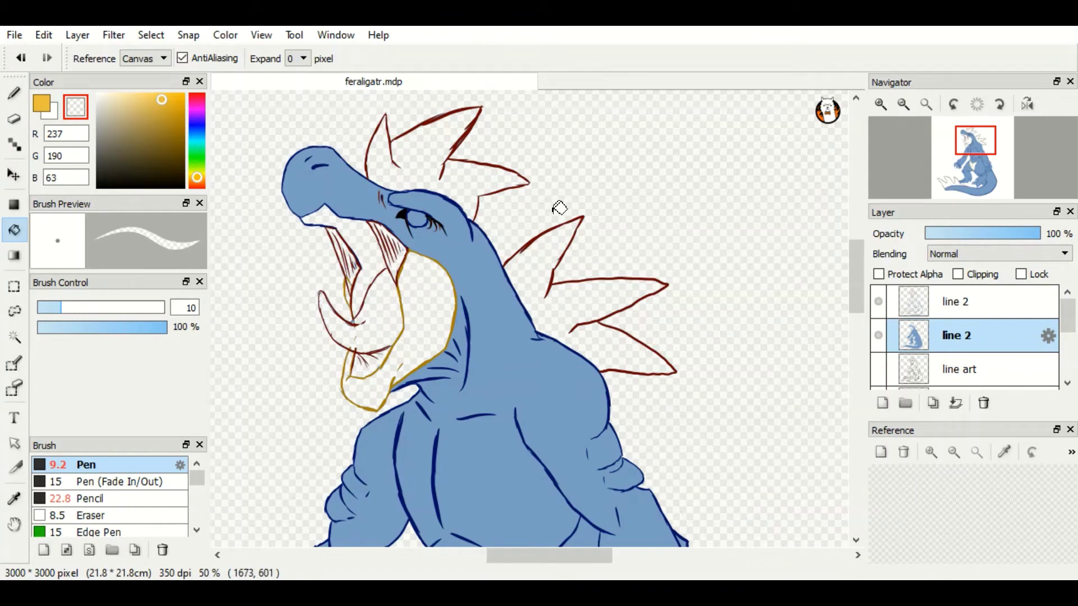
key(ctrl+Up)
key(ctrl+Down)
key(p)
key(g)
click(351, 297)
scroll(749, 292, down, 10)
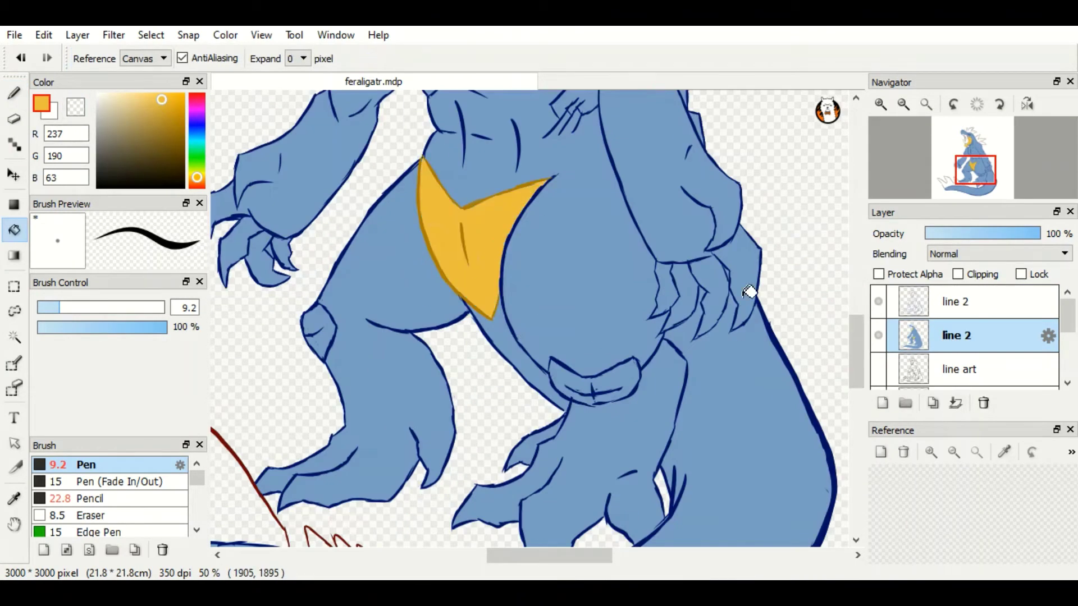
scroll(750, 291, up, 10)
- Try a dark purple (95, 70, 107) fill on the inside of the upper mouth
click(197, 184)
drag(159, 155, 158, 142)
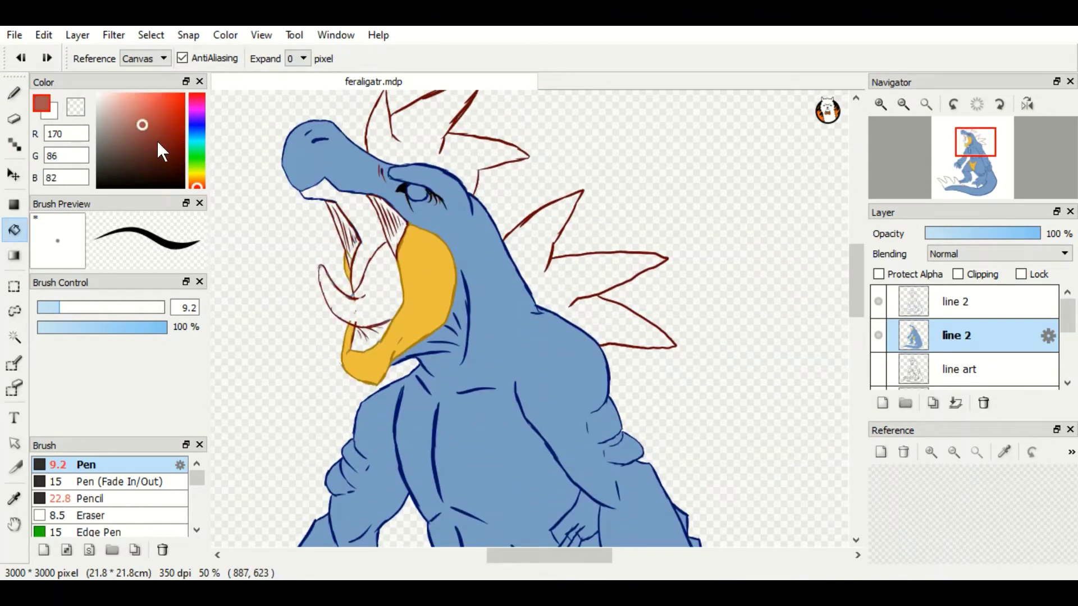
click(196, 110)
click(348, 241)
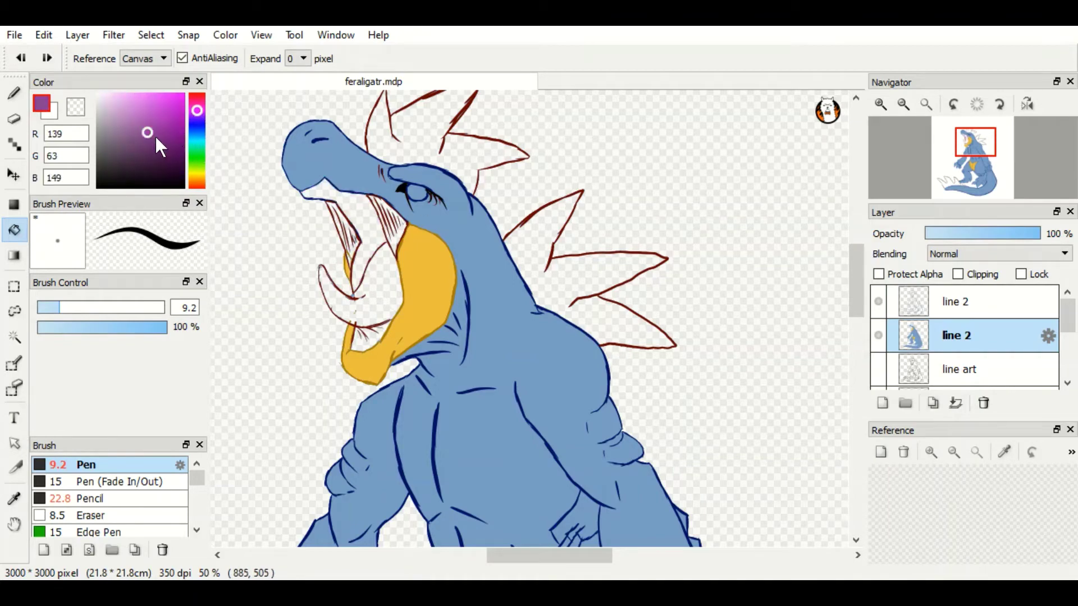
click(123, 133)
click(126, 148)
click(354, 247)
- Bucket-fill the inside of the upper mouth with a lighter mauve purple
click(196, 114)
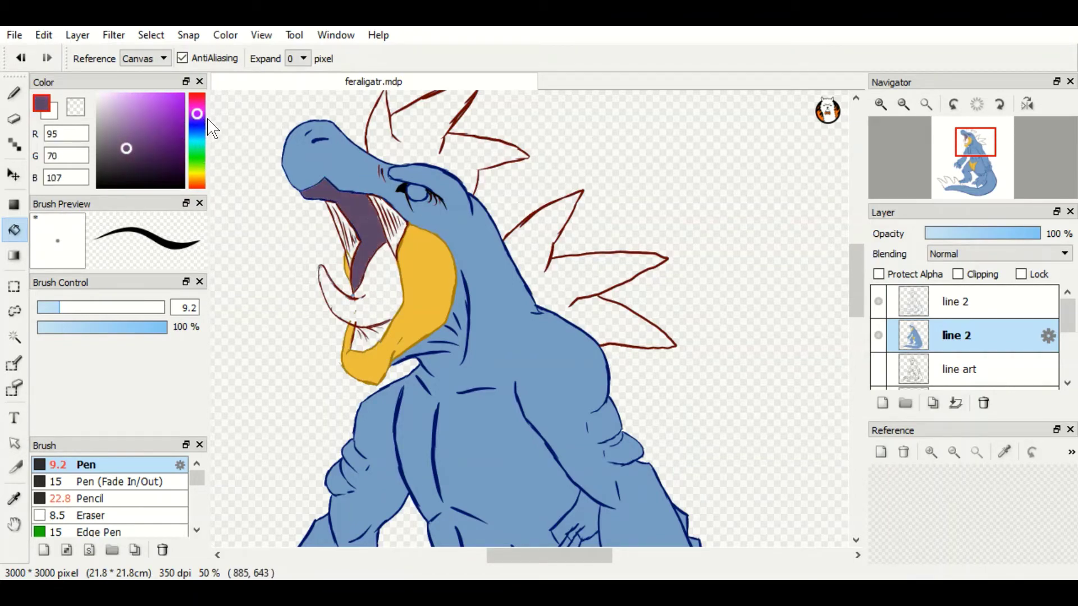
click(129, 126)
click(354, 235)
scroll(353, 236, up, 1)
- Choose red (215, 59, 51) and bucket-fill the spikes on the head and back
click(197, 183)
click(184, 115)
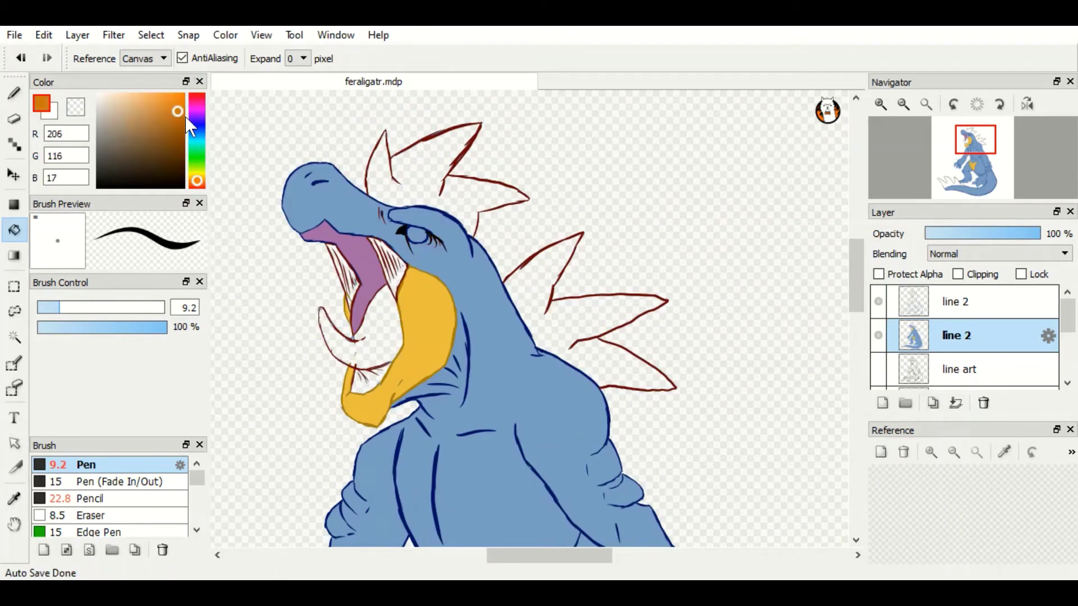
click(167, 126)
click(169, 108)
click(418, 179)
click(164, 108)
click(418, 180)
- Bucket-fill the tail fin and the small tail spikes with the same red
scroll(547, 393, down, 10)
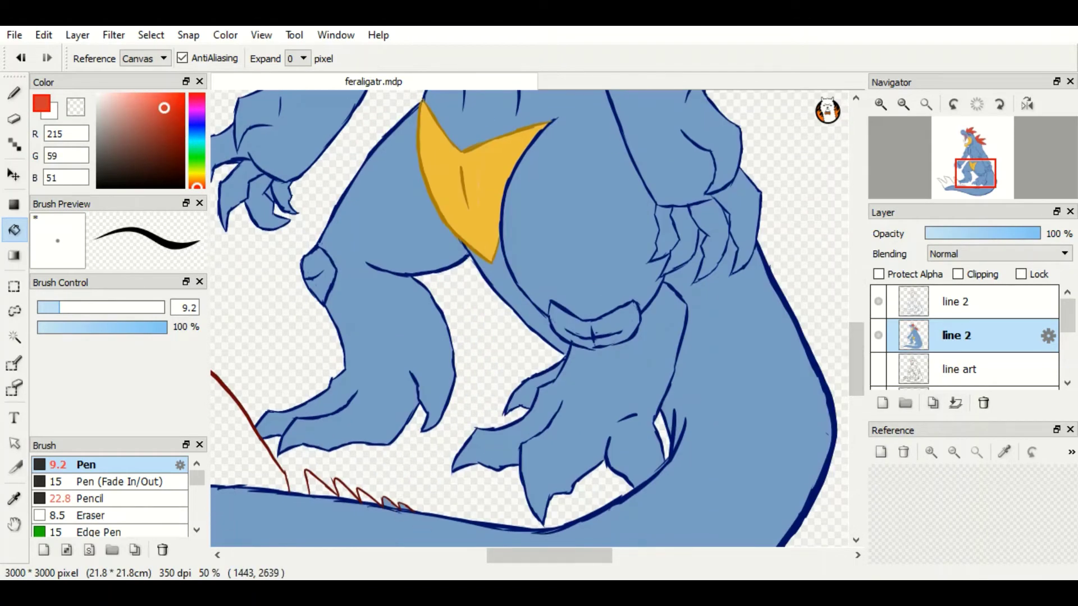
click(550, 512)
click(483, 493)
click(460, 487)
click(421, 477)
key(ctrl+plus)
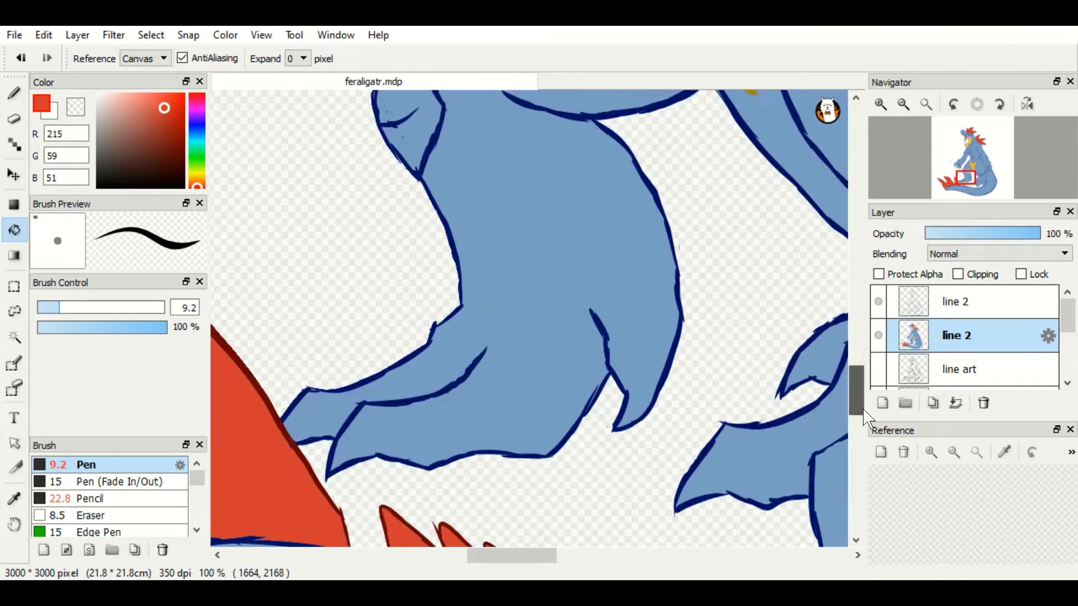
key(b)
scroll(583, 431, down, 5)
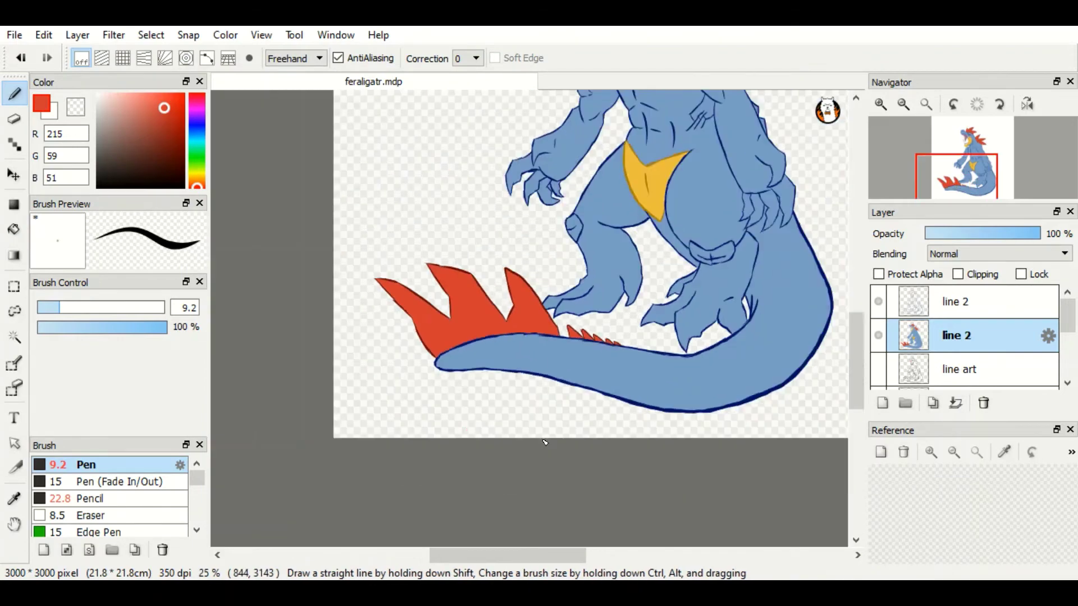
- Rename the lower line 2 layer holding the flat fills as color
scroll(1034, 331, down, 5)
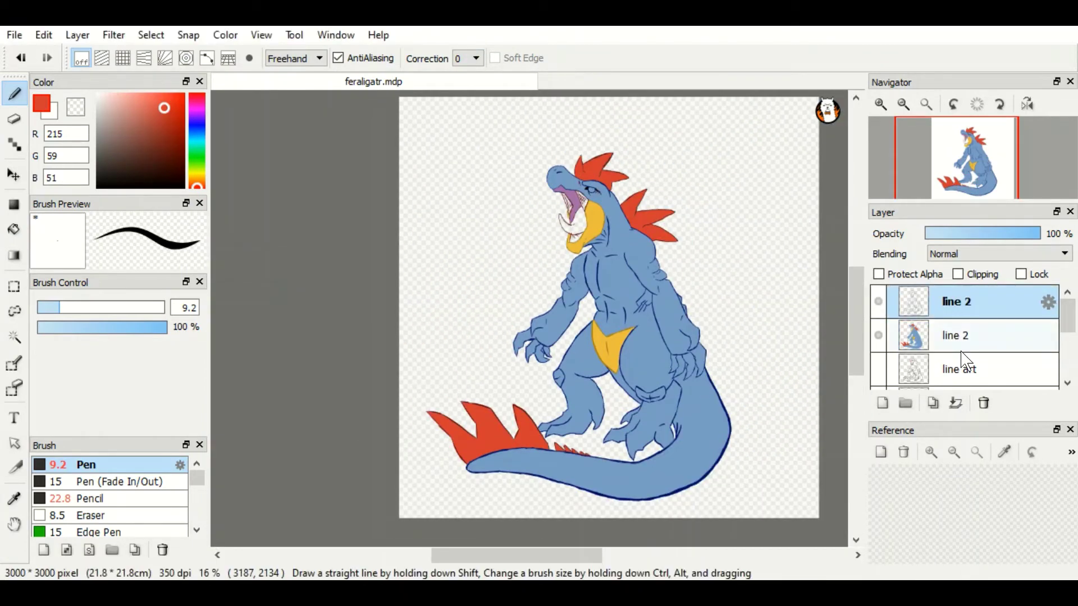
click(879, 373)
click(878, 373)
scroll(954, 337, up, 5)
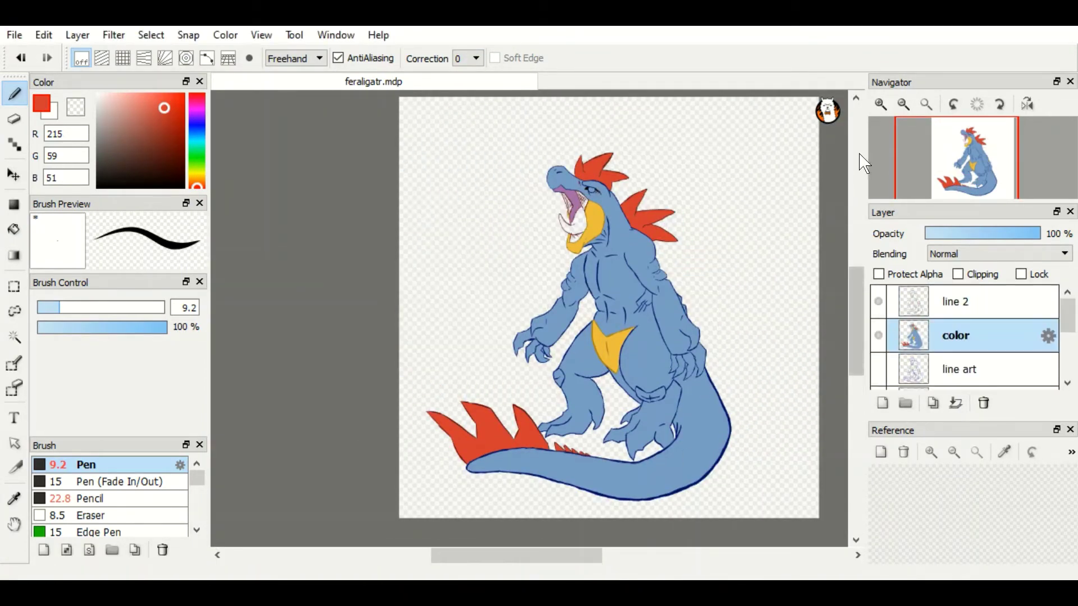
- Try a magenta pink (201, 104, 159) bucket fill on the tongue
scroll(568, 202, up, 4)
drag(497, 561, 527, 561)
click(196, 111)
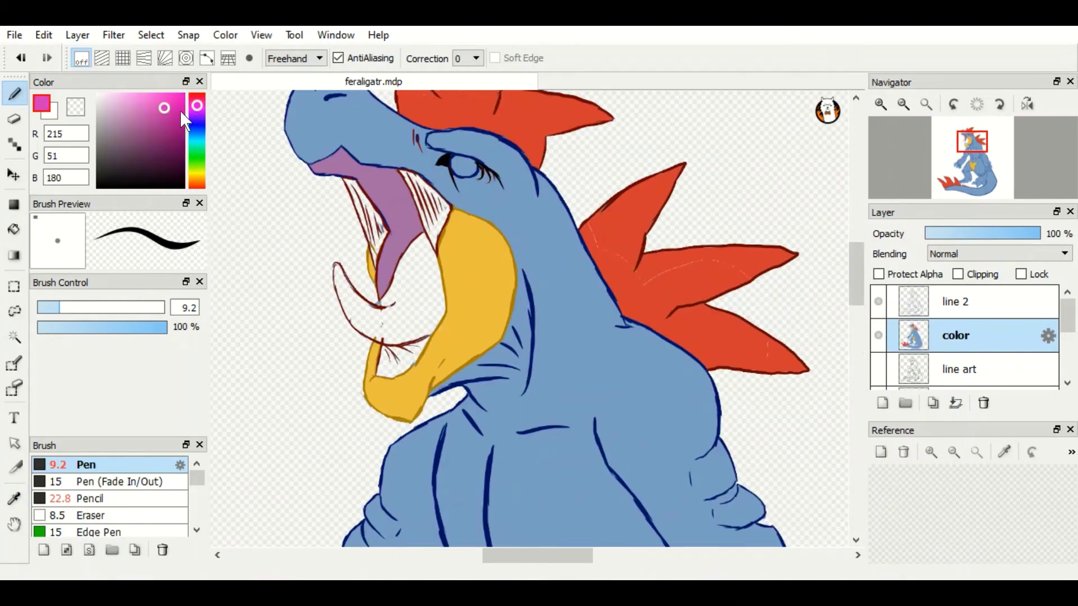
click(135, 101)
click(149, 104)
key(g)
click(393, 292)
click(157, 121)
click(393, 291)
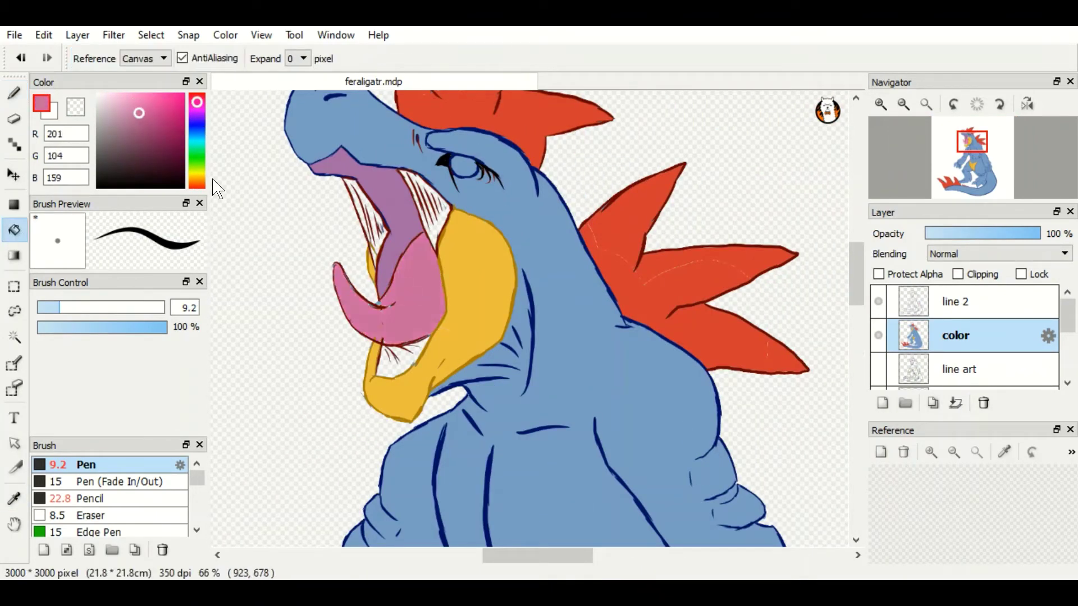
- Recolour the tongue with a bright coral pink bucket fill
click(196, 115)
click(393, 292)
click(170, 99)
click(182, 111)
click(420, 312)
- Bucket-fill the floor of the mouth beneath the tongue with dark pink (152, 61, 94)
click(147, 110)
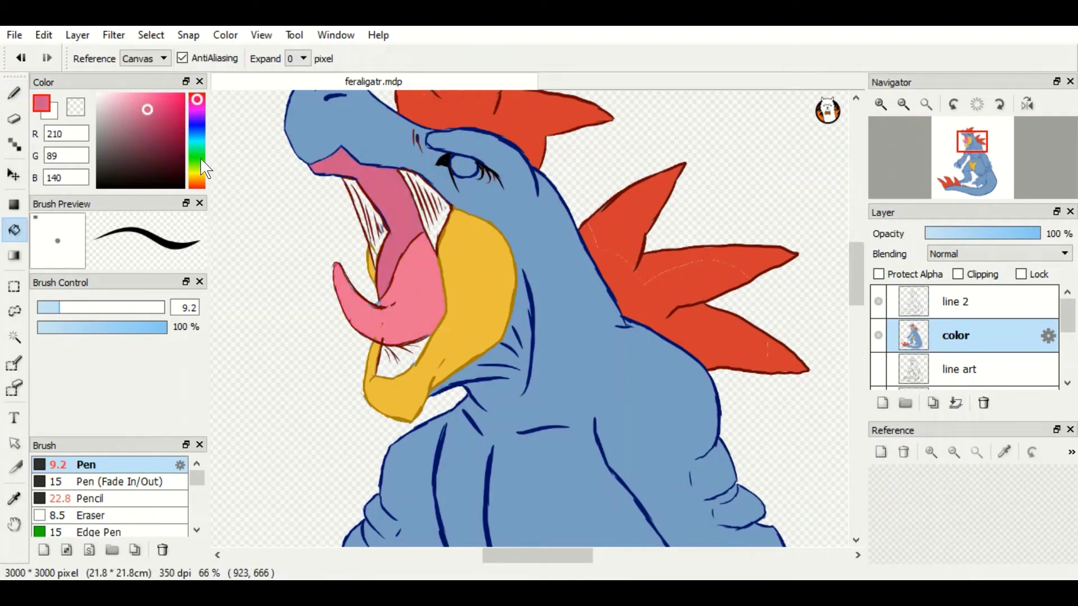
click(415, 374)
click(147, 133)
click(418, 357)
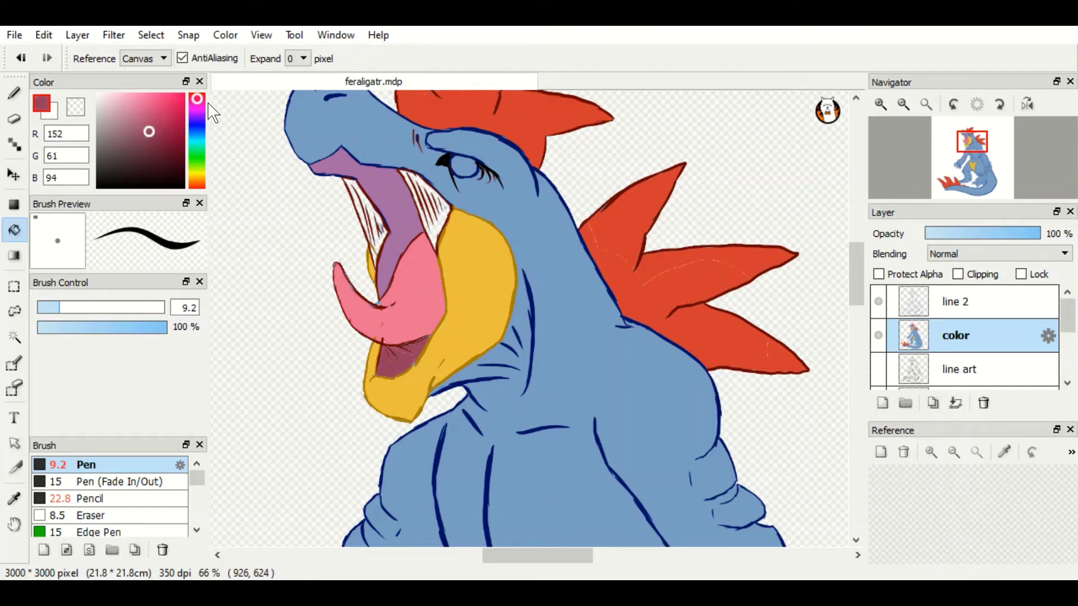
- Try purple bucket fills on the two striped membranes at the corners of the mouth
click(171, 111)
click(167, 108)
click(426, 213)
click(197, 104)
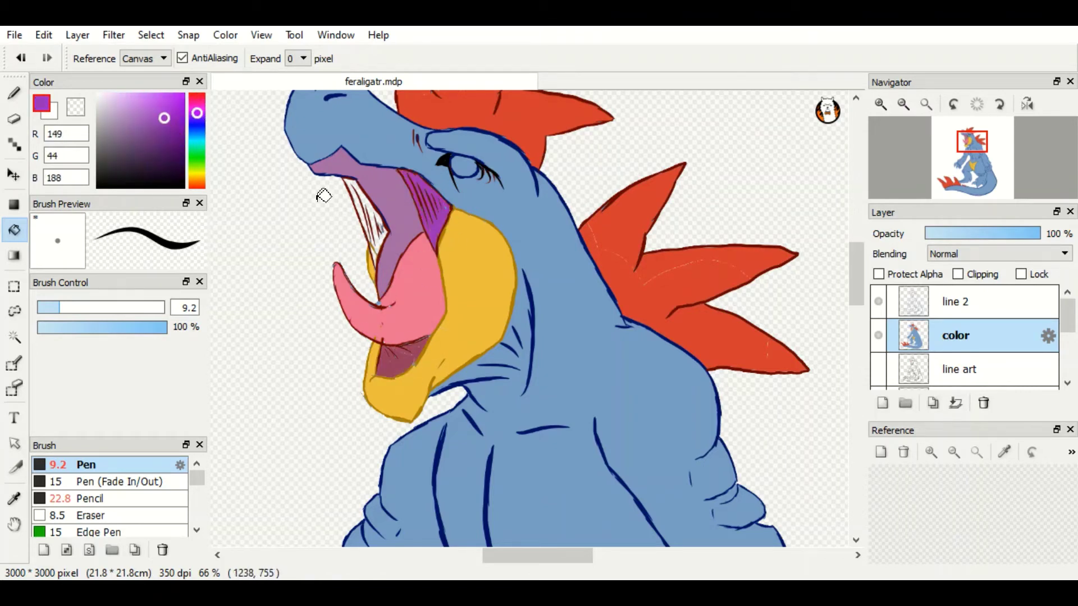
click(168, 109)
click(429, 213)
click(365, 225)
- Bucket-fill both striped mouth membranes with salmon pink (210, 126, 126)
click(197, 99)
click(140, 125)
click(426, 213)
click(364, 224)
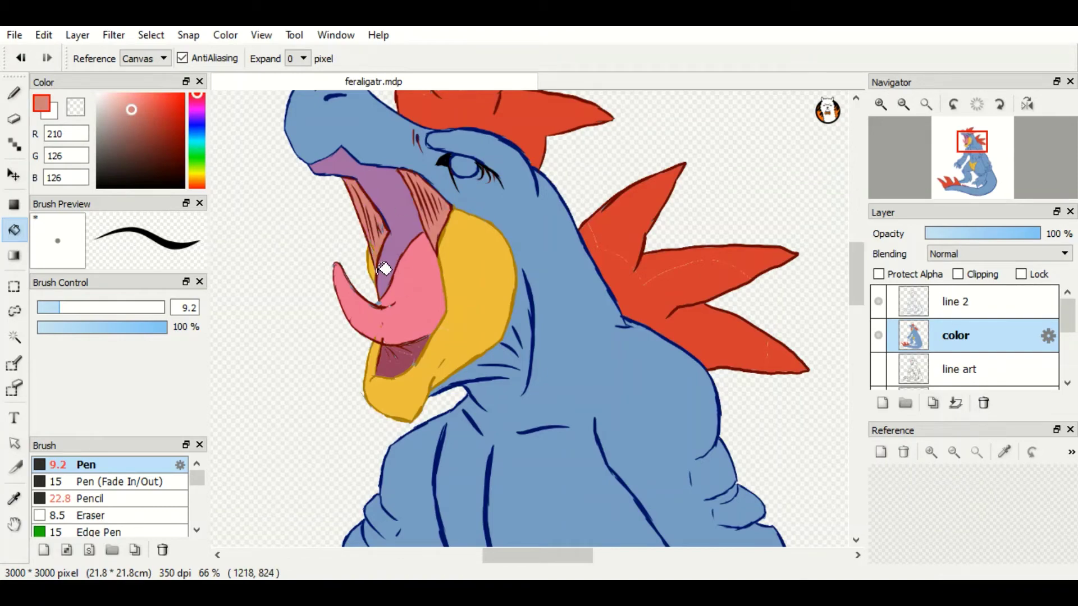
- Bucket-fill the eye with white (255, 255, 255)
click(98, 94)
click(465, 167)
scroll(668, 276, down, 1)
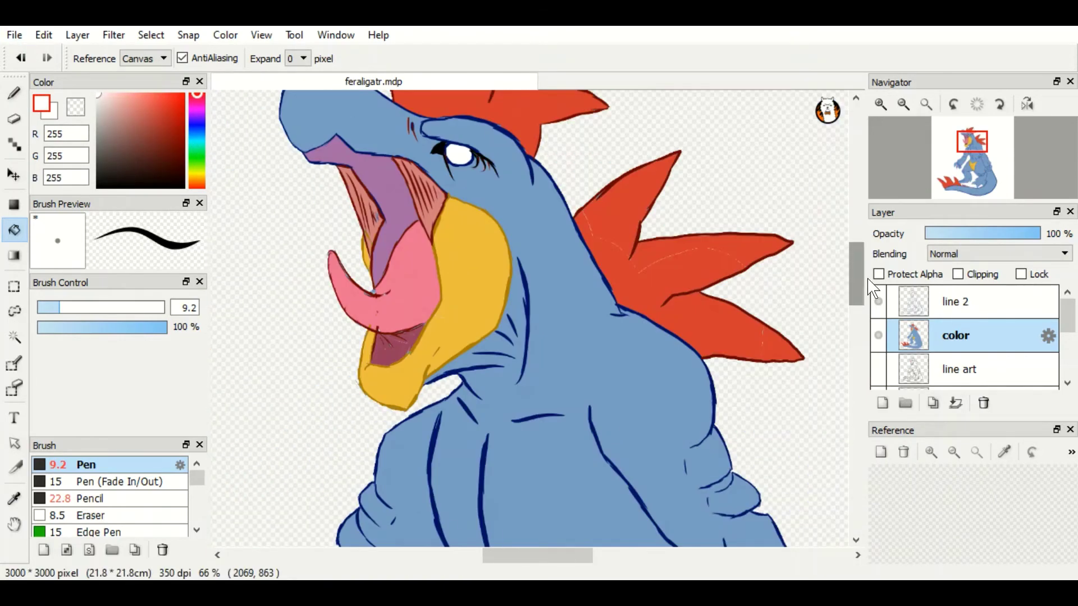
- Bring up the reference images on the ref layer and sample the orange-brown (186, 127, 77) from the official Feraligatr's eye
scroll(675, 305, up, 4)
key(p)
alt+click(675, 306)
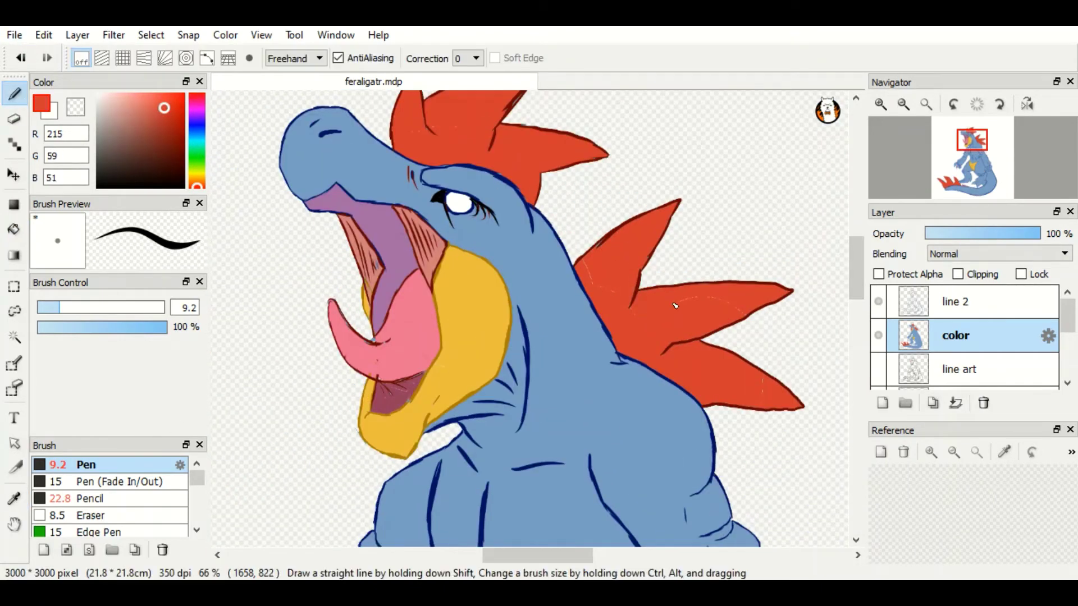
scroll(965, 336, down, 3)
click(878, 373)
click(954, 373)
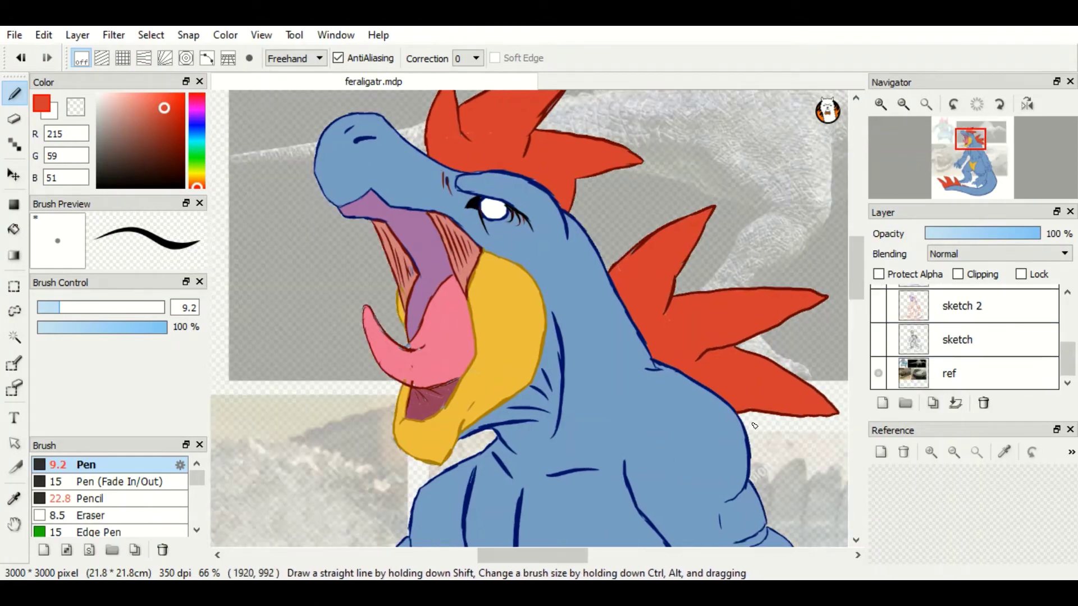
drag(496, 250, 850, 249)
click(992, 235)
drag(996, 234, 1041, 234)
key(i)
drag(440, 556, 489, 566)
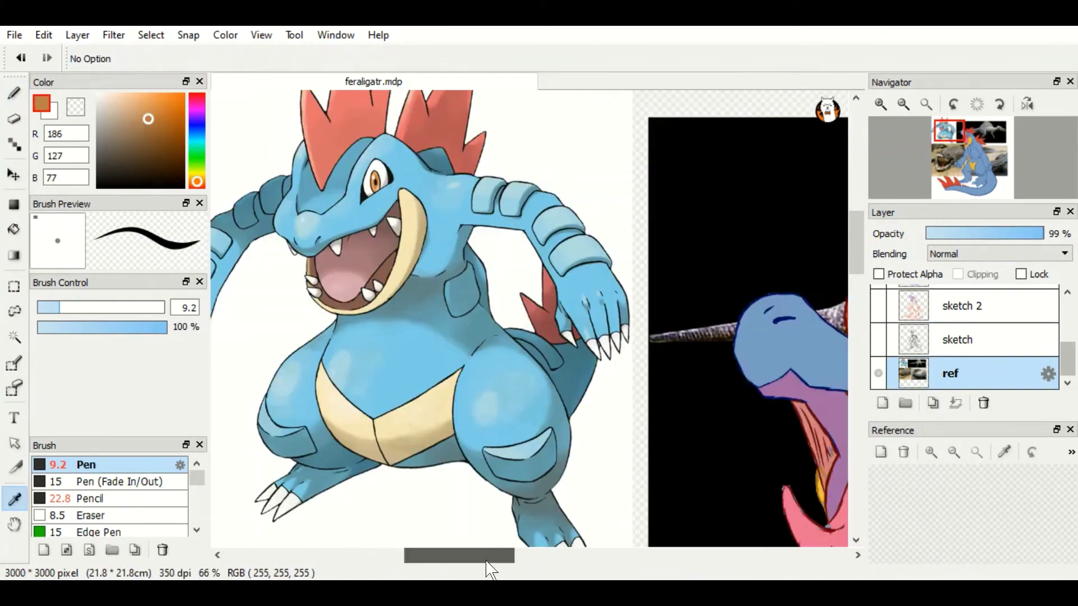
- Hide the references again and bucket-fill the eye on the color layer with orange-brown (186, 127, 77)
drag(1041, 234, 990, 234)
scroll(965, 337, up, 3)
click(954, 335)
scroll(730, 303, down, 2)
scroll(761, 232, up, 4)
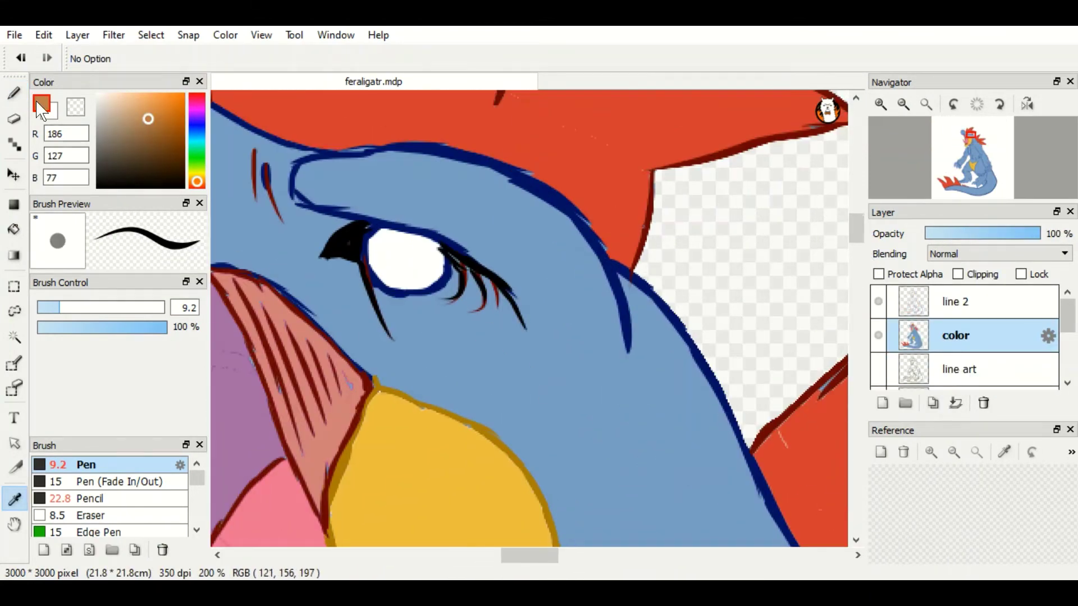
key(p)
key(g)
click(408, 269)
- Try brighter bucket fills in the eye, using orange (255, 174, 0) and light orange (255, 207, 106)
click(183, 94)
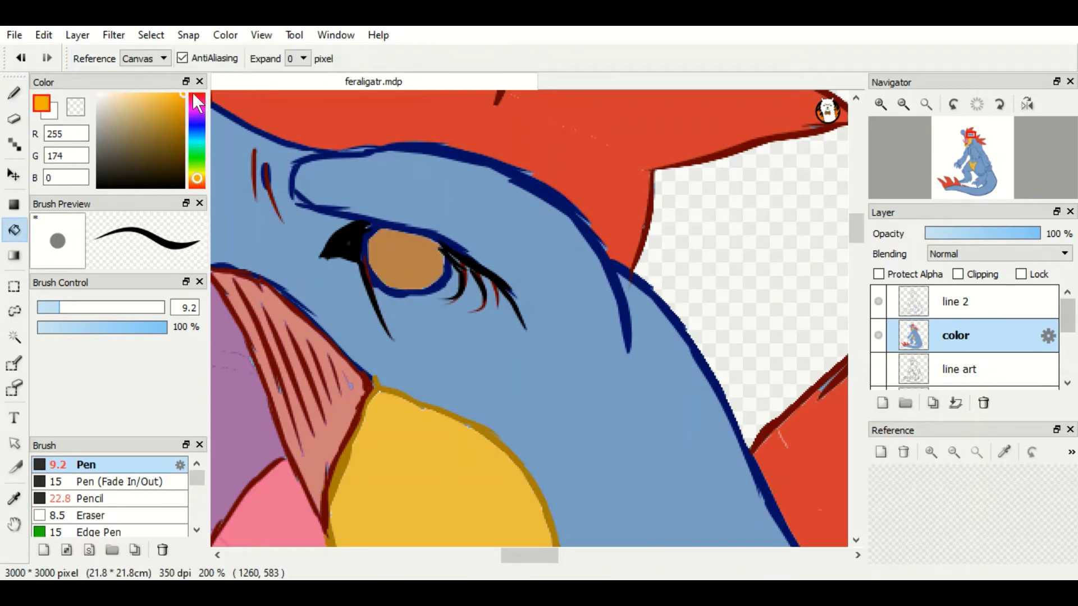
click(398, 252)
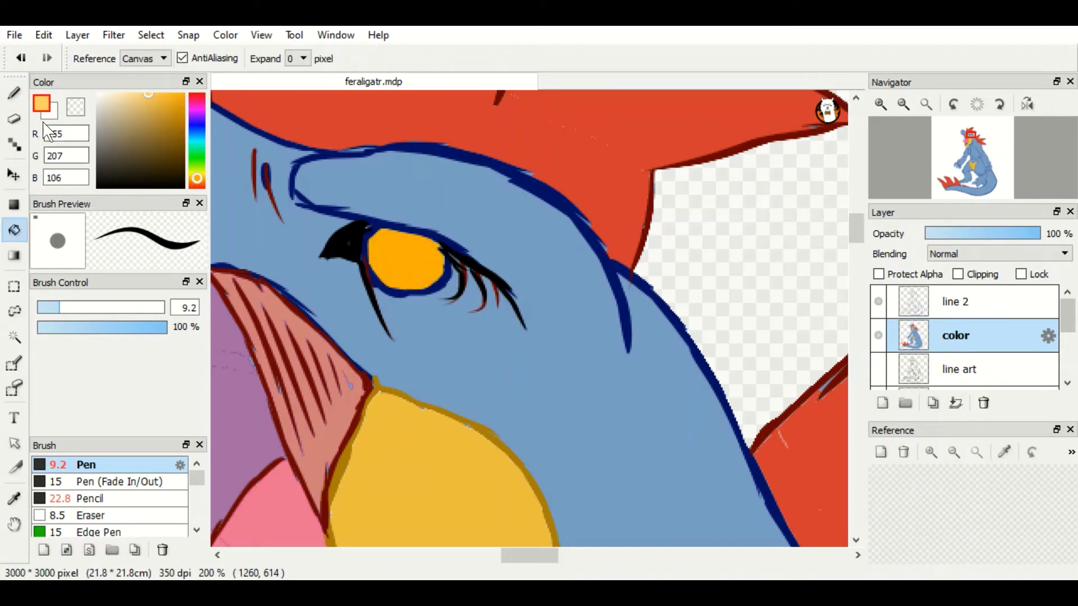
click(393, 255)
key(ctrl+z)
- Bucket-fill the eye with dark red (116, 30, 26) and add a layer named shade above the color layer
mouse_move(188, 105)
mouse_down()
mouse_move(197, 120)
mouse_move(168, 119)
mouse_move(164, 145)
mouse_up()
mouse_move(561, 556)
mouse_down()
mouse_move(551, 557)
mouse_move(561, 556)
mouse_up()
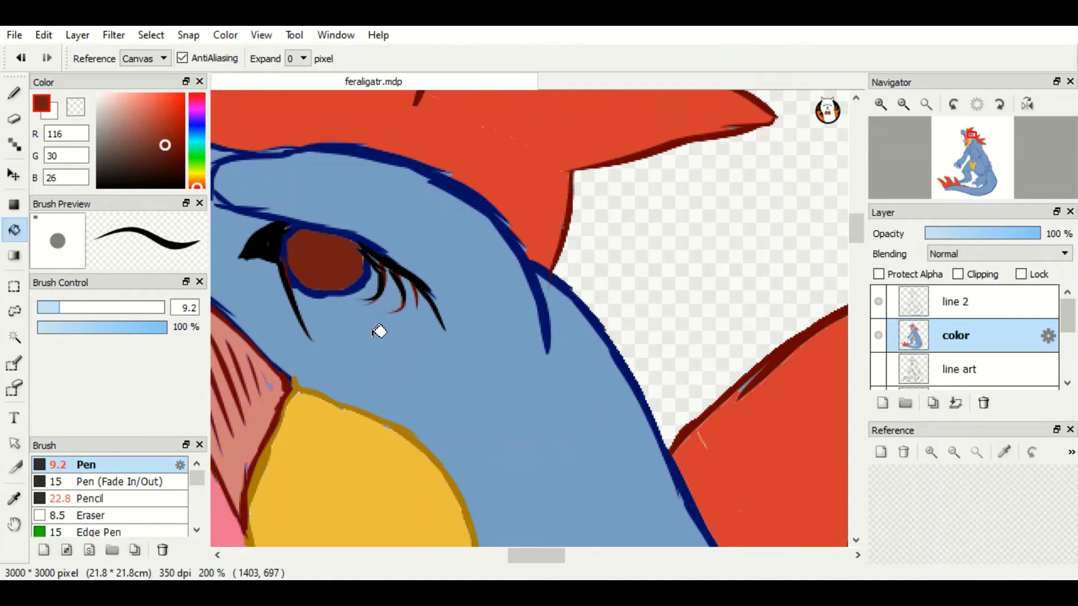
click(882, 402)
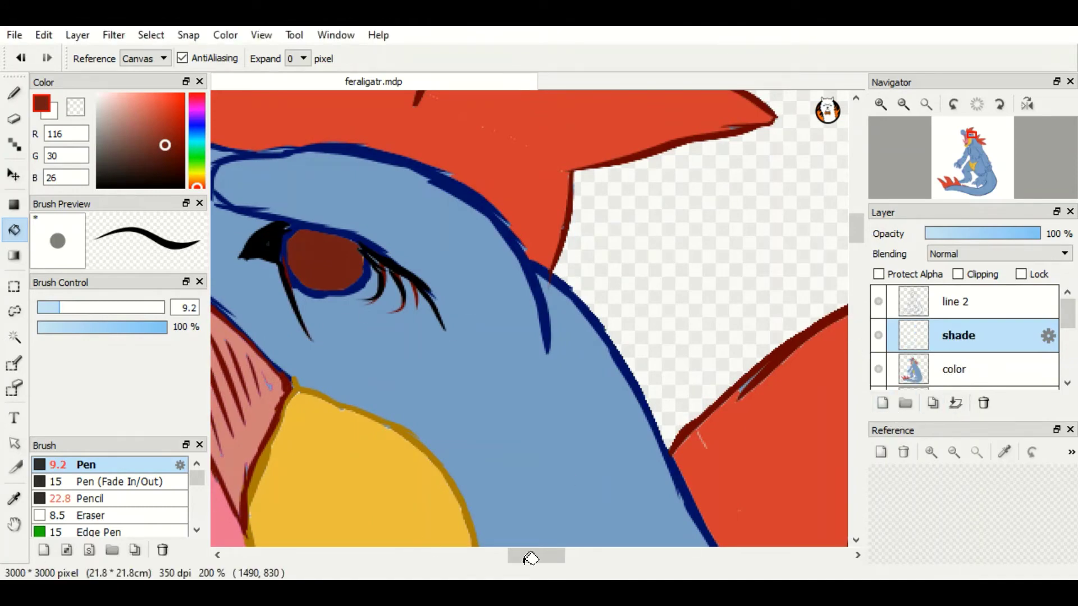
- With a 19-pixel Pen in dark green (43, 104, 71), paint a shadow along the back of the neck behind the eye
drag(530, 555, 491, 556)
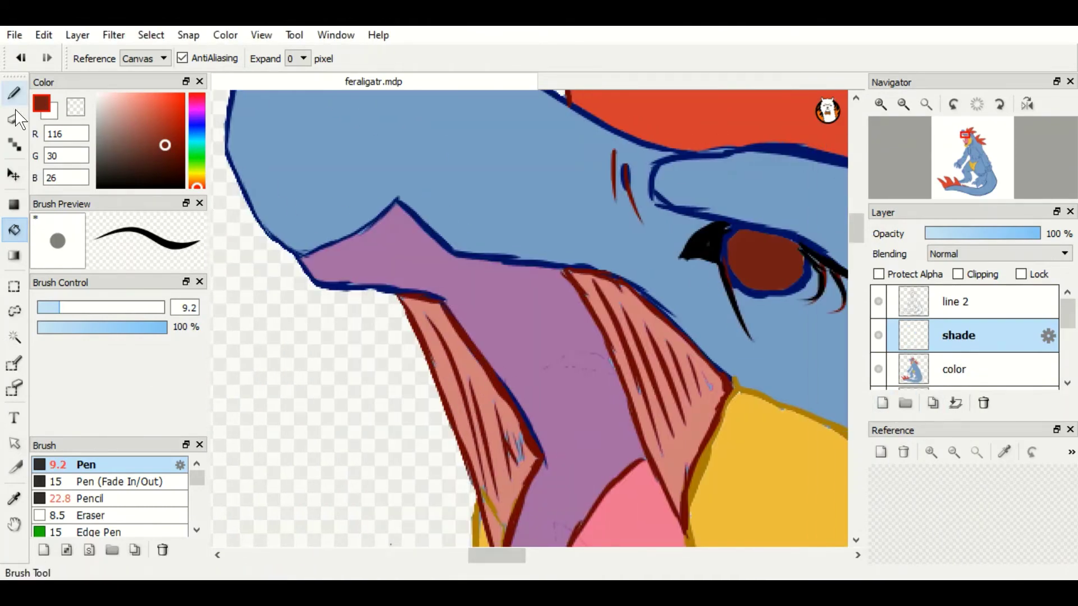
key(i)
click(155, 123)
click(197, 150)
key(b)
scroll(474, 334, down, 2)
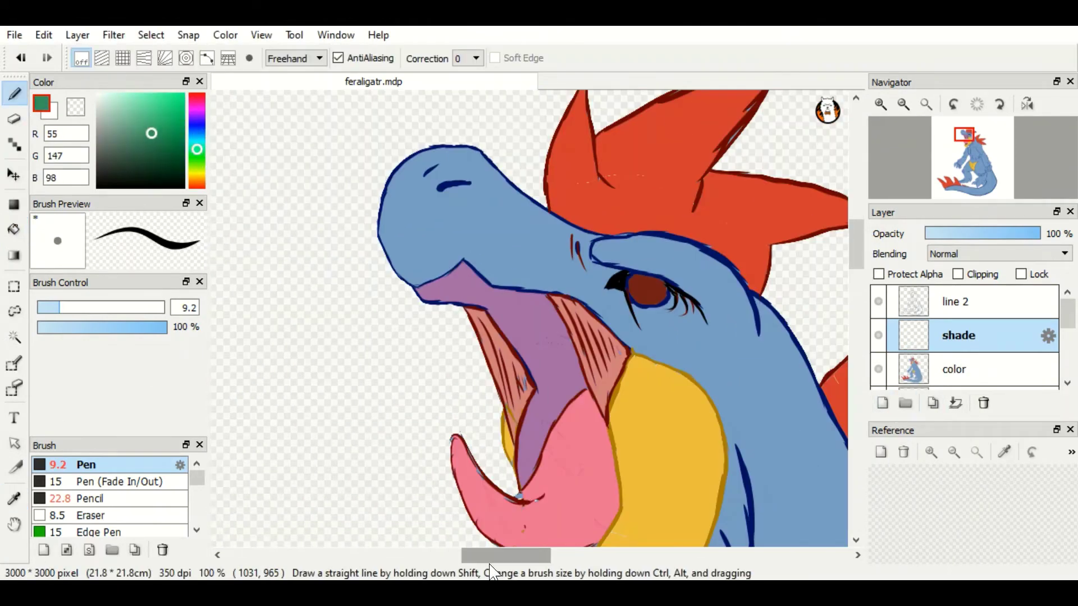
mouse_move(688, 306)
mouse_down()
mouse_move(708, 322)
mouse_move(696, 337)
mouse_move(739, 379)
mouse_move(701, 318)
mouse_move(695, 149)
mouse_up()
alt+click(693, 323)
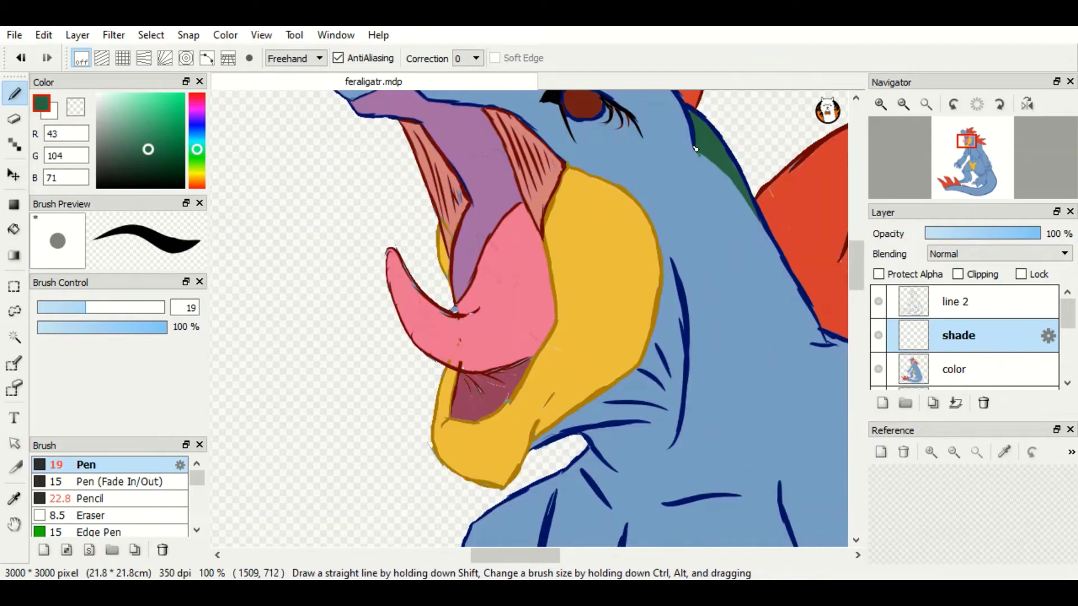
- Paint dark green shadows on the throat behind and beneath the yellow jaw, the neck folds, and the top of the snout
mouse_move(661, 303)
mouse_down()
mouse_move(605, 412)
mouse_move(672, 317)
mouse_move(677, 424)
mouse_move(549, 438)
mouse_move(608, 461)
mouse_move(668, 306)
mouse_move(617, 413)
mouse_up()
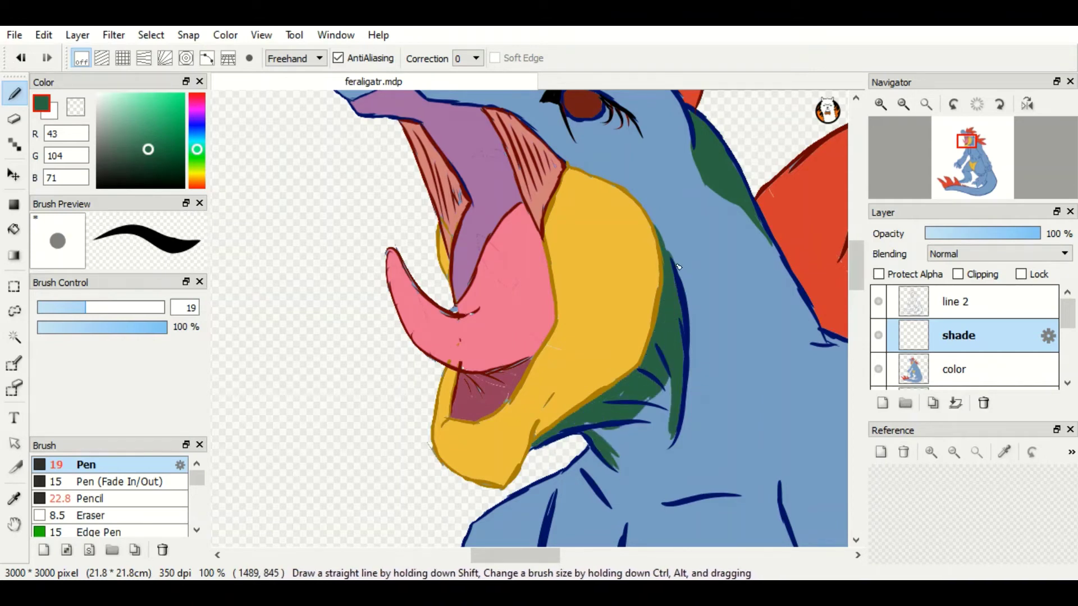
drag(699, 347, 693, 446)
mouse_move(665, 381)
mouse_down()
mouse_move(611, 449)
mouse_move(645, 463)
mouse_move(702, 309)
mouse_up()
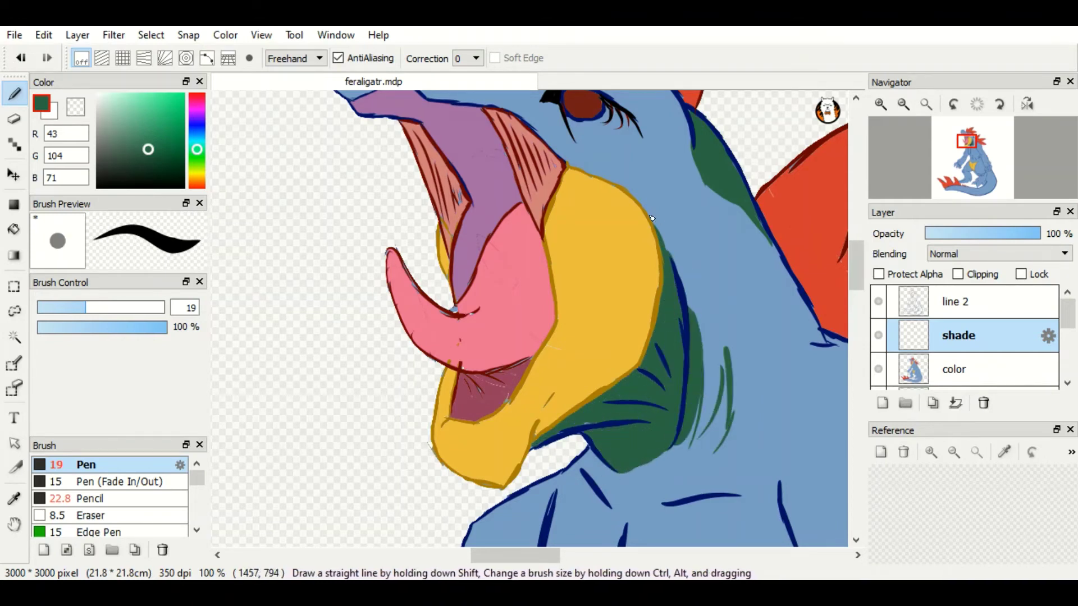
drag(705, 269, 682, 314)
scroll(674, 280, up, 4)
drag(502, 230, 516, 258)
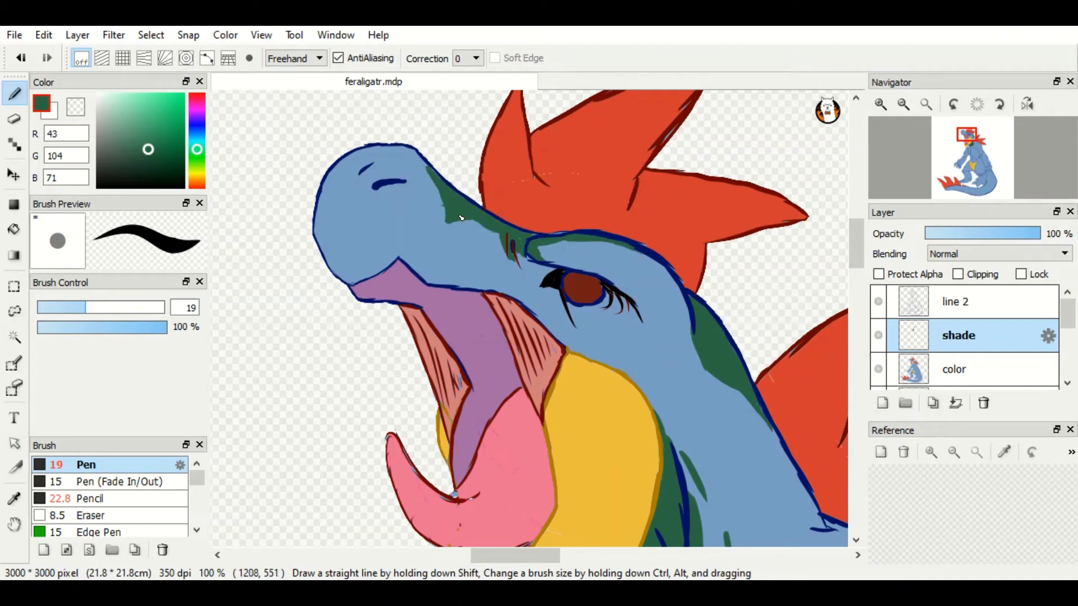
- Shade the underside of the far upper arm and forearm in dark green, including the crease at the elbow
scroll(531, 306, down, 9)
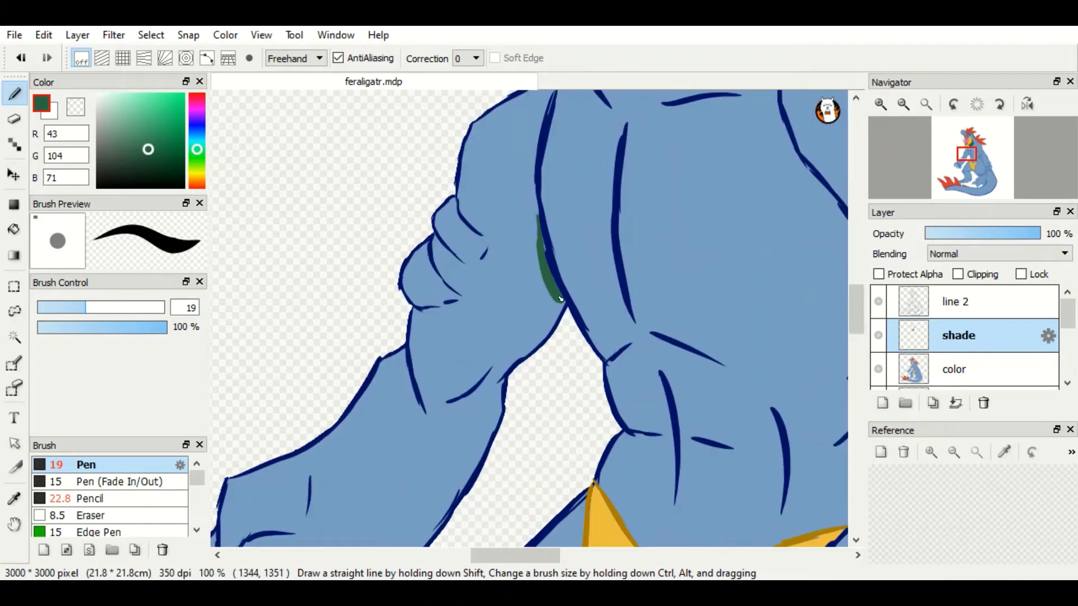
drag(560, 299, 500, 377)
scroll(764, 267, down, 4)
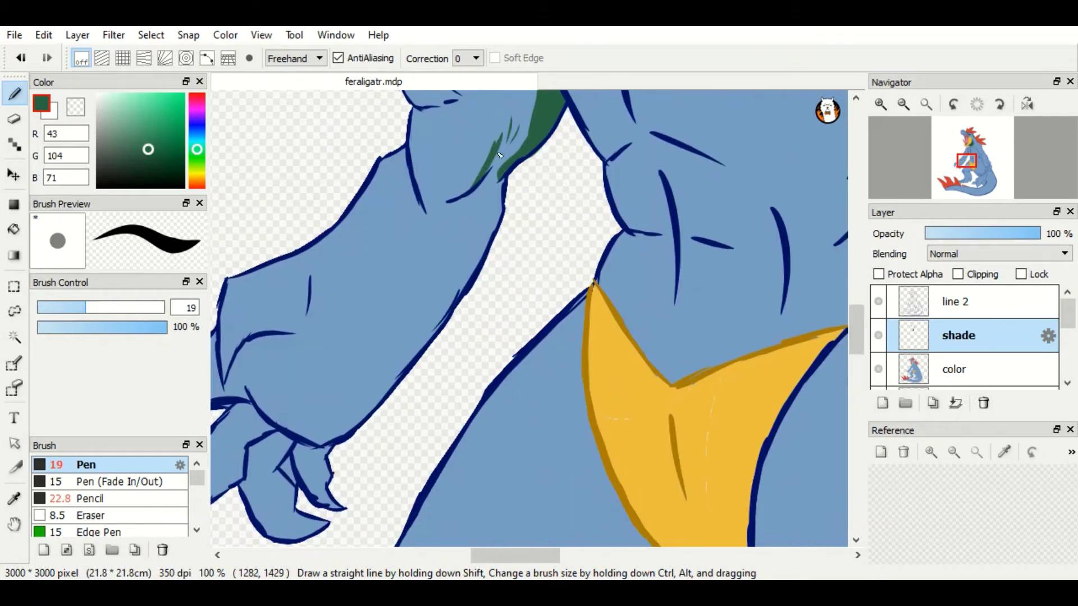
drag(496, 213, 425, 343)
scroll(426, 344, left, 4)
mouse_move(612, 225)
mouse_down()
mouse_move(561, 404)
mouse_move(528, 440)
mouse_up()
mouse_move(651, 203)
mouse_down()
mouse_move(645, 252)
mouse_move(601, 282)
mouse_move(599, 323)
mouse_move(619, 295)
mouse_up()
mouse_move(580, 167)
mouse_down()
mouse_move(601, 217)
mouse_move(599, 253)
mouse_up()
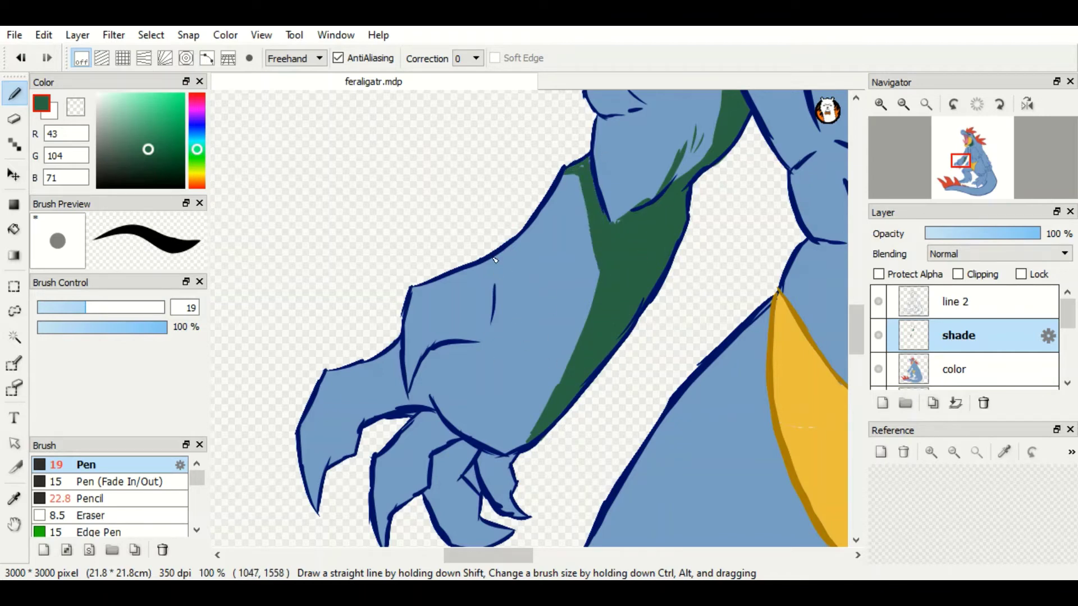
- Shade the far hand in dark green, covering the palm edge, the rear claws and the knuckle creases
scroll(482, 318, down, 2)
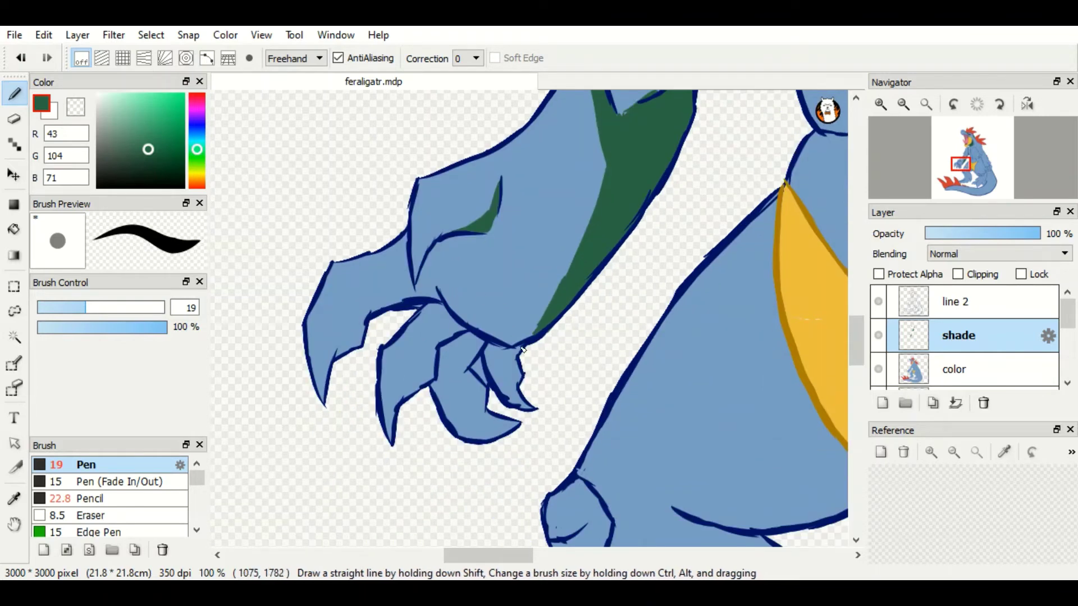
drag(534, 407, 508, 381)
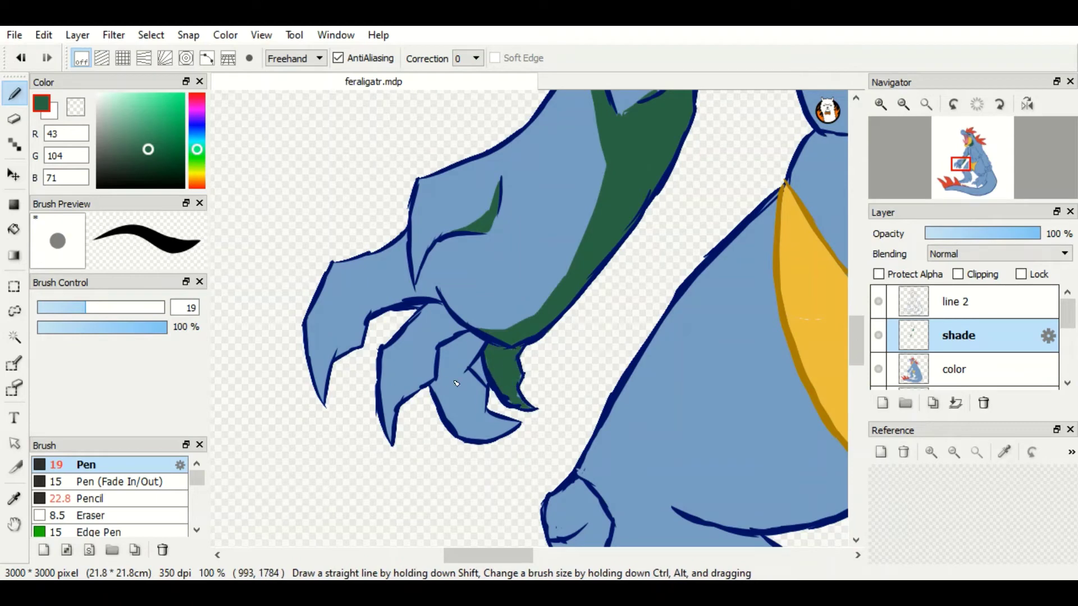
mouse_move(455, 348)
mouse_down()
mouse_move(445, 375)
mouse_move(484, 416)
mouse_move(515, 424)
mouse_move(451, 376)
mouse_move(456, 411)
mouse_move(441, 388)
mouse_move(461, 379)
mouse_move(477, 402)
mouse_move(434, 347)
mouse_move(440, 316)
mouse_up()
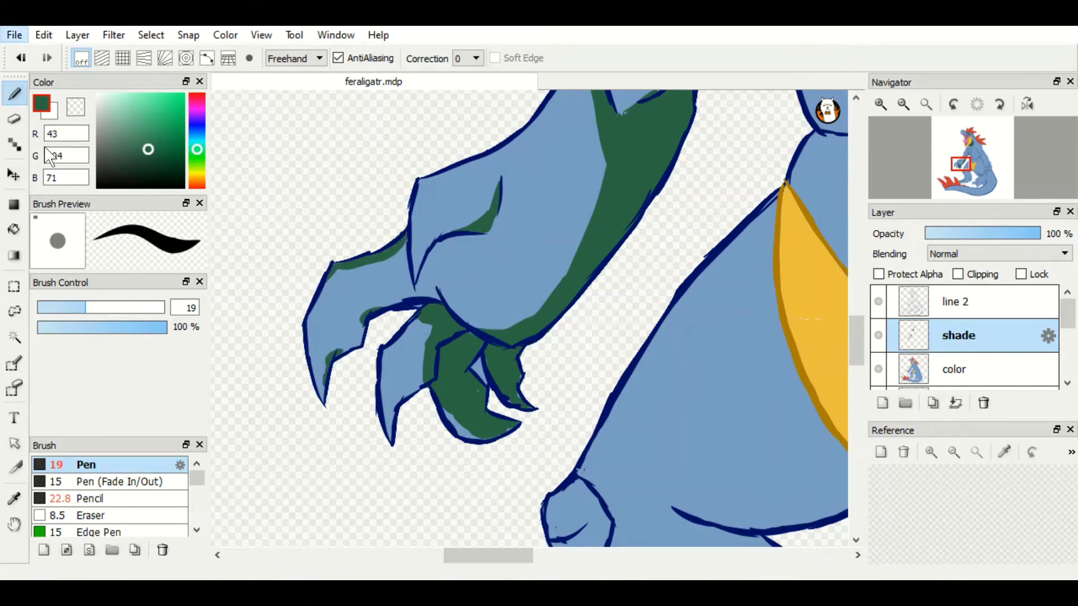
- Paint dark green shadows on the far shoulder and its arm folds, and on the side of the torso beneath the near arm
scroll(457, 503, up, 4)
scroll(457, 503, right, 5)
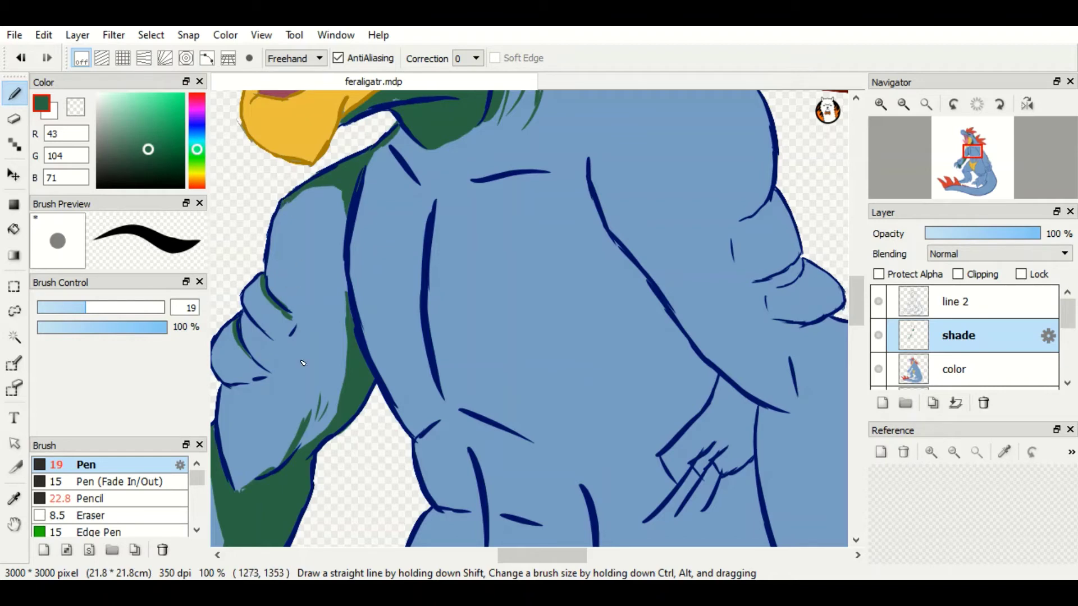
scroll(585, 337, right, 2)
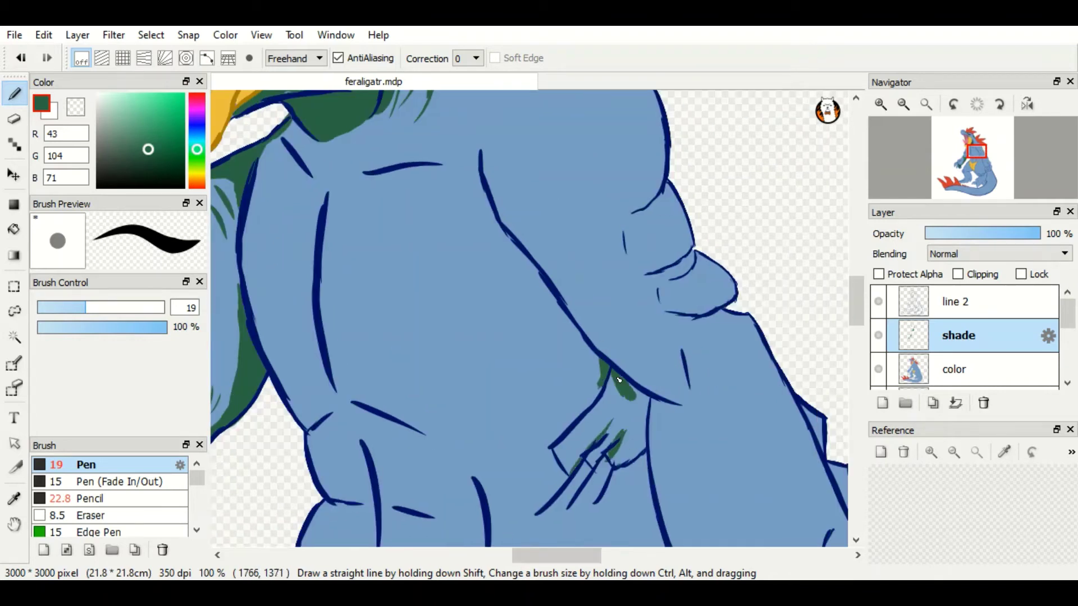
drag(622, 467, 584, 387)
drag(595, 432, 629, 404)
scroll(612, 404, down, 1)
mouse_move(584, 280)
mouse_down()
mouse_move(561, 325)
mouse_move(586, 398)
mouse_up()
- Shade the chest crease, the near shoulder's top and back edge, and the two arm bulges below it in dark green
scroll(547, 387, up, 6)
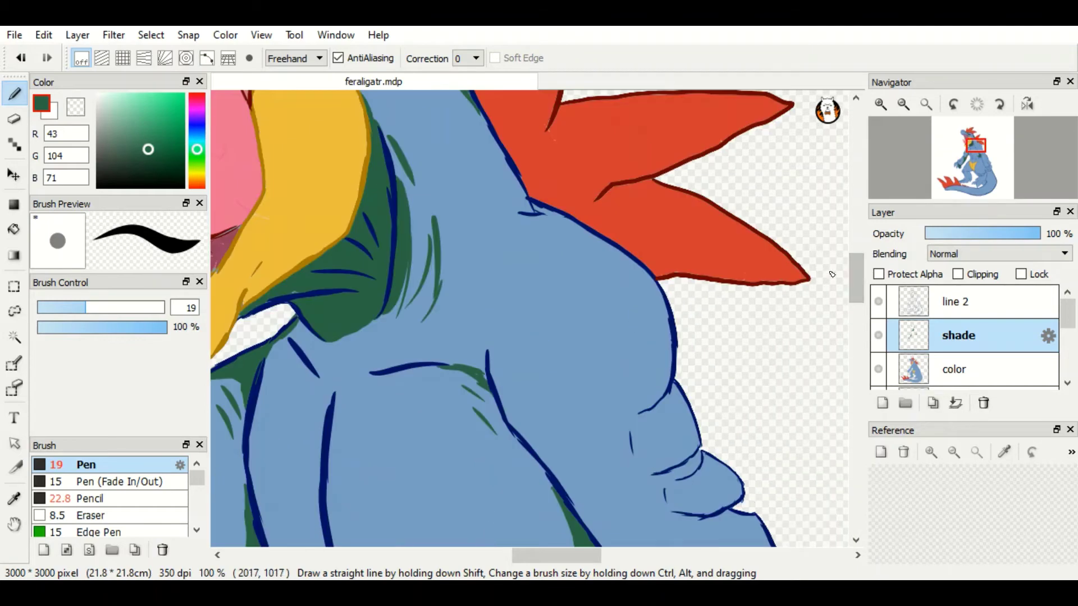
scroll(511, 365, down, 1)
mouse_move(532, 280)
mouse_down()
mouse_move(568, 298)
mouse_move(654, 360)
mouse_move(531, 314)
mouse_move(497, 353)
mouse_up()
drag(486, 337, 483, 370)
mouse_move(584, 289)
mouse_down()
mouse_move(526, 319)
mouse_move(662, 427)
mouse_up()
scroll(673, 275, down, 3)
drag(673, 275, 699, 325)
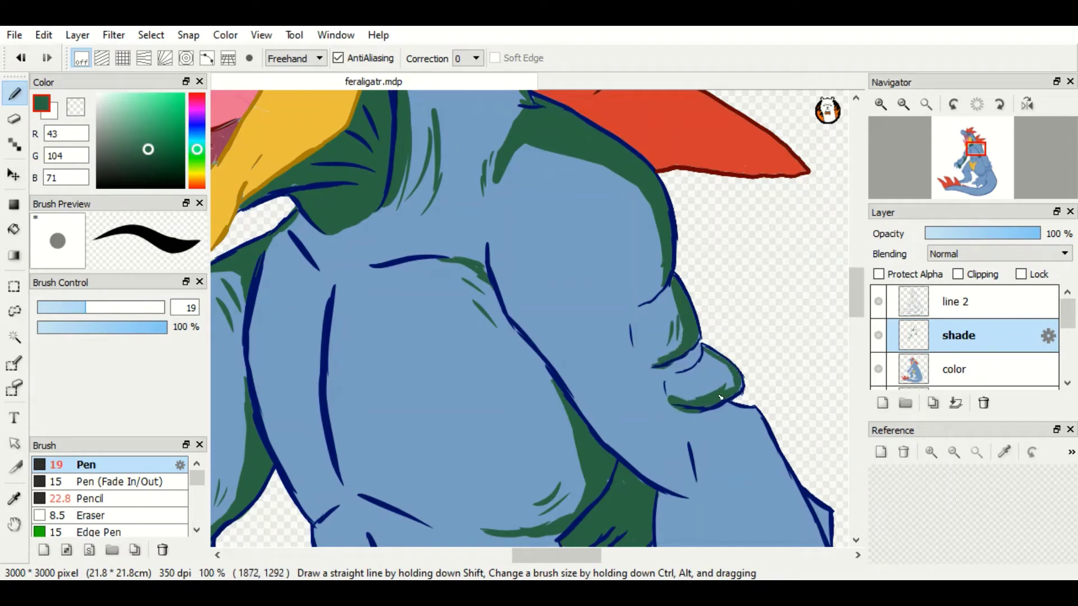
- Paint dark green shadows along the near arm's inner crease, the back edge of its forearm and the small spikes there
scroll(674, 281, down, 2)
drag(629, 197, 686, 328)
drag(637, 250, 657, 295)
drag(681, 306, 693, 339)
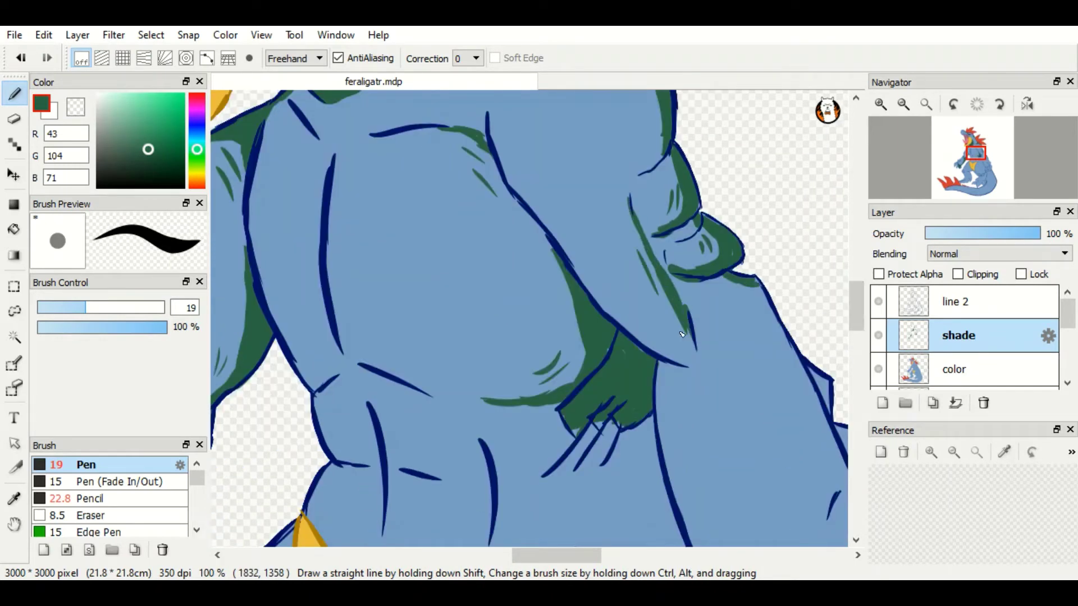
mouse_move(696, 281)
mouse_down()
mouse_move(777, 326)
mouse_move(836, 446)
mouse_up()
mouse_move(699, 300)
mouse_down()
mouse_move(792, 364)
mouse_move(775, 334)
mouse_up()
scroll(729, 314, down, 3)
drag(597, 555, 631, 557)
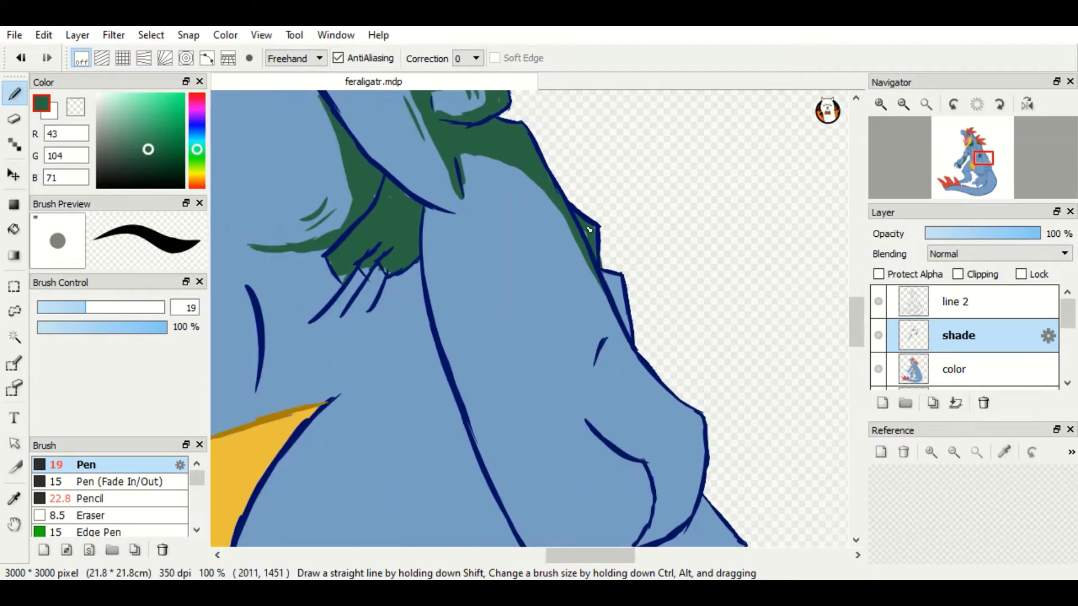
- Shade the near forearm's inner edge, wrist, fingers and outer thumb side in dark green
scroll(632, 355, down, 2)
drag(440, 241, 469, 330)
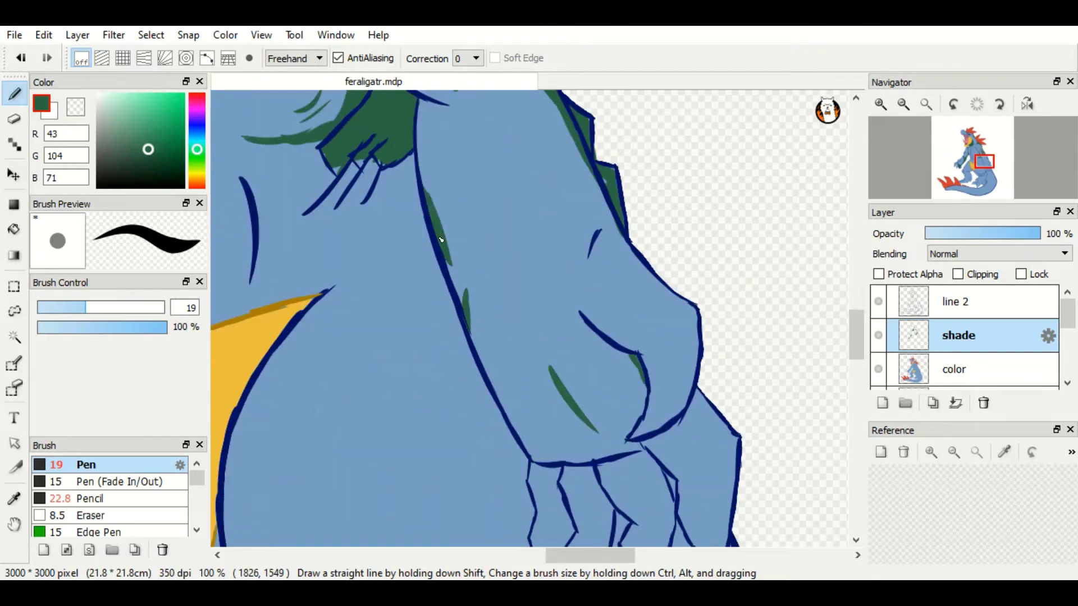
scroll(627, 300, down, 3)
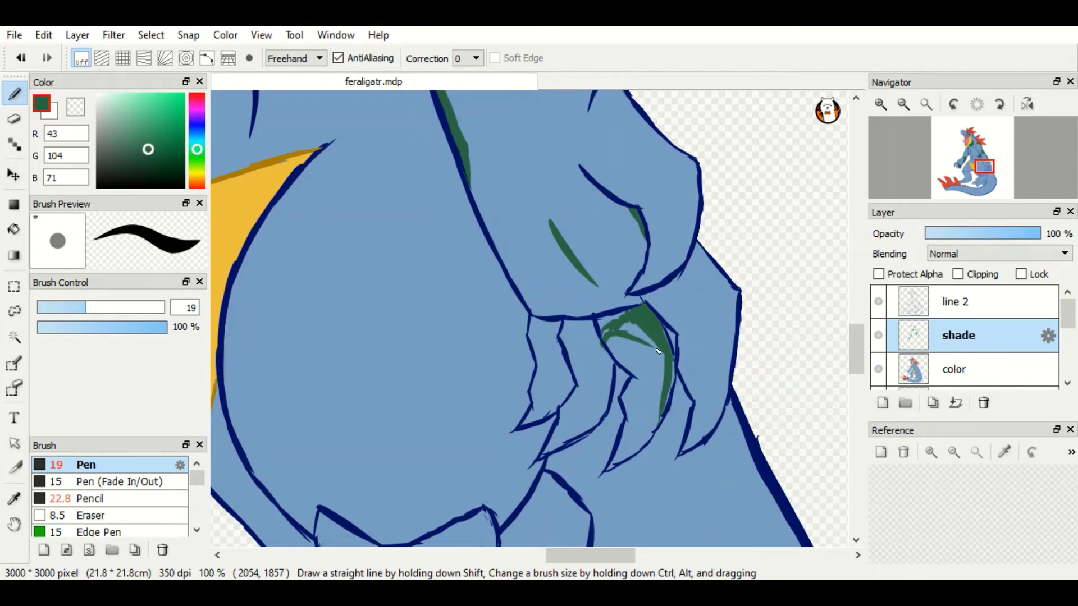
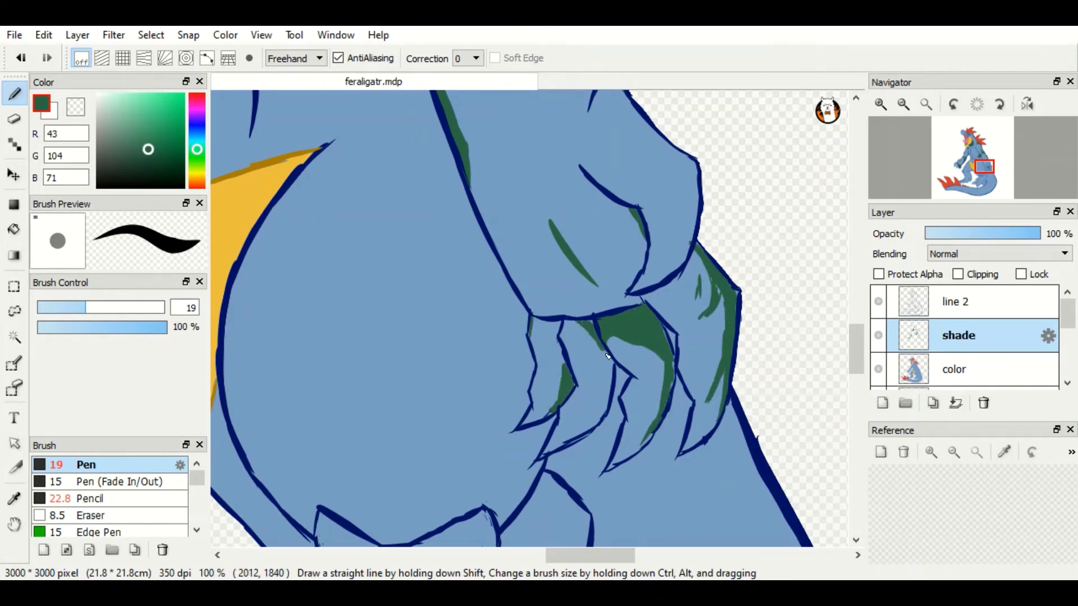
scroll(688, 297, up, 3)
drag(667, 269, 688, 298)
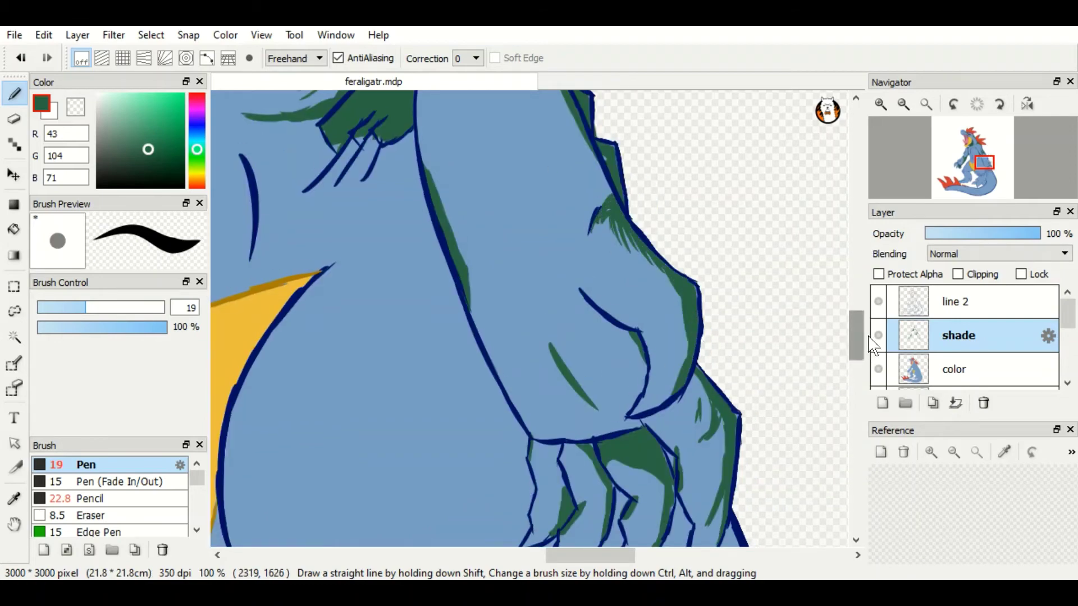
- Paint dark green shading on the band around the near knee and the thigh edge between the band and the claws
scroll(596, 336, down, 6)
drag(598, 297, 601, 344)
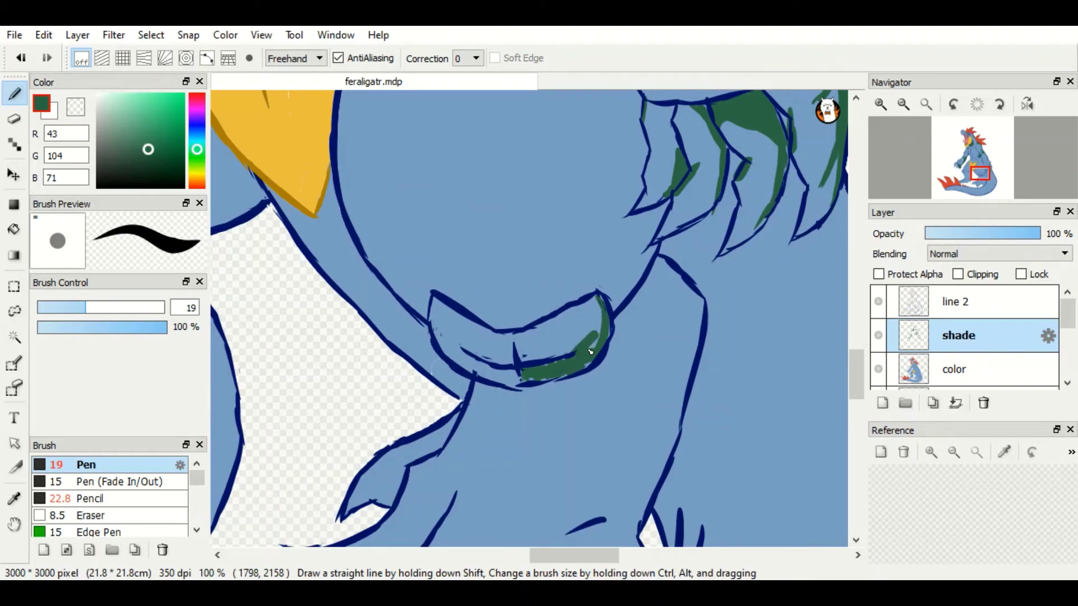
scroll(673, 281, up, 3)
drag(669, 310, 617, 402)
drag(656, 349, 609, 419)
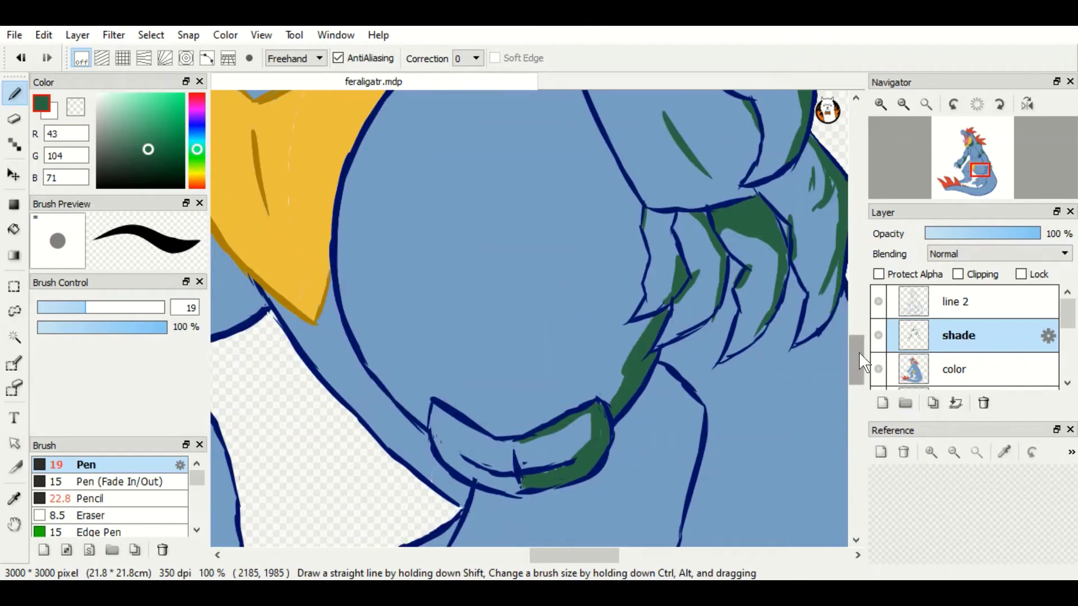
- Shade the top of the near thigh in dark green, following the yellow belly patch and the underside of the resting arm
scroll(562, 281, up, 5)
mouse_move(428, 254)
mouse_down()
mouse_move(536, 194)
mouse_move(639, 432)
mouse_up()
scroll(640, 433, down, 3)
drag(637, 275, 642, 363)
scroll(643, 393, up, 4)
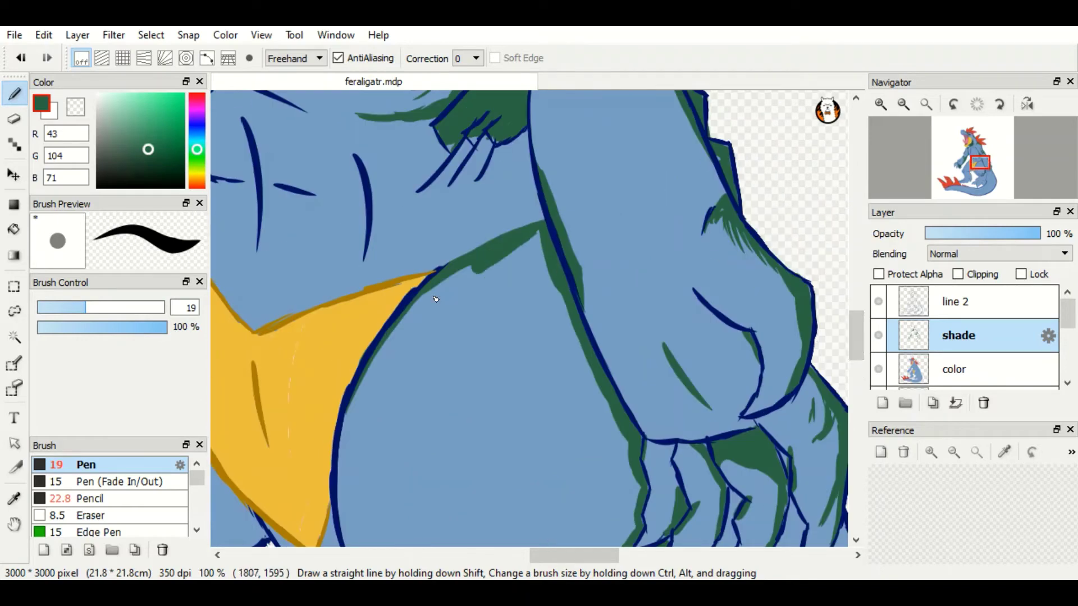
drag(539, 230, 488, 297)
drag(457, 320, 426, 443)
drag(418, 396, 374, 480)
- Widen the dark green shadow on the near thigh beneath the arm and hand, extending it down to the knee band
drag(589, 238, 511, 393)
drag(631, 343, 579, 482)
scroll(638, 262, down, 5)
mouse_move(609, 154)
mouse_down()
mouse_move(626, 305)
mouse_move(601, 388)
mouse_up()
drag(609, 326, 564, 396)
scroll(572, 288, up, 3)
scroll(459, 253, down, 4)
scroll(459, 253, down, 6)
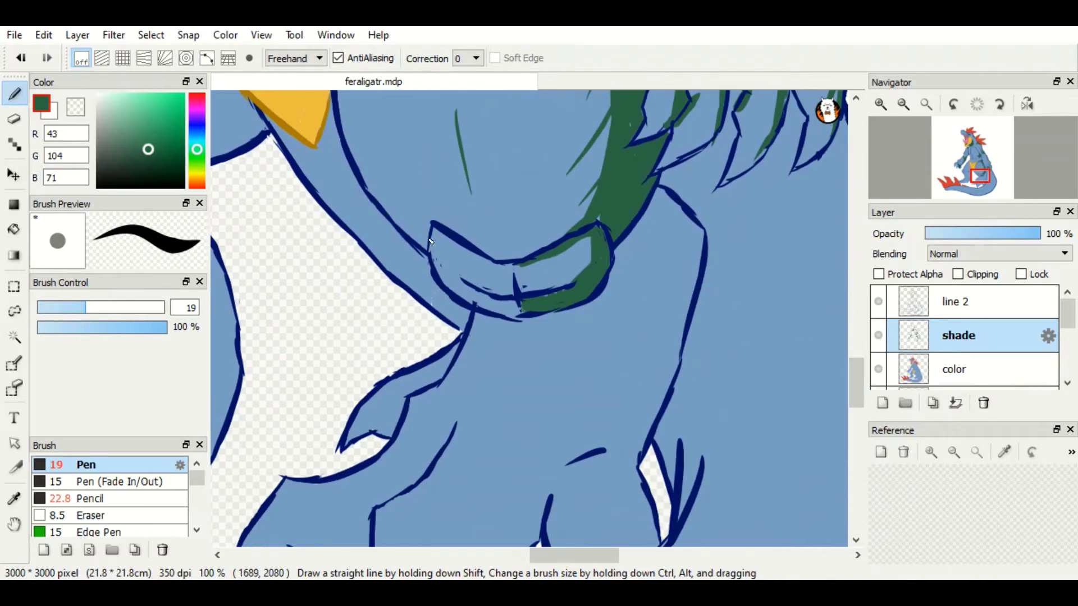
- Shade the front end of the knee band and the back edge of the near lower leg down to the ankle in dark green
drag(637, 328, 615, 393)
scroll(623, 365, up, 3)
drag(659, 209, 687, 306)
drag(698, 269, 626, 474)
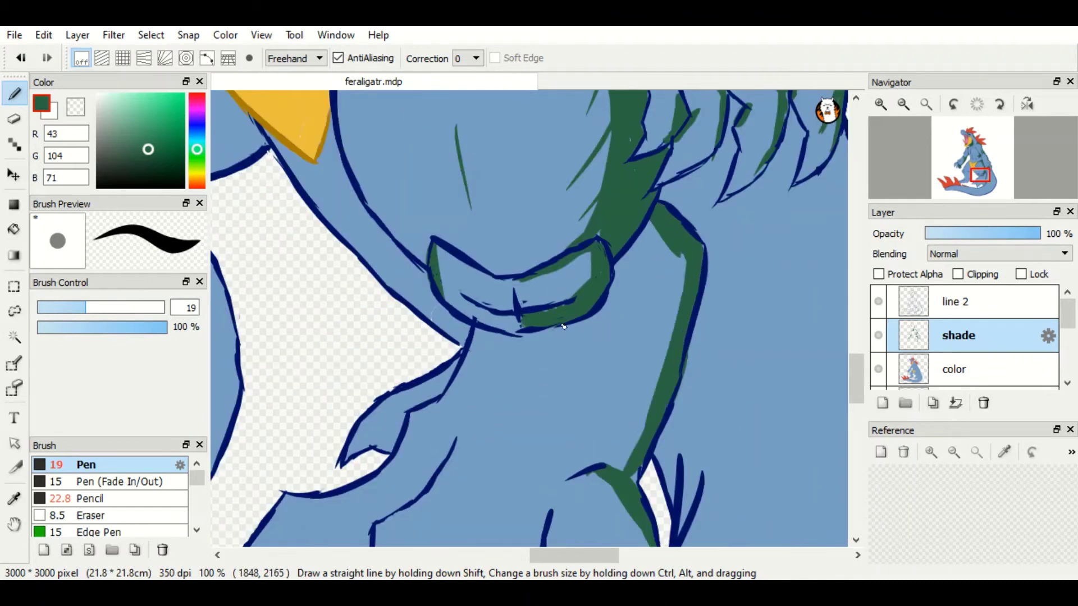
- Fill the back half of the near lower leg, from the knee band to the ankle, with dark green shadow
drag(558, 329, 583, 472)
drag(673, 224, 567, 336)
drag(617, 297, 603, 392)
drag(671, 281, 638, 452)
scroll(406, 394, down, 3)
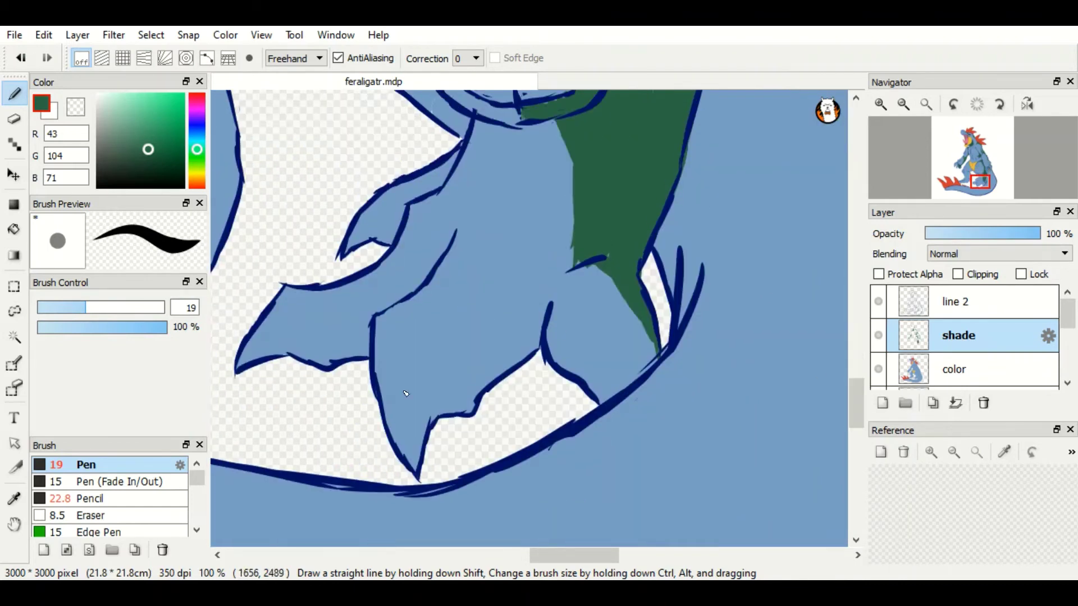
- Add dark green shading marks to the near foot's toes and to the part of the tail just behind the ankle
scroll(389, 237, up, 3)
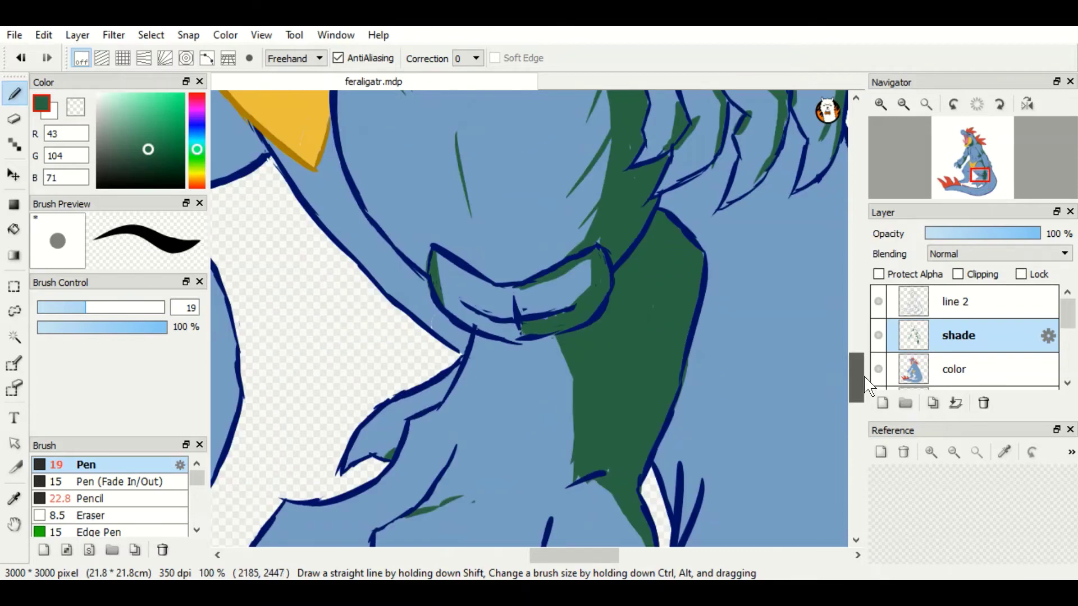
drag(441, 352, 468, 331)
drag(396, 334, 457, 283)
scroll(505, 308, down, 4)
drag(680, 159, 675, 235)
drag(714, 167, 692, 272)
drag(671, 160, 666, 211)
scroll(666, 211, right, 5)
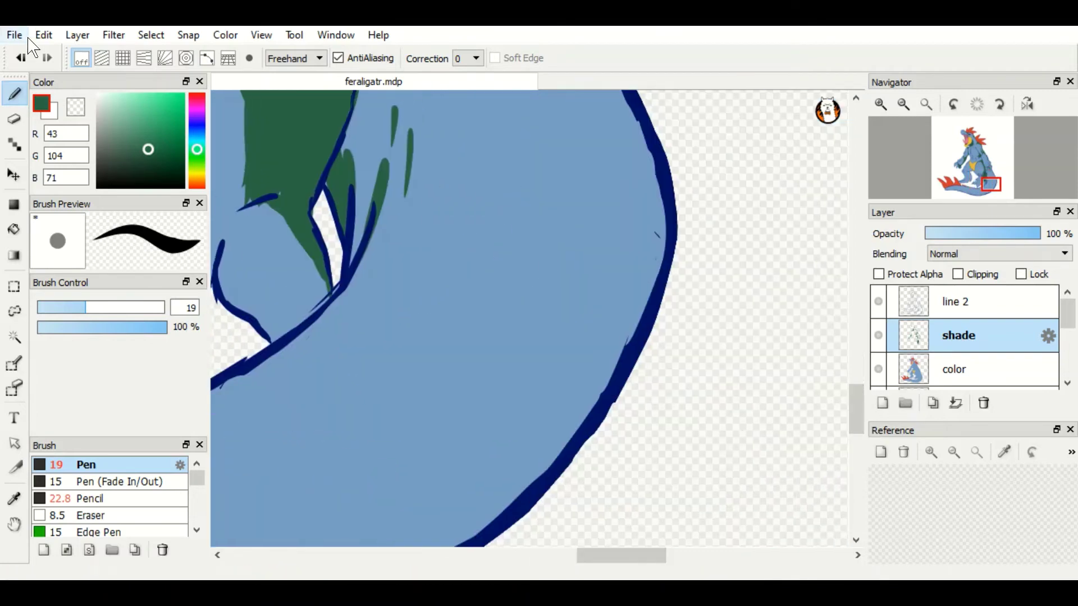
- Paint the hand's dark green cast shadow on the tail beneath the claws, with a long stroke running down the tail
scroll(443, 224, up, 4)
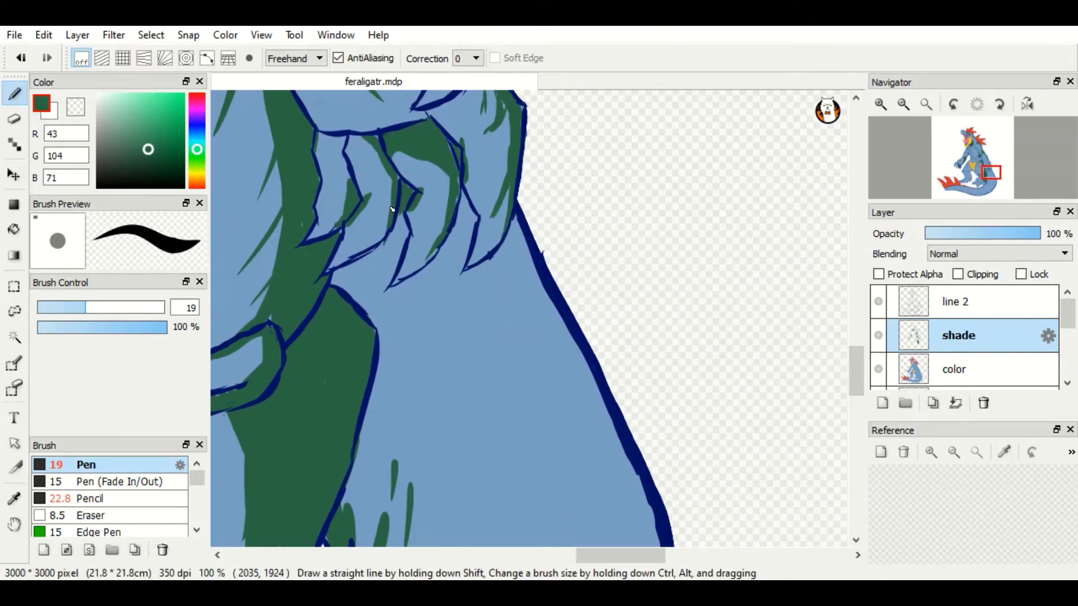
drag(352, 265, 331, 285)
drag(407, 212, 335, 308)
drag(370, 331, 500, 512)
drag(476, 192, 439, 313)
drag(468, 203, 417, 341)
drag(437, 238, 367, 313)
drag(361, 279, 352, 302)
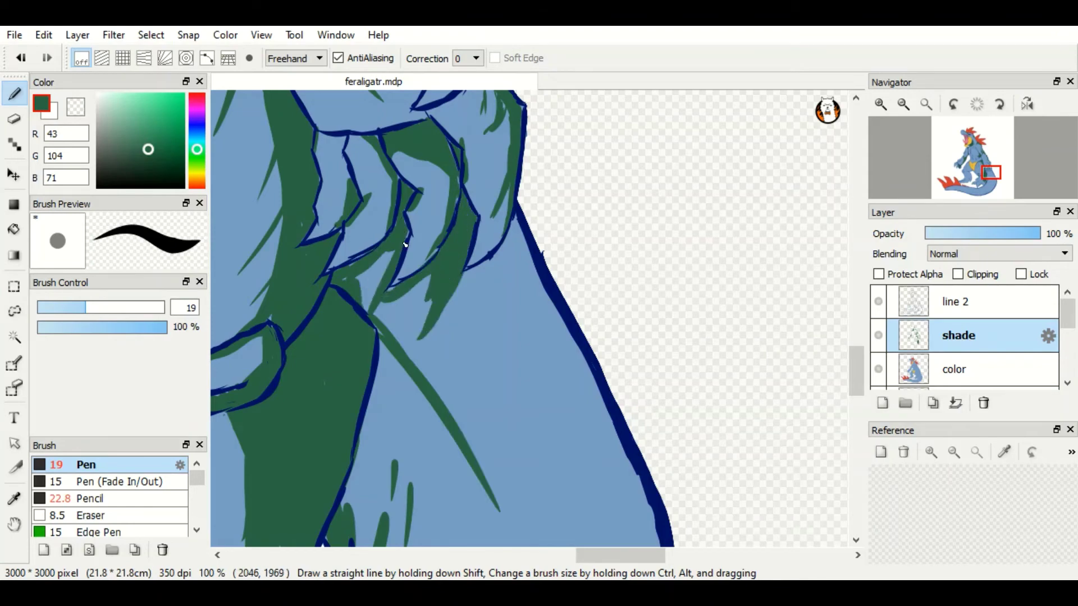
- Extend the dark green shadow below the claws across the top of the tail and down its outer edge
drag(395, 251, 359, 337)
drag(517, 217, 461, 286)
drag(438, 321, 397, 361)
drag(512, 230, 620, 448)
drag(456, 344, 407, 412)
mouse_move(456, 304)
mouse_down()
mouse_move(508, 271)
mouse_move(490, 351)
mouse_up()
- Shade the tail's outer curve and underside in dark green with the pen at size 49
scroll(505, 272, down, 3)
scroll(508, 270, down, 2)
scroll(509, 270, up, 1)
drag(525, 343, 496, 399)
drag(526, 364, 476, 429)
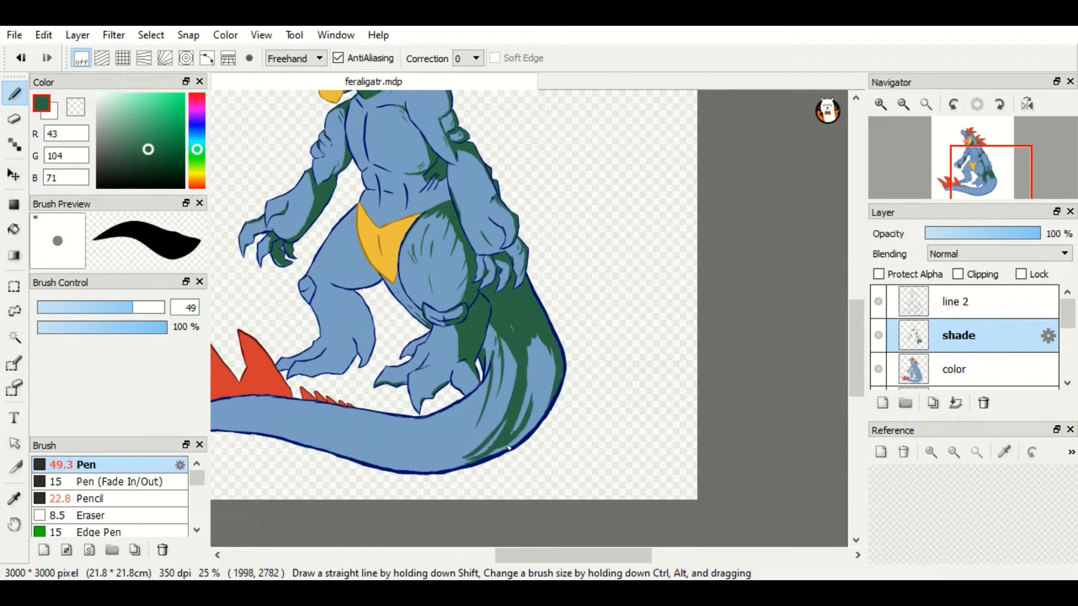
drag(553, 373, 491, 455)
drag(554, 334, 511, 433)
drag(543, 363, 536, 410)
drag(471, 463, 564, 458)
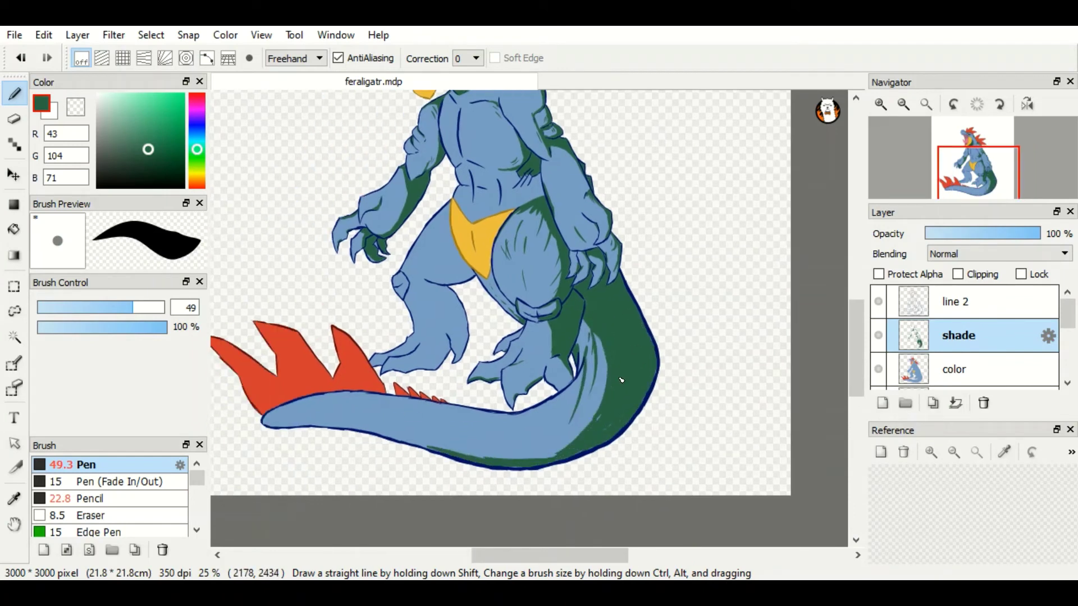
- Erase the dark green along the underside of the tail's bend with an enlarged eraser
key(e)
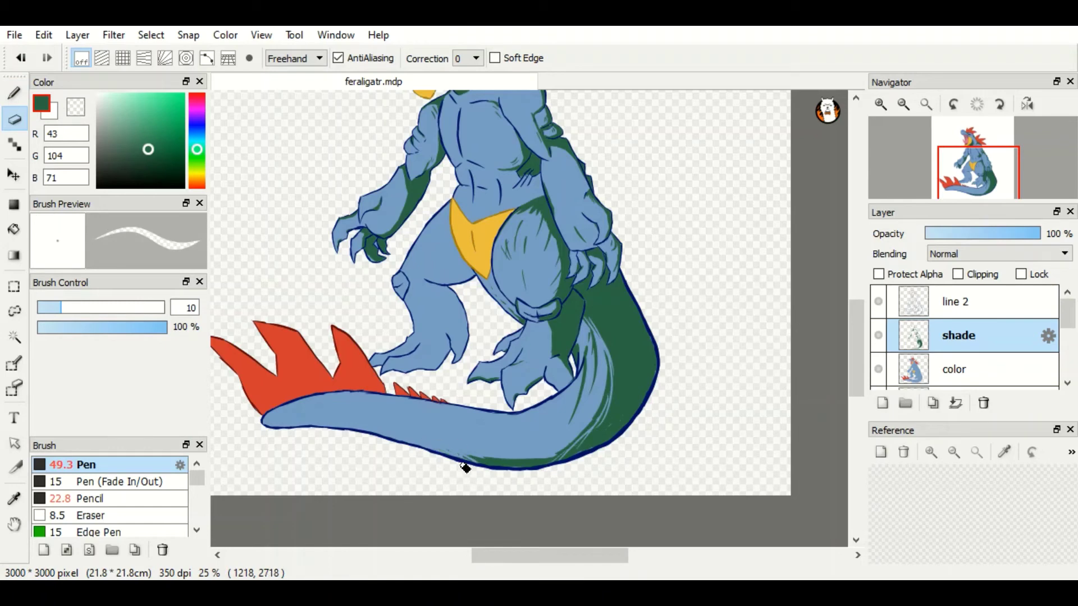
key(bracketright)
key(bracketright)
key(bracketright)
mouse_move(465, 467)
mouse_down()
mouse_move(543, 475)
mouse_move(628, 414)
mouse_move(598, 327)
mouse_move(599, 421)
mouse_move(634, 381)
mouse_move(609, 424)
mouse_up()
scroll(608, 424, up, 3)
- Shade the far leg's inner thigh, calf, ankle and toes in dark green with the pen at size 26
key(b)
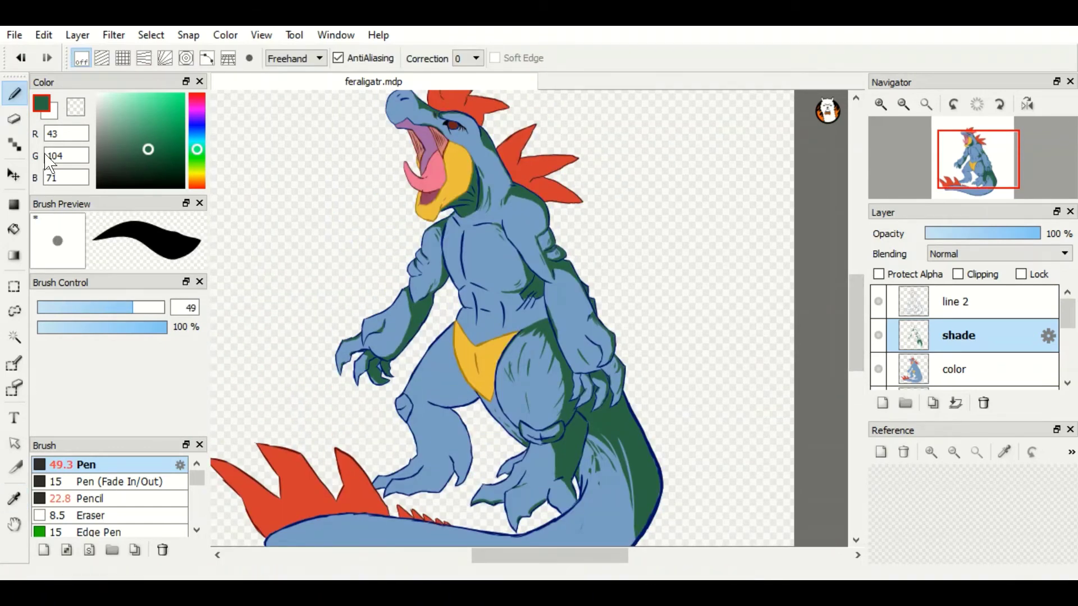
key(bracketleft)
key(bracketleft)
key(bracketleft)
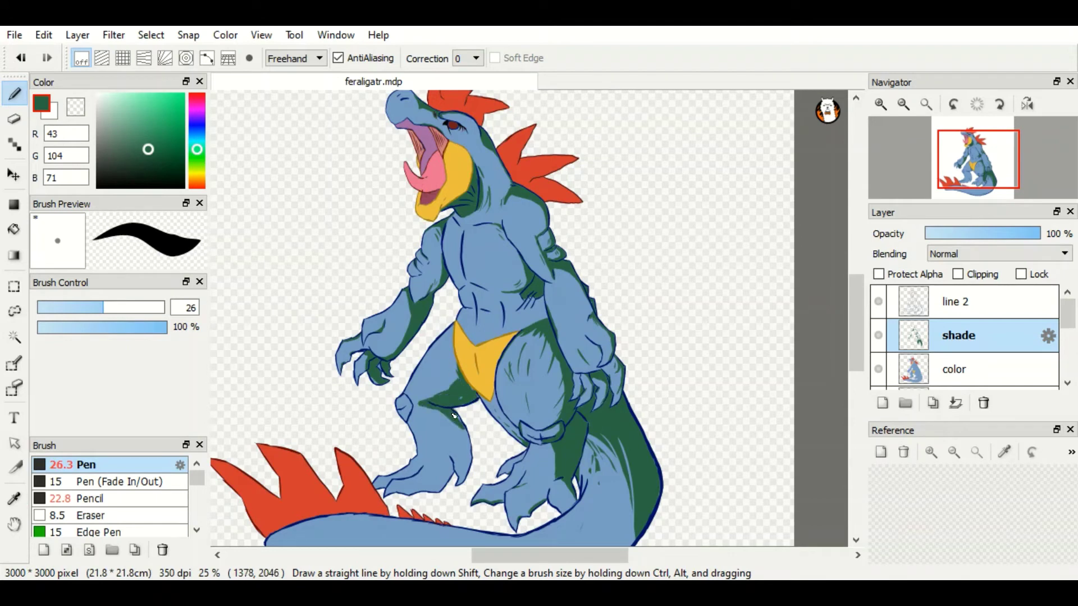
scroll(471, 447, down, 3)
drag(374, 406, 383, 413)
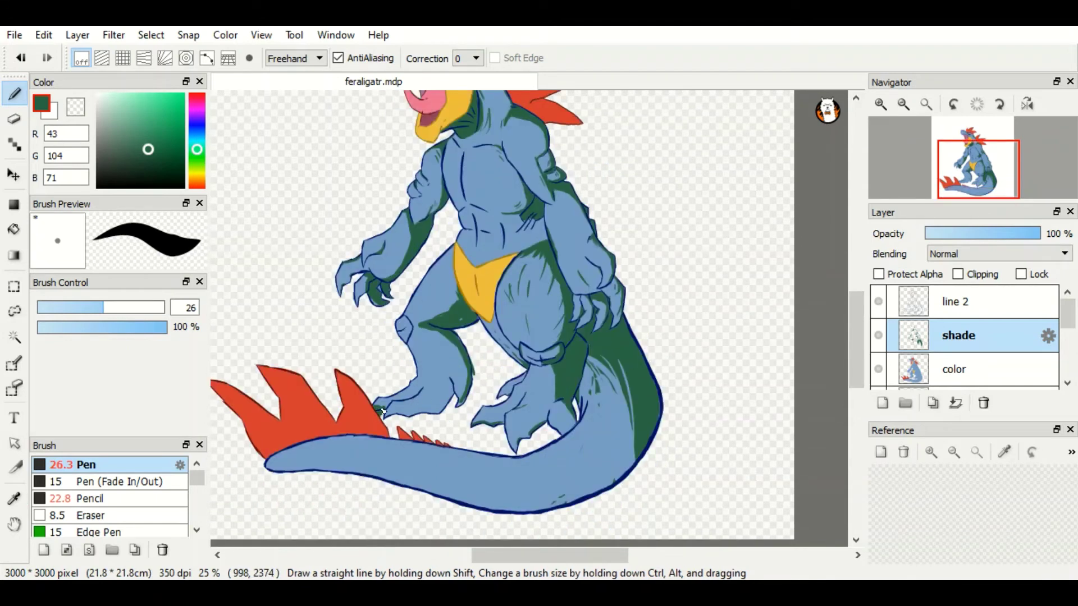
key(g)
key(x)
click(387, 415)
click(14, 94)
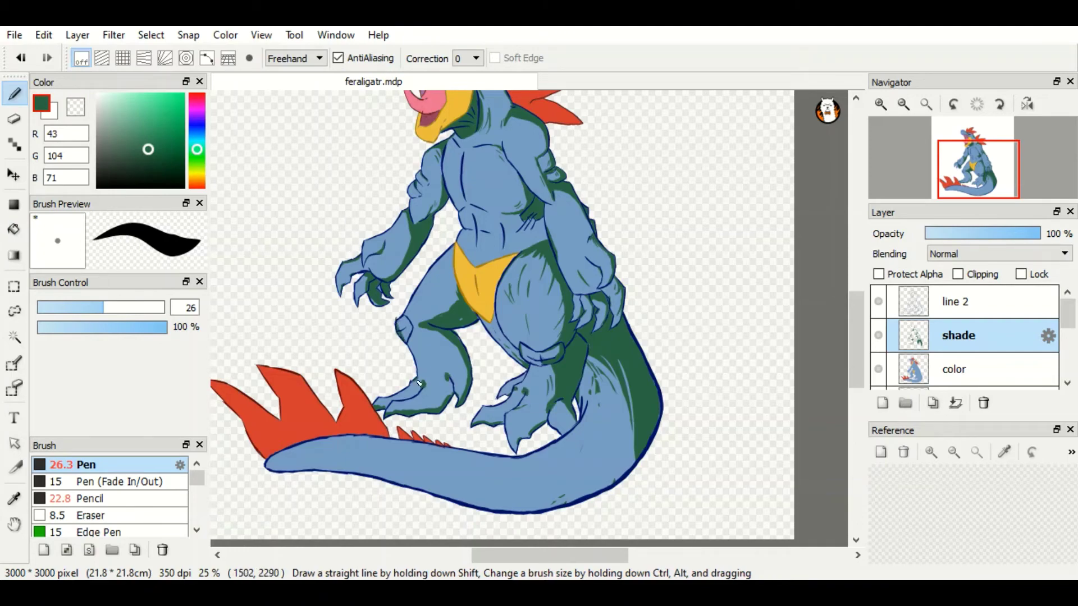
- Shade the rear spike of the head crest in brownish red (RGB 136, 59, 55) with the pen at size 16
scroll(458, 277, up, 5)
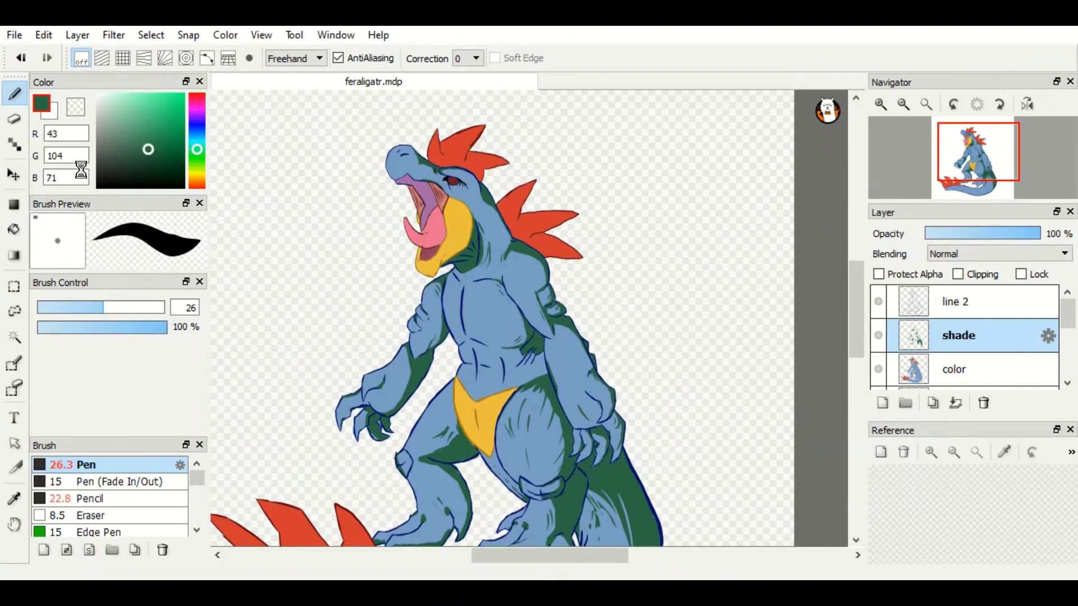
key(i)
click(452, 170)
scroll(696, 182, up, 4)
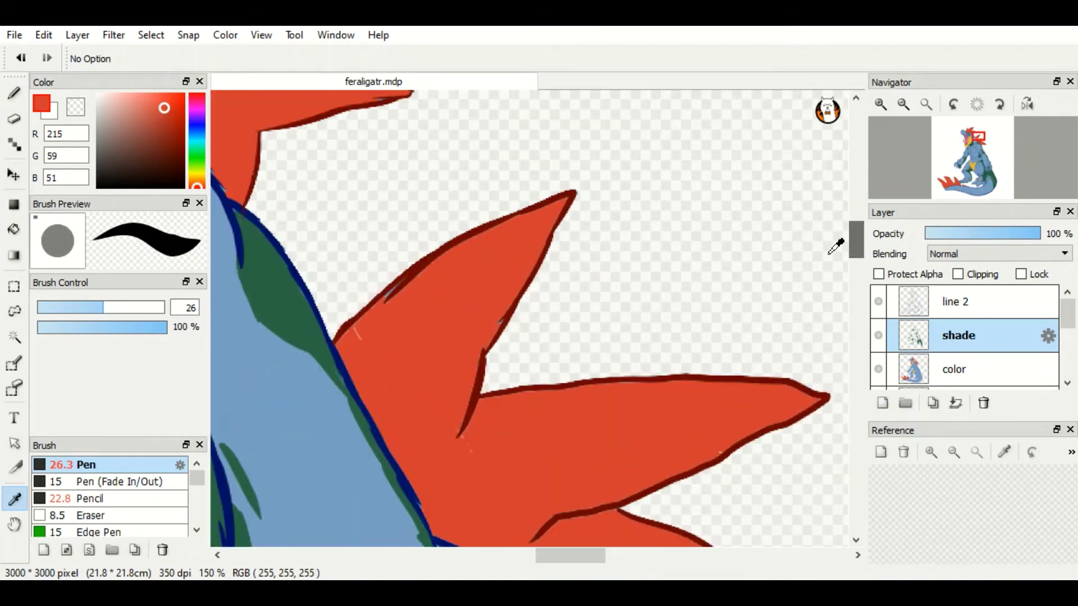
scroll(443, 135, up, 1)
click(148, 137)
key(b)
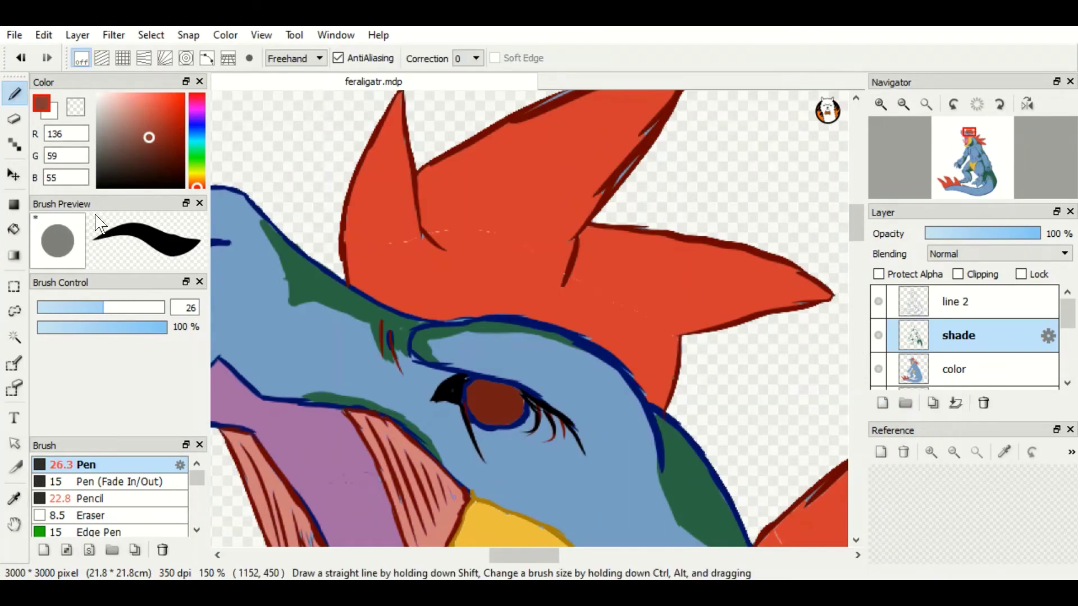
drag(103, 307, 79, 307)
scroll(528, 314, right, 3)
drag(512, 328, 499, 412)
mouse_move(407, 292)
mouse_down()
mouse_move(522, 254)
mouse_move(418, 264)
mouse_up()
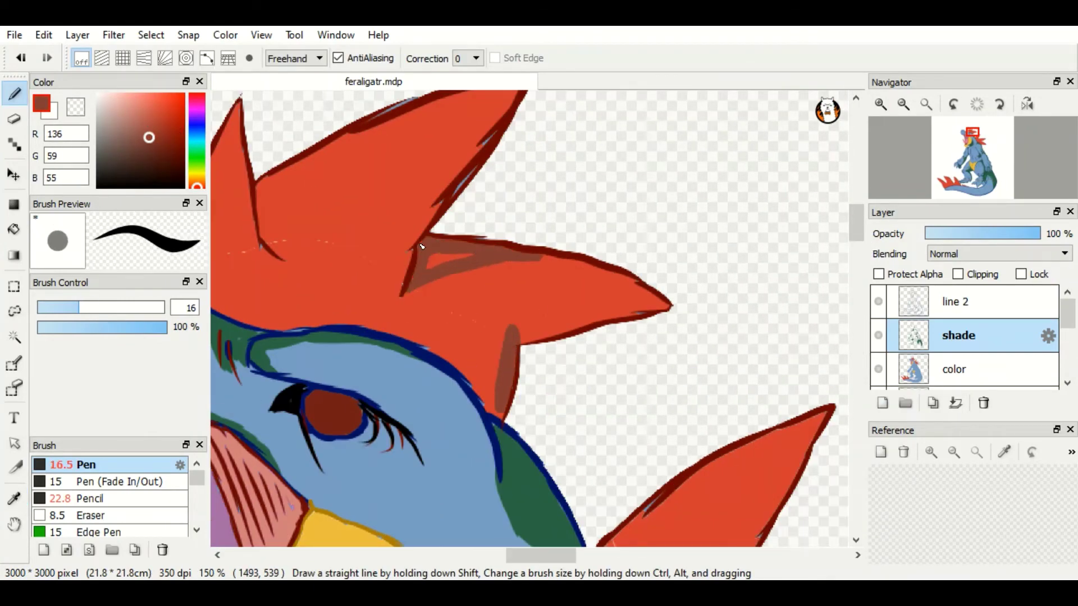
mouse_move(510, 332)
mouse_down()
mouse_move(564, 326)
mouse_move(483, 133)
mouse_move(372, 296)
mouse_move(531, 275)
mouse_move(646, 303)
mouse_move(494, 315)
mouse_move(471, 344)
mouse_move(505, 326)
mouse_up()
- Shade the back half of the middle crest spike and the rear edge and base of the front spike in brownish red
drag(526, 556, 516, 570)
mouse_move(689, 155)
mouse_down()
mouse_move(541, 301)
mouse_move(634, 216)
mouse_up()
mouse_move(414, 207)
mouse_down()
mouse_move(423, 297)
mouse_move(461, 335)
mouse_up()
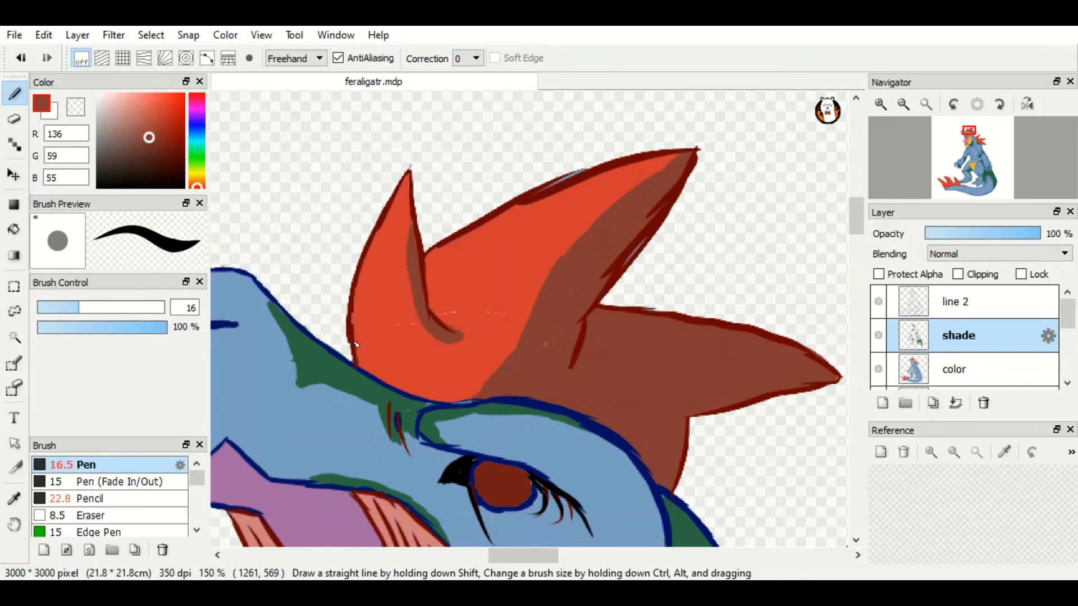
mouse_move(355, 345)
mouse_down()
mouse_move(413, 387)
mouse_move(460, 403)
mouse_up()
- Cover the back spikes in brownish red and erase a lit strip along their upper edges with a size 32 eraser
drag(729, 539, 565, 305)
key(e)
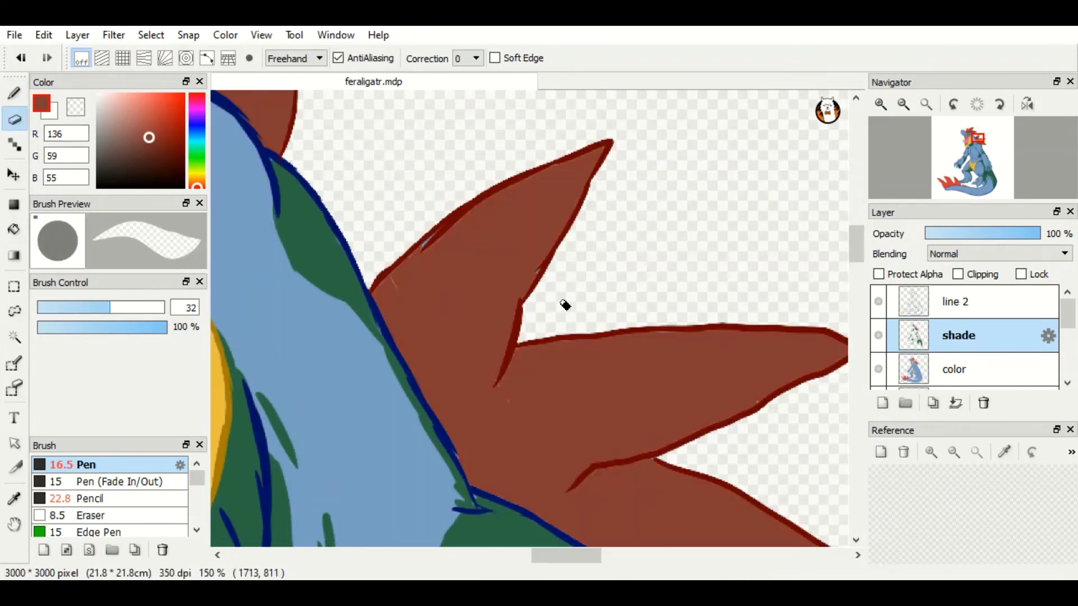
drag(384, 287, 399, 343)
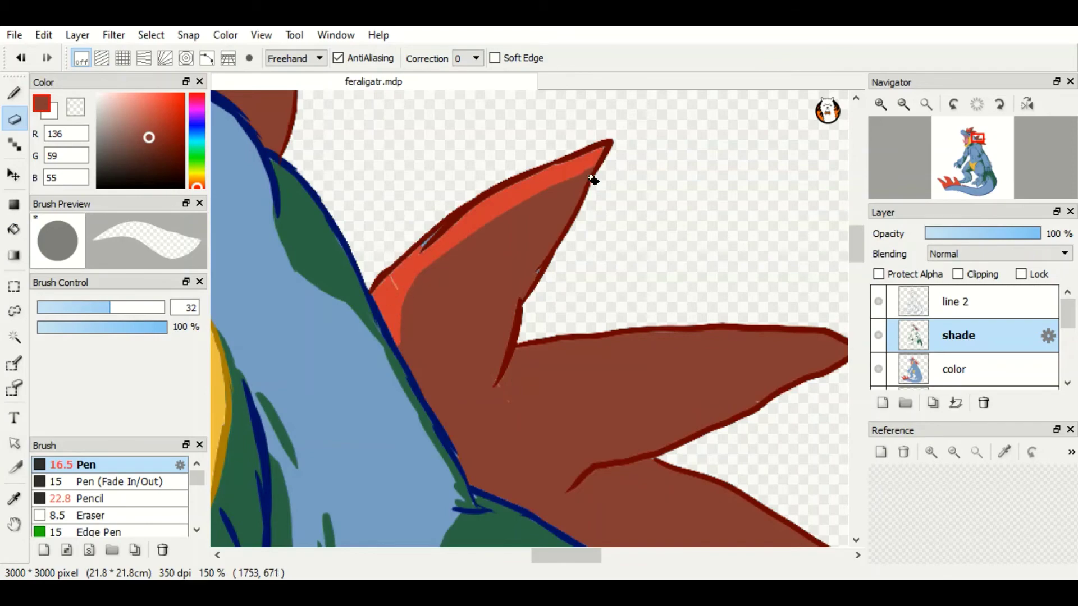
scroll(593, 180, down, 5)
mouse_move(668, 236)
mouse_down()
mouse_move(534, 202)
mouse_move(473, 207)
mouse_move(633, 264)
mouse_up()
scroll(842, 276, down, 2)
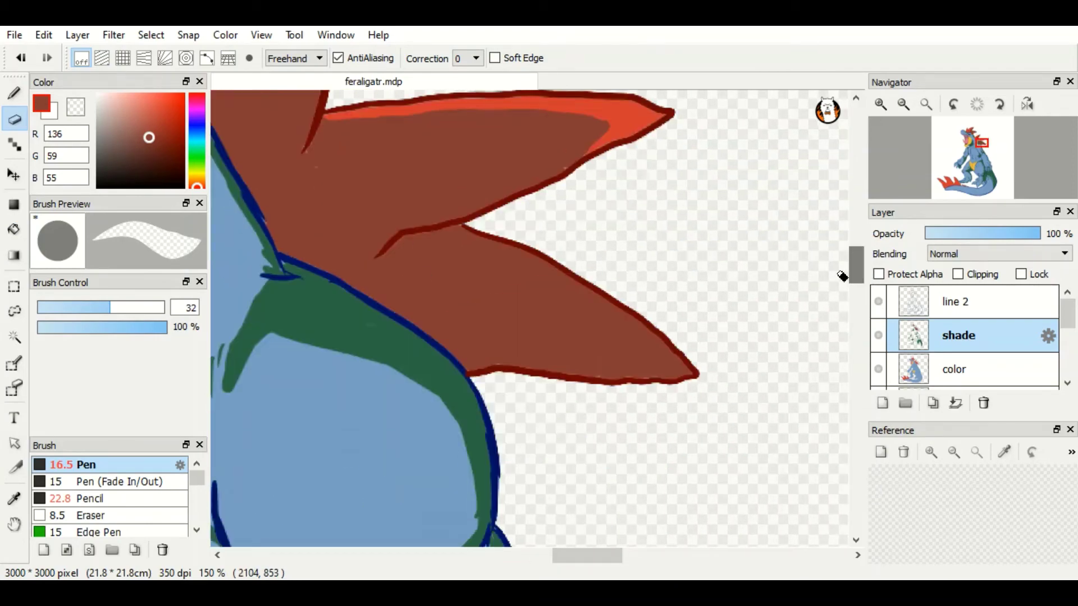
mouse_move(474, 373)
mouse_down()
mouse_move(672, 372)
mouse_move(496, 234)
mouse_up()
- Shade the edges of the large red fins on the tail tip in brownish red with the size 16 pen
drag(856, 263, 855, 423)
key(p)
drag(607, 556, 517, 572)
scroll(692, 364, up, 3)
scroll(692, 364, left, 3)
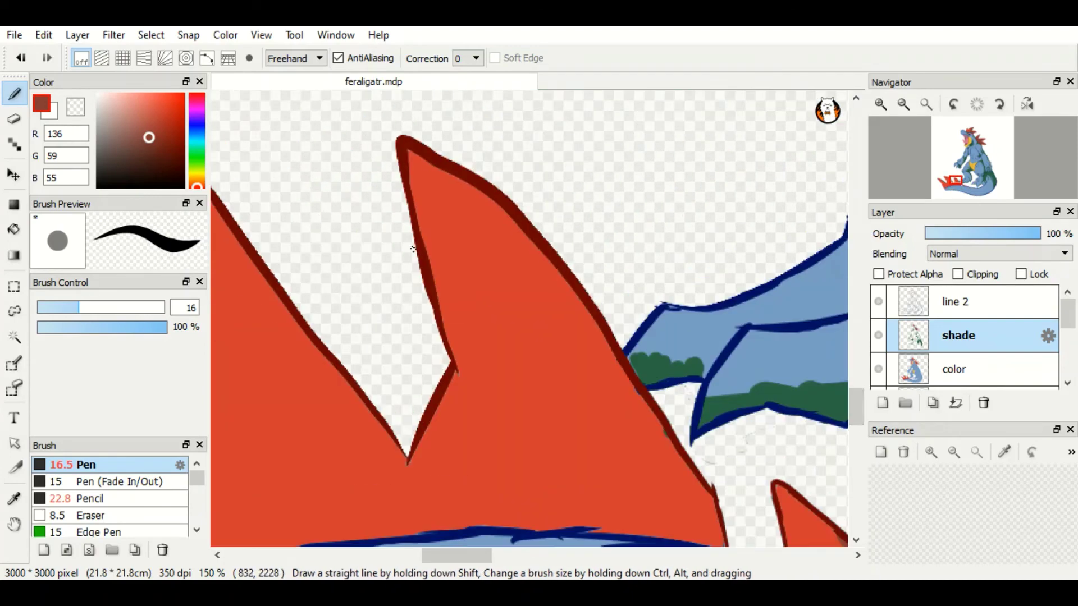
drag(413, 457, 457, 372)
scroll(465, 531, left, 5)
mouse_move(337, 190)
mouse_down()
mouse_move(416, 312)
mouse_move(429, 441)
mouse_up()
scroll(429, 440, left, 3)
drag(373, 367, 474, 537)
scroll(466, 553, down, 5)
- Fill the purple mouth interior with dark maroon (RGB 89, 26, 42) on the shade layer
scroll(505, 527, up, 10)
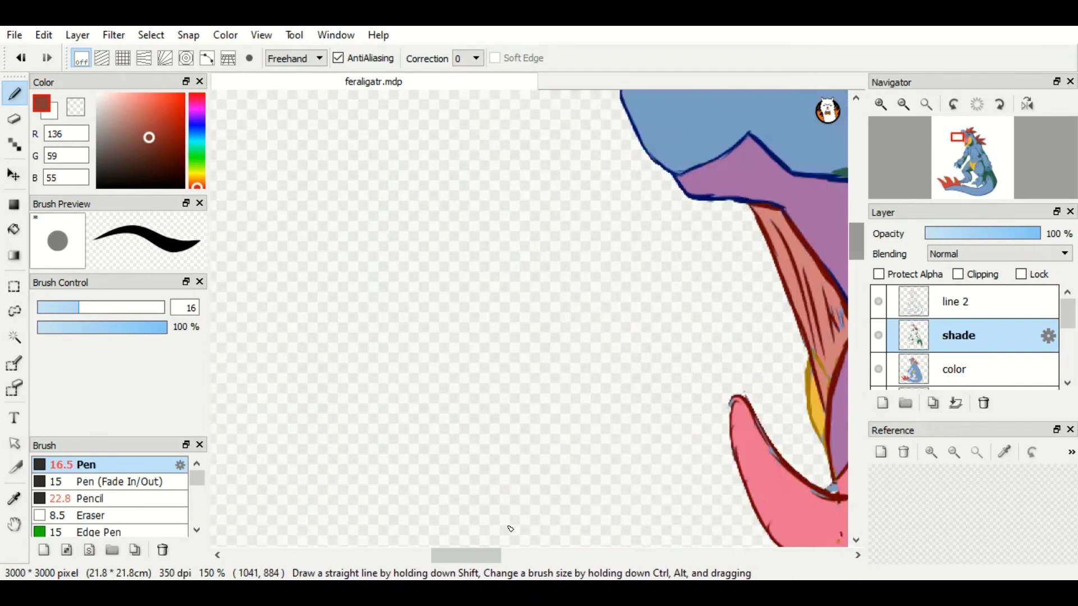
key(i)
click(153, 144)
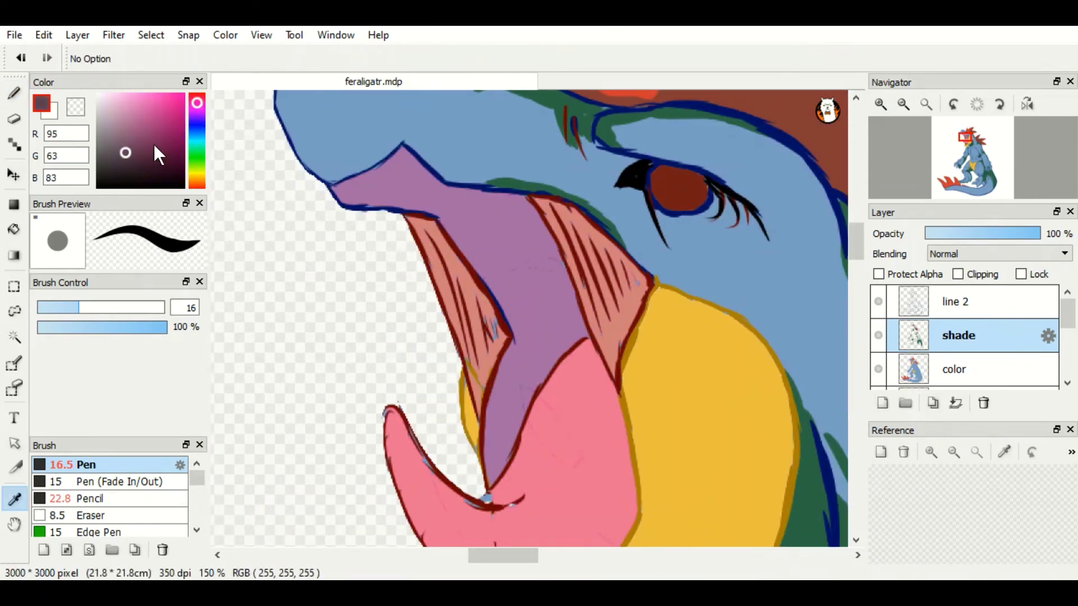
click(13, 229)
click(363, 206)
- Erase fine streaks through the maroon mouth shading with a size 7 eraser to expose the purple palate and inner cheek
key(b)
key(e)
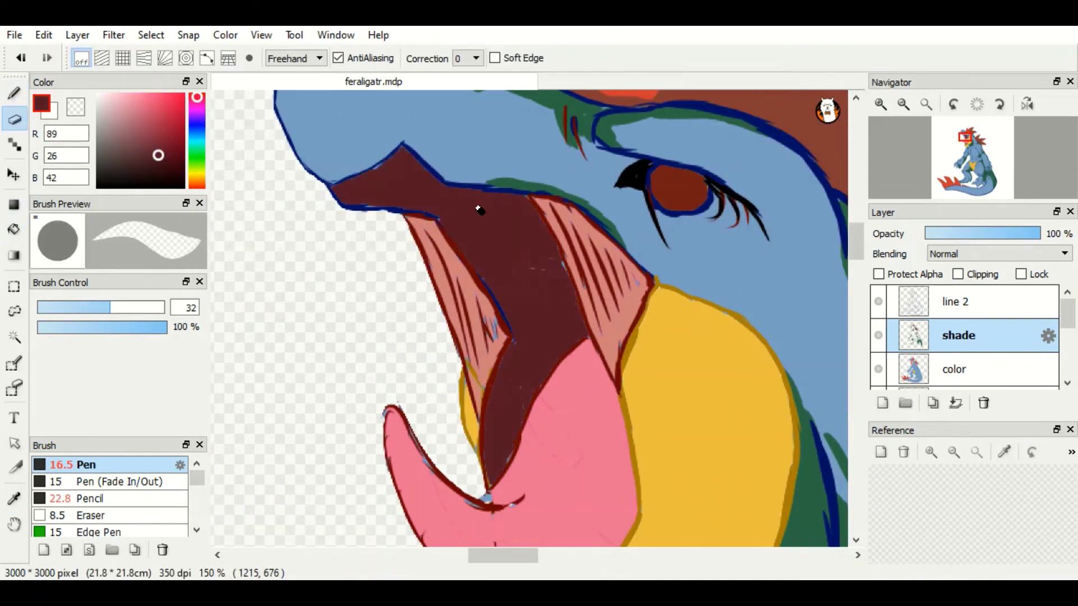
drag(149, 307, 126, 320)
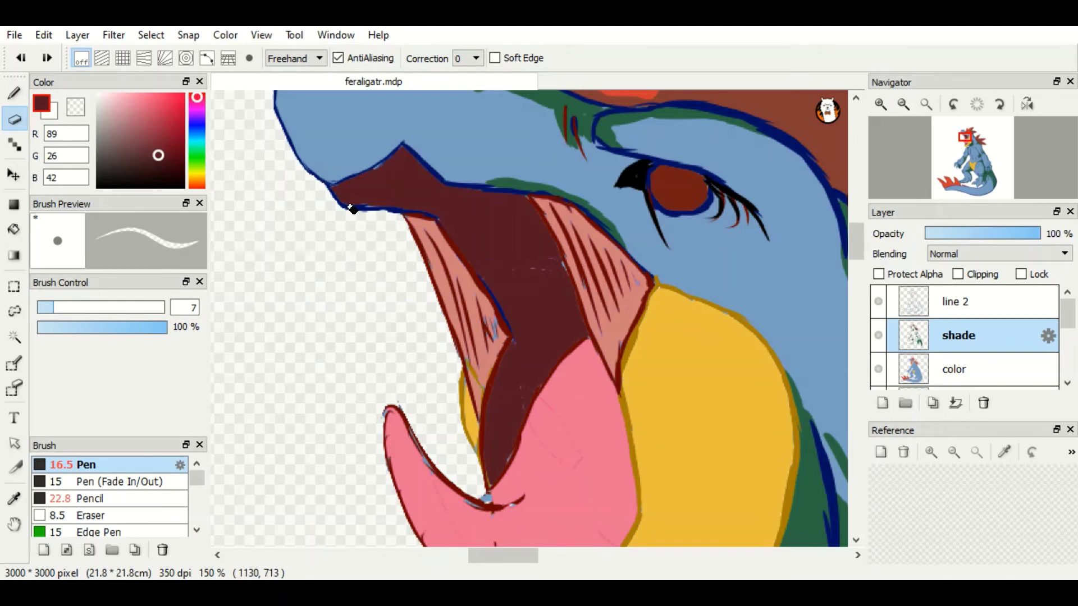
mouse_move(357, 217)
mouse_down()
mouse_move(427, 263)
mouse_move(491, 136)
mouse_move(479, 303)
mouse_move(512, 379)
mouse_move(499, 349)
mouse_move(510, 350)
mouse_move(494, 400)
mouse_up()
mouse_move(510, 337)
mouse_down()
mouse_move(491, 407)
mouse_move(527, 382)
mouse_move(523, 209)
mouse_move(358, 199)
mouse_move(430, 256)
mouse_move(545, 272)
mouse_move(520, 381)
mouse_move(529, 357)
mouse_up()
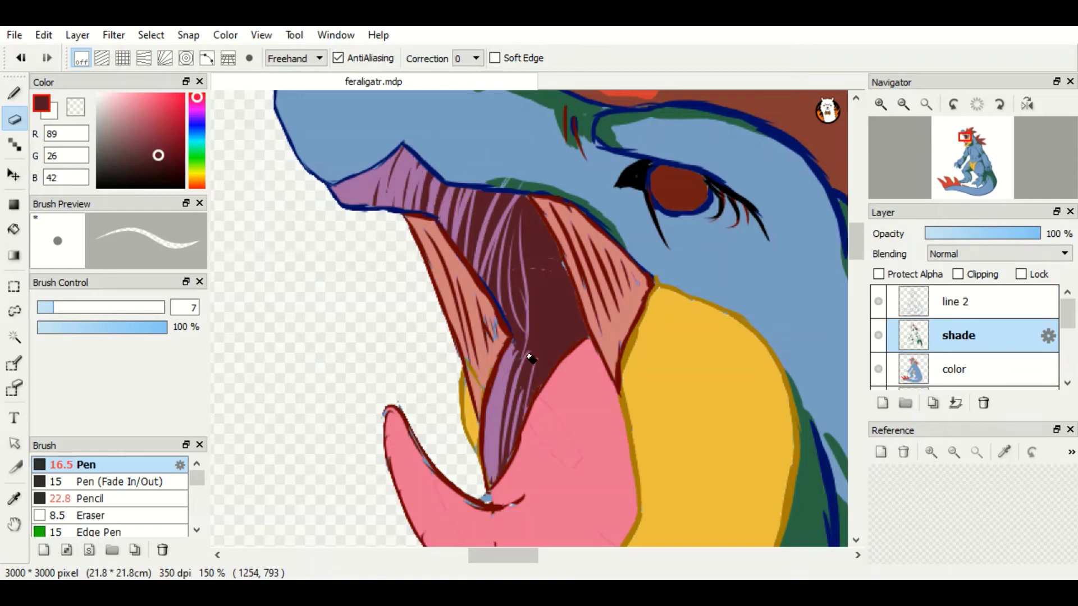
- Shade the tongue's inner curve, back edge, underside and raised tip in muted brown-pink (RGB 154, 91, 91)
scroll(577, 292, down, 3)
key(i)
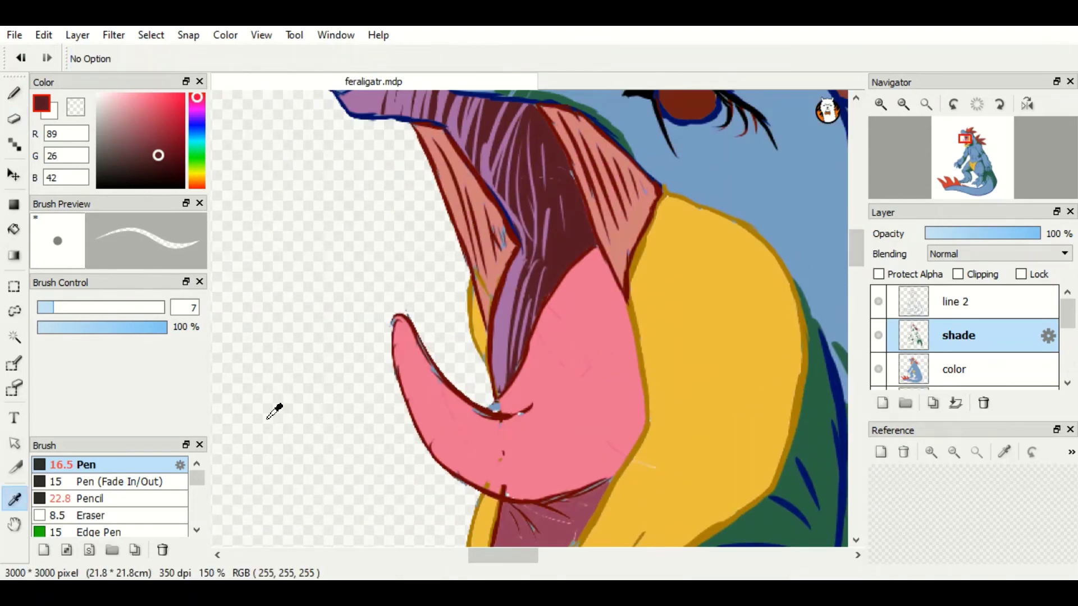
click(132, 130)
key(b)
drag(530, 393, 497, 409)
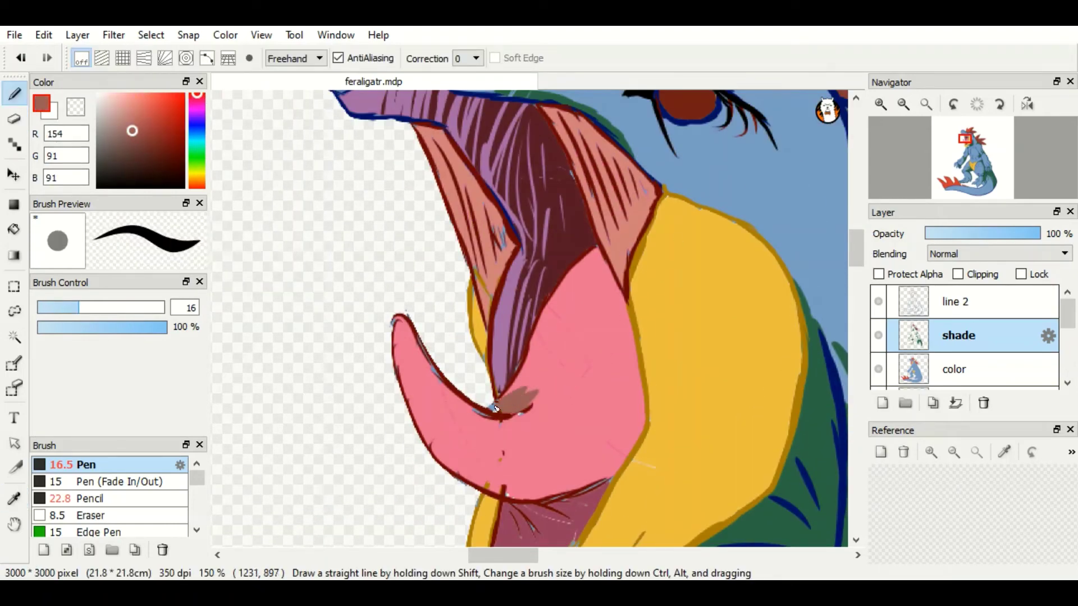
drag(639, 352, 613, 465)
drag(623, 404, 569, 480)
drag(565, 339, 555, 369)
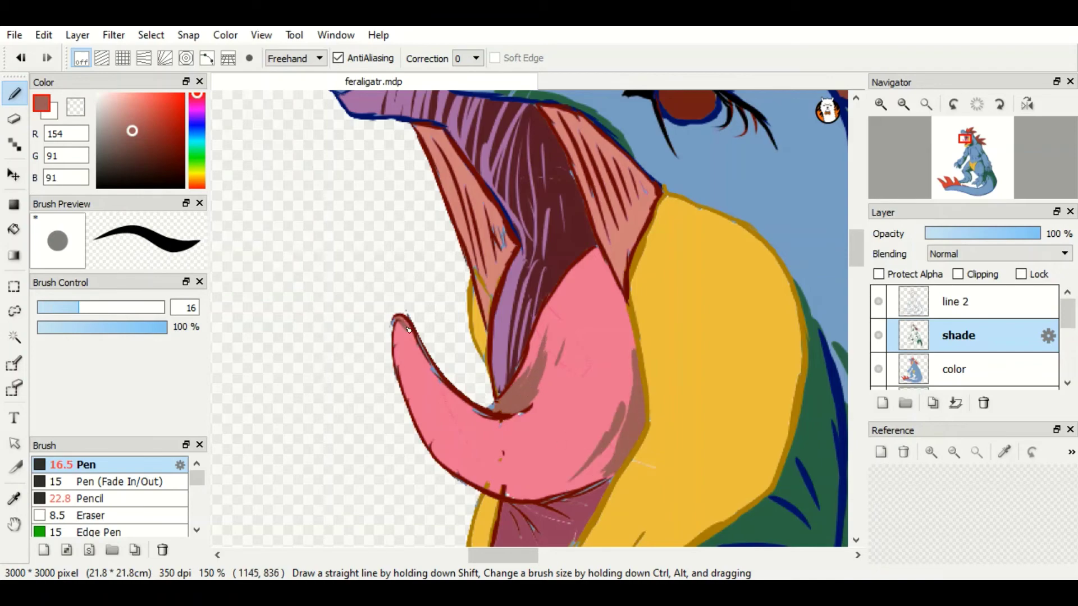
drag(403, 318, 472, 410)
drag(510, 497, 547, 474)
drag(626, 311, 611, 393)
- Paint bright red (RGB 255, 0, 0) streaks along the front edges of both jaw muscle strips
scroll(612, 393, down, 3)
scroll(612, 392, up, 1)
key(i)
click(182, 94)
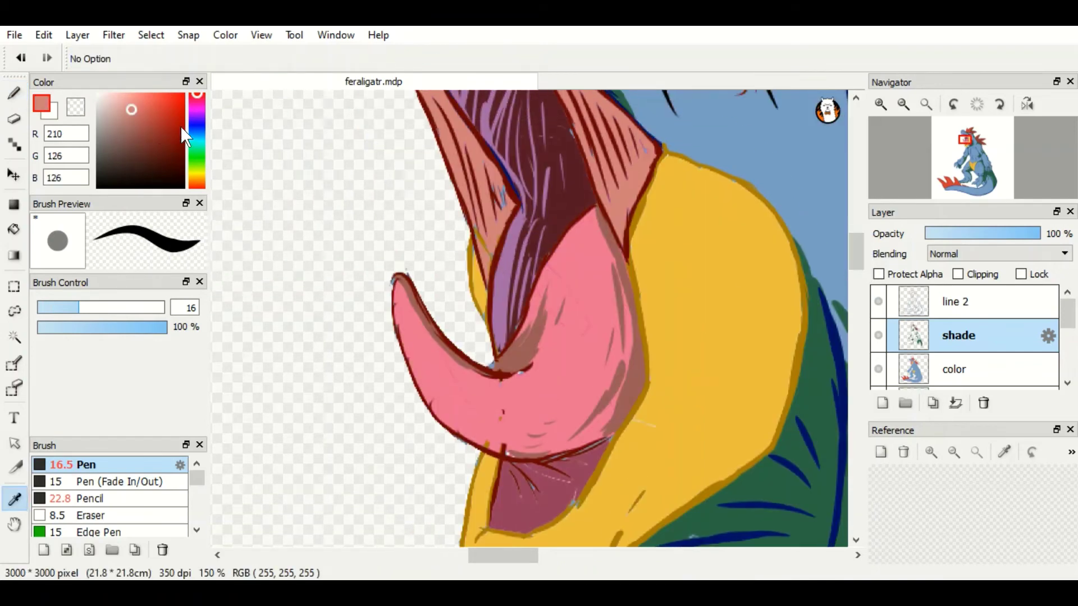
key(b)
scroll(545, 180, up, 3)
mouse_move(546, 181)
mouse_down()
mouse_move(601, 303)
mouse_move(576, 236)
mouse_move(606, 269)
mouse_up()
drag(614, 241, 623, 280)
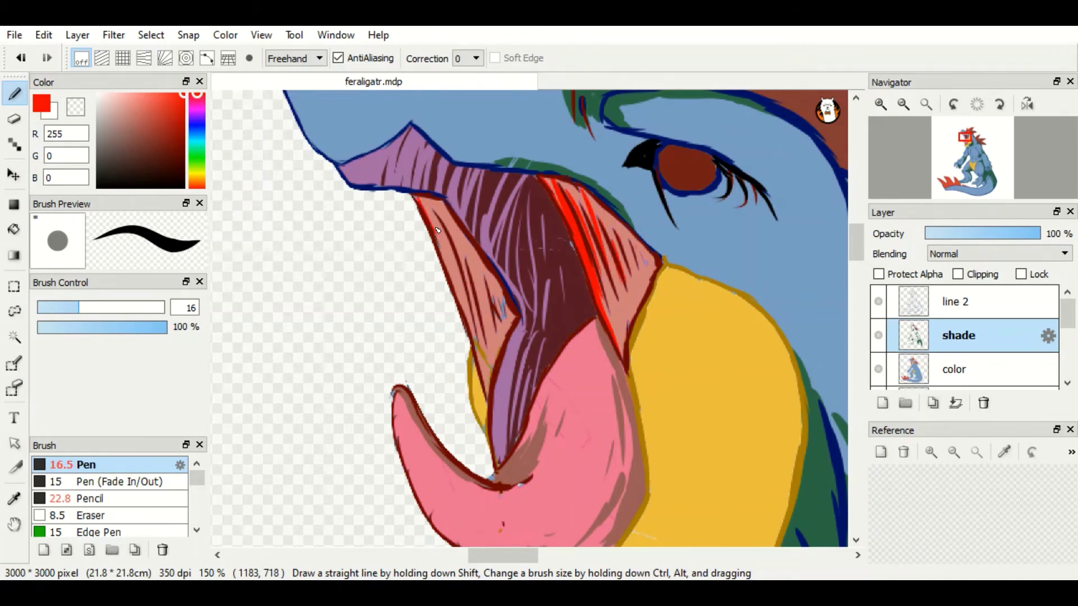
drag(426, 202, 477, 336)
drag(460, 236, 483, 373)
- Add dark red (RGB 93, 20, 20) streaks between the muscle fibres on both jaw strips
alt+click(645, 257)
drag(646, 256, 633, 286)
drag(617, 222, 599, 311)
drag(427, 209, 487, 367)
drag(499, 293, 512, 331)
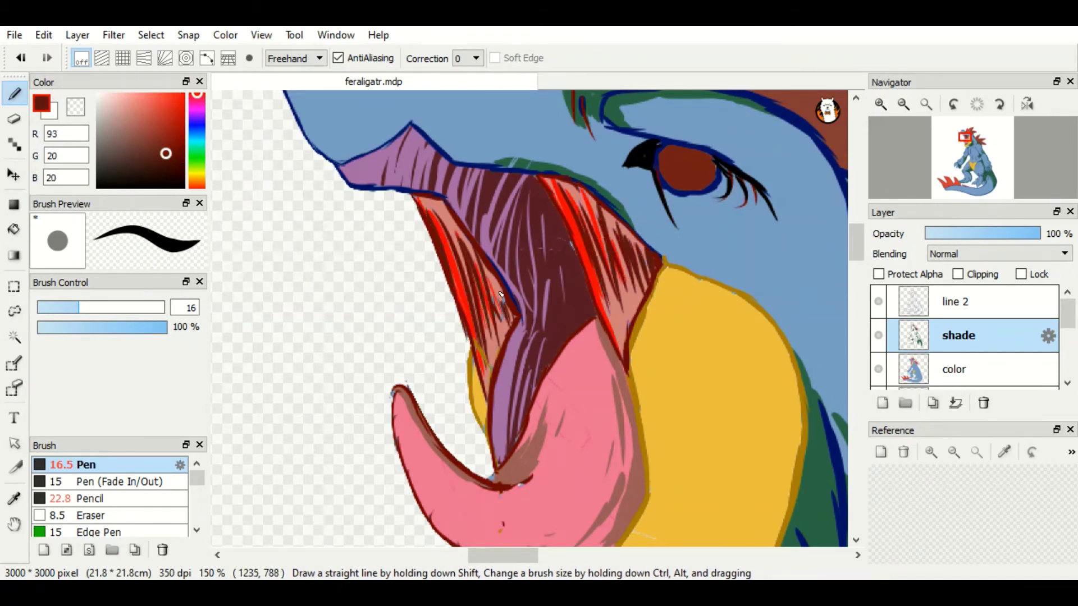
- Shade the outer edge of the yellow lower jaw in orange-brown (RGB 210, 148, 81)
scroll(505, 331, down, 3)
key(i)
click(701, 253)
click(158, 125)
key(b)
scroll(561, 337, down, 3)
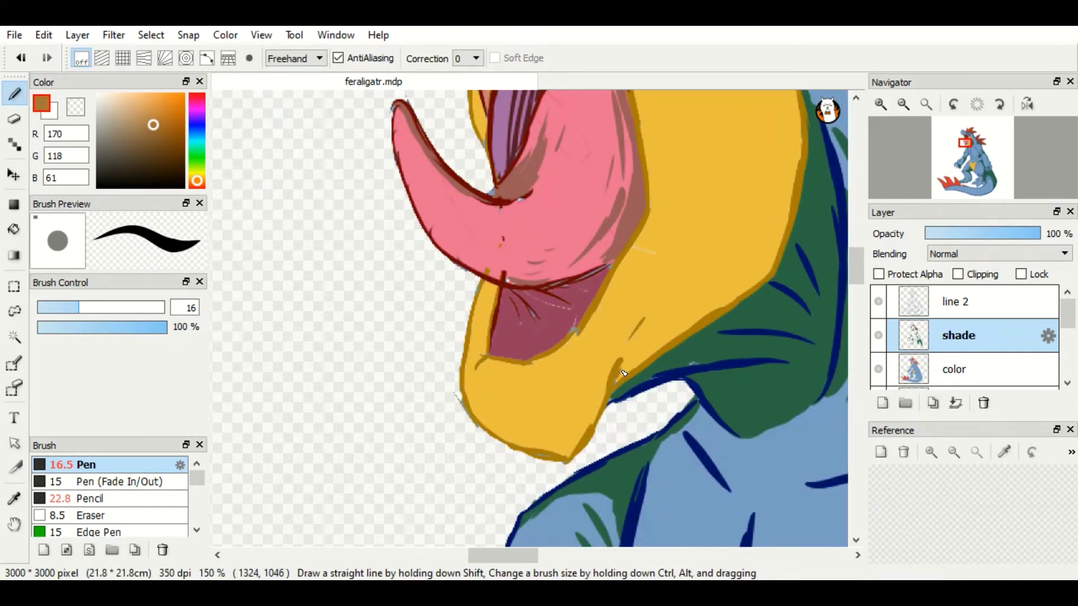
click(151, 110)
drag(620, 373, 662, 357)
scroll(663, 356, up, 4)
mouse_move(668, 179)
mouse_down()
mouse_move(724, 209)
mouse_move(797, 396)
mouse_move(786, 460)
mouse_up()
scroll(767, 188, down, 5)
drag(766, 188, 656, 289)
- Widen the orange-brown shadow along the underside of the yellow jaw, from the rear curve towards the chin
scroll(656, 289, up, 3)
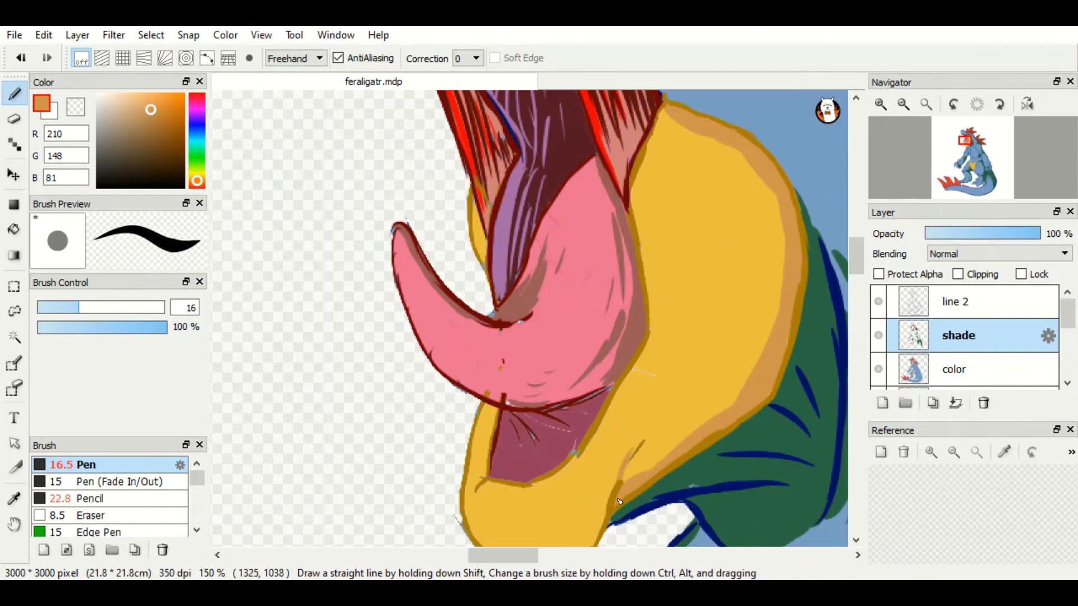
drag(749, 353, 623, 482)
drag(777, 306, 695, 426)
scroll(674, 115, down, 5)
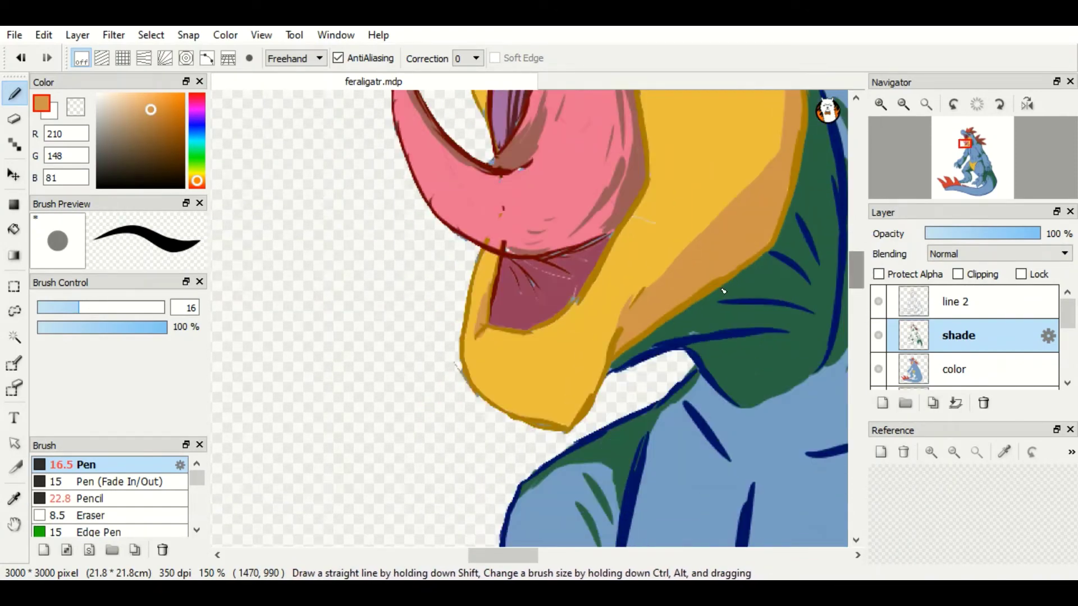
- Add orange-brown (RGB 210, 148, 81) shading along the chin's lower edge beside the yellow jaw
drag(593, 384, 573, 424)
scroll(573, 424, up, 2)
scroll(740, 443, down, 10)
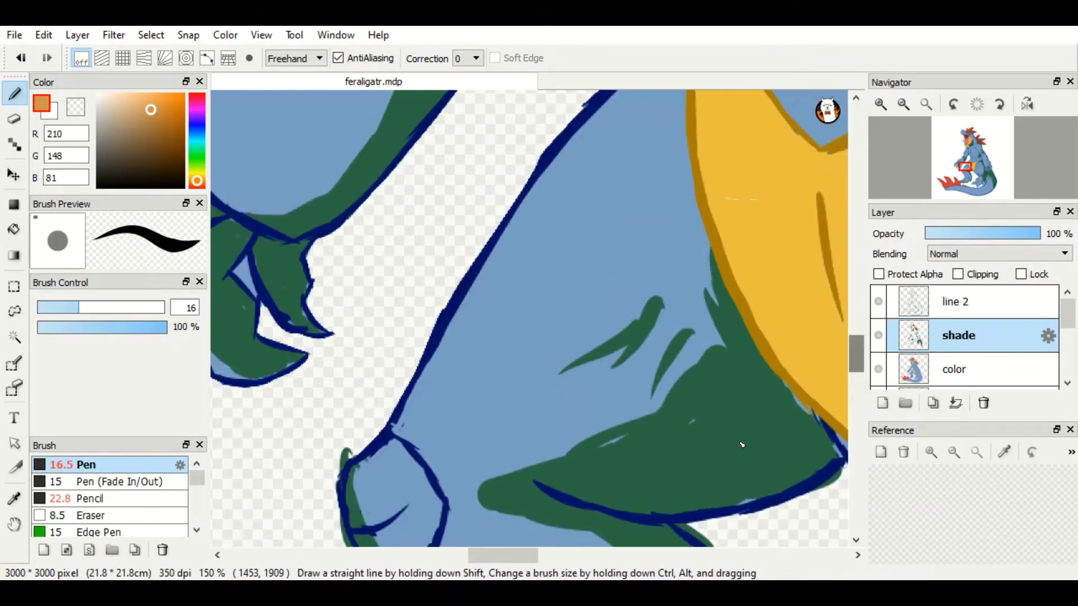
- Darken the rim of the eye's iris with deep red (RGB 75, 16, 14)
scroll(800, 292, right, 4)
scroll(800, 292, up, 10)
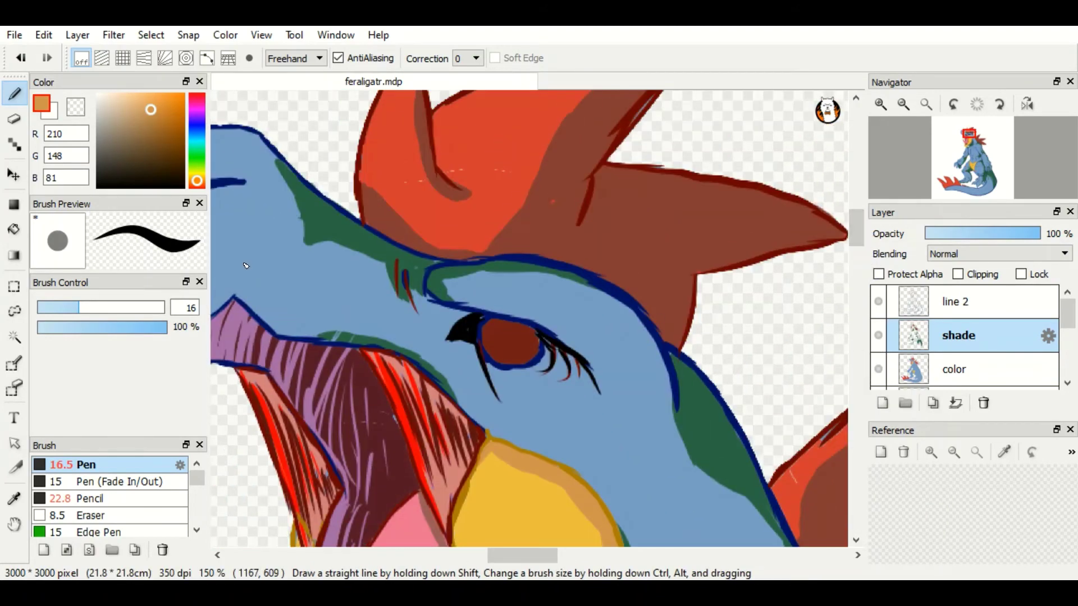
alt+click(489, 332)
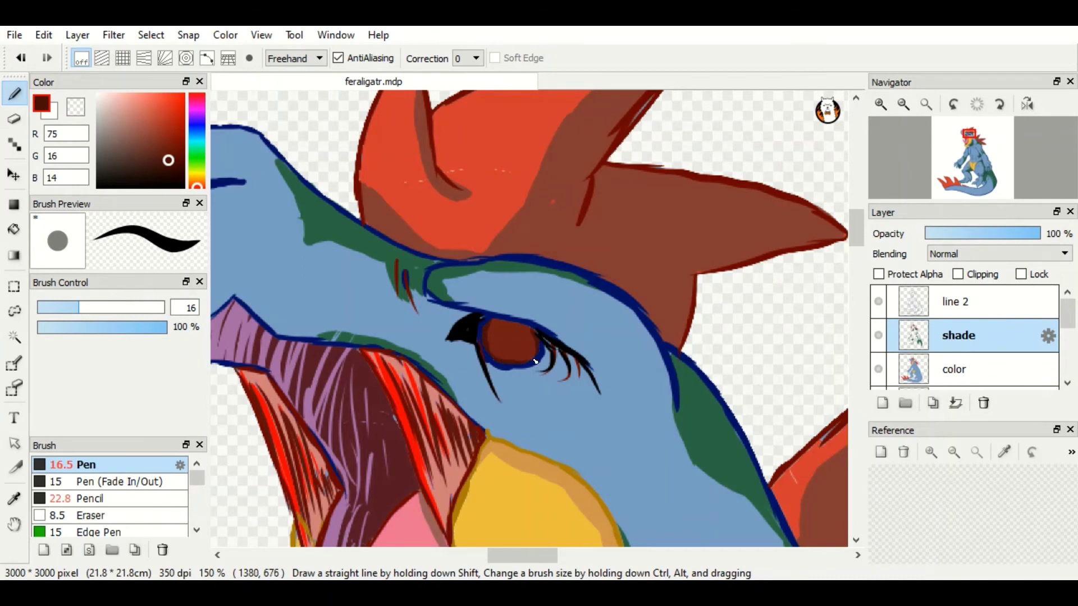
- Airbrush an orange glow (RGB 255, 161, 0) into the centre of the iris at size 19 and 5% opacity
scroll(113, 494, down, 3)
click(99, 491)
click(98, 475)
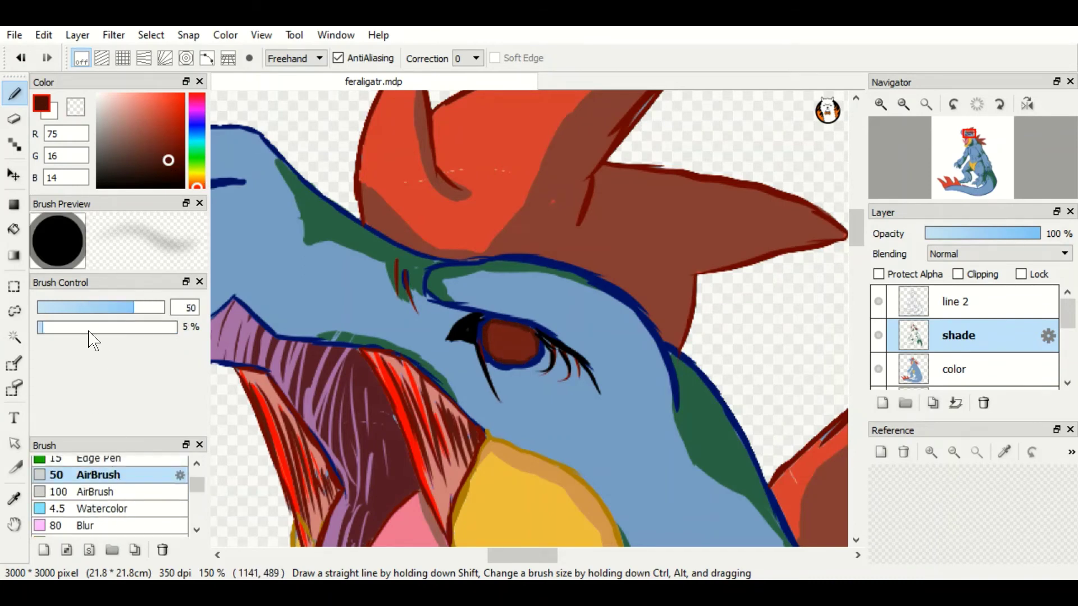
drag(740, 316, 761, 321)
key(ctrl+z)
drag(166, 326, 52, 327)
click(196, 179)
click(182, 94)
click(87, 307)
drag(494, 337, 520, 349)
key(ctrl+z)
key(ctrl+z)
drag(55, 327, 44, 327)
mouse_move(488, 336)
mouse_down()
mouse_move(530, 343)
mouse_move(499, 335)
mouse_move(513, 348)
mouse_up()
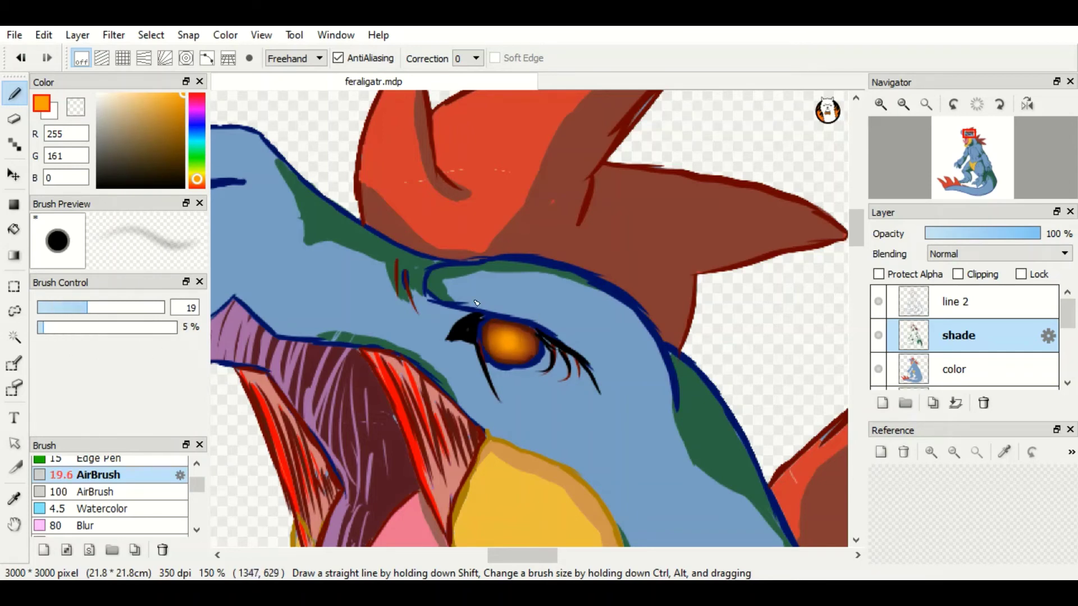
- Draw a black vertical slit pupil in the iris with the Pen at size 6.4, and choose light blue (RGB 174, 220, 233)
key(p)
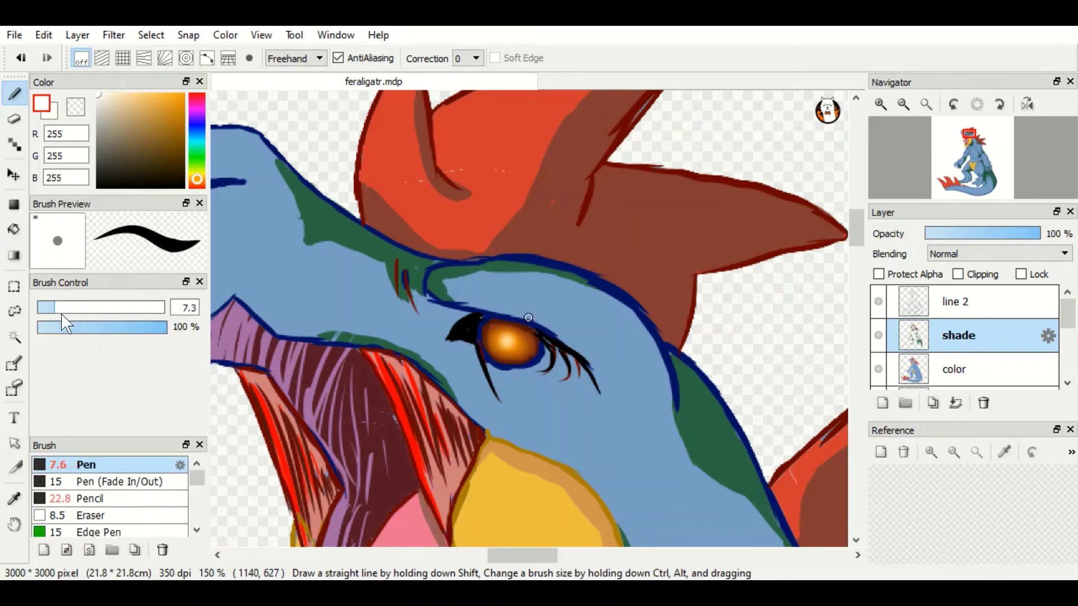
drag(122, 171, 96, 188)
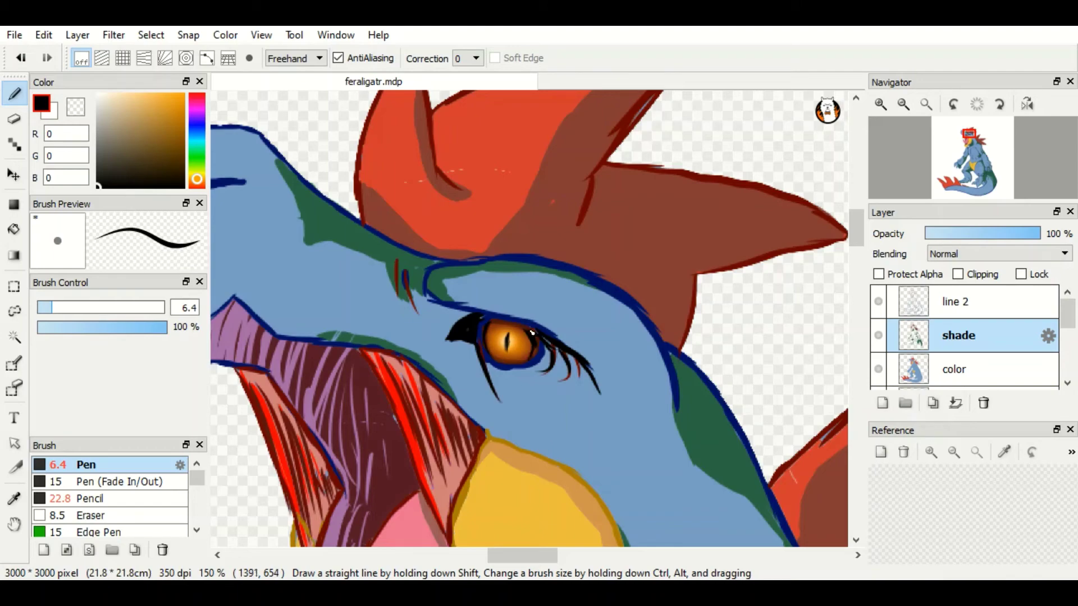
click(48, 327)
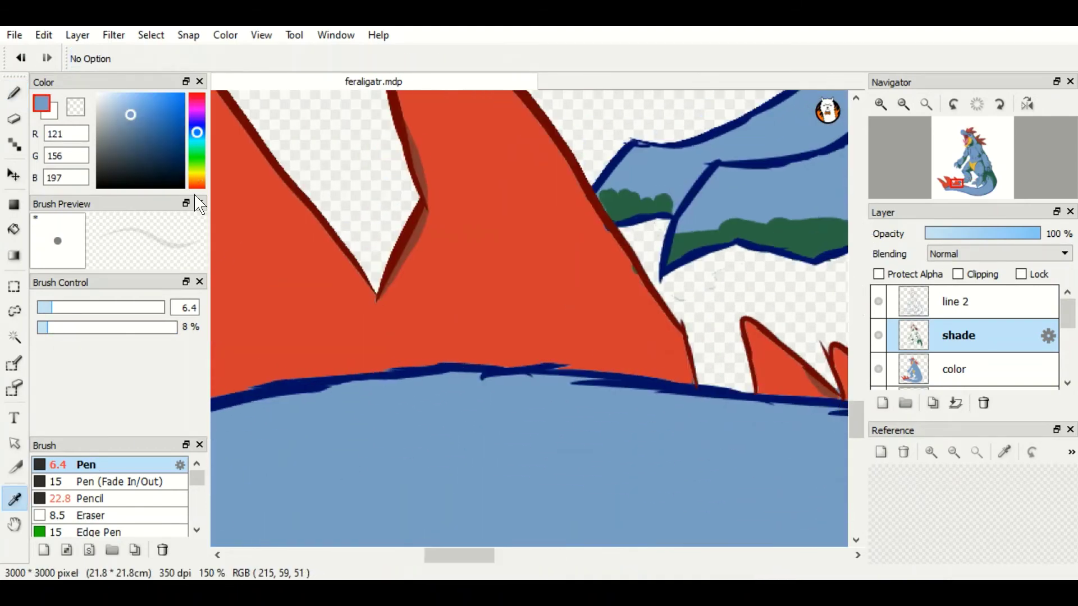
click(118, 101)
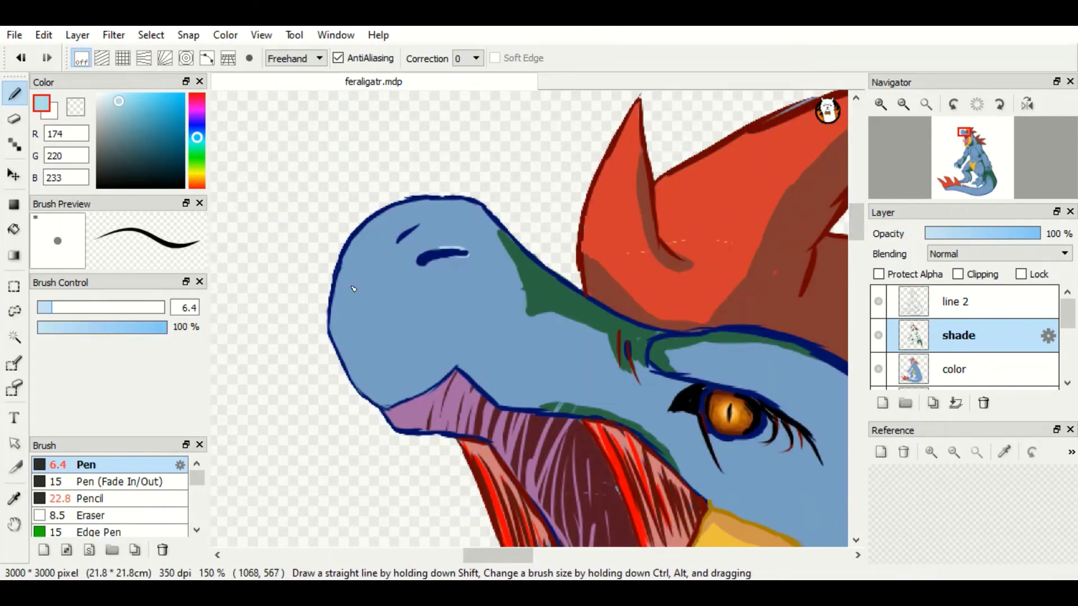
mouse_move(353, 289)
mouse_down()
mouse_move(387, 337)
mouse_move(430, 207)
mouse_up()
mouse_move(349, 296)
mouse_down()
mouse_move(422, 380)
mouse_move(459, 212)
mouse_up()
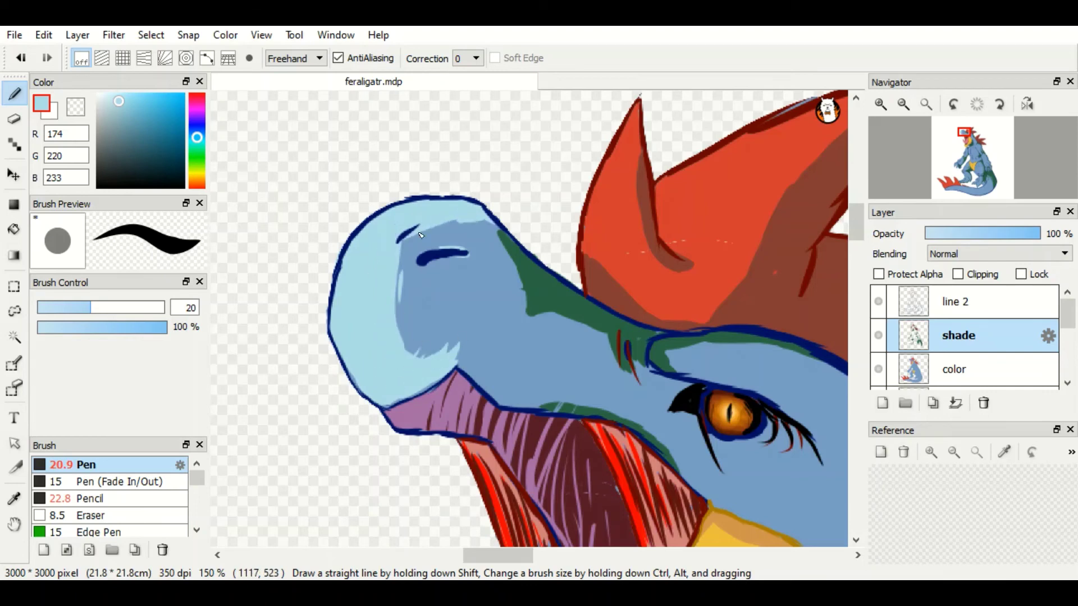
key(ctrl+z)
key(ctrl+z)
key(ctrl+z)
key(ctrl+z)
key(ctrl+z)
key(ctrl+z)
key(ctrl+z)
key(ctrl+z)
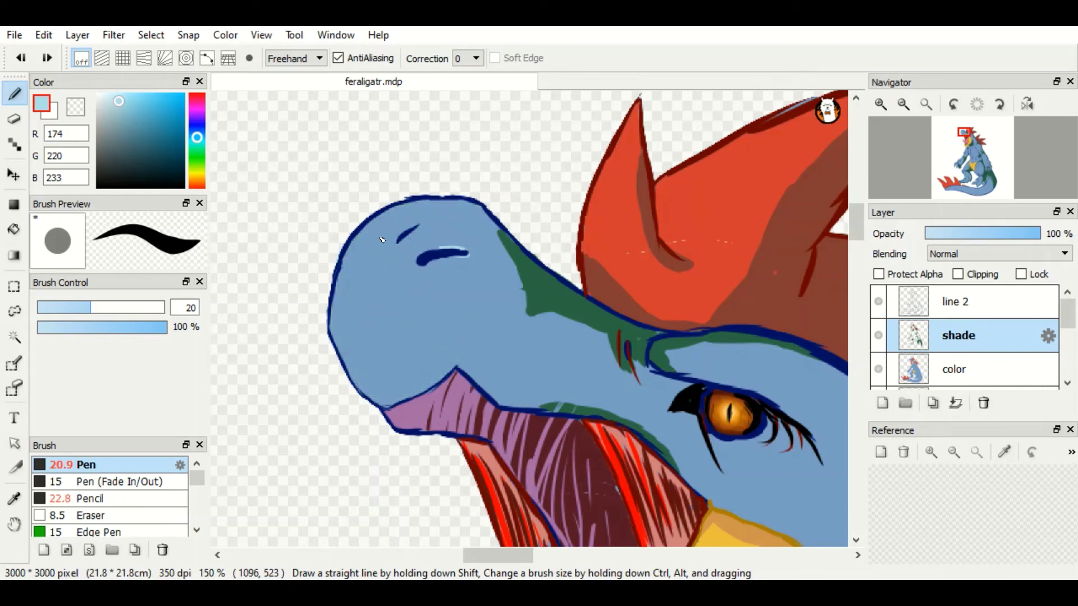
- Paint light-blue highlights (RGB 174, 220, 233) along the snout's front edge and as vertical streaks on the chest with the size 20 Pen
mouse_move(381, 240)
mouse_down()
mouse_move(387, 359)
mouse_move(370, 398)
mouse_move(342, 258)
mouse_move(420, 212)
mouse_up()
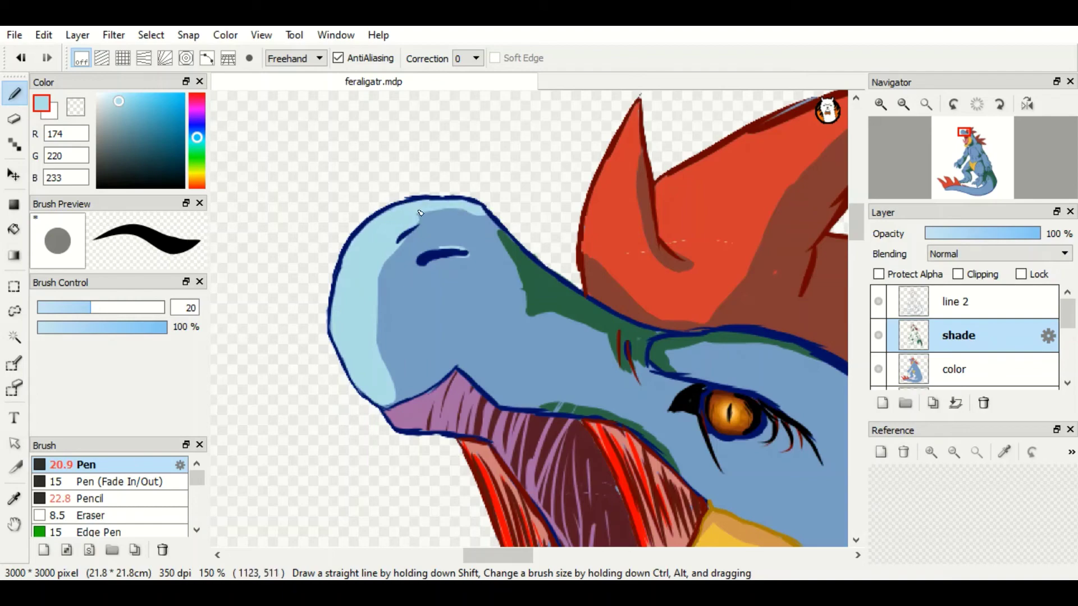
mouse_move(393, 399)
mouse_down()
mouse_move(434, 380)
mouse_move(505, 383)
mouse_up()
scroll(500, 325, right, 5)
scroll(415, 371, down, 10)
drag(530, 134, 530, 314)
drag(583, 182, 564, 359)
drag(604, 269, 616, 426)
- Add light-blue highlights to the abdominal muscles and along the narrow body strip below the yellow patch's tip
scroll(641, 393, down, 4)
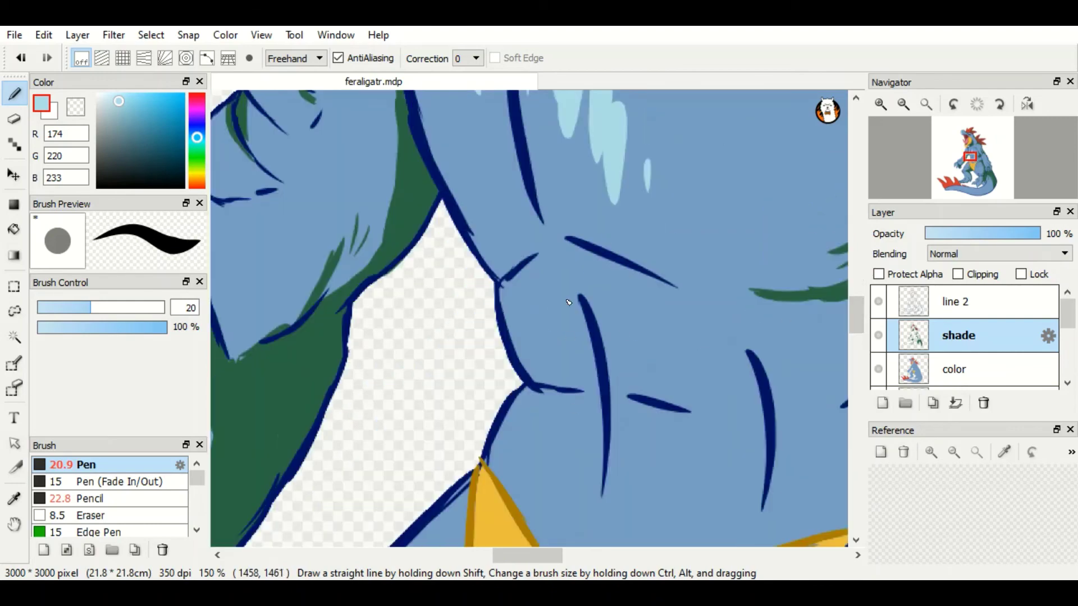
mouse_move(509, 286)
mouse_down()
mouse_move(603, 353)
mouse_move(566, 499)
mouse_up()
scroll(561, 449, right, 2)
scroll(561, 393, down, 5)
drag(561, 264, 623, 415)
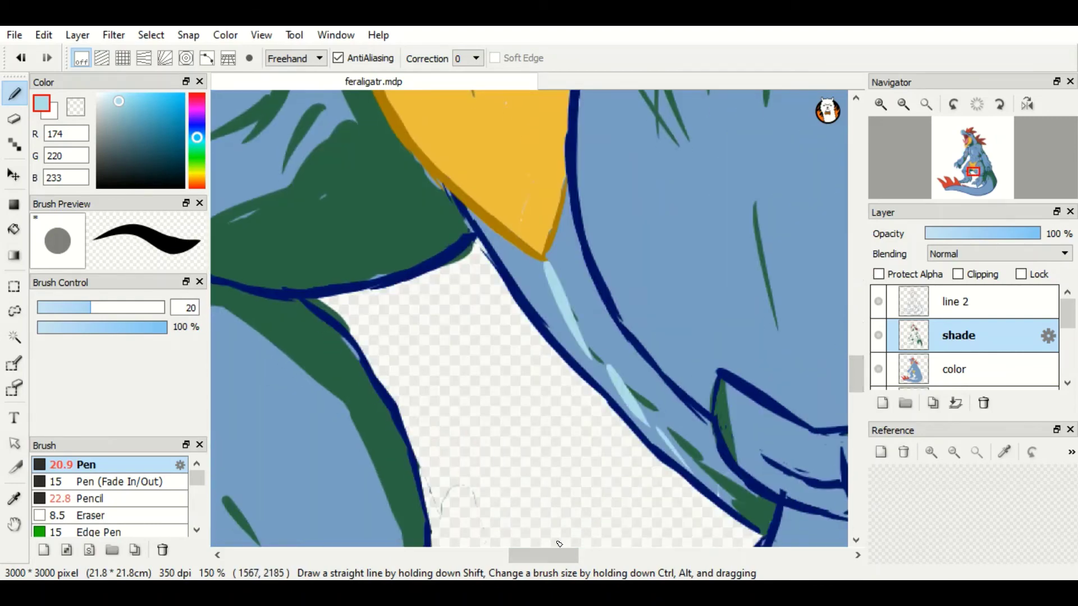
- Paint light-blue highlights on the left-hand leg's knee and slanted streaks across its thigh
scroll(491, 562, left, 3)
scroll(491, 561, left, 3)
mouse_move(440, 337)
mouse_down()
mouse_move(414, 366)
mouse_move(420, 408)
mouse_up()
scroll(426, 393, up, 4)
drag(688, 267, 640, 356)
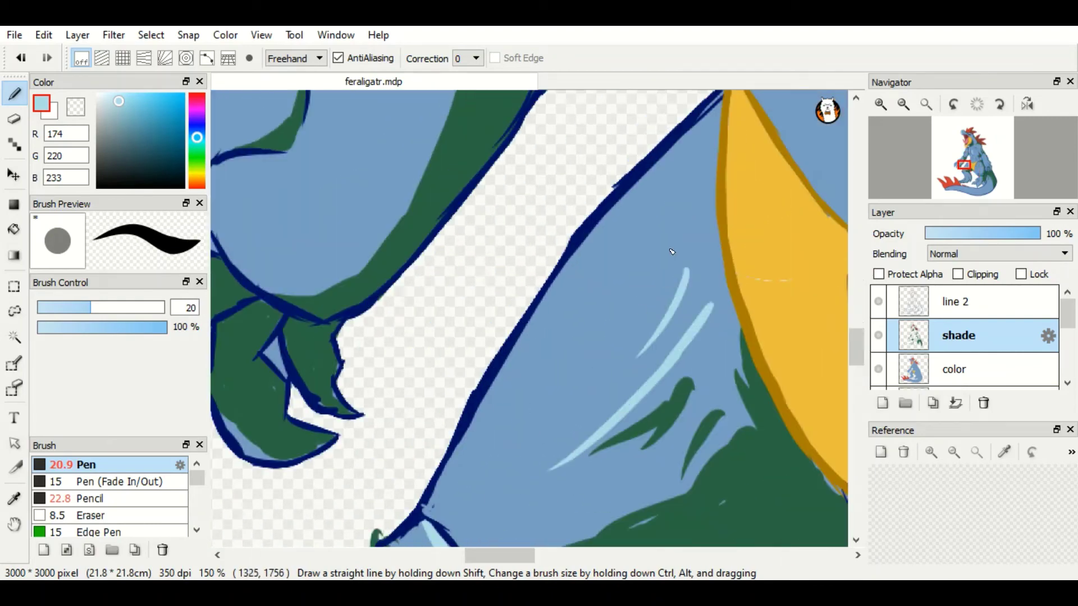
- Paint long light-blue streaks down the large right-hand thigh and fill highlights into its kneecap
scroll(533, 281, right, 5)
drag(425, 202, 447, 443)
drag(472, 147, 452, 303)
mouse_move(384, 325)
mouse_down()
mouse_move(370, 399)
mouse_move(491, 461)
mouse_up()
scroll(505, 337, down, 3)
drag(403, 387, 503, 461)
drag(521, 438, 547, 451)
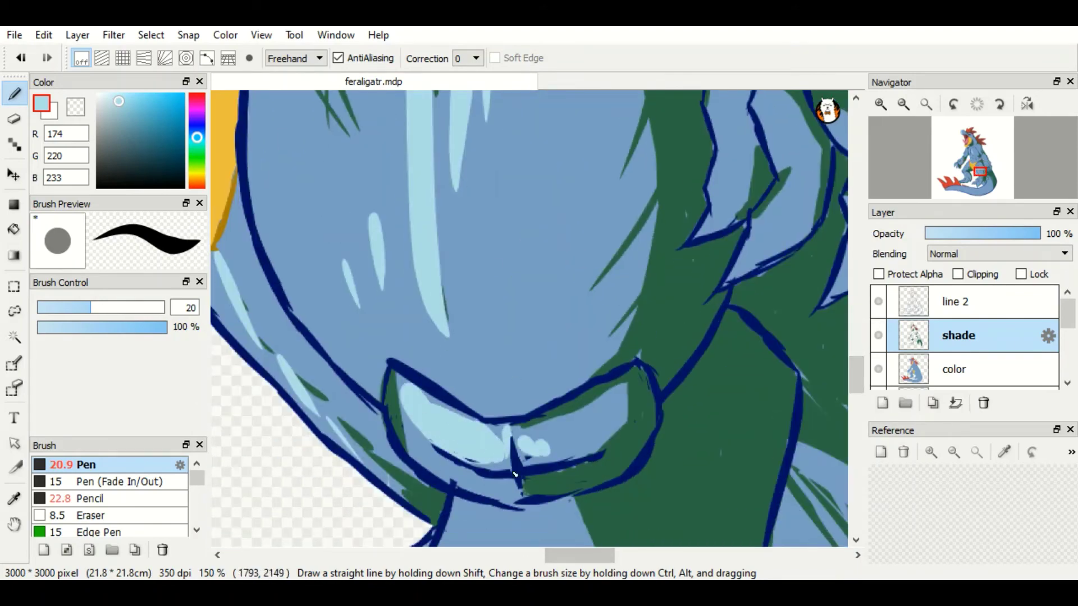
- Add light-blue highlights to the right-hand arm's forearm, hand and elbow bumps
scroll(414, 396, right, 4)
scroll(505, 337, up, 4)
drag(657, 233, 561, 308)
scroll(561, 337, down, 2)
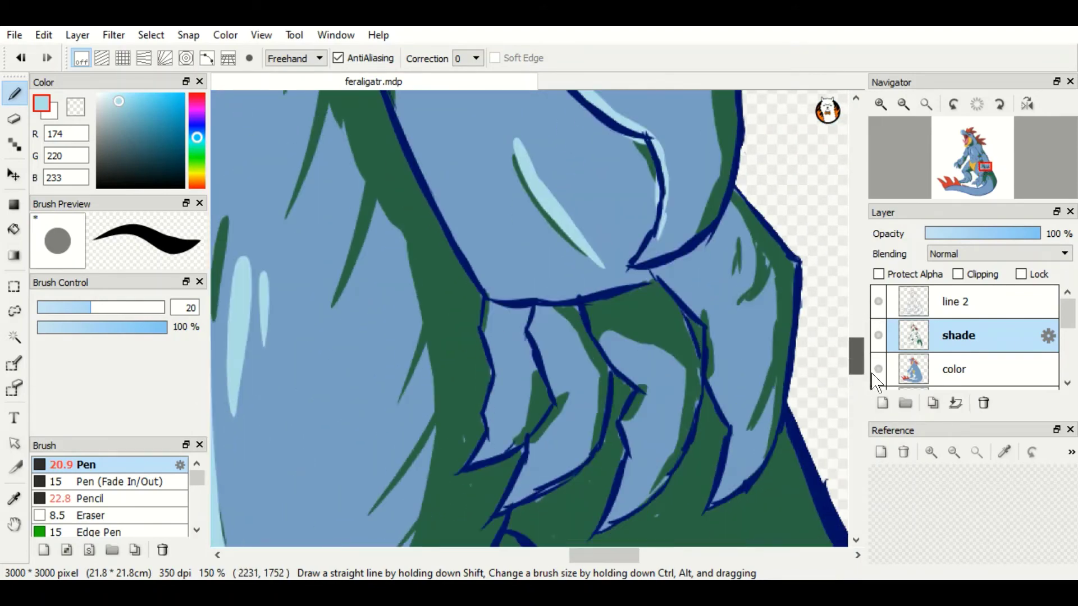
drag(759, 301, 736, 388)
scroll(627, 358, up, 5)
scroll(617, 337, down, 3)
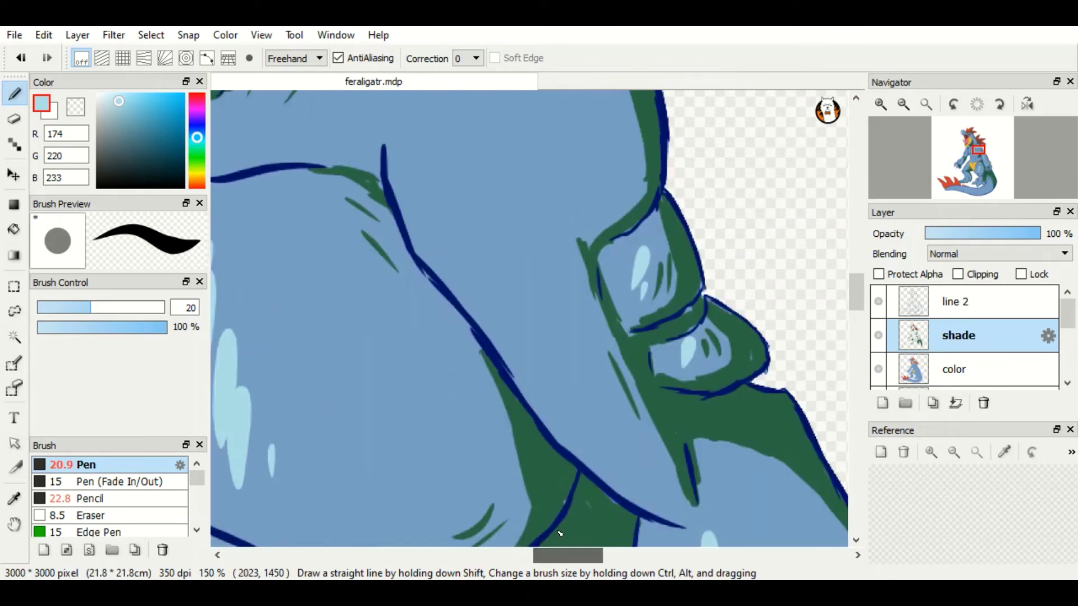
- Paint thin light-blue streaks on both sides of the dark vertical crease in the chest
scroll(617, 337, left, 4)
scroll(617, 337, up, 3)
drag(484, 223, 566, 378)
drag(477, 281, 508, 330)
scroll(600, 314, down, 3)
scroll(617, 337, left, 4)
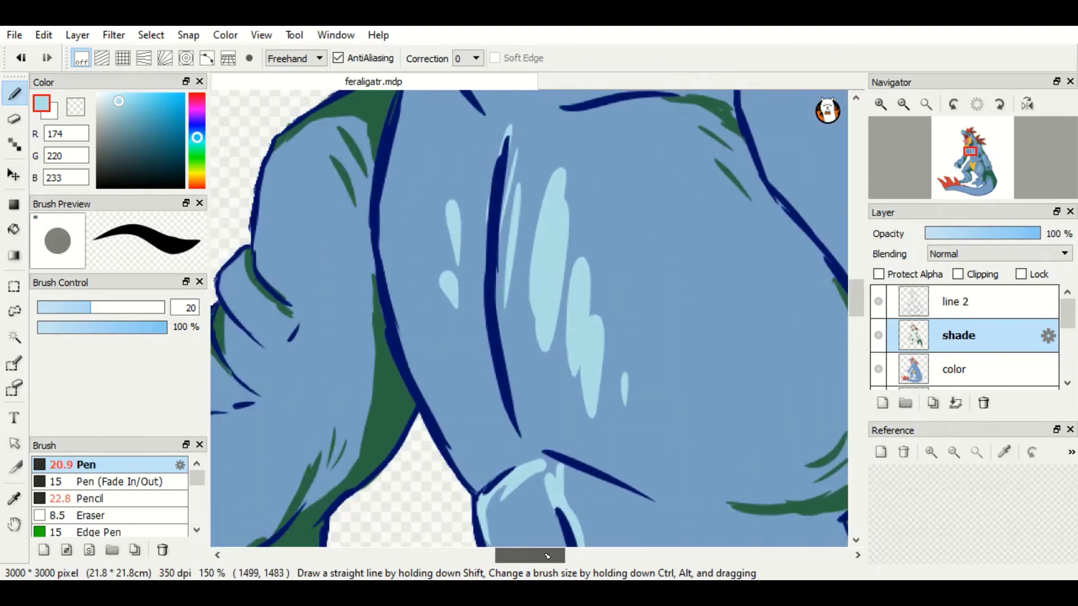
- Paint a row of rounded light-blue highlights along the middle of the tail towards its tip
scroll(730, 337, left, 4)
scroll(730, 337, down, 3)
scroll(617, 314, left, 4)
scroll(600, 283, down, 4)
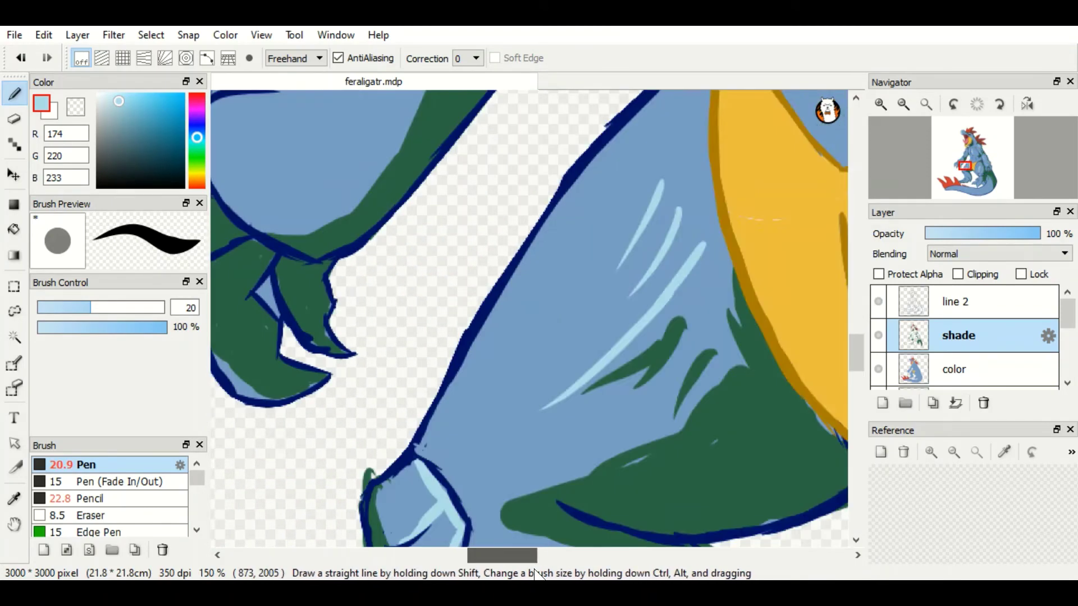
scroll(600, 283, right, 5)
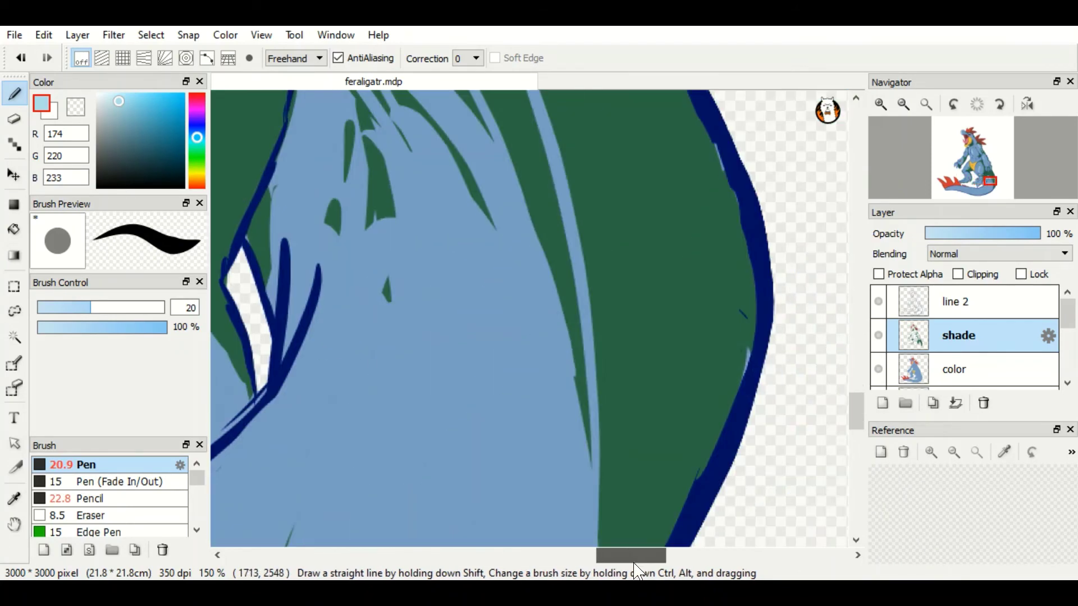
scroll(528, 314, down, 3)
scroll(527, 314, left, 4)
drag(213, 298, 233, 297)
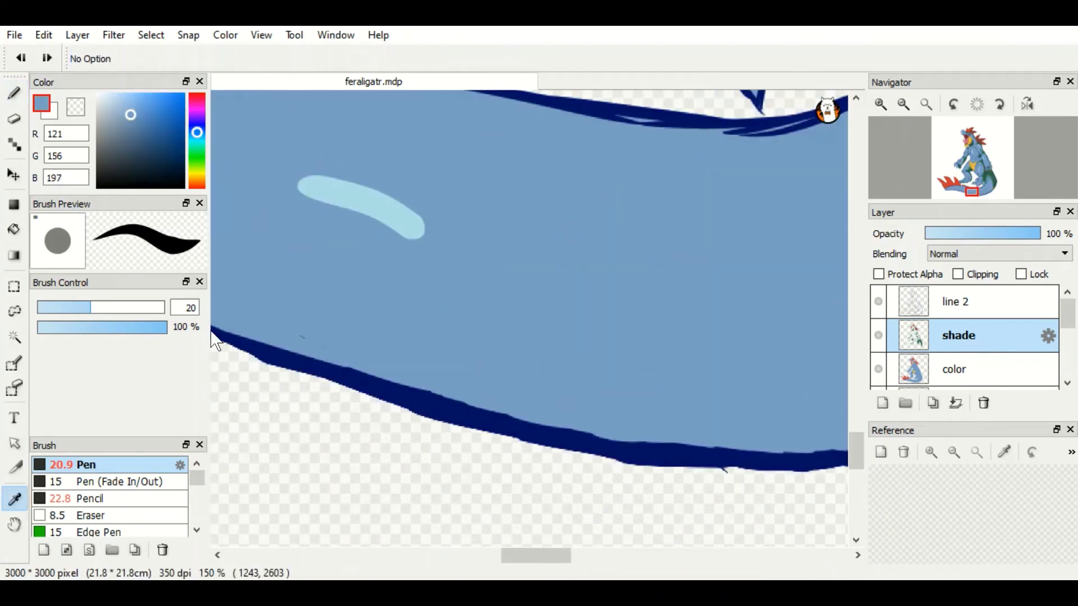
scroll(369, 296, down, 3)
drag(135, 308, 165, 307)
mouse_move(416, 294)
mouse_down()
mouse_move(525, 281)
mouse_move(604, 303)
mouse_up()
drag(334, 272, 399, 278)
drag(693, 256, 704, 208)
- Paint pale pink (RGB 226, 189, 187) highlight streaks on the red crest and tail spikes with the size 13 Pen, and save the drawing
scroll(851, 285, up, 5)
scroll(852, 287, up, 1)
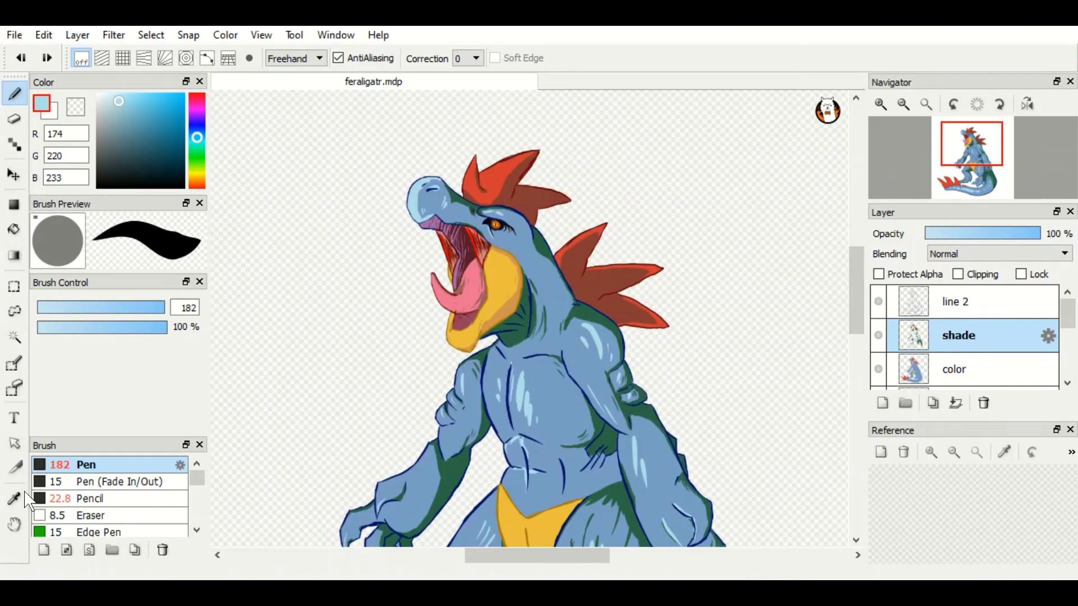
alt+click(449, 292)
mouse_move(84, 309)
mouse_down()
mouse_move(51, 308)
mouse_move(69, 308)
mouse_up()
scroll(495, 173, down, 10)
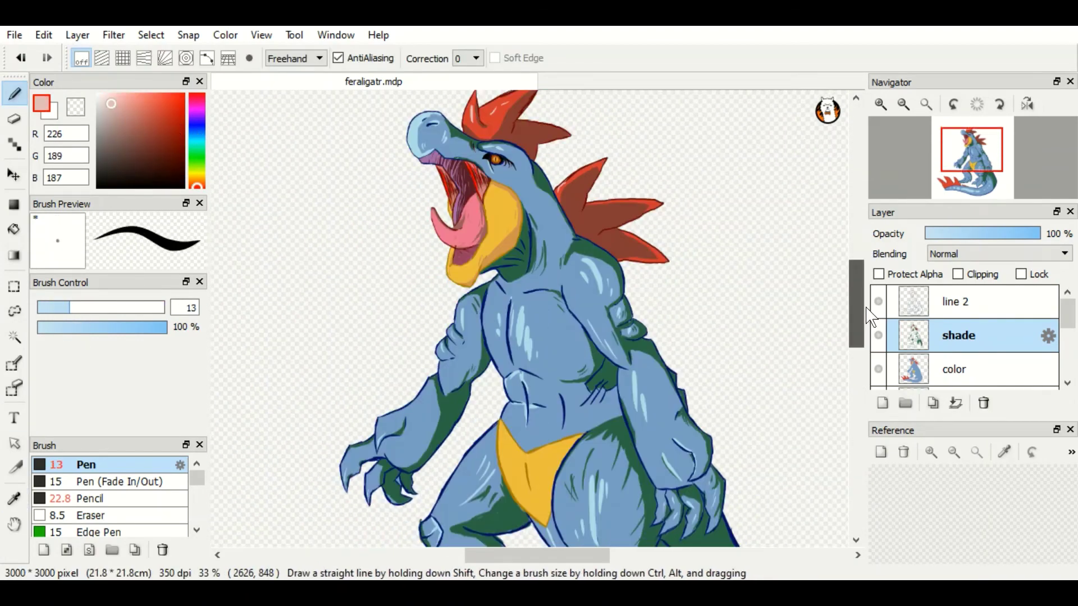
key(ctrl+s)
- Paint pale yellow (RGB 253, 230, 167) highlights on the yellow lower-body patch and the yellow jaw
alt+click(676, 216)
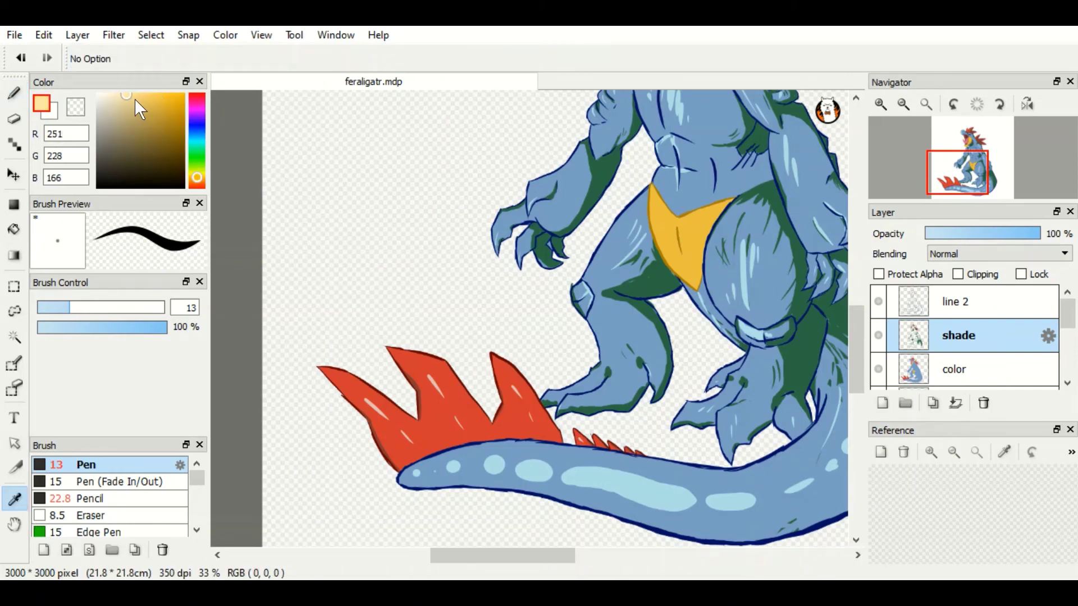
drag(676, 247, 676, 224)
scroll(592, 275, up, 8)
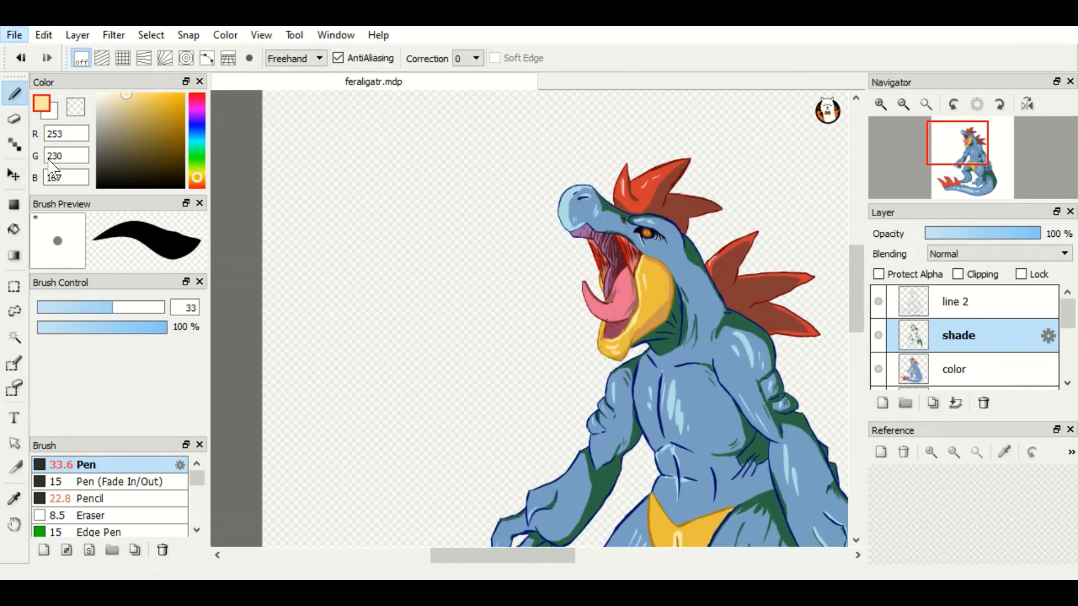
- Create a new layer named "teeth" directly above the shade layer
click(905, 403)
double_click(965, 335)
text(teeth)
key(Return)
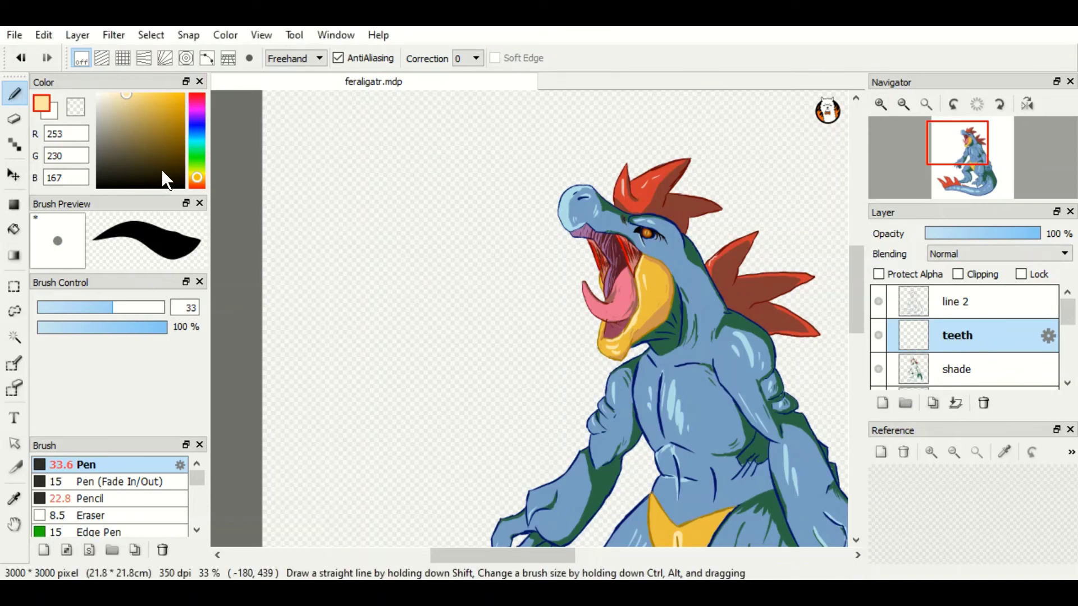
- Outline zigzag pointed teeth along both sides of the upper jaw in black with the Pen at size 6.7
scroll(378, 237, up, 5)
click(97, 187)
drag(113, 307, 45, 307)
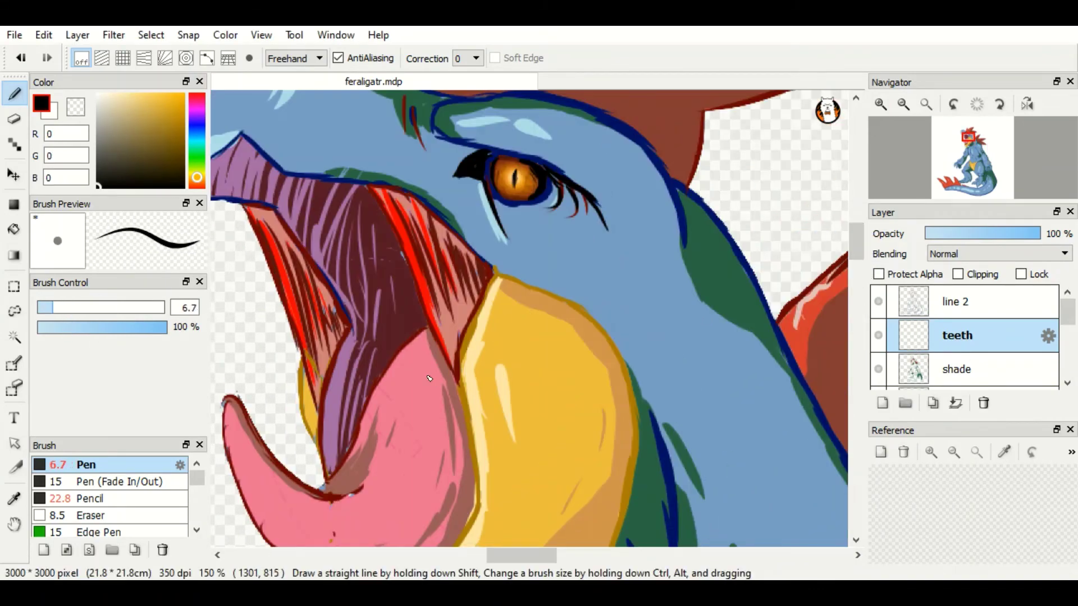
scroll(382, 171, up, 2)
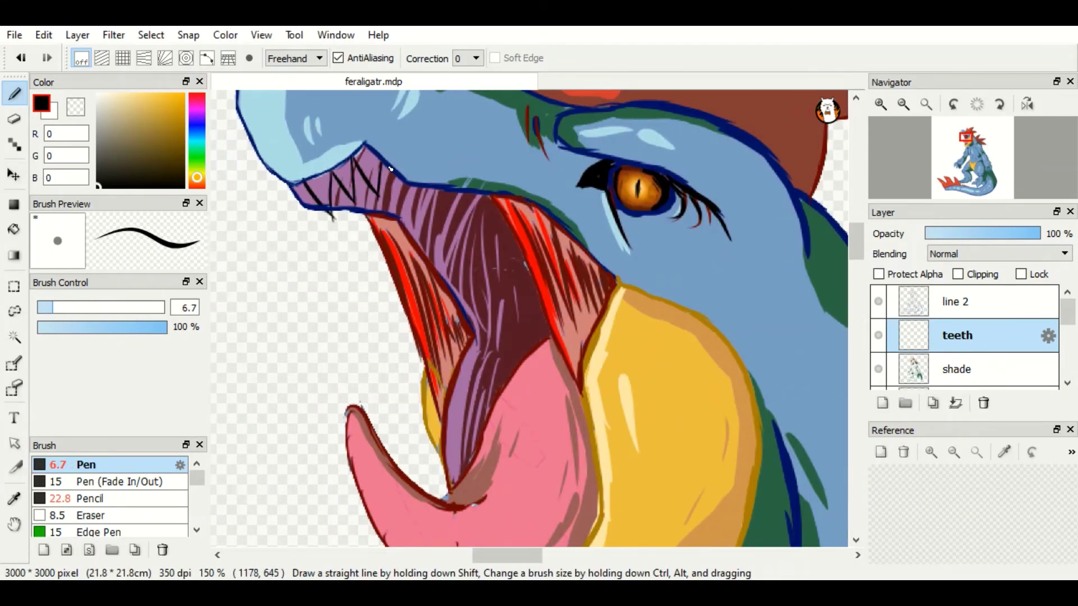
drag(390, 169, 455, 258)
mouse_move(279, 177)
mouse_down()
mouse_move(311, 230)
mouse_move(376, 264)
mouse_move(396, 247)
mouse_up()
- Outline black pointed teeth along the near side of the lower jaw, from the chin up to the mouth corner
scroll(396, 247, down, 5)
mouse_move(461, 327)
mouse_down()
mouse_move(497, 328)
mouse_move(556, 190)
mouse_up()
scroll(555, 224, up, 5)
scroll(561, 370, down, 3)
drag(562, 398, 595, 370)
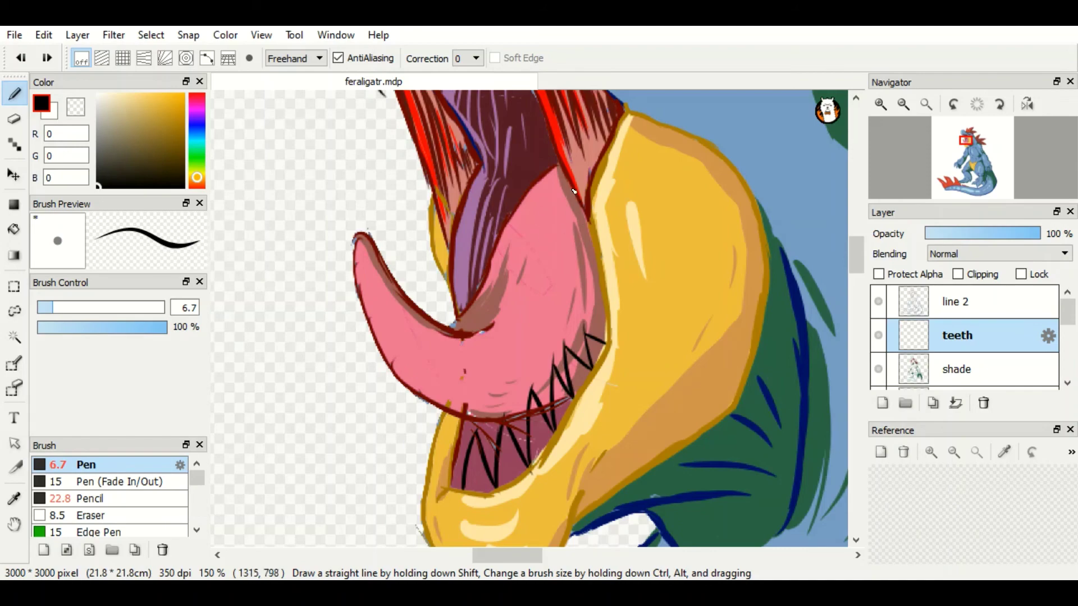
drag(574, 191, 607, 342)
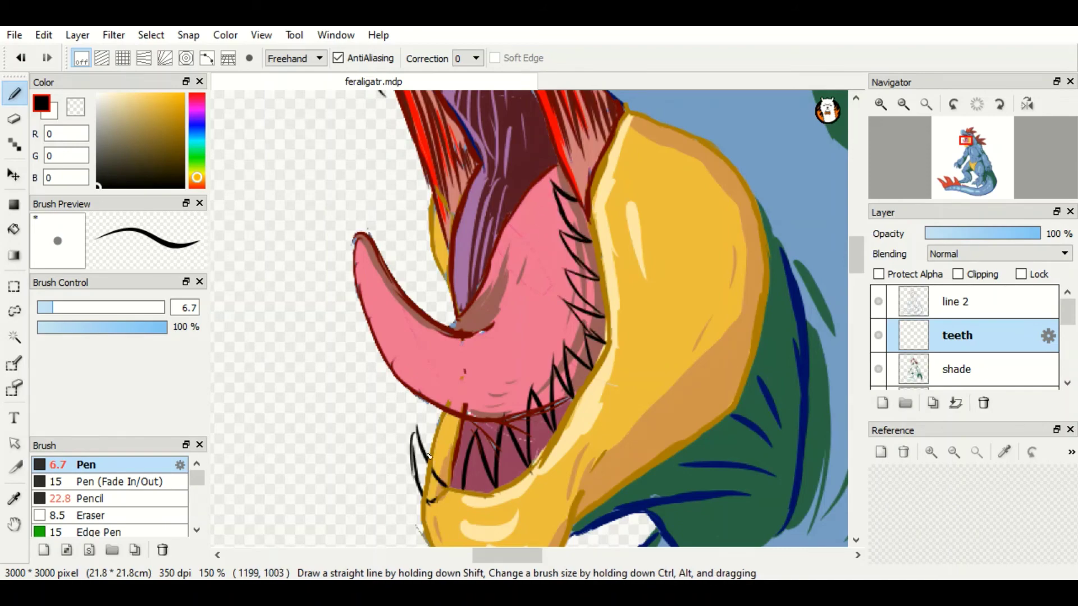
- Outline black pointed teeth along the far side of the lower jaw, above and below the tongue
drag(415, 435, 420, 466)
drag(427, 401, 449, 458)
scroll(438, 393, up, 3)
drag(418, 362, 452, 415)
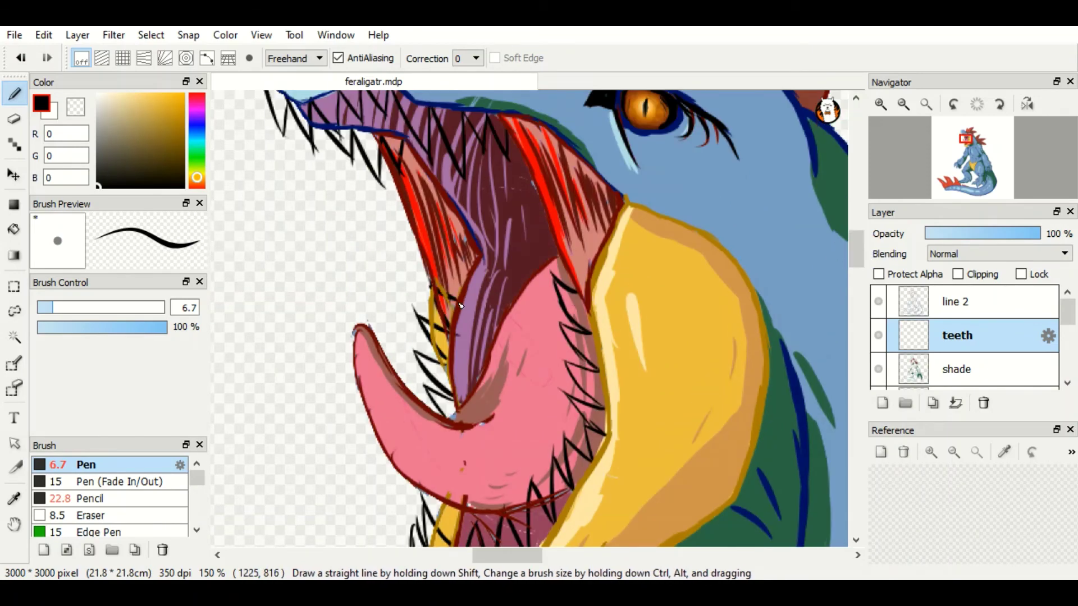
- Choose white as the drawing colour, move the "line 2" layer beneath "teeth", and make "teeth" the active layer
click(99, 96)
drag(926, 301, 934, 337)
click(878, 335)
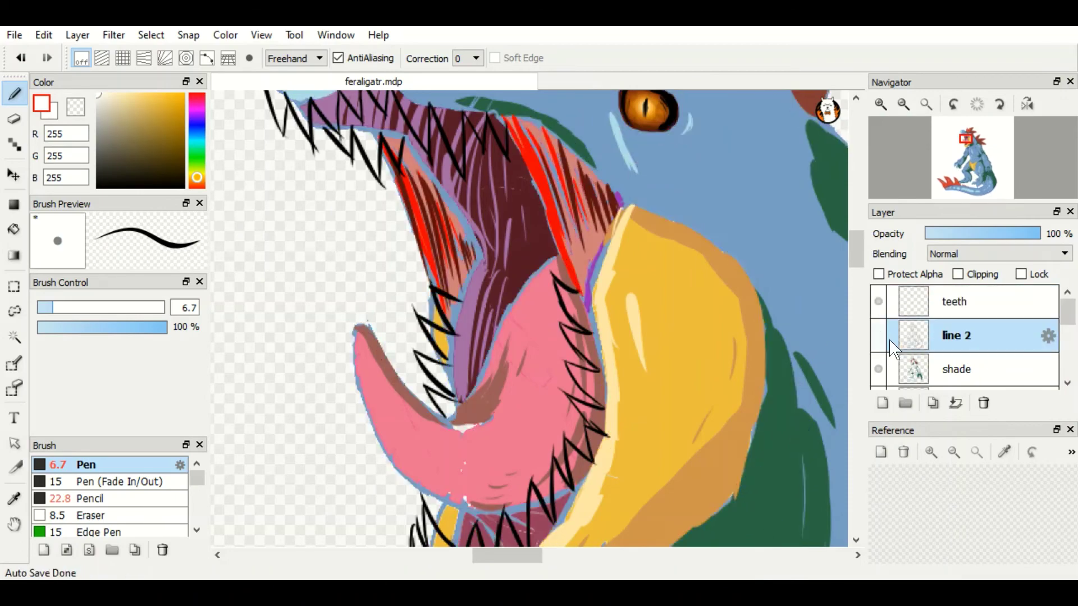
click(879, 335)
click(954, 302)
- Move the "teeth" layer beneath "line 2" and fill the upper jaw's outlined teeth with white
scroll(670, 206, up, 3)
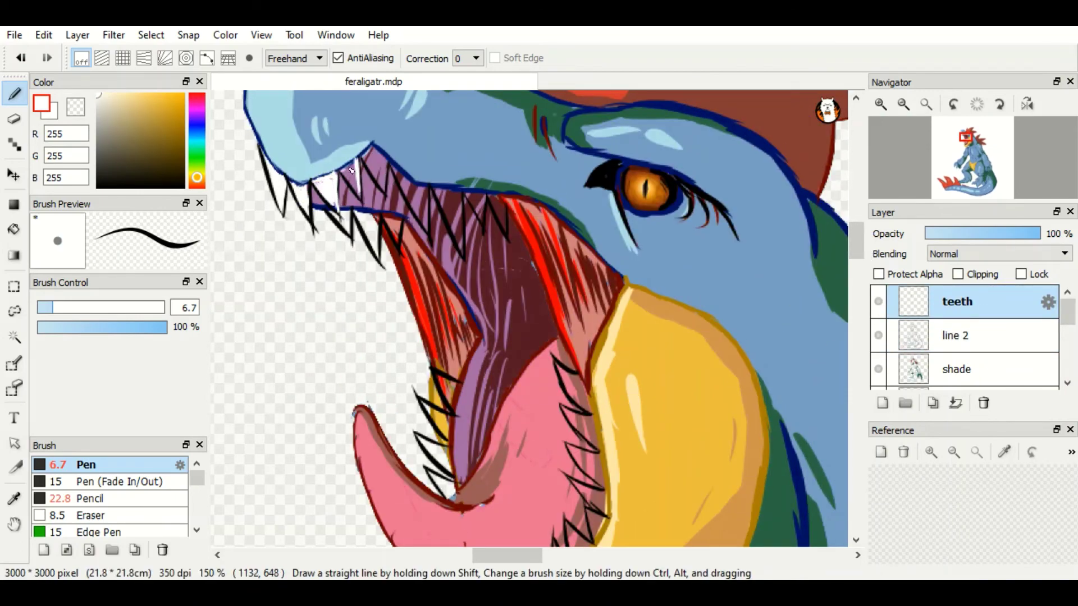
drag(994, 317, 993, 339)
scroll(385, 132, down, 1)
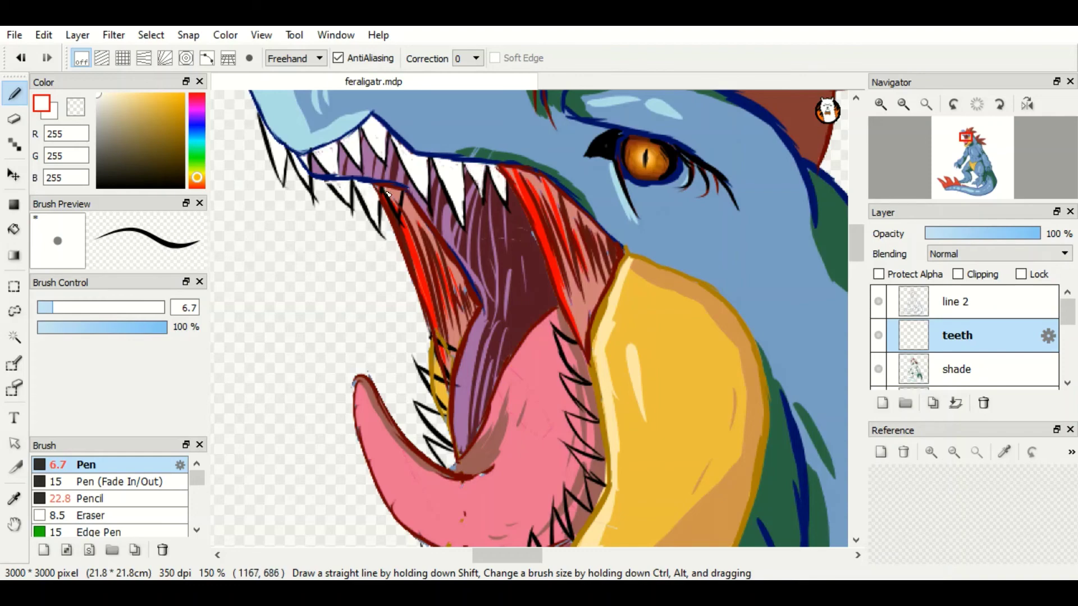
- Fill the teeth on both sides of the lower jaw with white, and move the "teeth" layer above "line 2"
scroll(517, 139, down, 5)
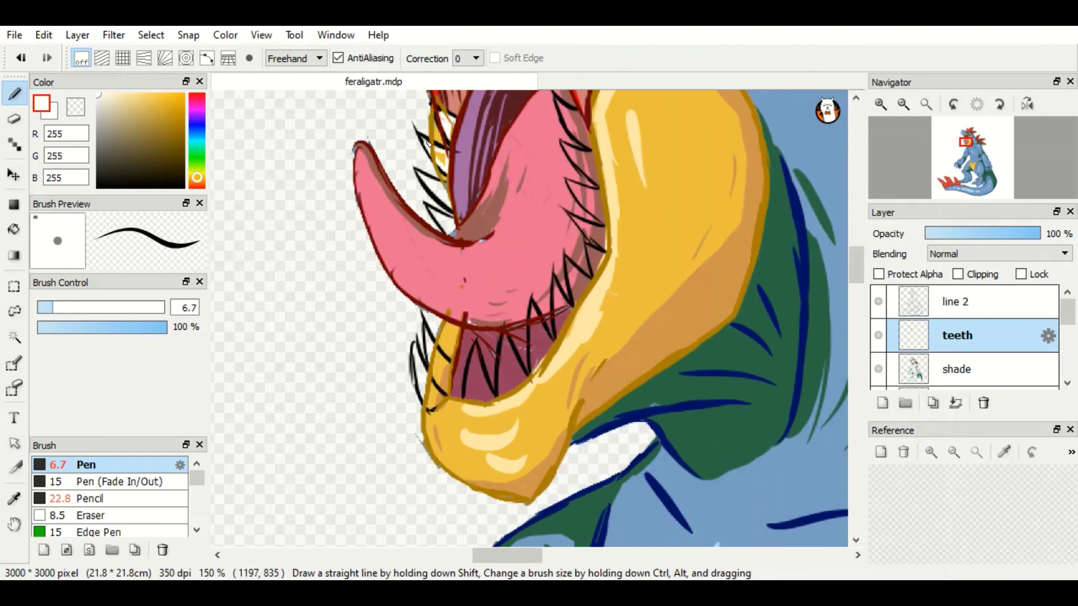
mouse_move(429, 347)
mouse_down()
mouse_move(435, 395)
mouse_move(444, 364)
mouse_move(492, 391)
mouse_move(518, 366)
mouse_up()
scroll(558, 192, up, 2)
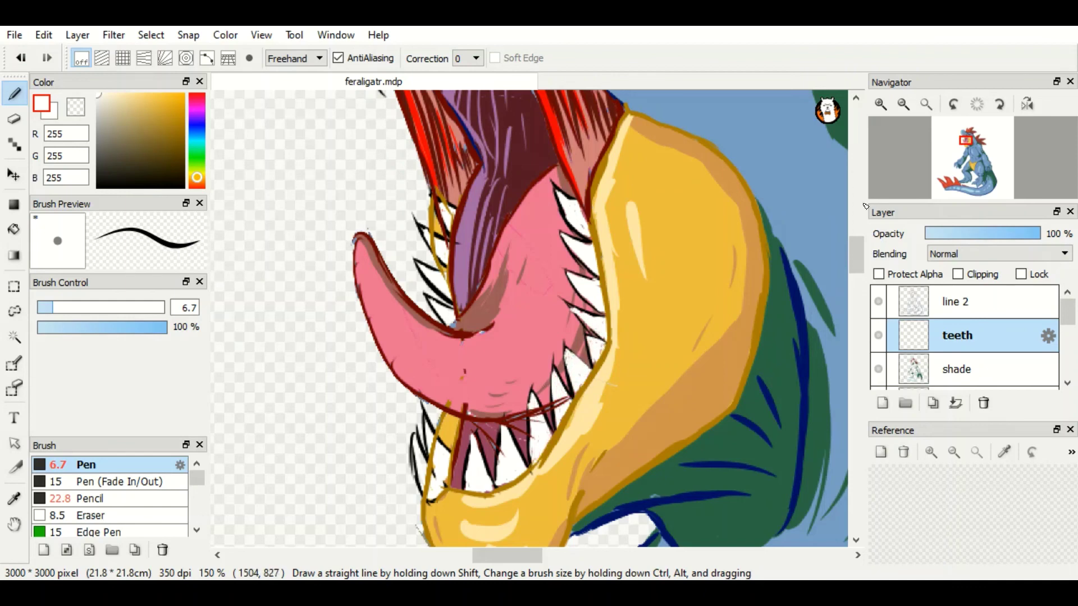
drag(957, 308, 957, 303)
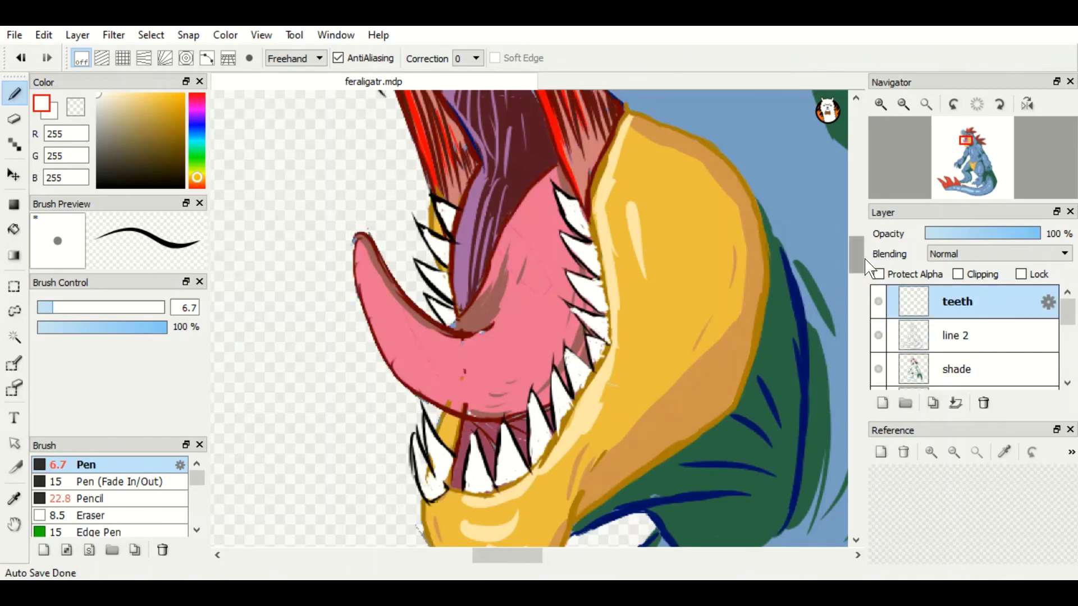
- Switch the colour to black and touch up the pointed outlines of the upper and lower teeth
scroll(505, 314, up, 5)
click(111, 181)
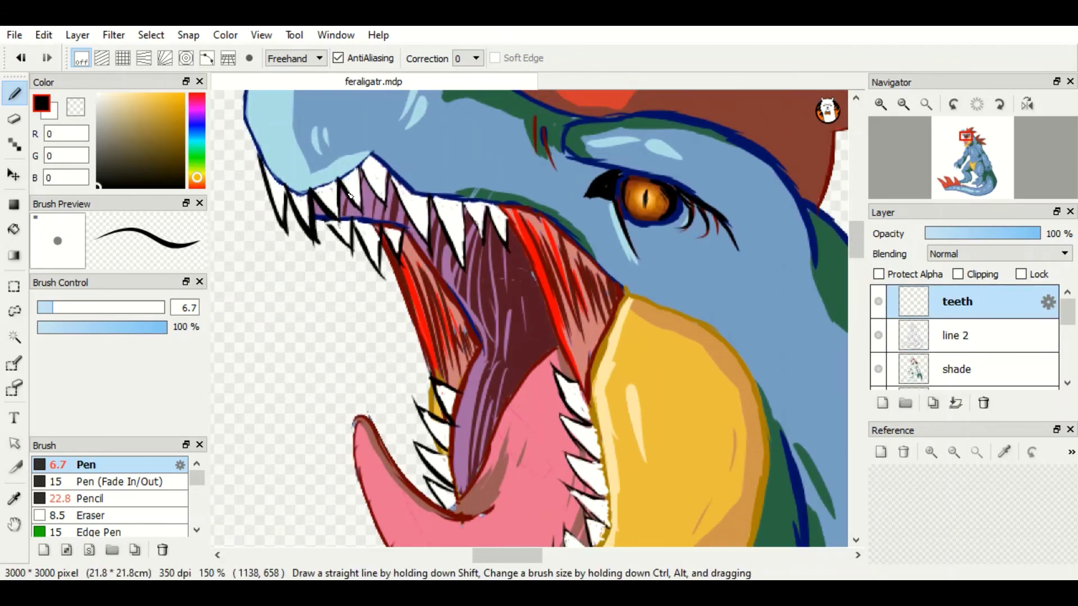
scroll(554, 152, down, 4)
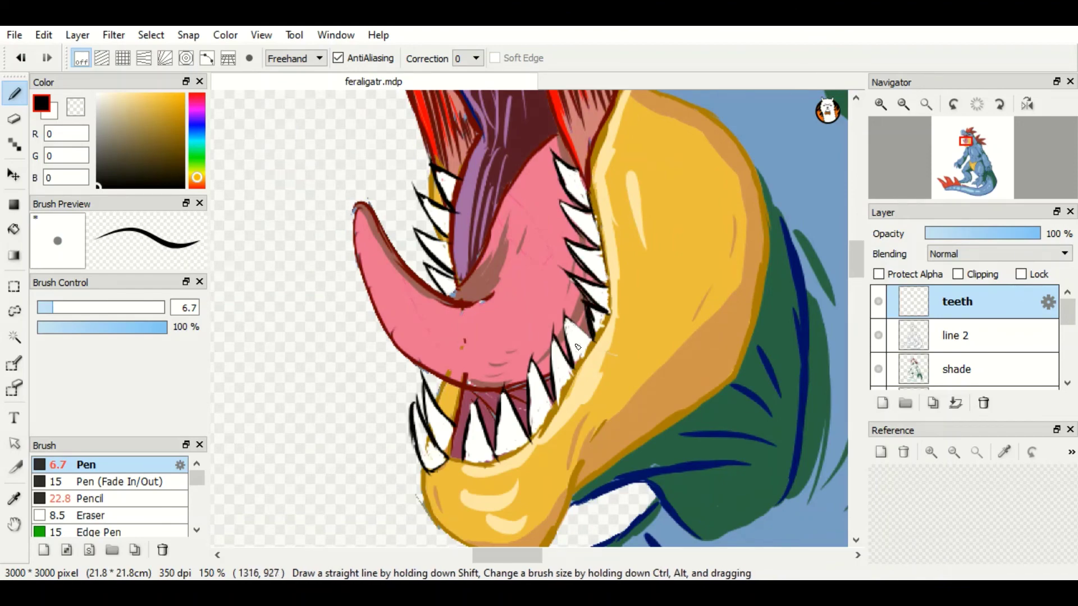
scroll(574, 261, down, 6)
scroll(810, 225, up, 1)
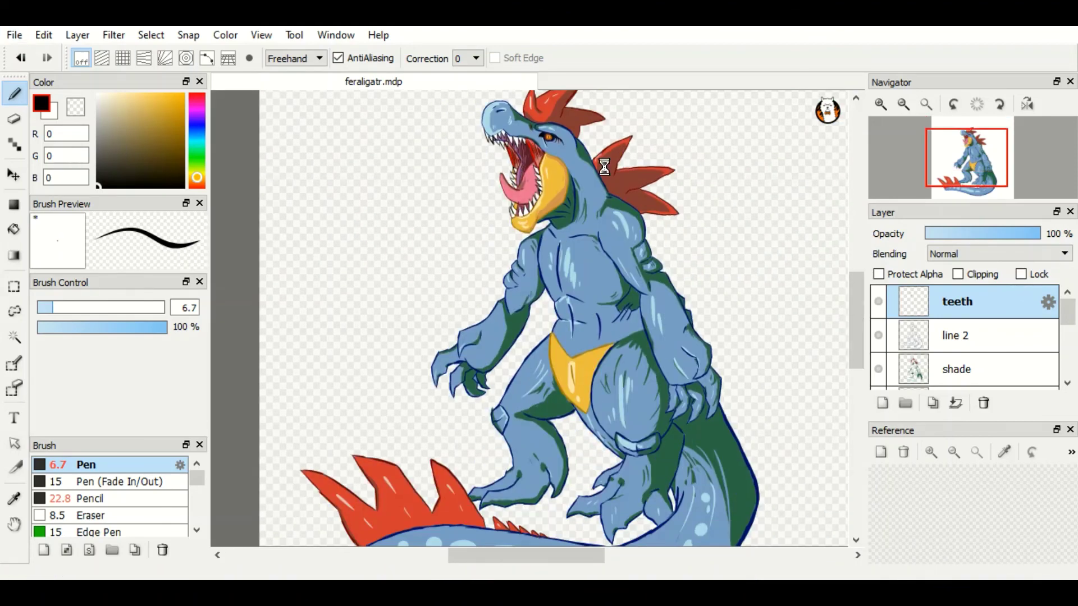
- Add a new layer above "teeth", choose greyish blue (145, 163, 188) and enlarge the Pen to size 421
click(882, 403)
scroll(617, 253, down, 2)
alt+click(527, 317)
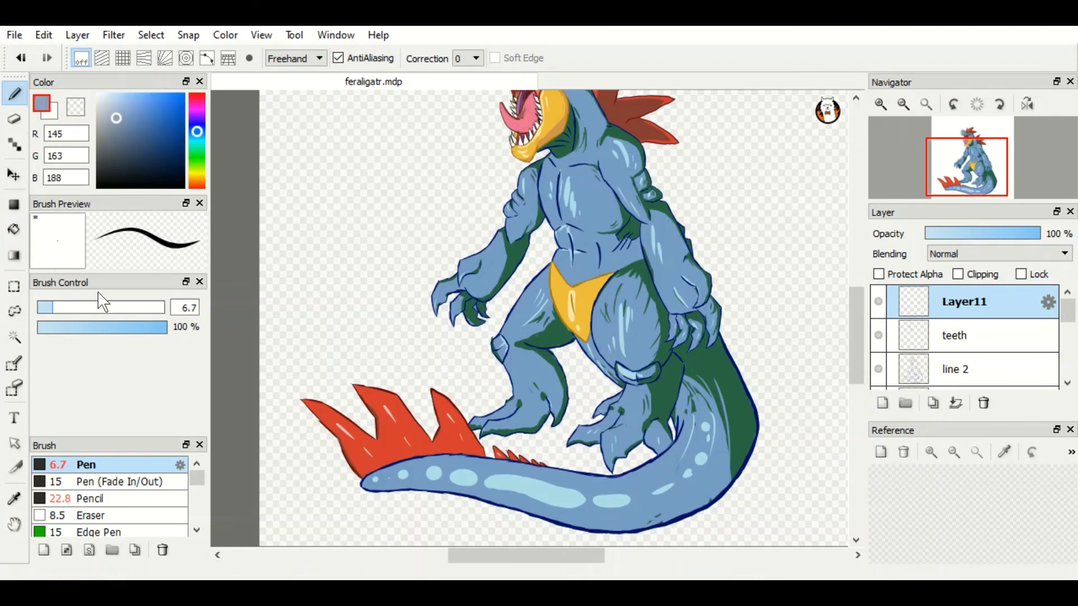
drag(53, 307, 128, 307)
drag(427, 446, 674, 438)
drag(128, 307, 166, 307)
mouse_move(393, 460)
mouse_down()
mouse_move(730, 461)
mouse_move(774, 505)
mouse_up()
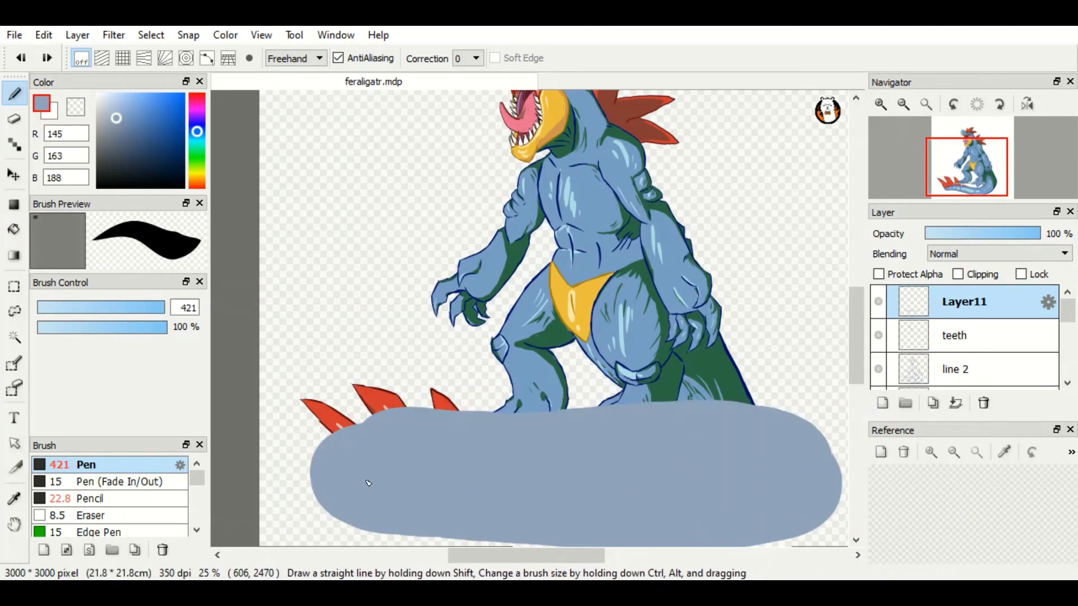
key(ctrl+z)
drag(786, 457, 447, 466)
key(ctrl+z)
- Paint a wide, flat oval ground shadow around the creature's feet and tail
mouse_move(337, 460)
mouse_down()
mouse_move(803, 460)
mouse_move(393, 494)
mouse_move(825, 525)
mouse_move(441, 488)
mouse_up()
scroll(964, 337, down, 3)
scroll(963, 337, up, 3)
- Place the ground shadow layer directly beneath "sketch 2" and shift the shadow slightly up under the feet
drag(963, 302, 1004, 387)
key(v)
drag(791, 487, 788, 470)
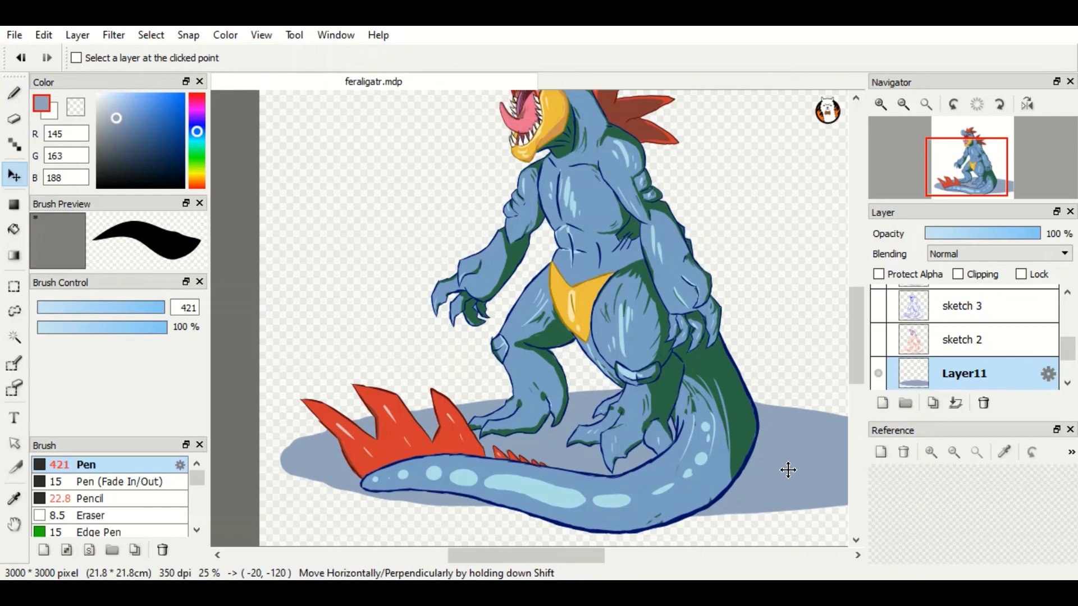
- Hide the creature's layers and bucket-fill the ground shadow with light grey (192, 192, 192)
scroll(954, 336, up, 1)
scroll(954, 336, up, 1)
click(878, 340)
scroll(954, 336, down, 4)
scroll(954, 336, up, 1)
click(118, 154)
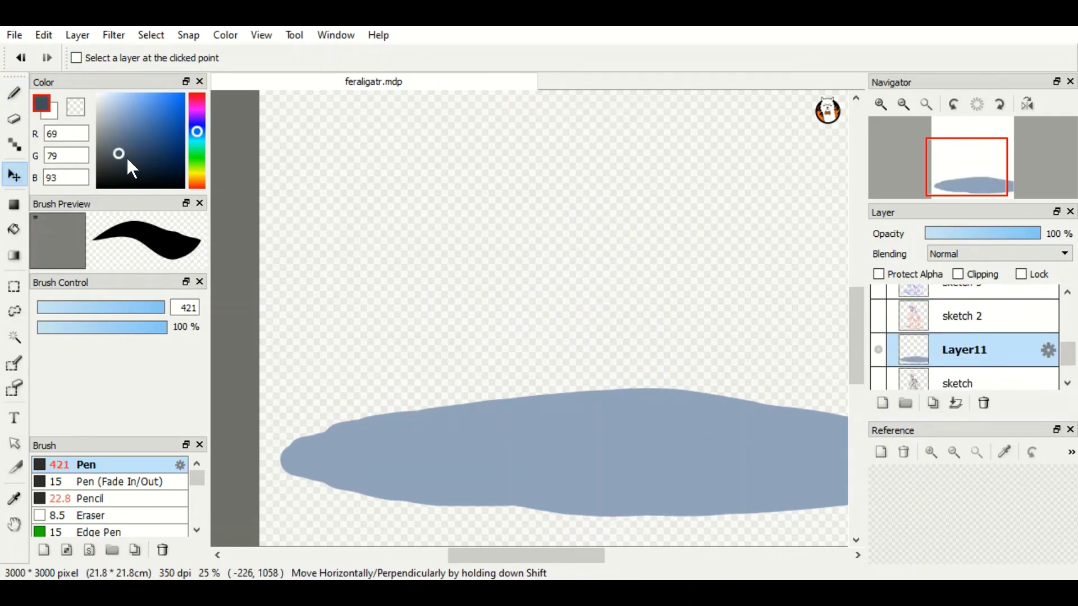
click(96, 117)
click(14, 229)
click(770, 421)
- Make the hidden creature layers, including "shade" and "color", visible again
scroll(954, 337, up, 3)
click(879, 330)
click(878, 364)
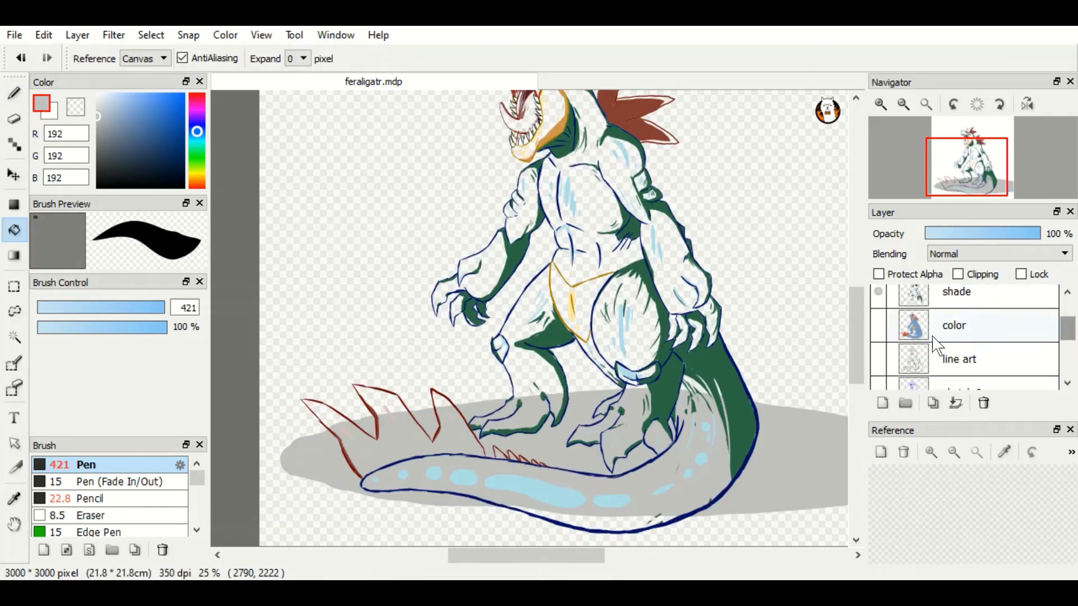
click(878, 325)
scroll(954, 336, down, 3)
scroll(824, 324, up, 3)
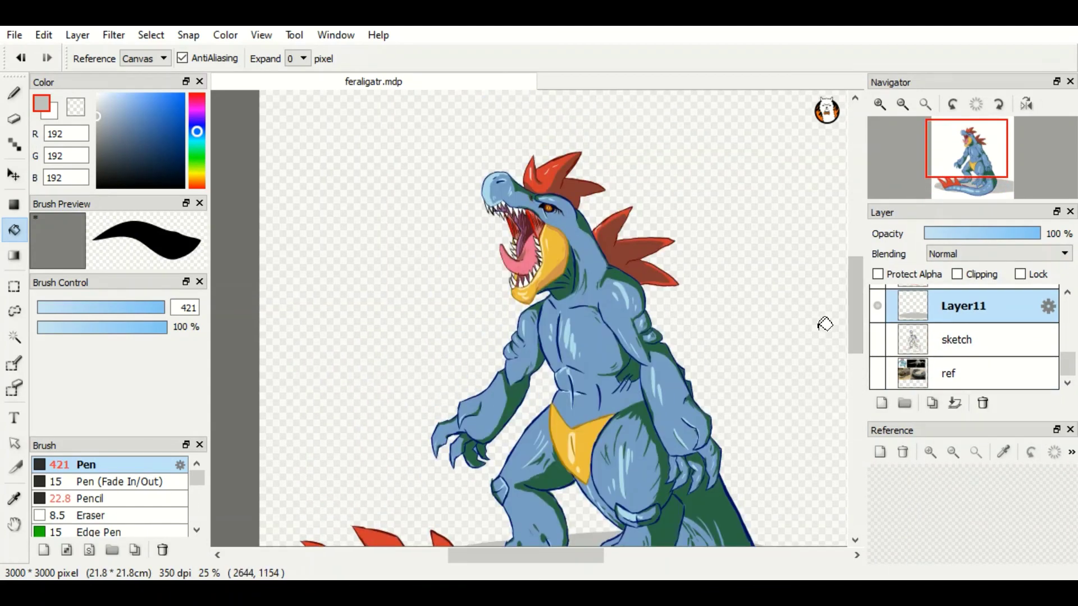
- Draw four curved sound-wave lines on each side of the head in red (186, 18, 0) with the Pen at size 9.5
key(b)
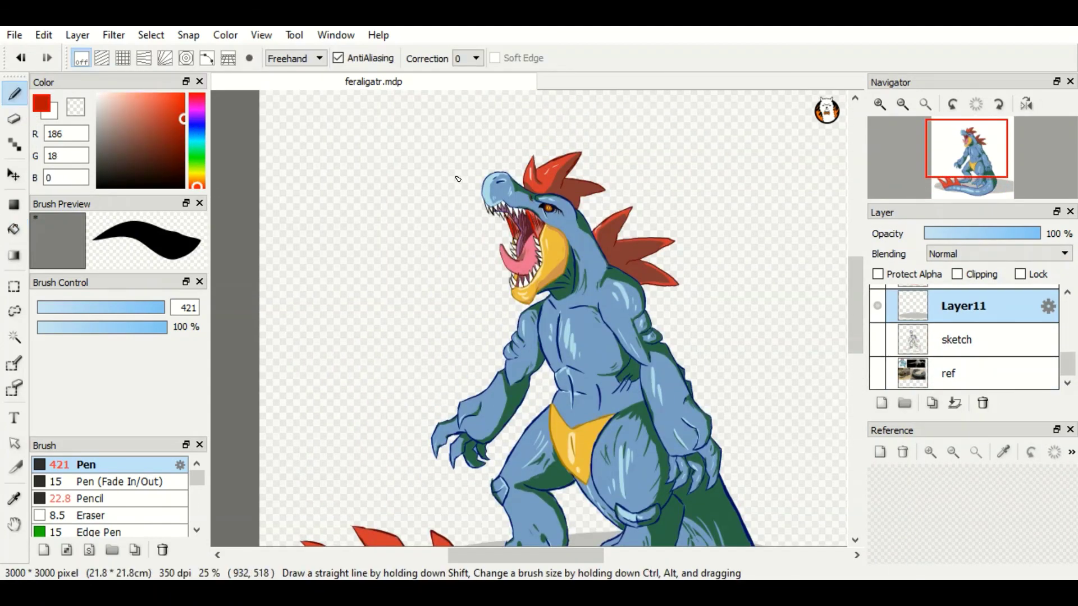
key(ctrl+z)
drag(434, 209, 422, 294)
drag(466, 224, 453, 275)
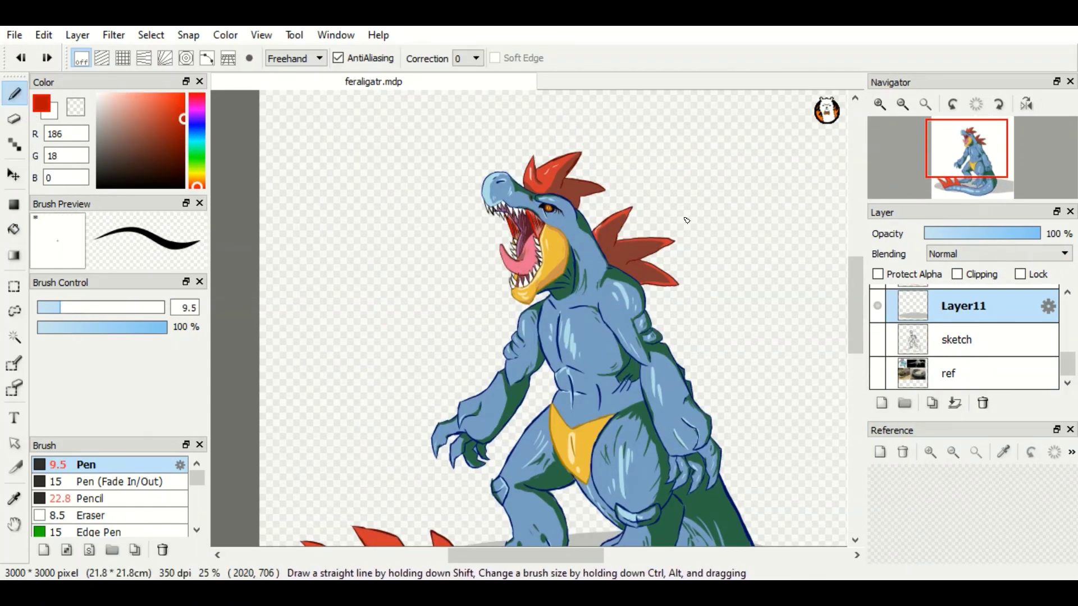
drag(383, 196, 372, 308)
drag(683, 217, 694, 263)
drag(697, 207, 712, 275)
drag(741, 205, 745, 289)
drag(783, 241, 772, 359)
- Add a new layer at the top of the stack, fill it with white and hide the creature's layers
scroll(553, 318, down, 3)
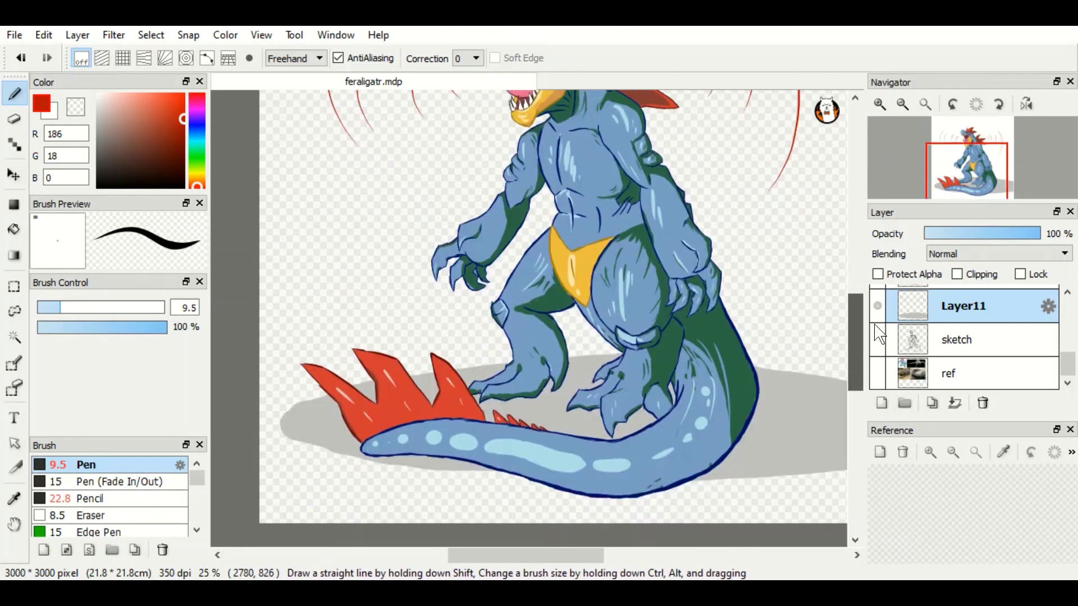
click(881, 403)
mouse_move(983, 320)
mouse_down()
mouse_move(988, 336)
mouse_move(921, 275)
mouse_move(987, 364)
mouse_move(990, 300)
mouse_move(898, 351)
mouse_move(988, 315)
mouse_move(987, 303)
mouse_up()
click(878, 330)
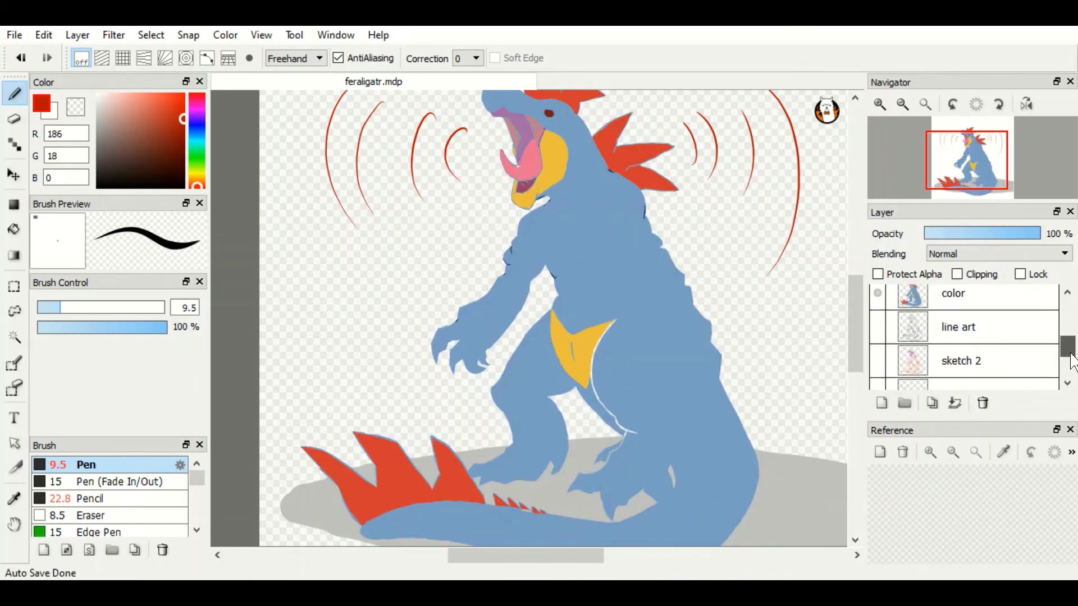
click(877, 363)
click(14, 203)
click(14, 229)
click(539, 314)
click(877, 369)
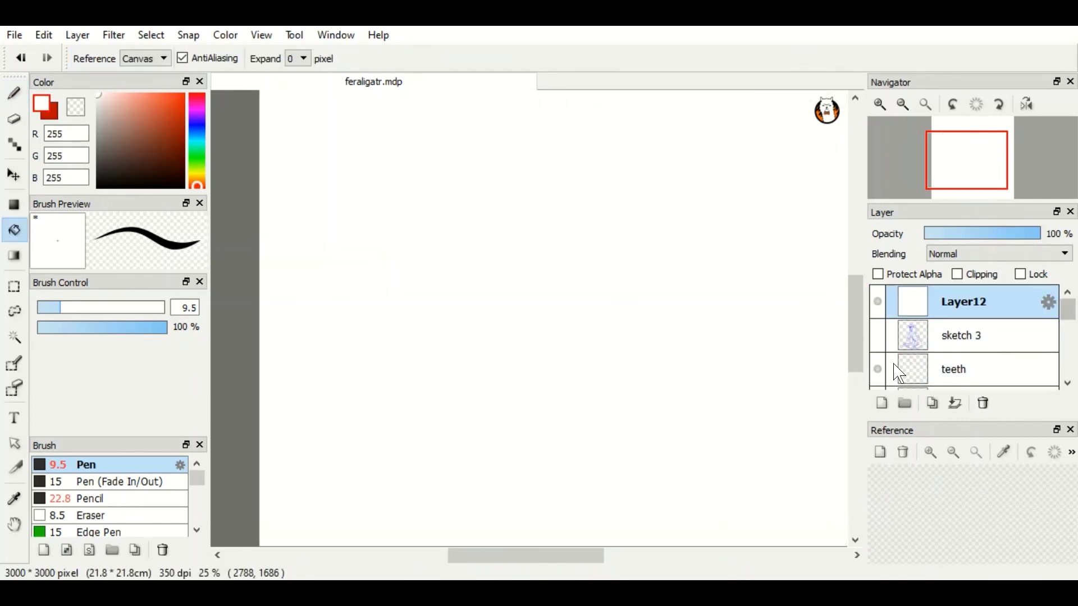
- Fill Layer12 with purple and place it beneath Layer11 as the background, with the creature and ground shadow layers visible
drag(205, 149, 206, 135)
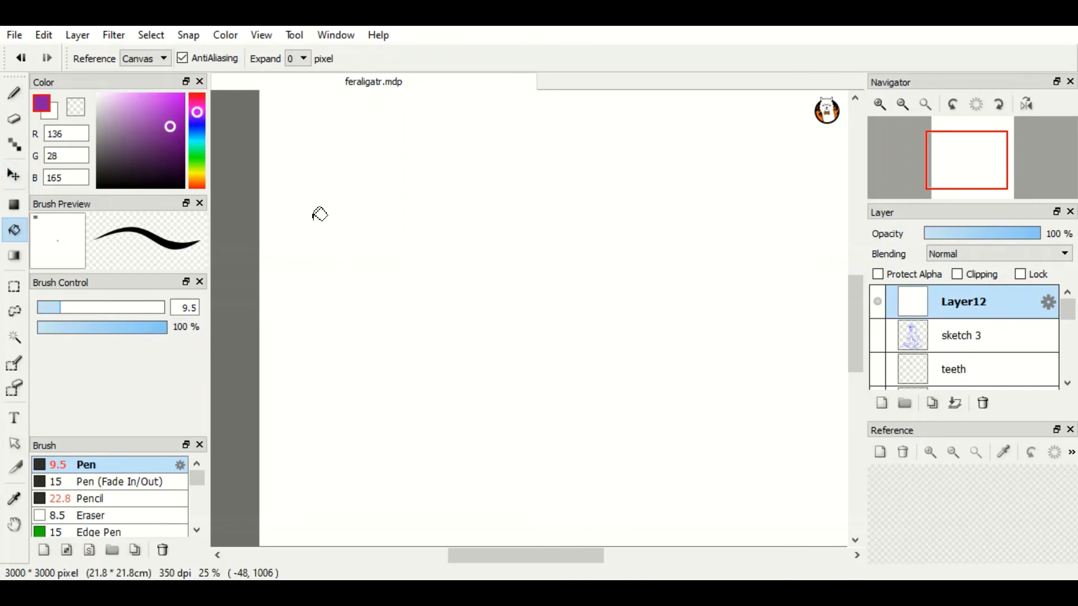
click(320, 214)
mouse_move(964, 303)
mouse_down()
mouse_move(989, 370)
mouse_move(986, 361)
mouse_move(1072, 342)
mouse_move(885, 365)
mouse_up()
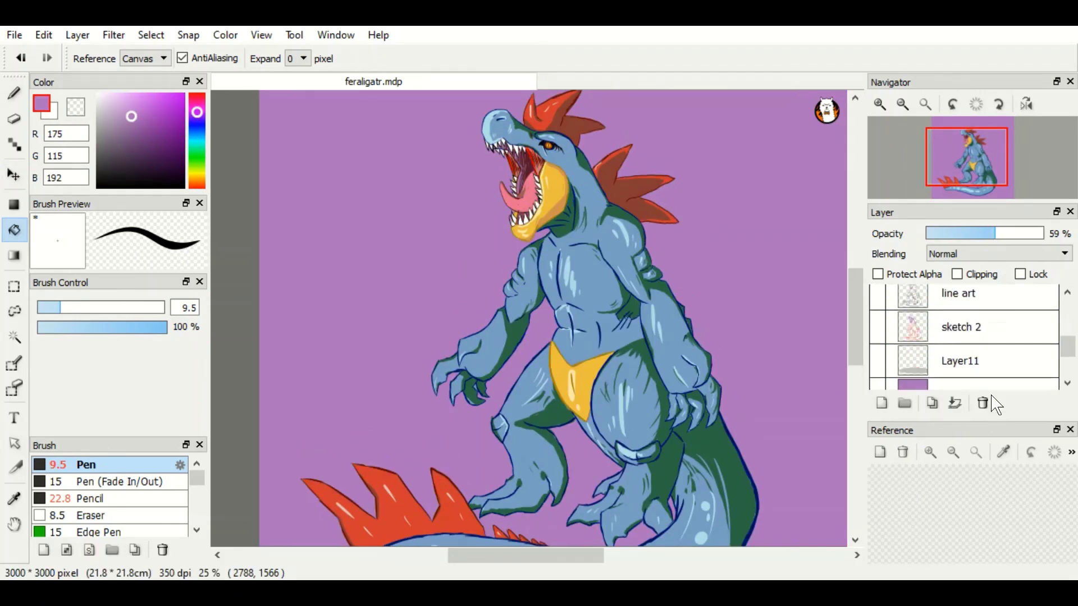
scroll(988, 337, up, 3)
scroll(987, 336, down, 5)
click(877, 304)
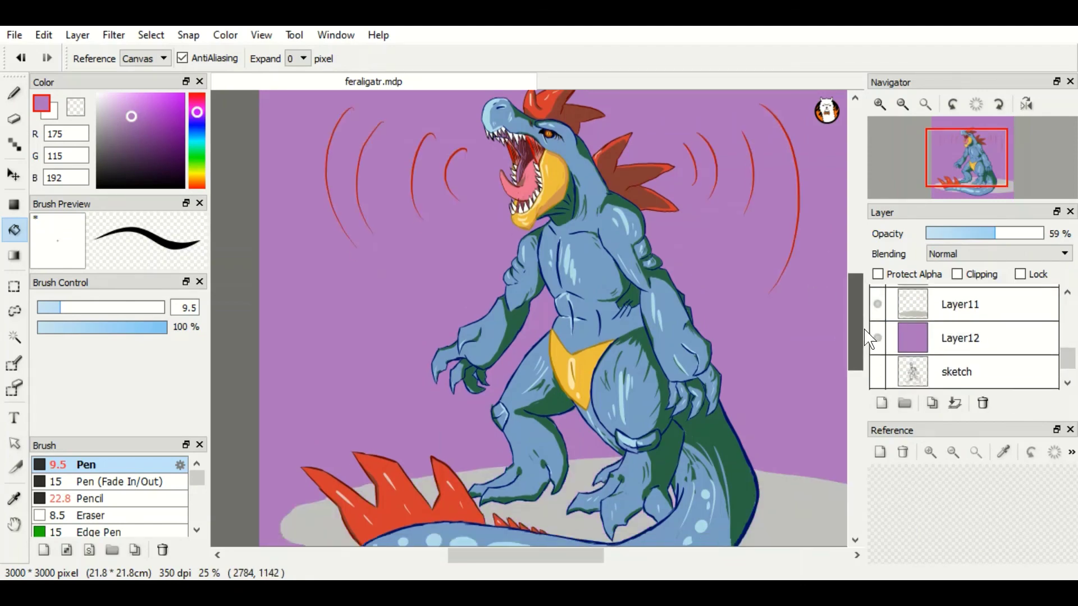
- Recolour the Layer12 background light blue and the Layer11 ground shadow dark grey, and save the drawing
click(893, 338)
scroll(845, 335, up, 2)
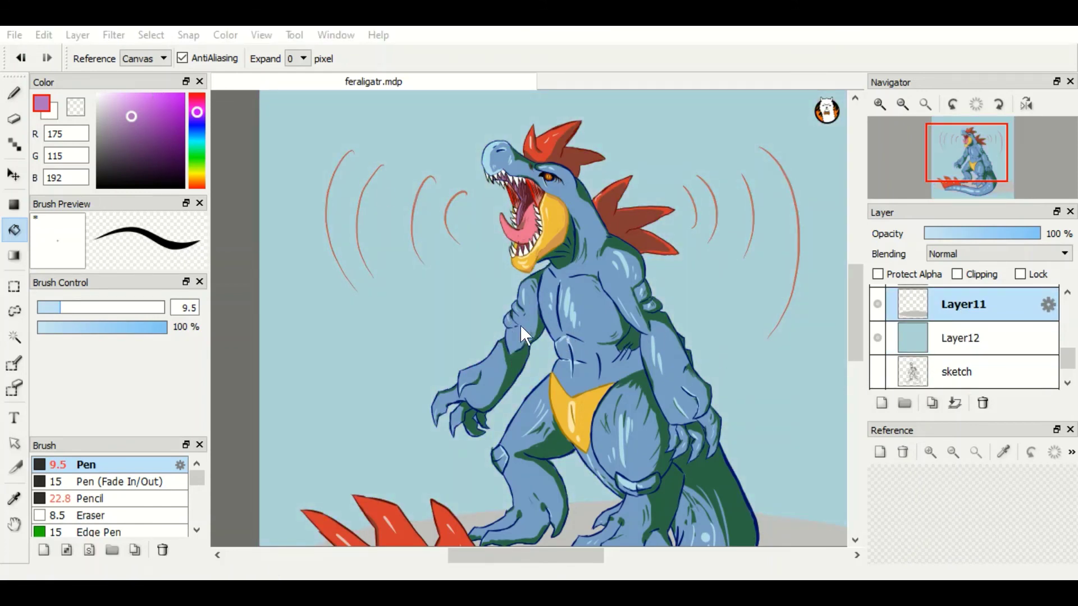
key(ctrl+s)
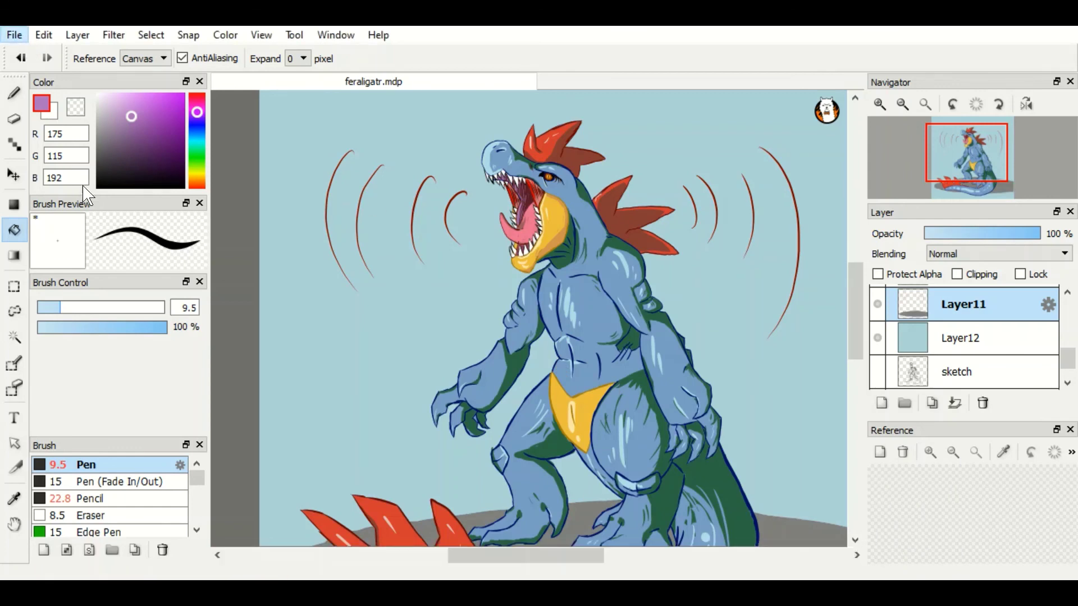